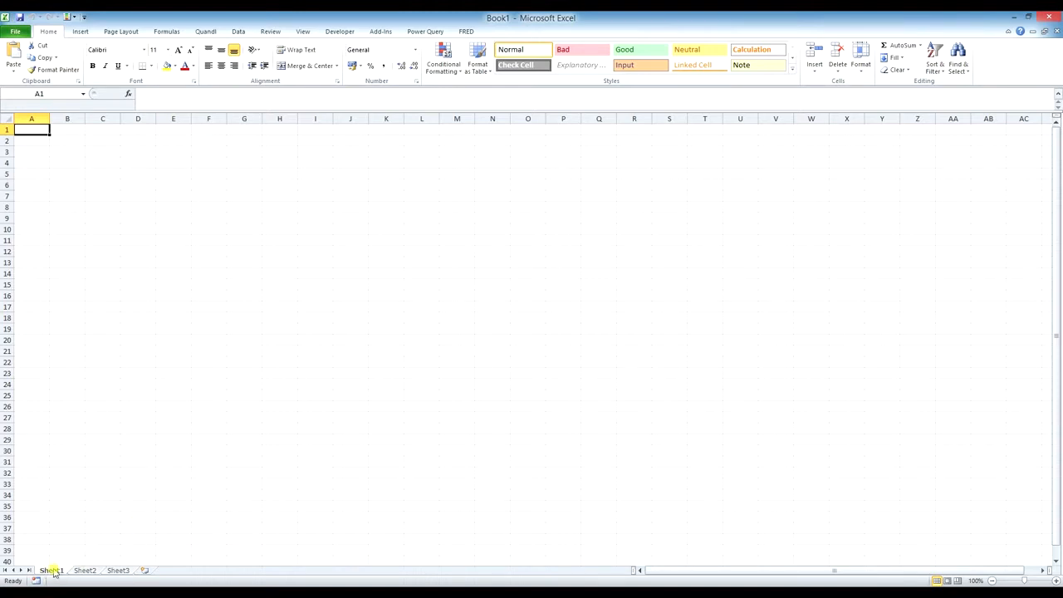
Rename the Sheet1 worksheet as Summary
{"action": "right_click", "coordinate": [51, 570]}
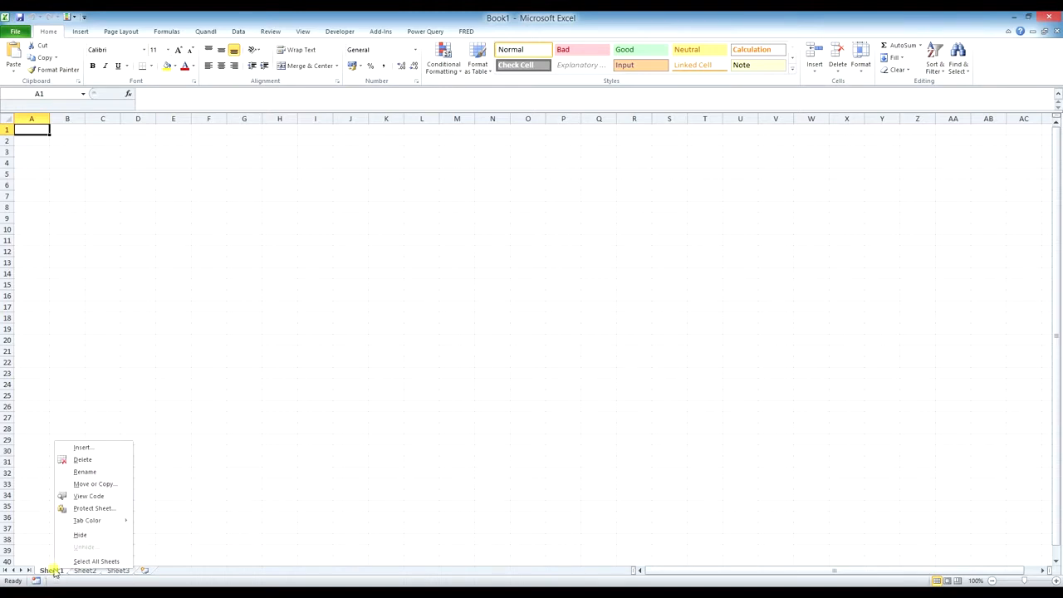
{"action": "left_click", "coordinate": [92, 473]}
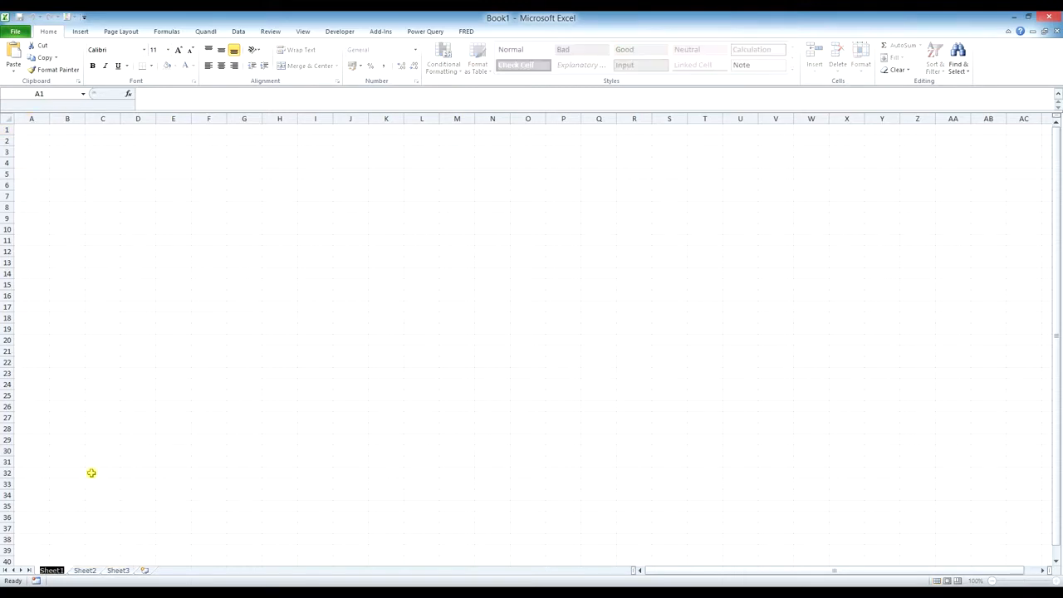
{"action": "type", "text": "Summary"}
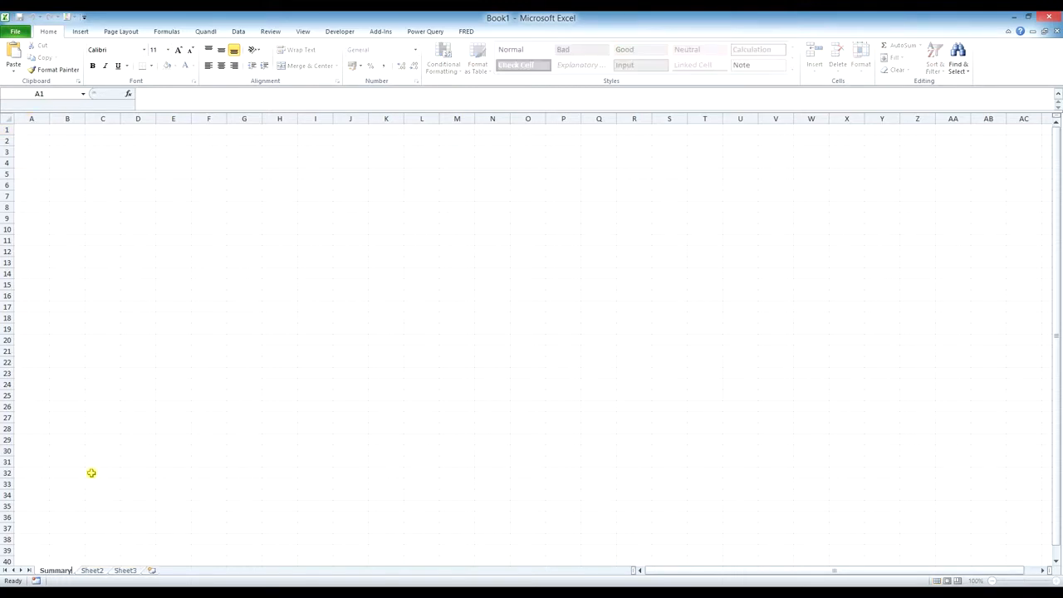
{"action": "key", "text": "Return"}
Rename the Sheet2 worksheet as AUDUSD ATR Daily
{"action": "right_click", "coordinate": [92, 570]}
{"action": "left_click", "coordinate": [142, 477]}
{"action": "type", "text": "AUDUSD ATR Daily"}
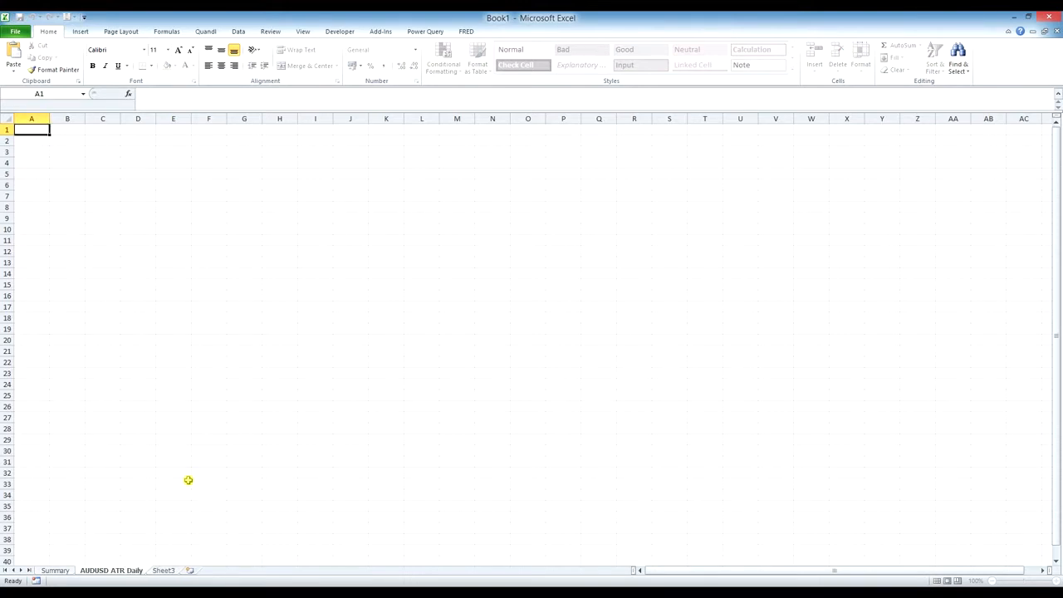
{"action": "key", "text": "Return"}
Rename the Sheet3 worksheet as AUDUSD ATR Weekly
{"action": "right_click", "coordinate": [169, 571]}
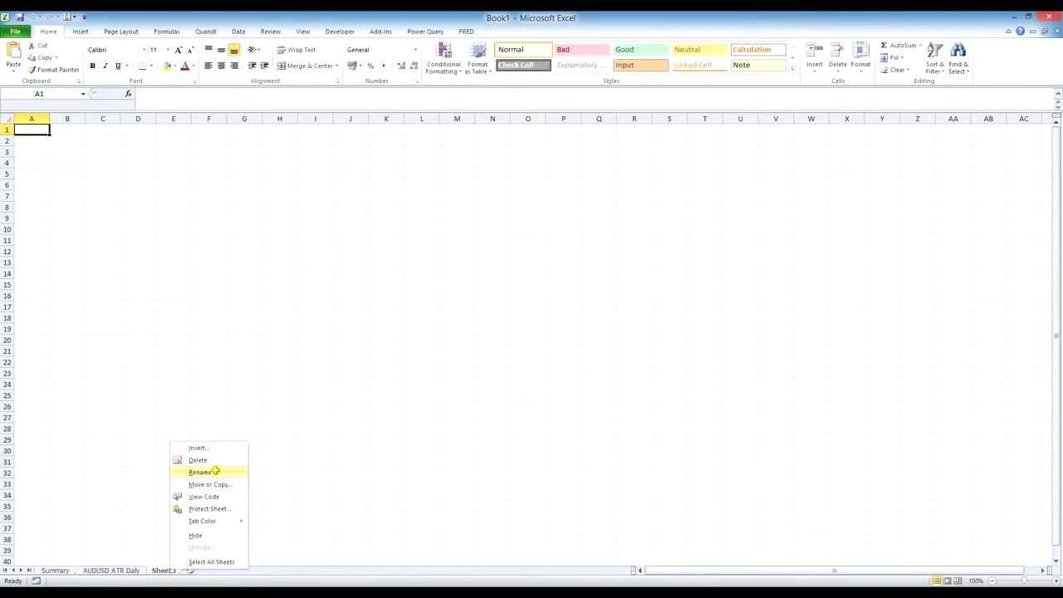
{"action": "left_click", "coordinate": [215, 471]}
{"action": "type", "text": "AtDUSD"}
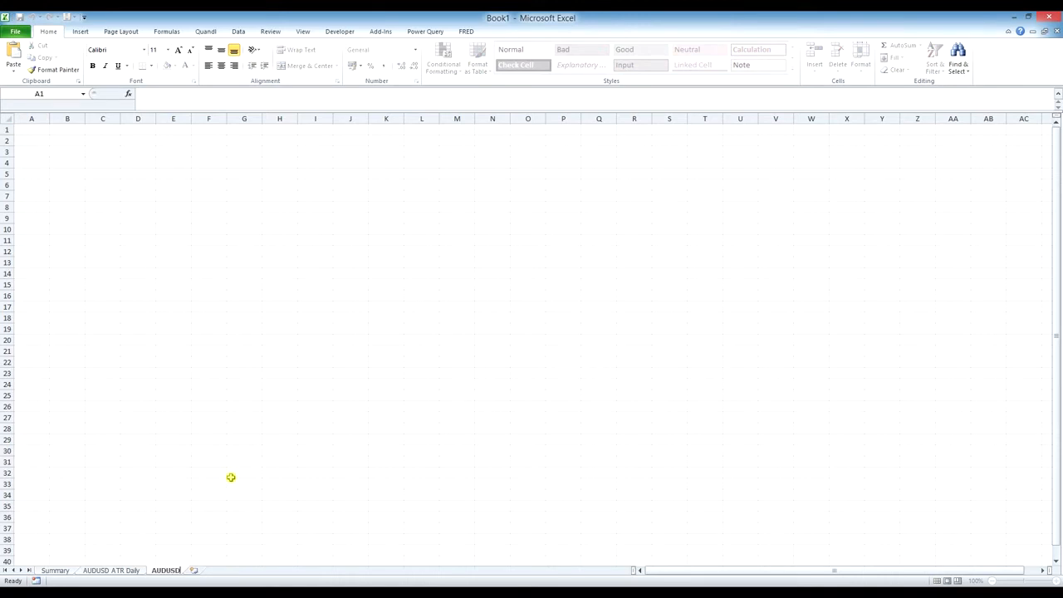
{"action": "type", "text": " ATR Weekly"}
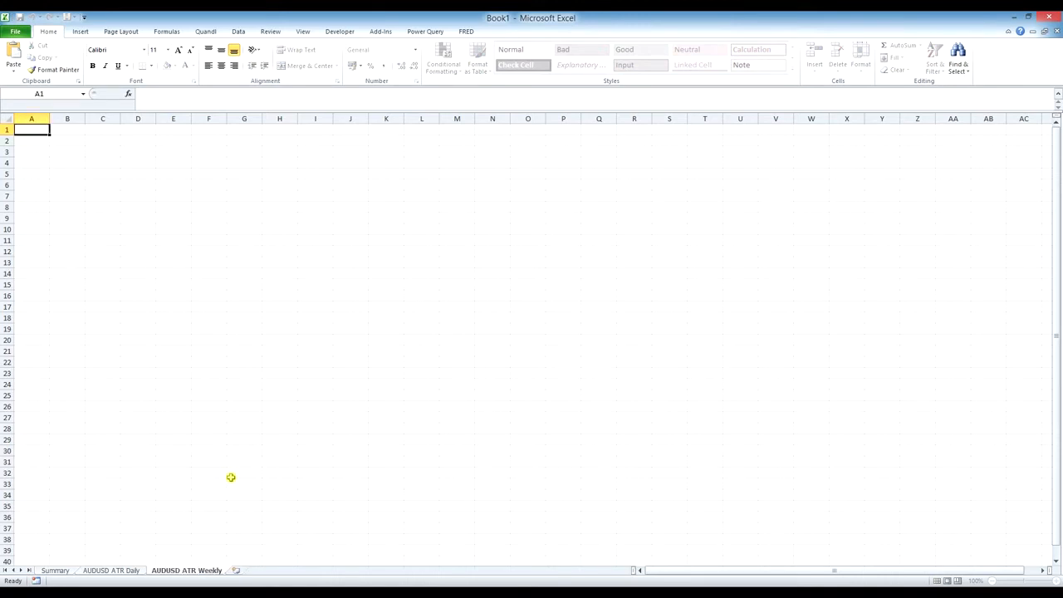
{"action": "key", "text": "Return"}
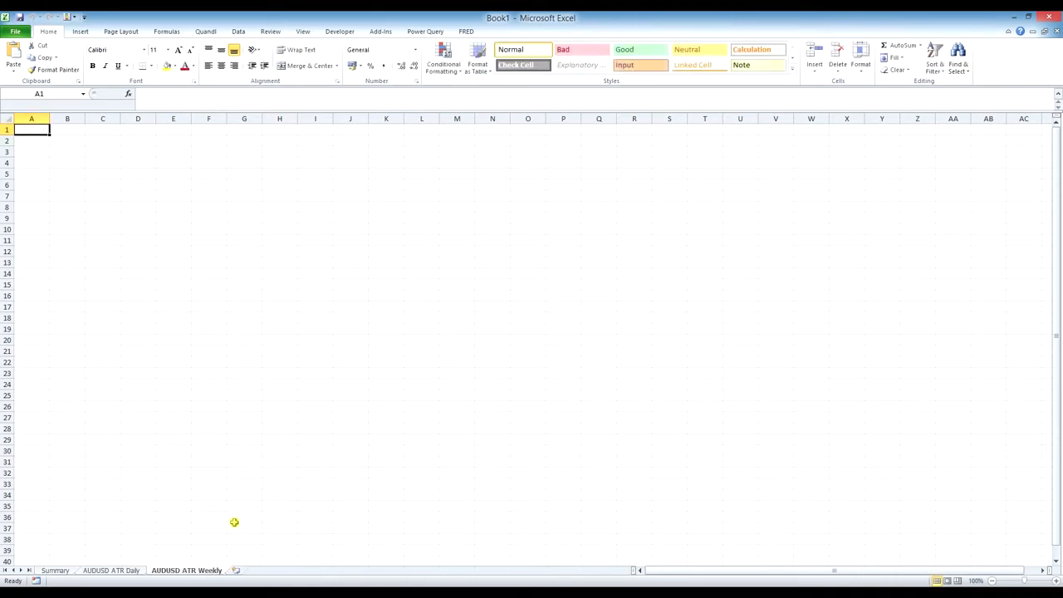
Add a new worksheet after the existing ones and name it AUDUSD ATR Monthly
{"action": "left_click", "coordinate": [237, 572]}
{"action": "right_click", "coordinate": [243, 572]}
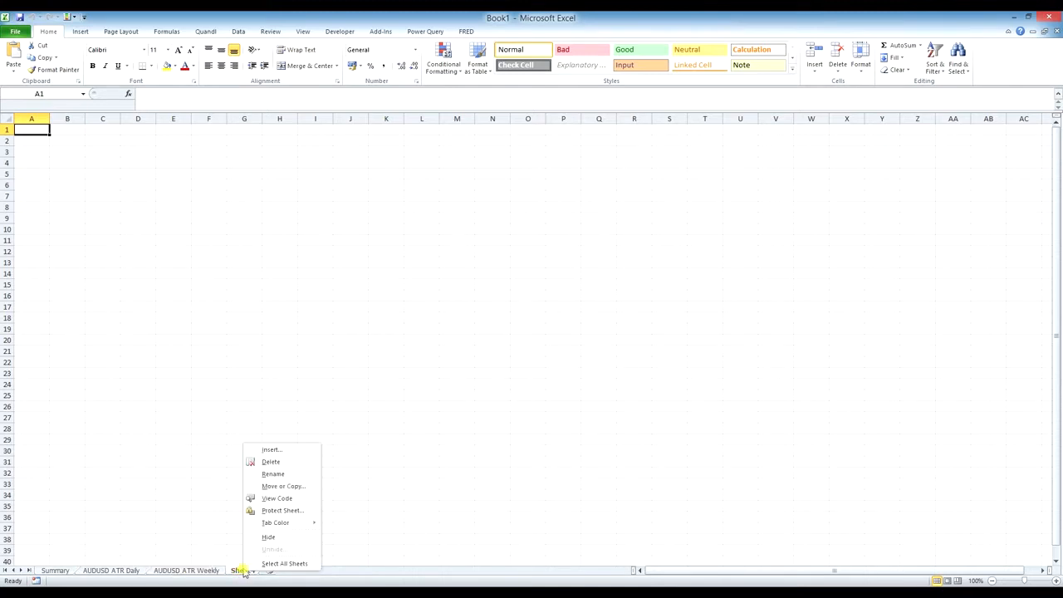
{"action": "left_click", "coordinate": [274, 474]}
{"action": "type", "text": "AUDUSD AT"}
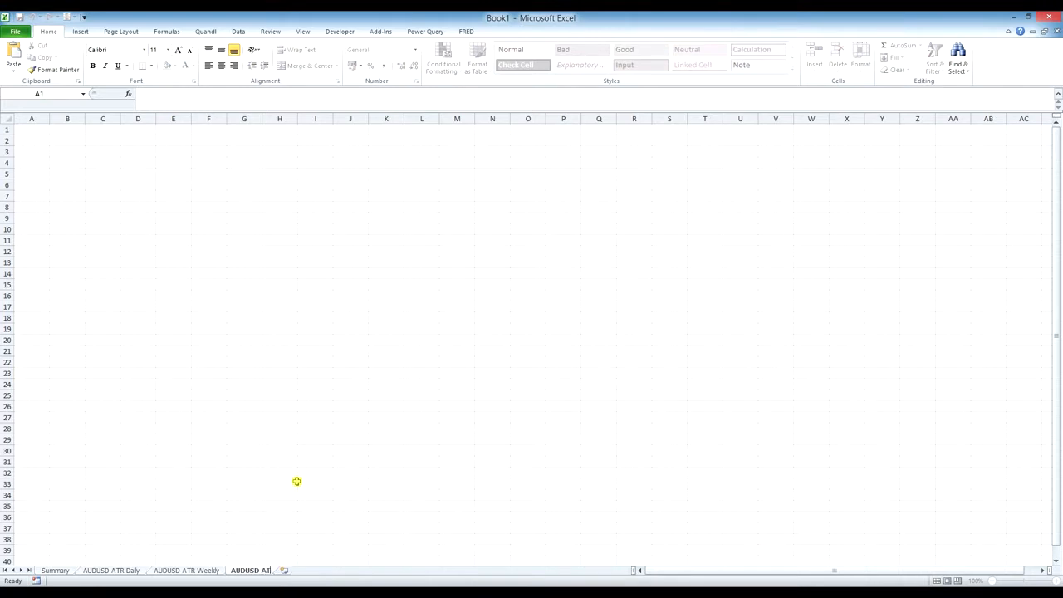
{"action": "type", "text": "R Monthly"}
{"action": "key", "text": "Return"}
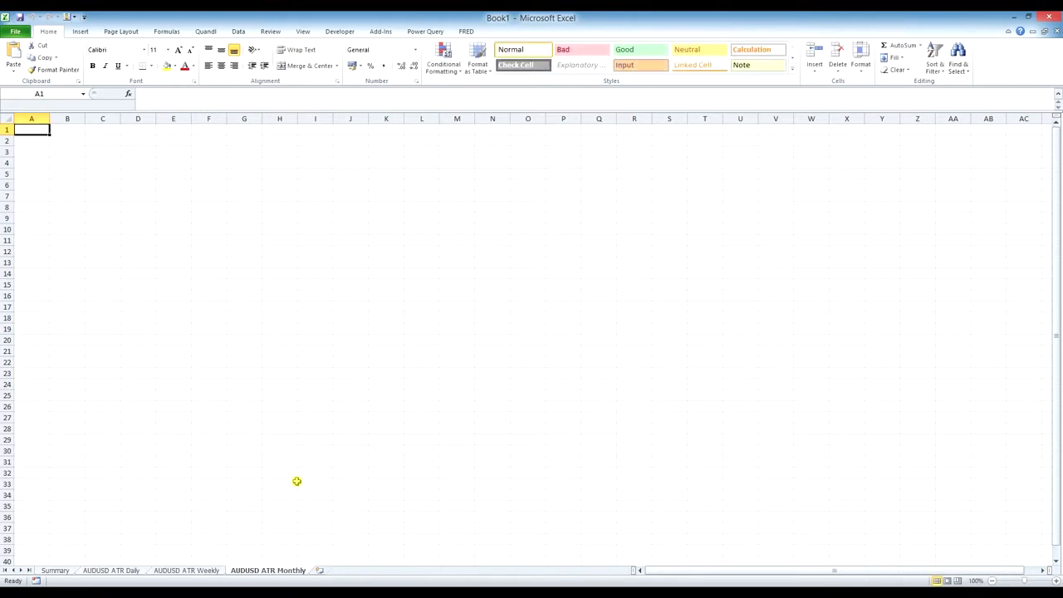
Make AUDUSD ATR Daily the active sheet, switch to the Chrome browser and load investing.com/currencies
{"action": "left_click", "coordinate": [133, 571]}
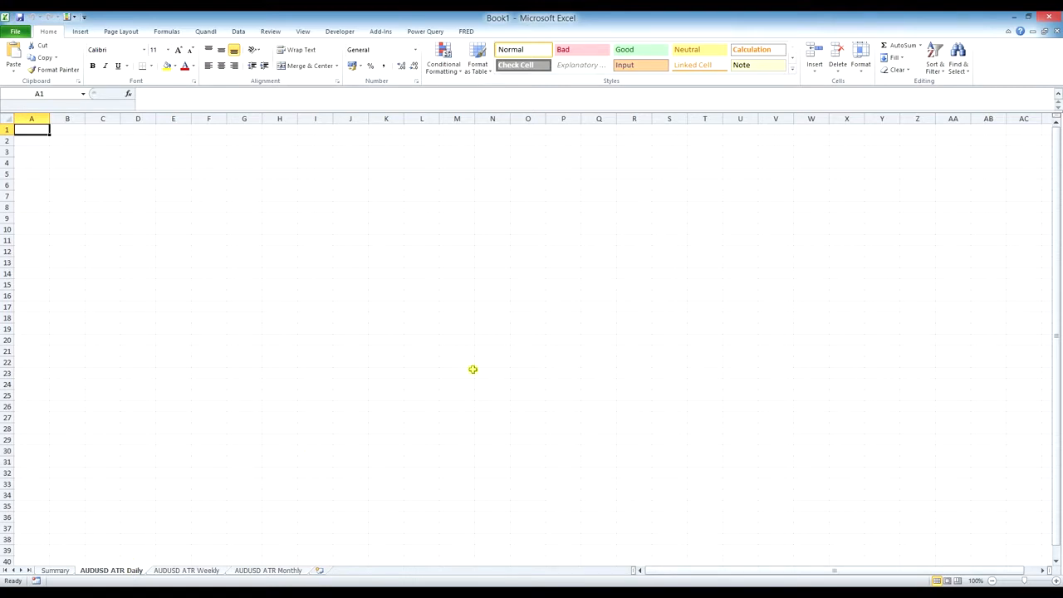
{"action": "left_click", "coordinate": [1013, 16]}
{"action": "left_click", "coordinate": [237, 31]}
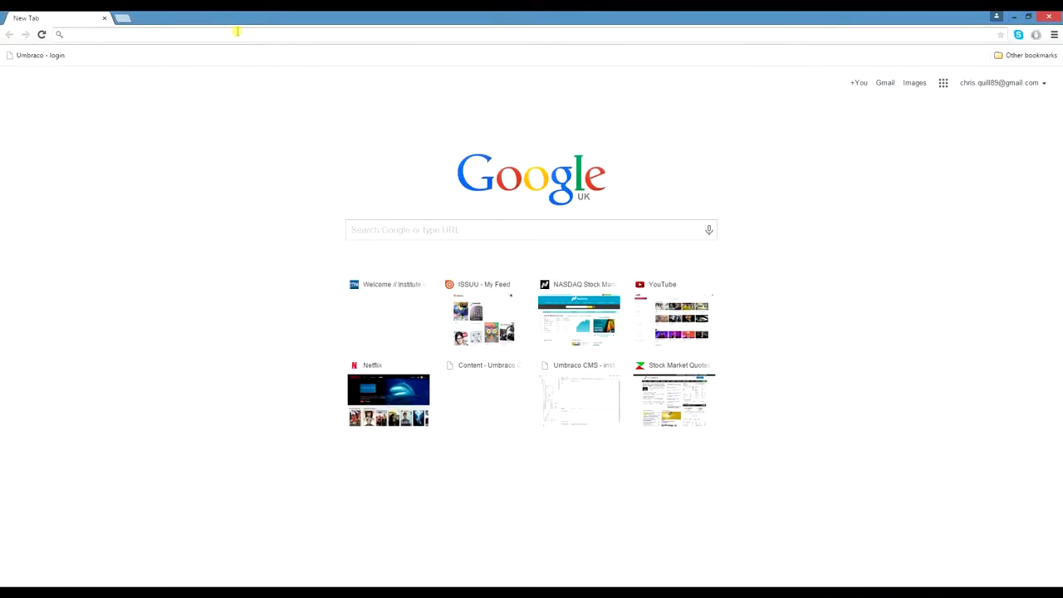
{"action": "type", "text": "investing.com"}
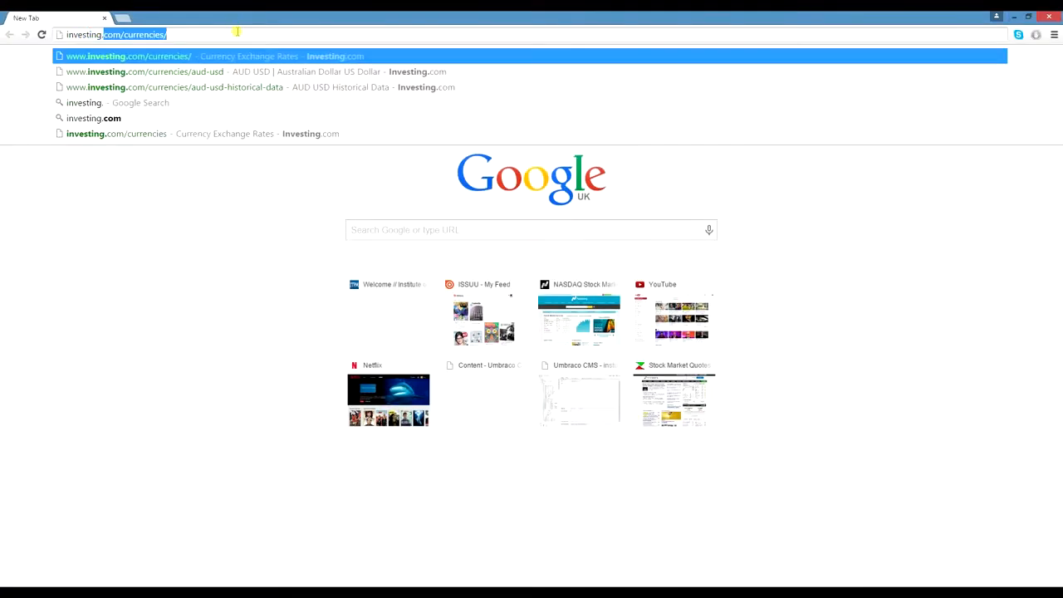
{"action": "type", "text": "/cure"}
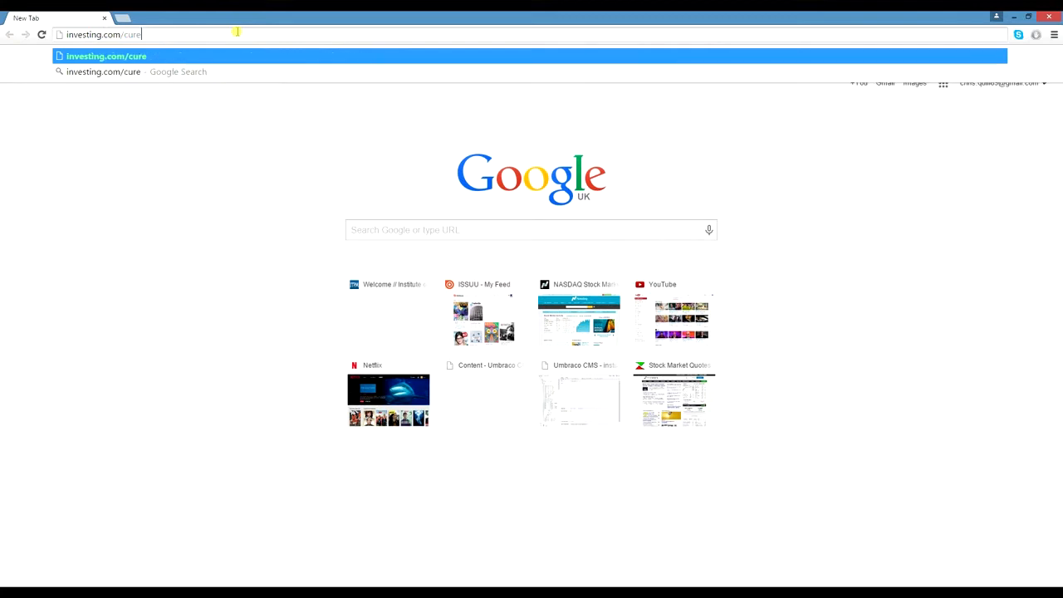
{"action": "key", "text": "BackSpace"}
{"action": "type", "text": "r"}
{"action": "key", "text": "Return"}
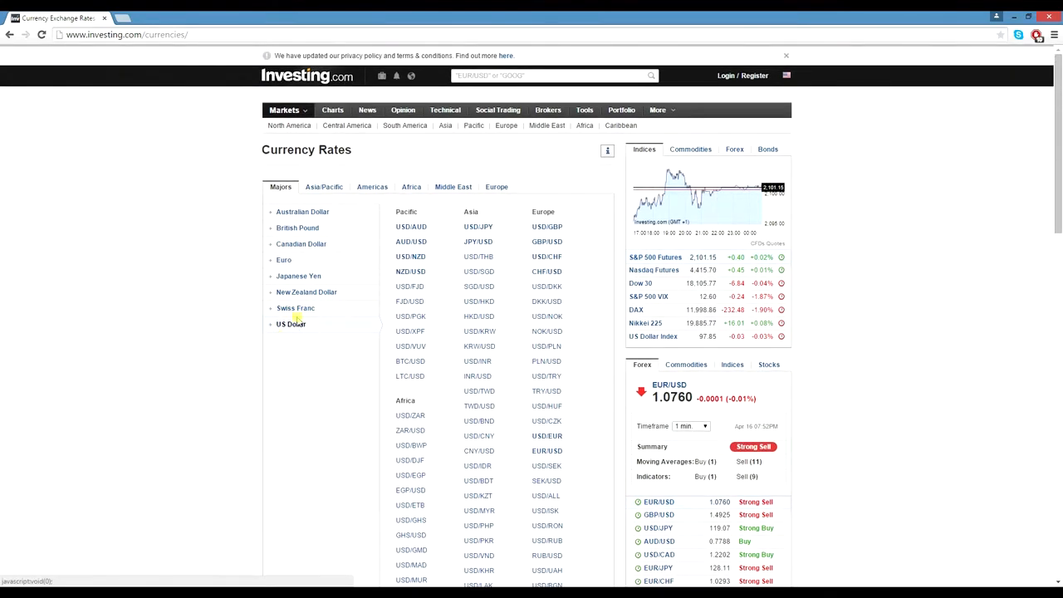
Open the AUD/USD currency pair and go to its daily historical data
{"action": "left_click", "coordinate": [411, 246]}
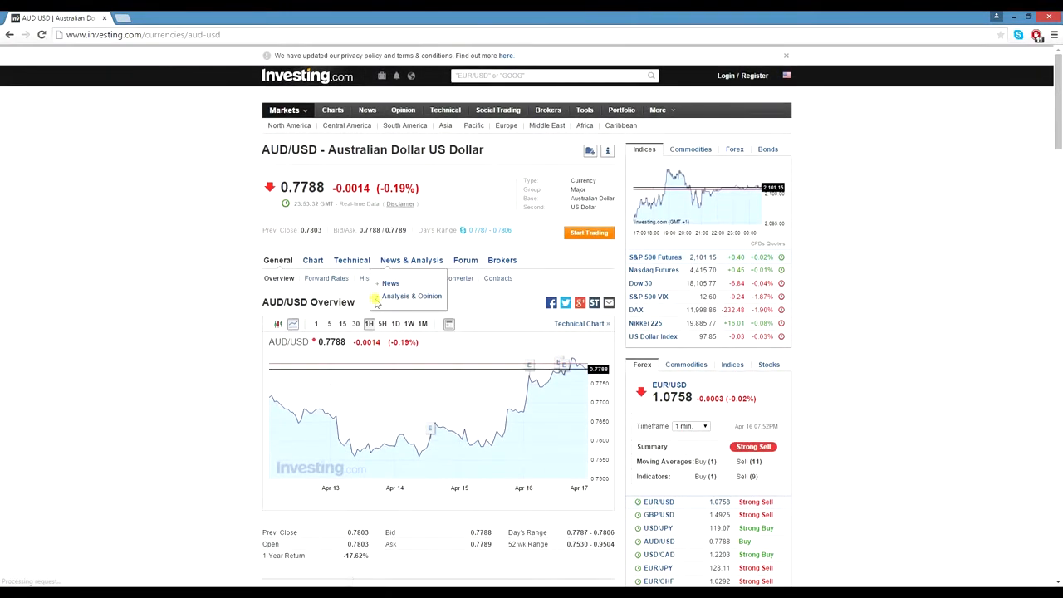
{"action": "left_click", "coordinate": [371, 279]}
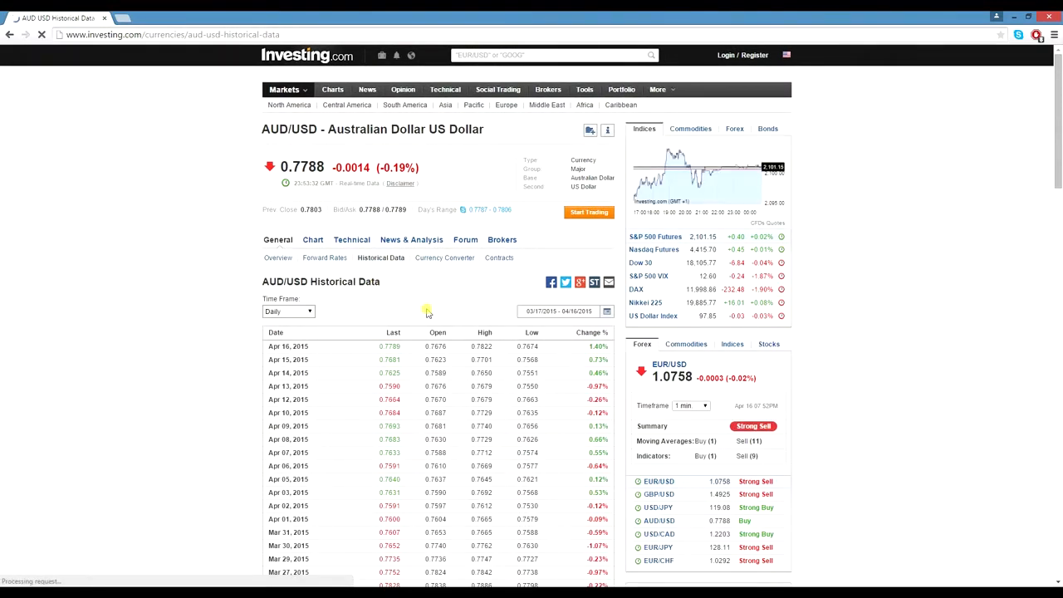
{"action": "scroll", "coordinate": [397, 300], "scroll_direction": "down", "scroll_amount": 1}
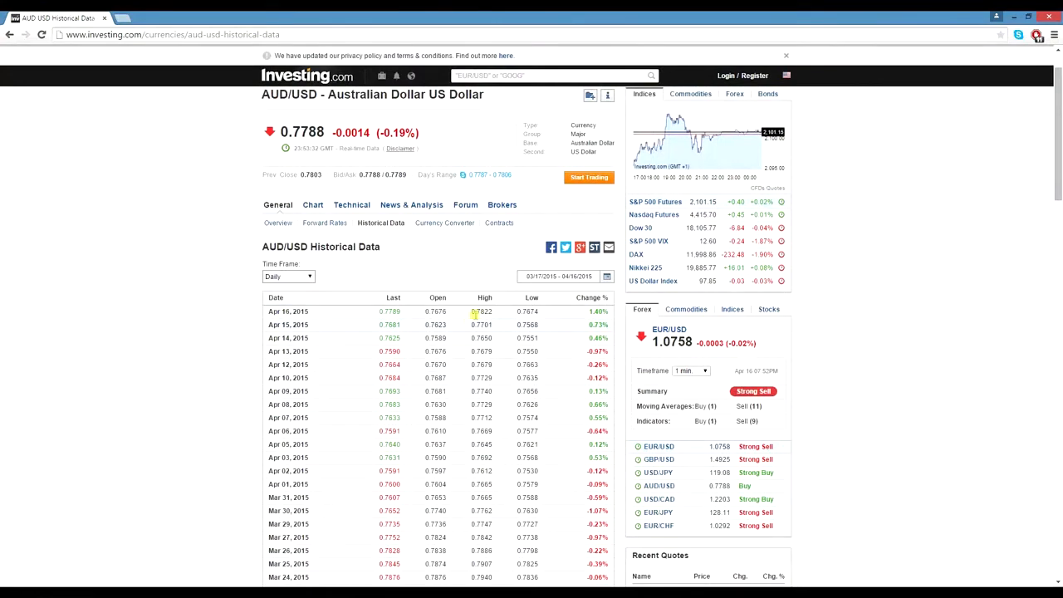
{"action": "scroll", "coordinate": [420, 329], "scroll_direction": "up", "scroll_amount": 1}
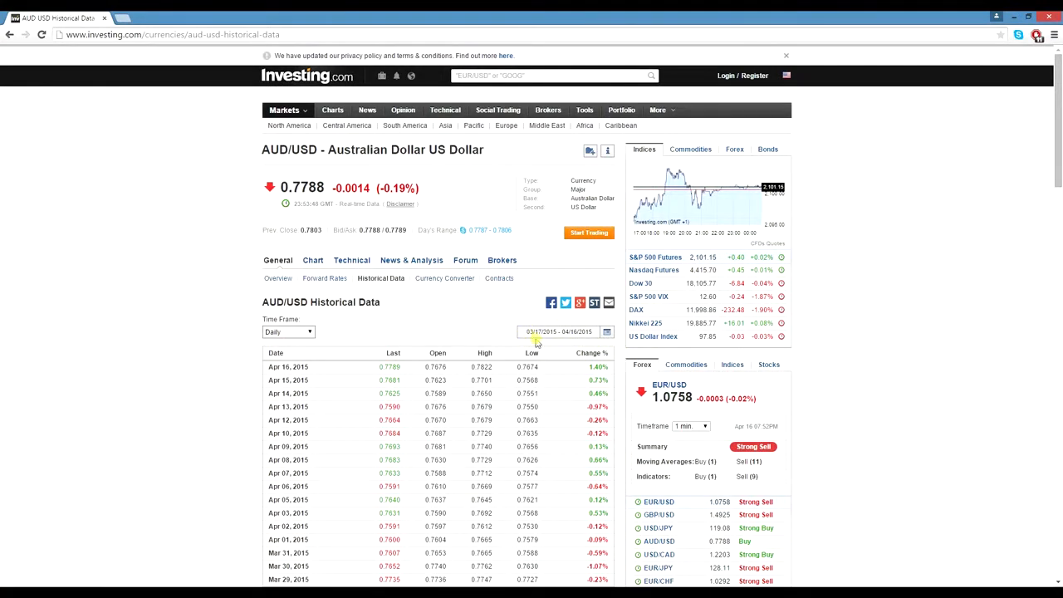
Set the start of the historical data date range to 10/01/2008
{"action": "left_click", "coordinate": [607, 332]}
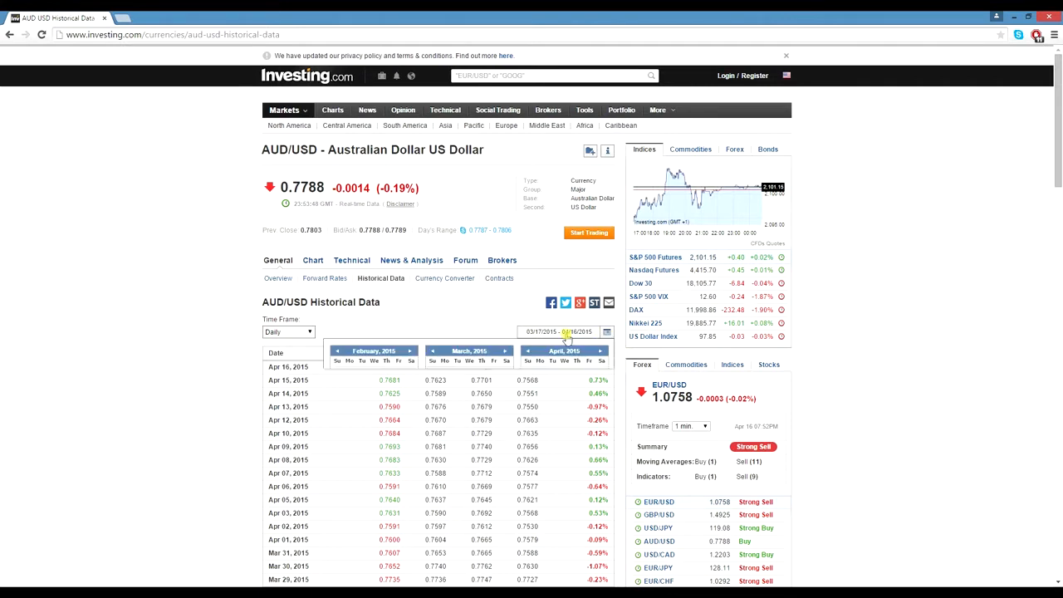
{"action": "left_click", "coordinate": [352, 352]}
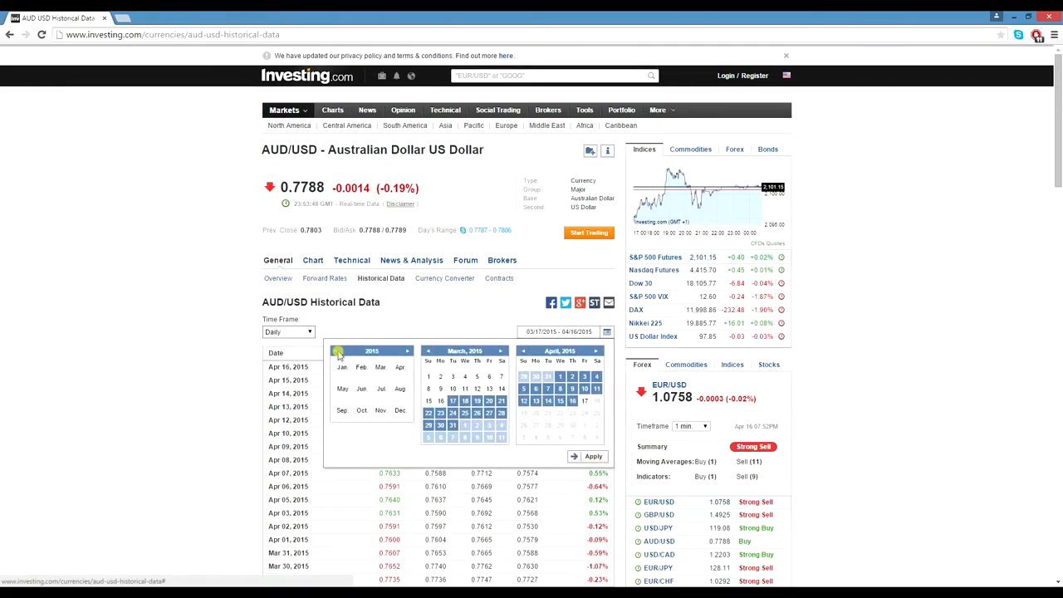
{"action": "left_click", "coordinate": [367, 353]}
{"action": "left_click", "coordinate": [335, 351]}
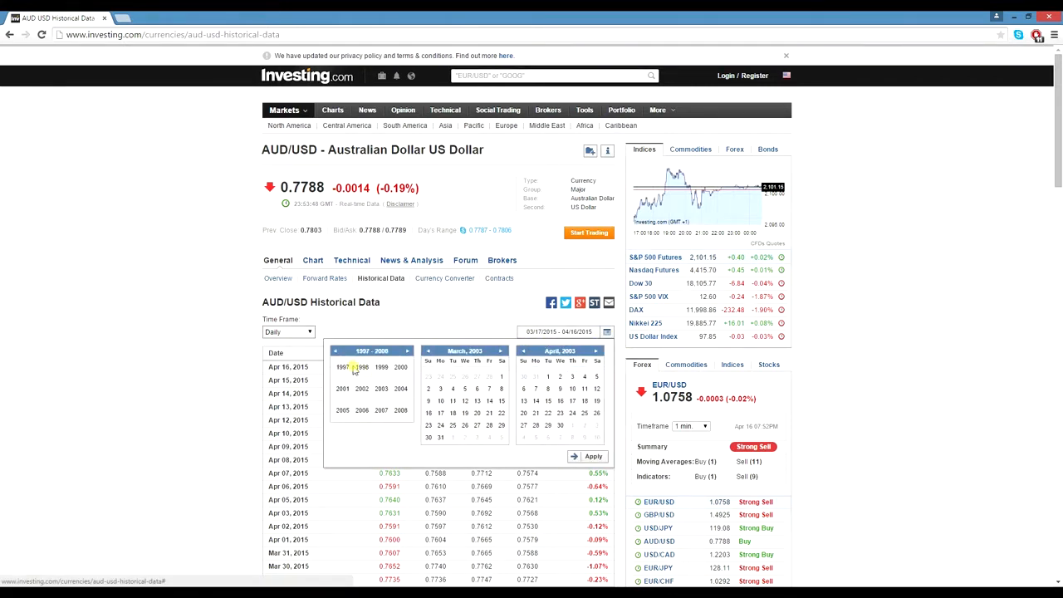
{"action": "left_click", "coordinate": [401, 410]}
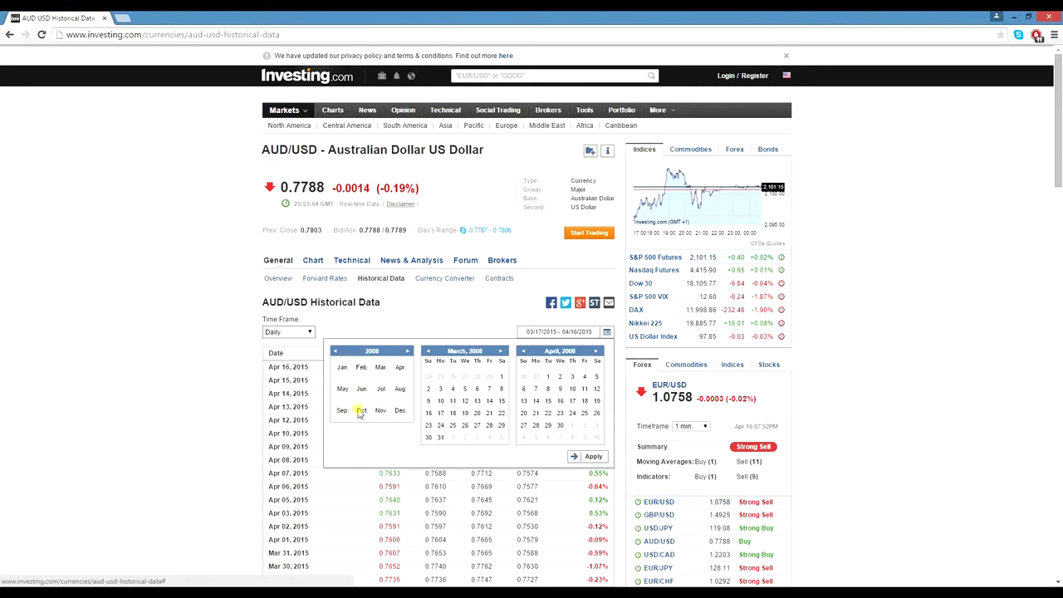
{"action": "left_click", "coordinate": [360, 409]}
{"action": "left_click", "coordinate": [374, 377]}
Set the end of the date range to 03/01/2015 and apply the range to the historical data
{"action": "left_click", "coordinate": [566, 352]}
{"action": "left_click", "coordinate": [566, 353]}
{"action": "left_click", "coordinate": [597, 352]}
{"action": "left_click", "coordinate": [552, 366]}
{"action": "left_click", "coordinate": [572, 372]}
{"action": "left_click", "coordinate": [528, 377]}
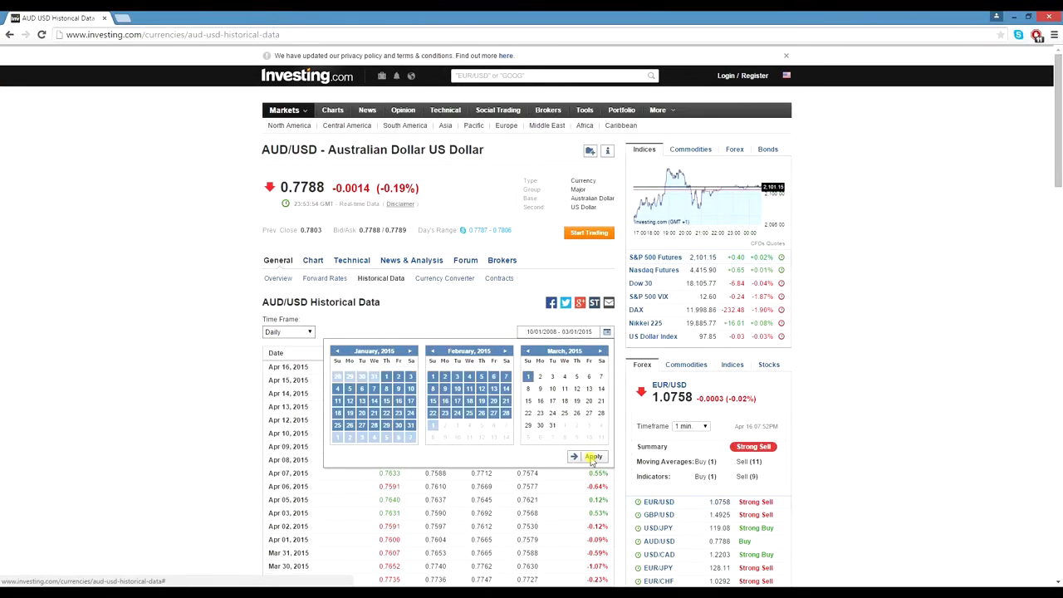
{"action": "left_click", "coordinate": [593, 457]}
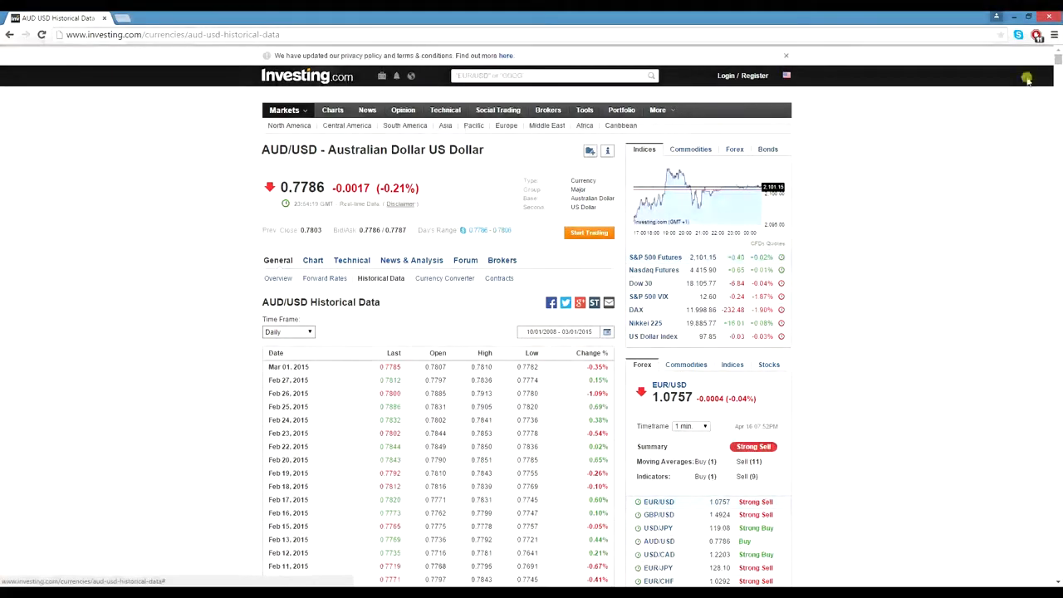
Select and copy the whole AUD/USD price table, from the Oct 01, 2008 row up to the Date header
{"action": "left_click_drag", "start_coordinate": [1057, 60], "coordinate": [1055, 542]}
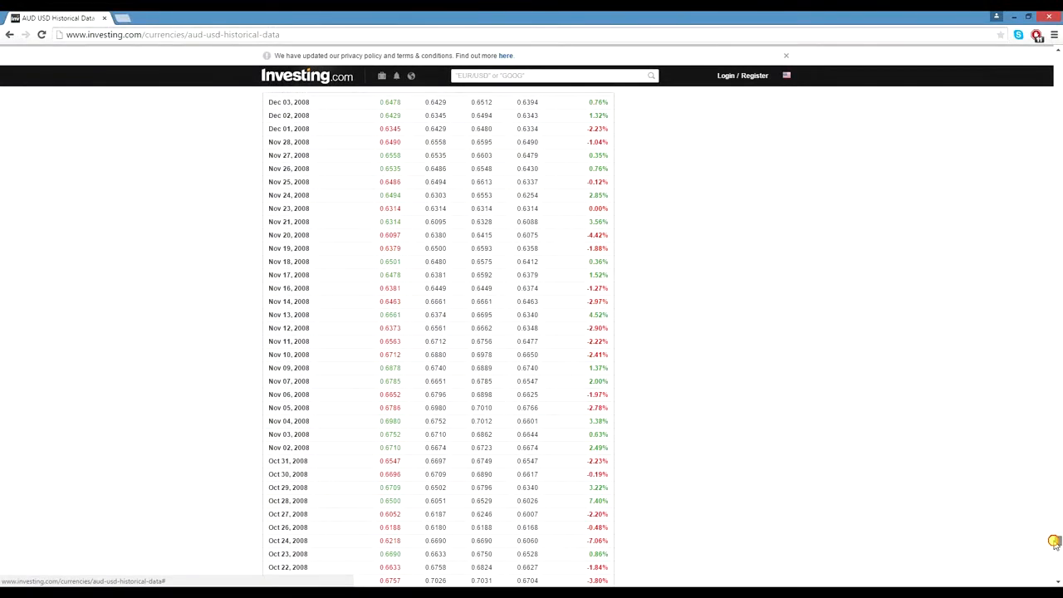
{"action": "scroll", "coordinate": [865, 404], "scroll_direction": "down", "scroll_amount": 3}
{"action": "scroll", "coordinate": [709, 411], "scroll_direction": "down", "scroll_amount": 3}
{"action": "scroll", "coordinate": [684, 429], "scroll_direction": "up", "scroll_amount": 1}
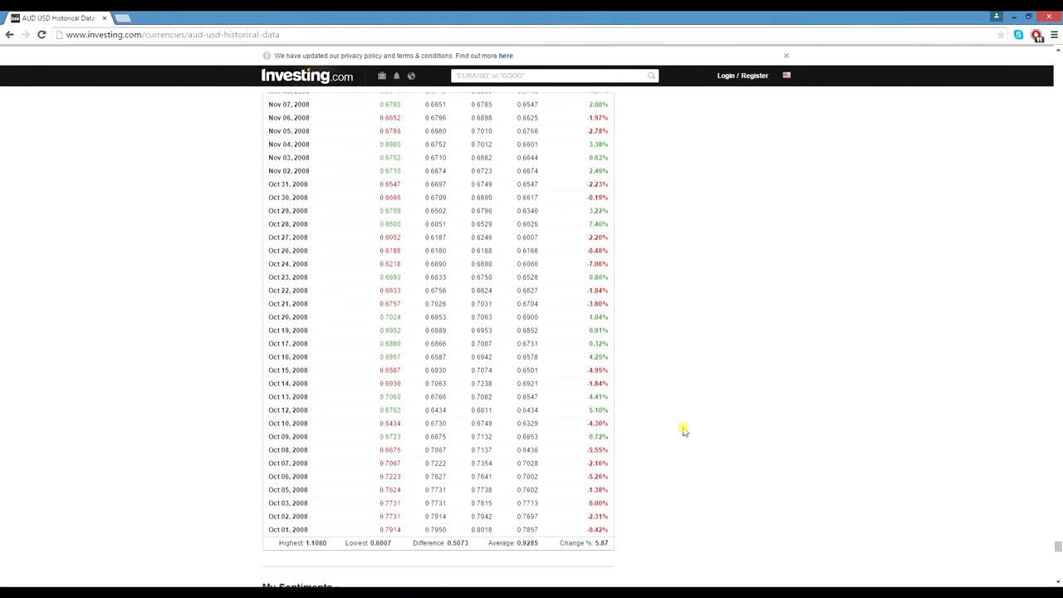
{"action": "left_click_drag", "start_coordinate": [610, 534], "coordinate": [273, 225]}
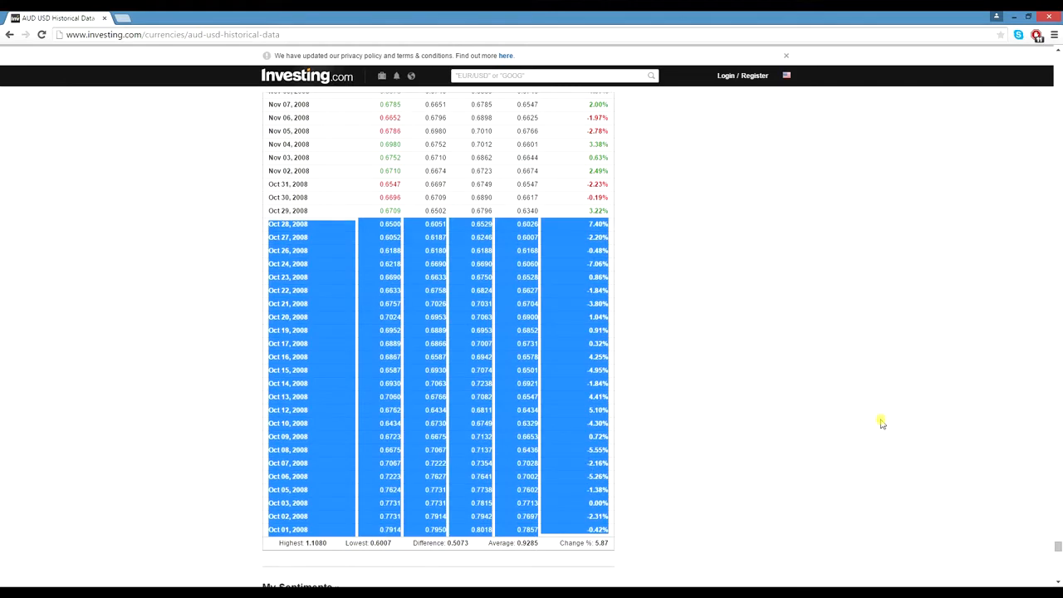
{"action": "left_click_drag", "start_coordinate": [1055, 548], "coordinate": [1059, 60]}
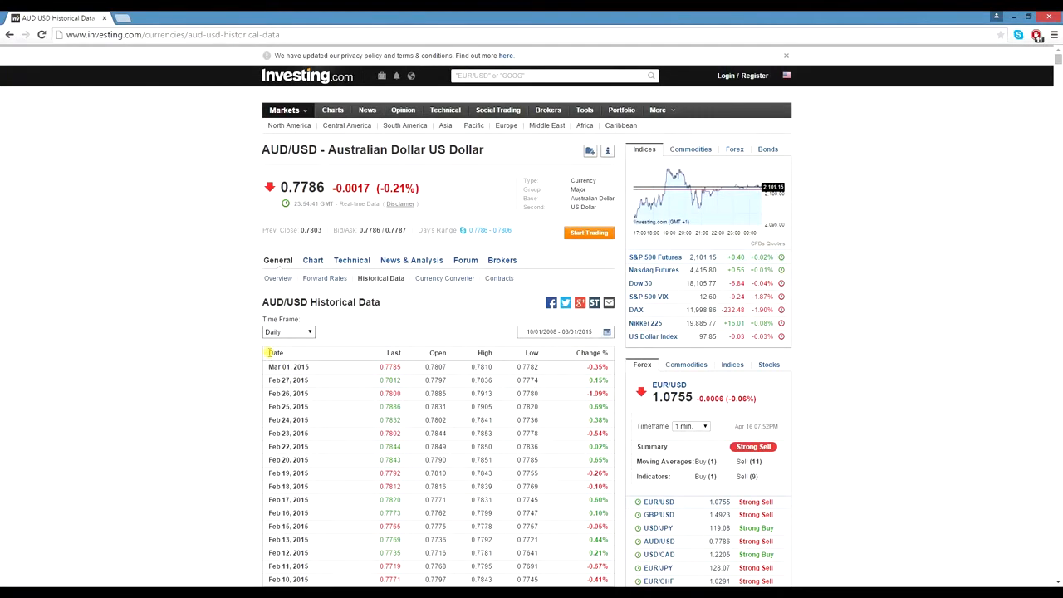
{"action": "left_click", "coordinate": [270, 352], "text": "shift"}
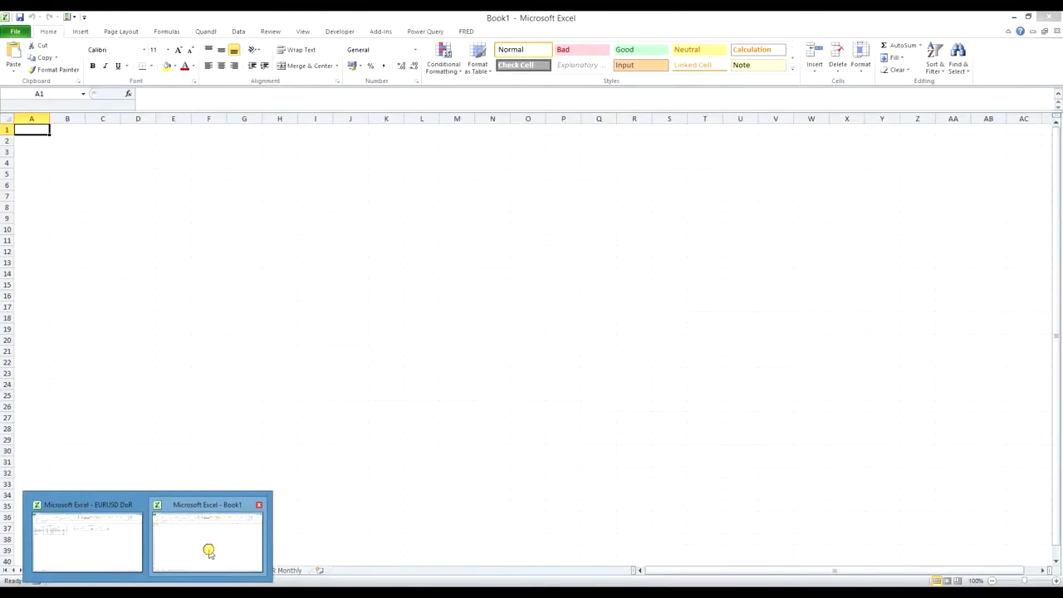
Switch to the Book1 workbook in Excel and paste the copied price table at cell A1 of AUDUSD ATR Daily
{"action": "left_click", "coordinate": [209, 550]}
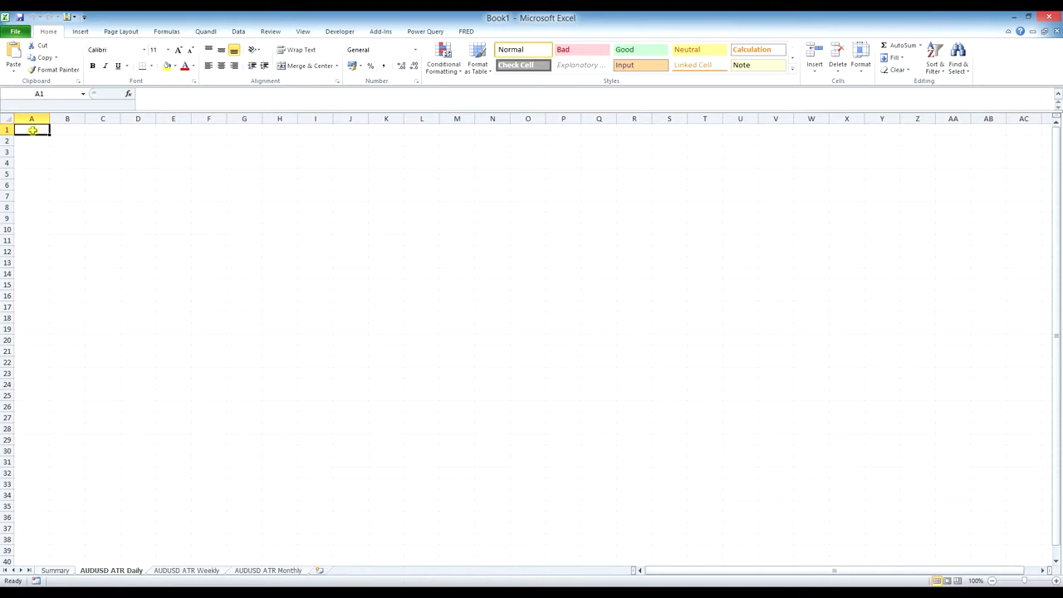
{"action": "key", "text": "ctrl+v"}
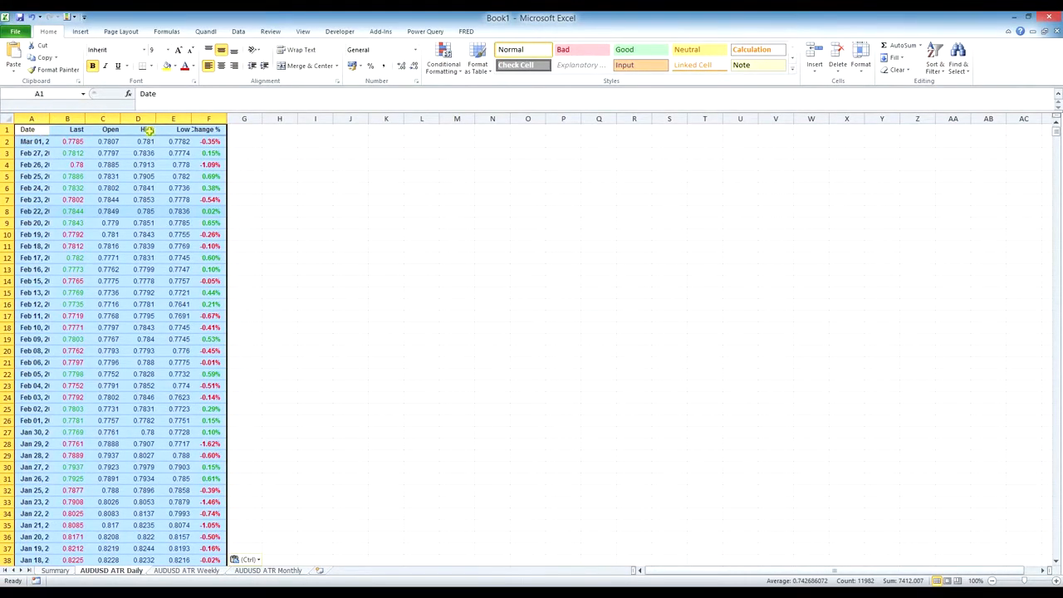
{"action": "left_click", "coordinate": [44, 129]}
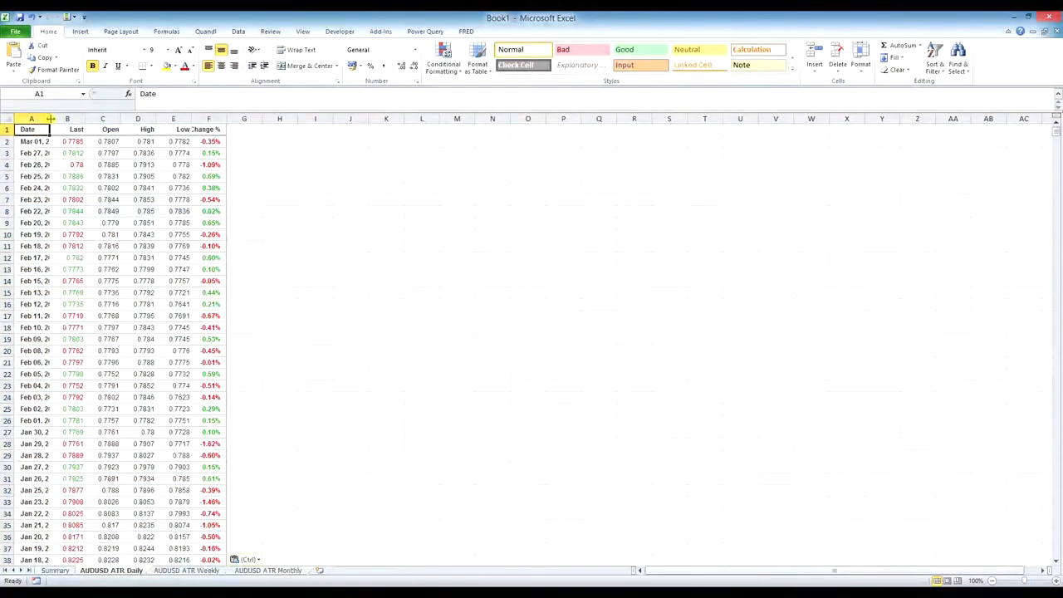
Widen columns A and F so the full dates and the Change % header fit
{"action": "left_click_drag", "start_coordinate": [49, 118], "coordinate": [61, 119]}
{"action": "left_click_drag", "start_coordinate": [63, 120], "coordinate": [65, 121]}
{"action": "left_click_drag", "start_coordinate": [241, 121], "coordinate": [250, 121]}
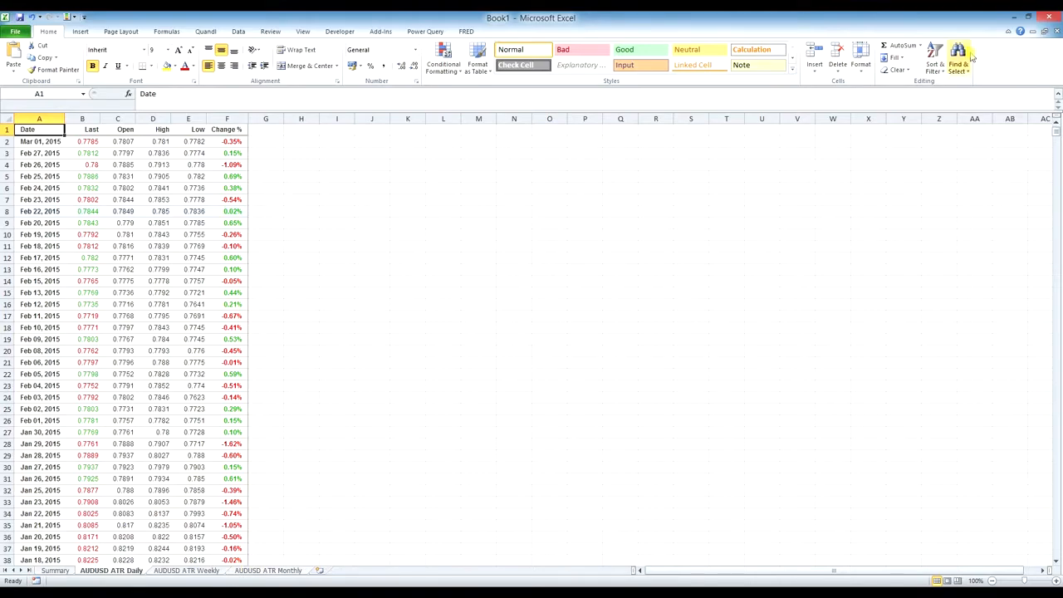
Switch back to the Investing.com page in the browser and set the AUD/USD historical data time frame to Weekly
{"action": "left_click", "coordinate": [1011, 19]}
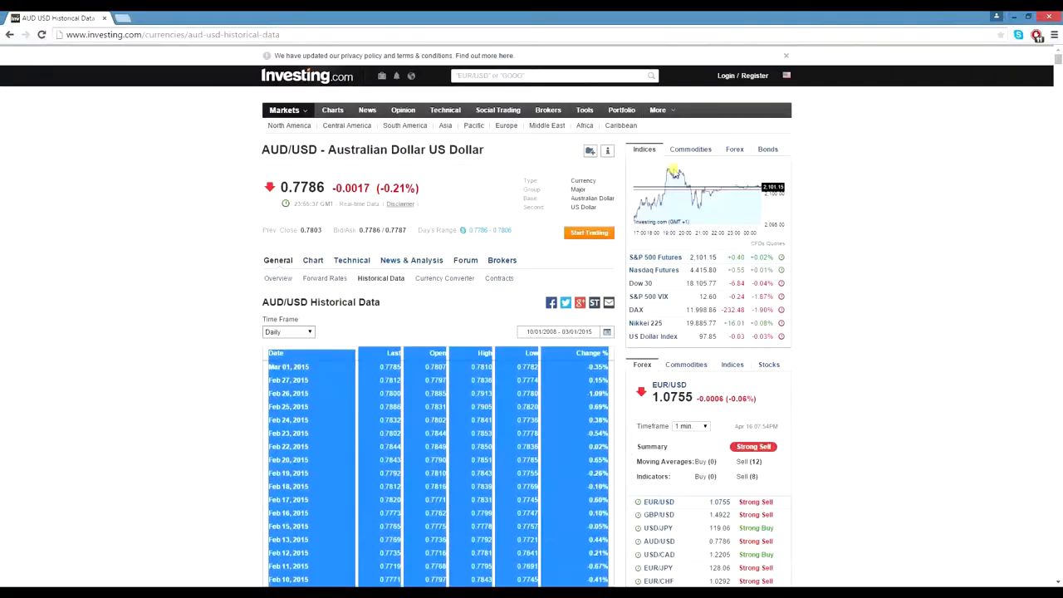
{"action": "left_click", "coordinate": [246, 351]}
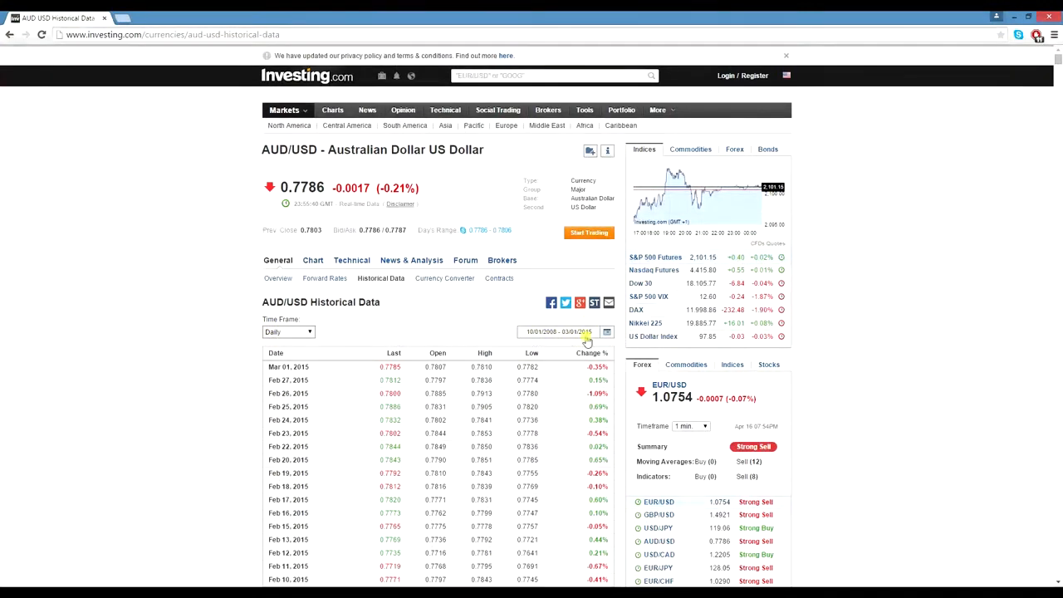
{"action": "left_click", "coordinate": [310, 333]}
{"action": "left_click", "coordinate": [291, 351]}
Select and copy the whole weekly AUD/USD price table, from its last row up to the Date header
{"action": "left_click_drag", "start_coordinate": [1058, 79], "coordinate": [1049, 458]}
{"action": "left_click_drag", "start_coordinate": [613, 389], "coordinate": [290, 187]}
{"action": "left_click_drag", "start_coordinate": [1056, 467], "coordinate": [1056, 74]}
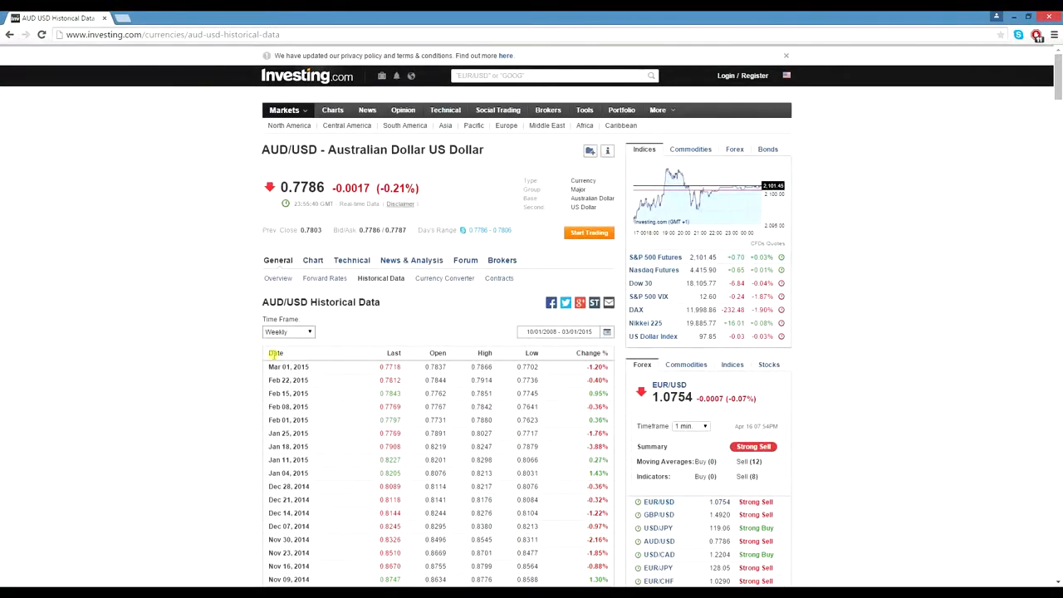
{"action": "left_click", "coordinate": [276, 353], "text": "shift"}
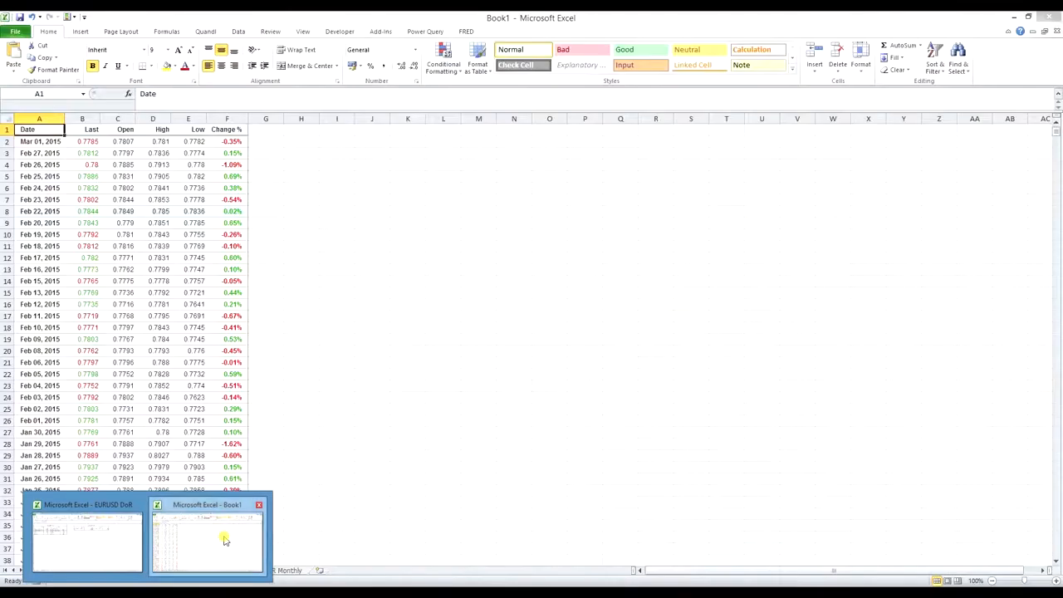
Switch to the Book1 workbook in Excel, paste the weekly table at A1 of AUDUSD ATR Weekly, and widen columns A and F to fit
{"action": "left_click", "coordinate": [229, 538]}
{"action": "left_click", "coordinate": [188, 571]}
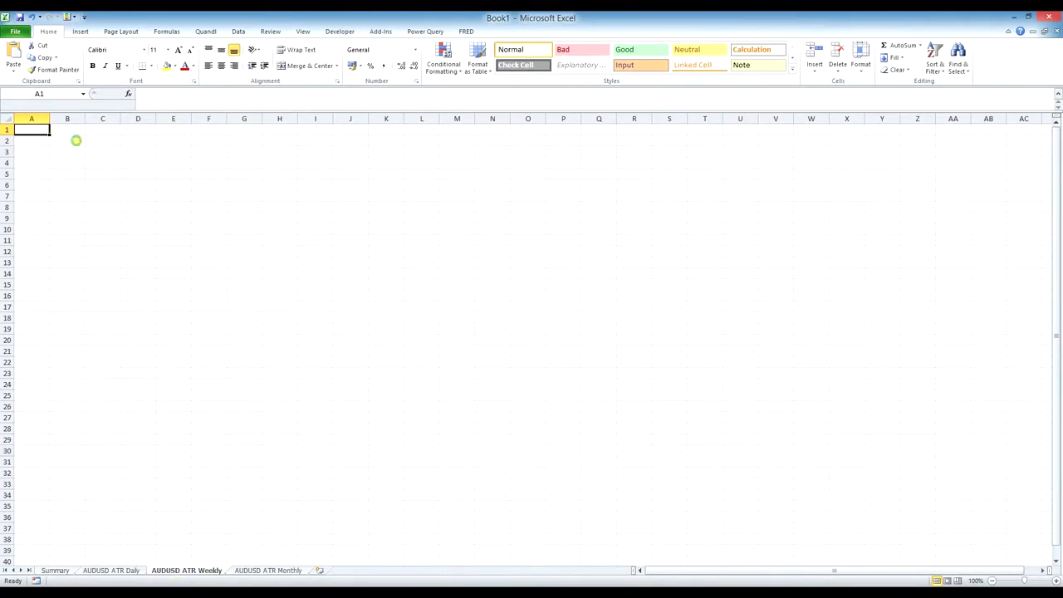
{"action": "key", "text": "ctrl+v"}
{"action": "left_click_drag", "start_coordinate": [50, 118], "coordinate": [67, 119]}
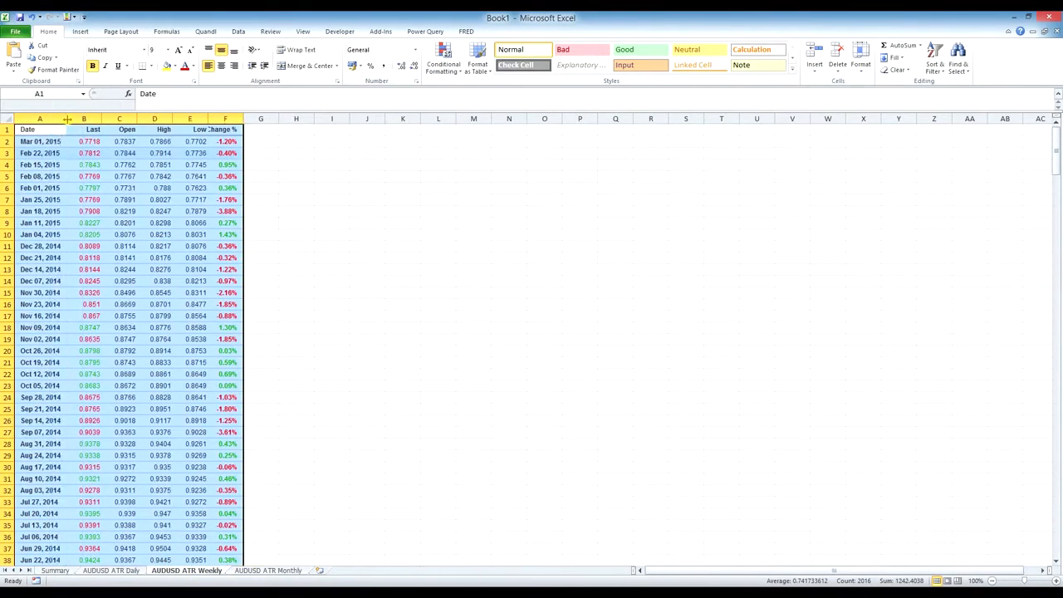
{"action": "left_click_drag", "start_coordinate": [242, 119], "coordinate": [249, 118]}
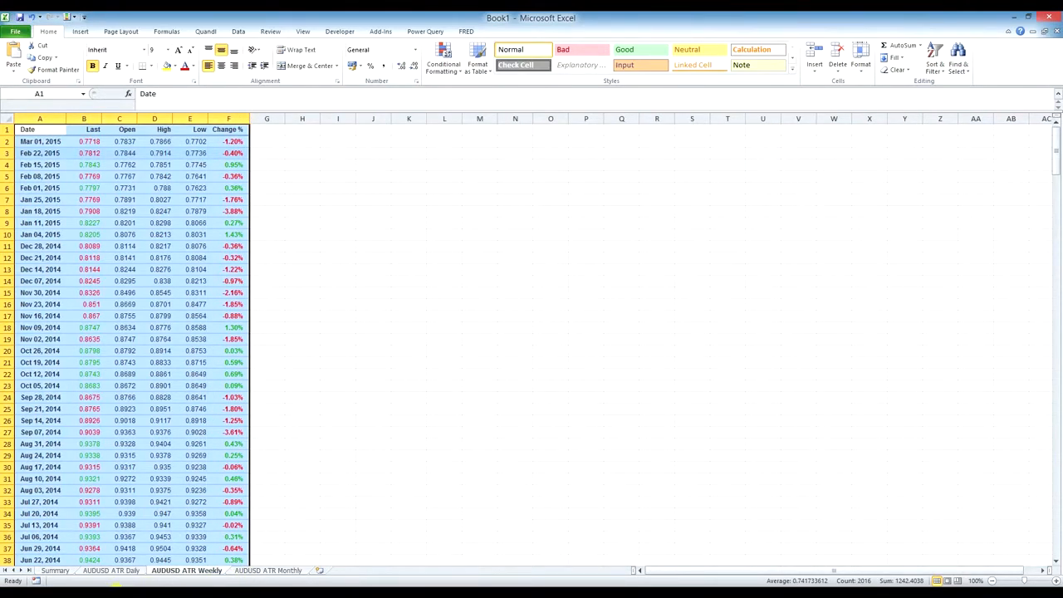
Return to the Investing.com page in the browser and set the AUD/USD historical data time frame to Monthly
{"action": "left_click", "coordinate": [1015, 16]}
{"action": "left_click", "coordinate": [328, 331]}
{"action": "left_click", "coordinate": [318, 332]}
{"action": "left_click", "coordinate": [293, 360]}
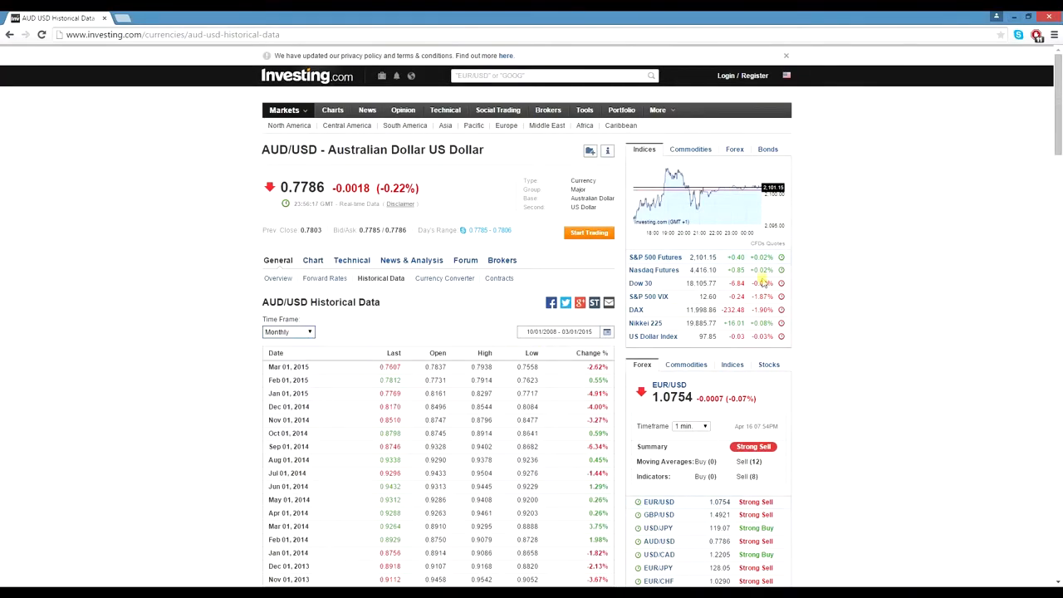
Select and copy the whole monthly AUD/USD price table, from the Oct 01, 2008 row up to the Date header
{"action": "left_click_drag", "start_coordinate": [1057, 116], "coordinate": [1038, 307]}
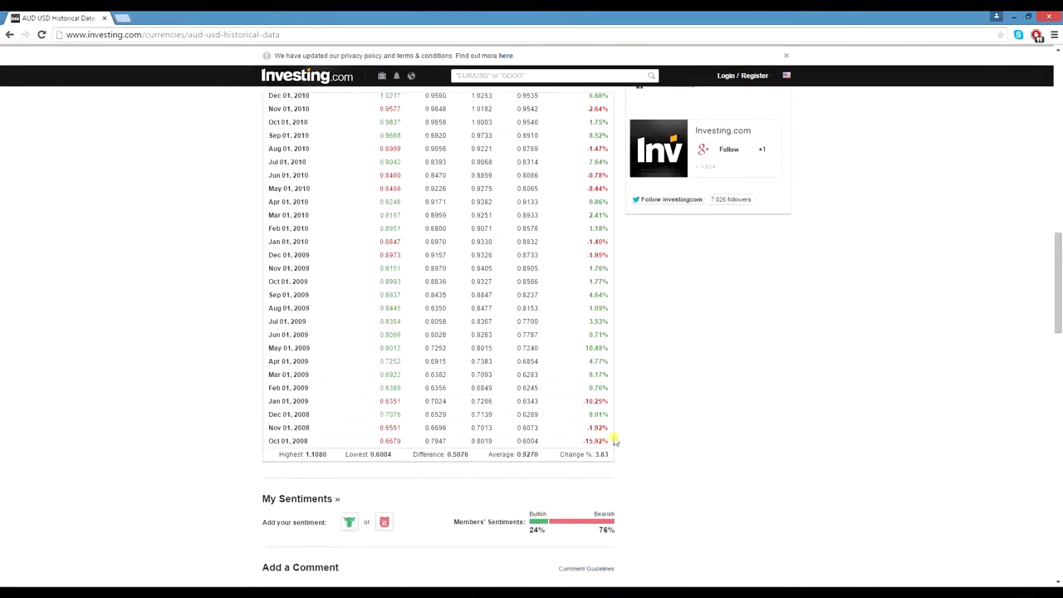
{"action": "left_click_drag", "start_coordinate": [612, 441], "coordinate": [532, 257]}
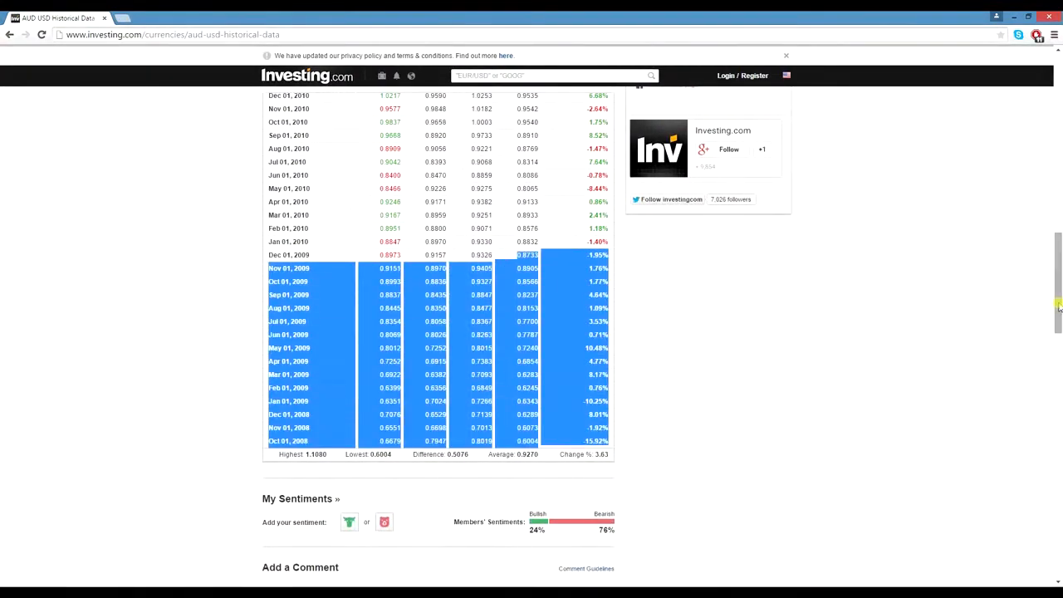
{"action": "left_click_drag", "start_coordinate": [1059, 308], "coordinate": [1059, 90]}
{"action": "left_click", "coordinate": [270, 354], "text": "shift"}
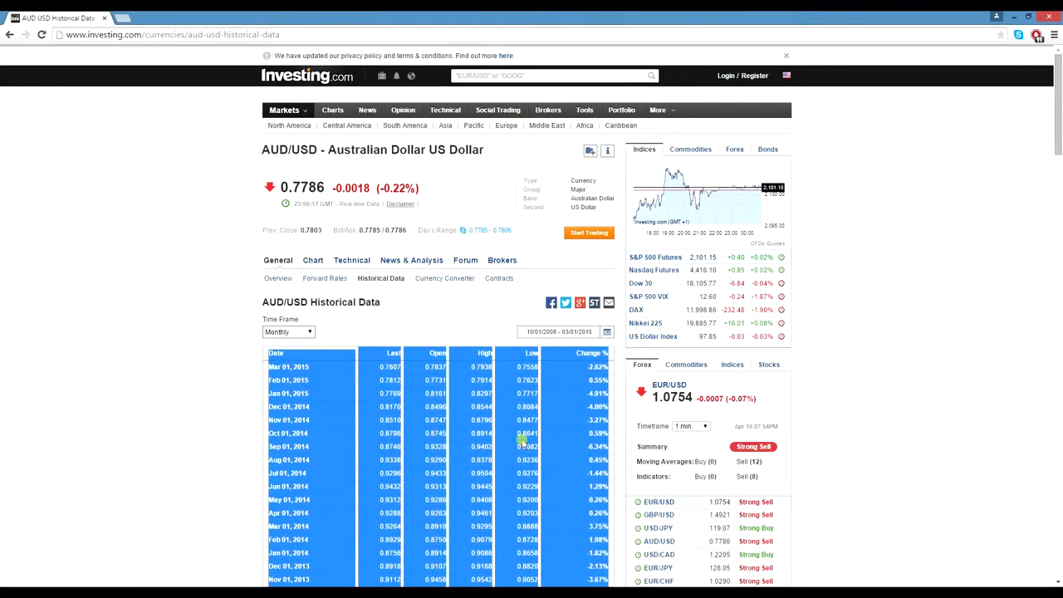
Switch to the Book1 workbook in Excel, paste the monthly table at A1 of AUDUSD ATR Monthly, and widen columns A and F to fit
{"action": "left_click", "coordinate": [151, 592]}
{"action": "left_click", "coordinate": [240, 532]}
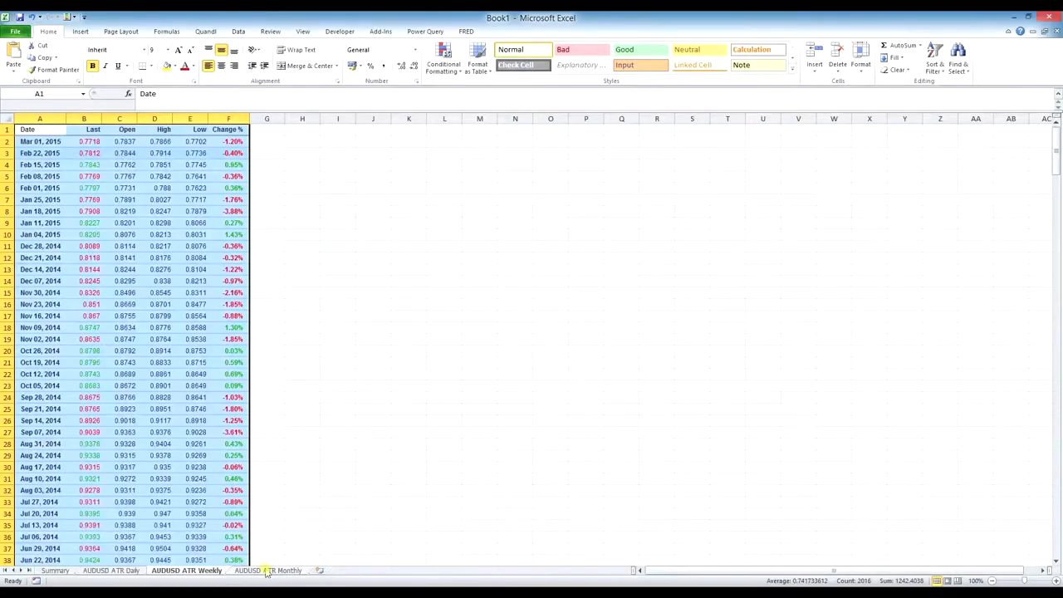
{"action": "left_click", "coordinate": [266, 571]}
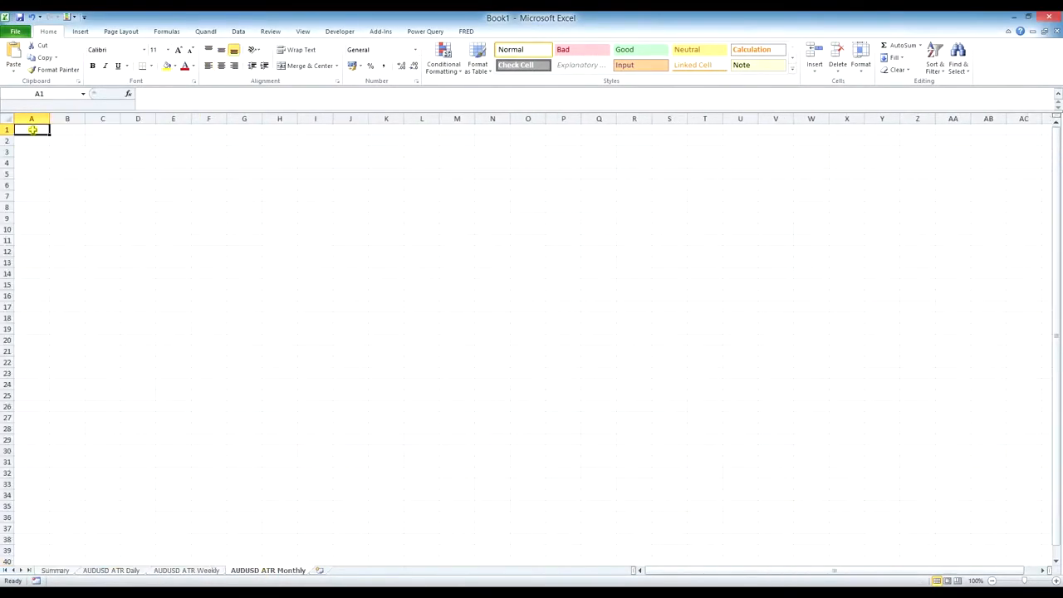
{"action": "key", "text": "ctrl+v"}
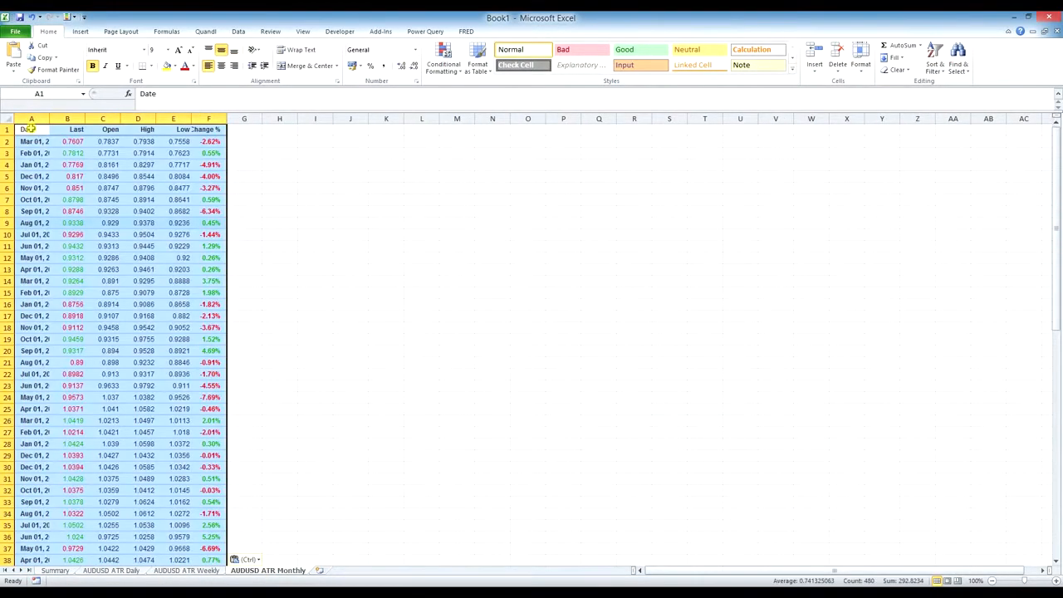
{"action": "left_click_drag", "start_coordinate": [49, 119], "coordinate": [66, 121]}
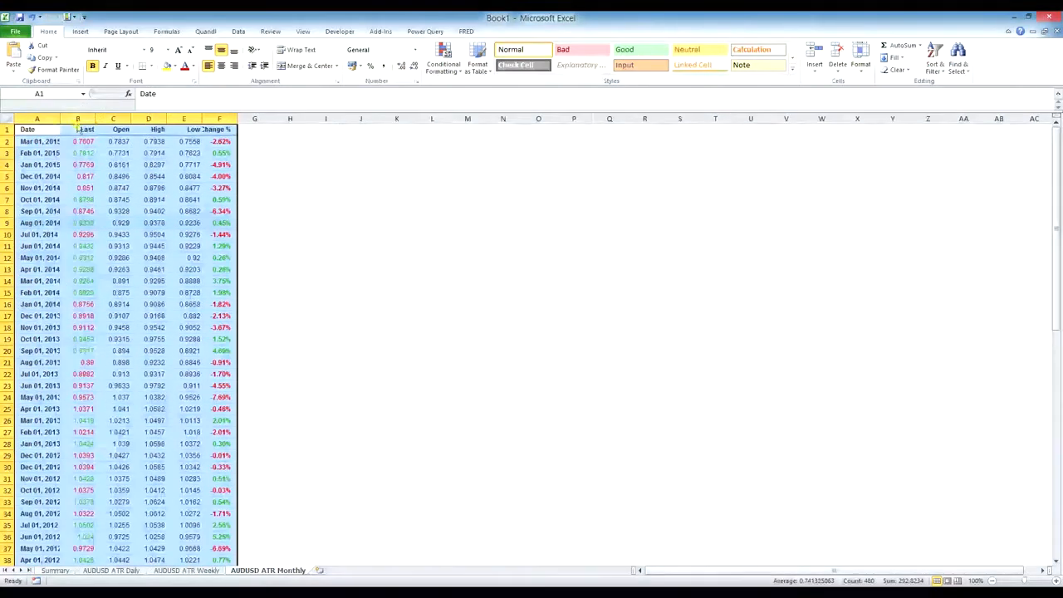
{"action": "left_click_drag", "start_coordinate": [242, 119], "coordinate": [253, 118]}
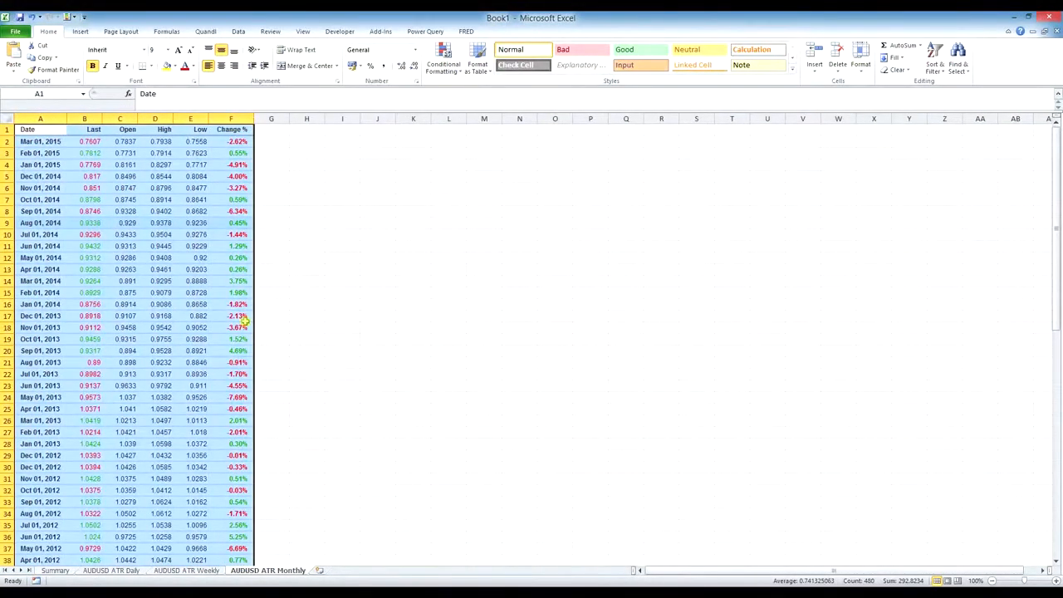
On the AUDUSD ATR Daily sheet, add the header "High to low" in G1 and widen column G slightly to fit it
{"action": "left_click", "coordinate": [110, 571]}
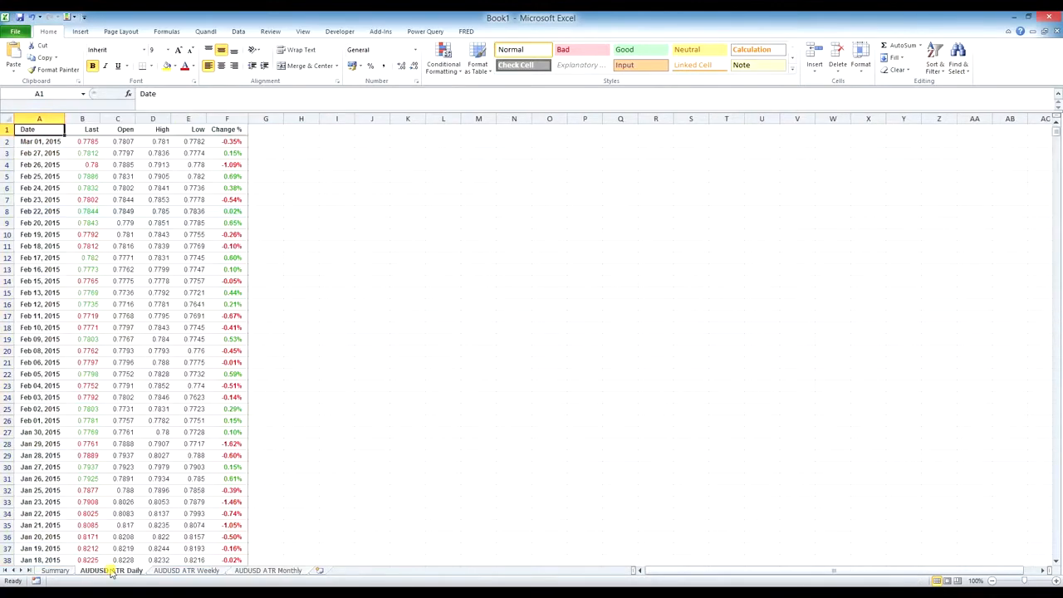
{"action": "left_click", "coordinate": [269, 129]}
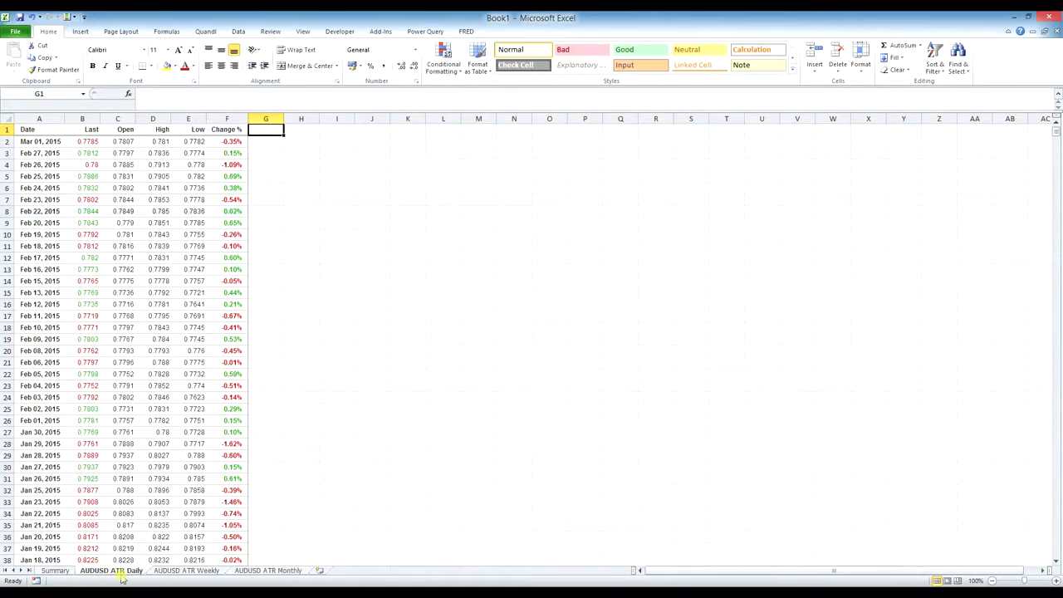
{"action": "left_click", "coordinate": [272, 143]}
{"action": "left_click", "coordinate": [268, 130]}
{"action": "type", "text": "High to low"}
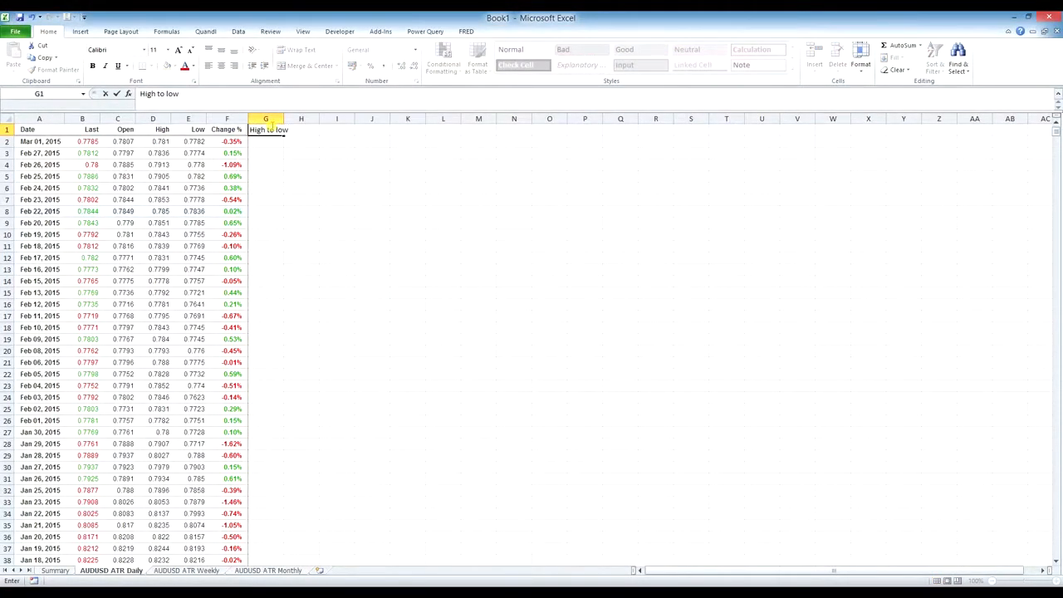
{"action": "key", "text": "Return"}
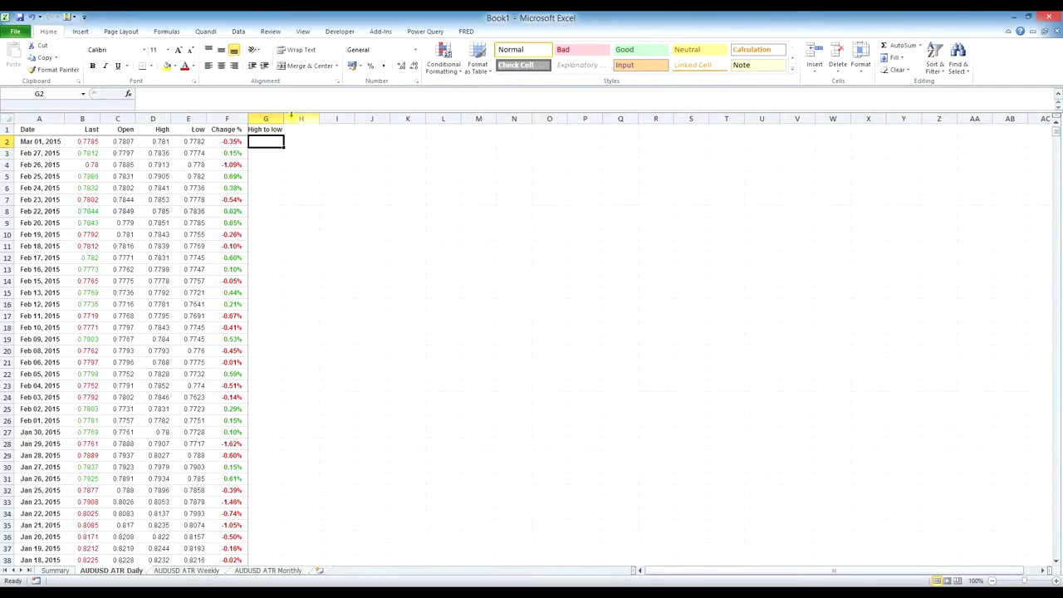
{"action": "left_click_drag", "start_coordinate": [284, 121], "coordinate": [286, 121]}
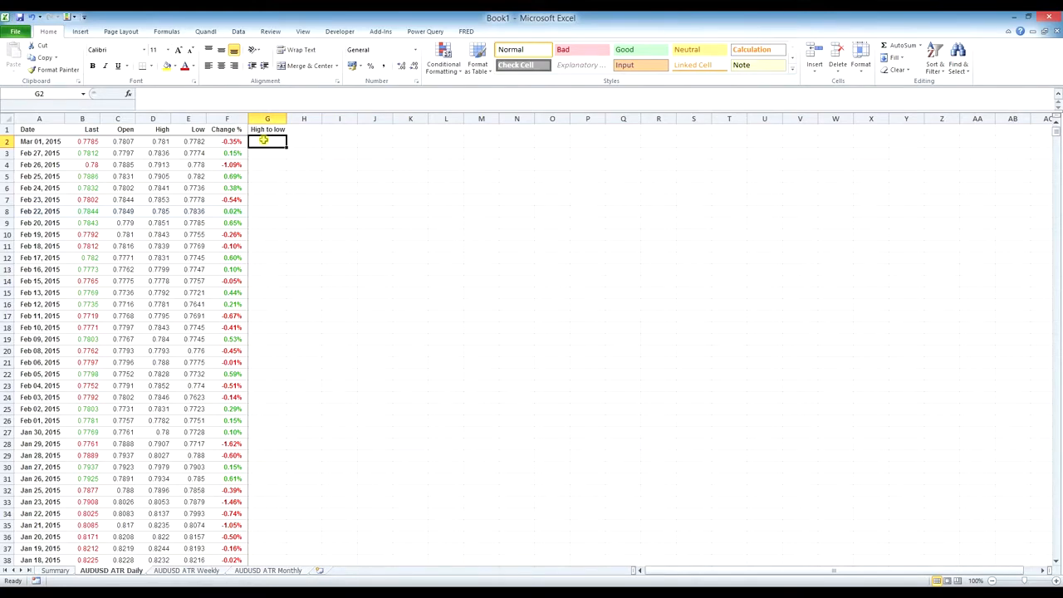
Enter =D2-E2 in G2, fill it down the High to low column, and check the formulas in the last rows
{"action": "type", "text": "="}
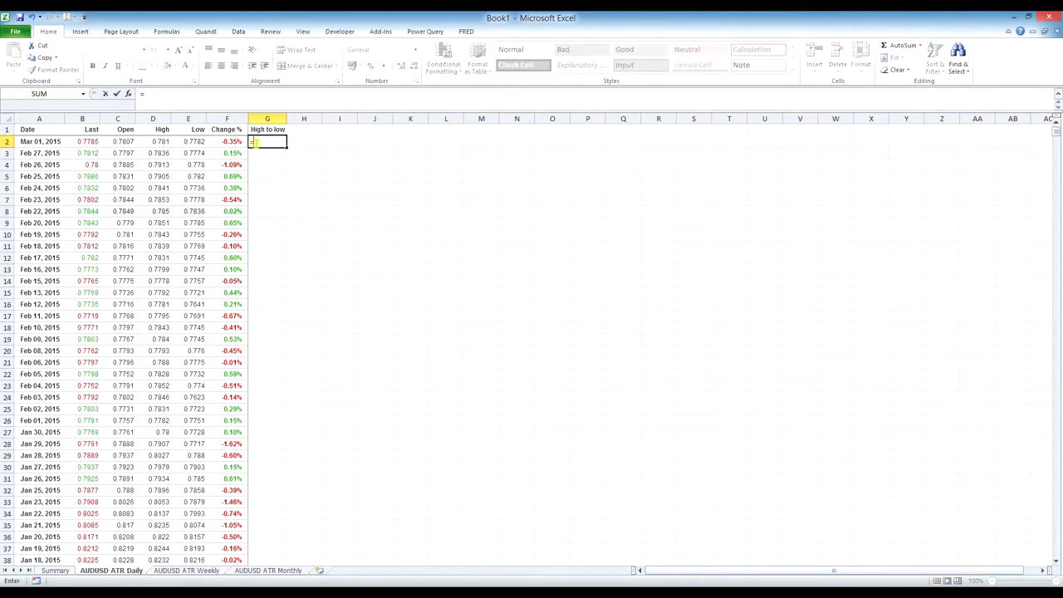
{"action": "left_click", "coordinate": [157, 143]}
{"action": "left_click", "coordinate": [192, 142]}
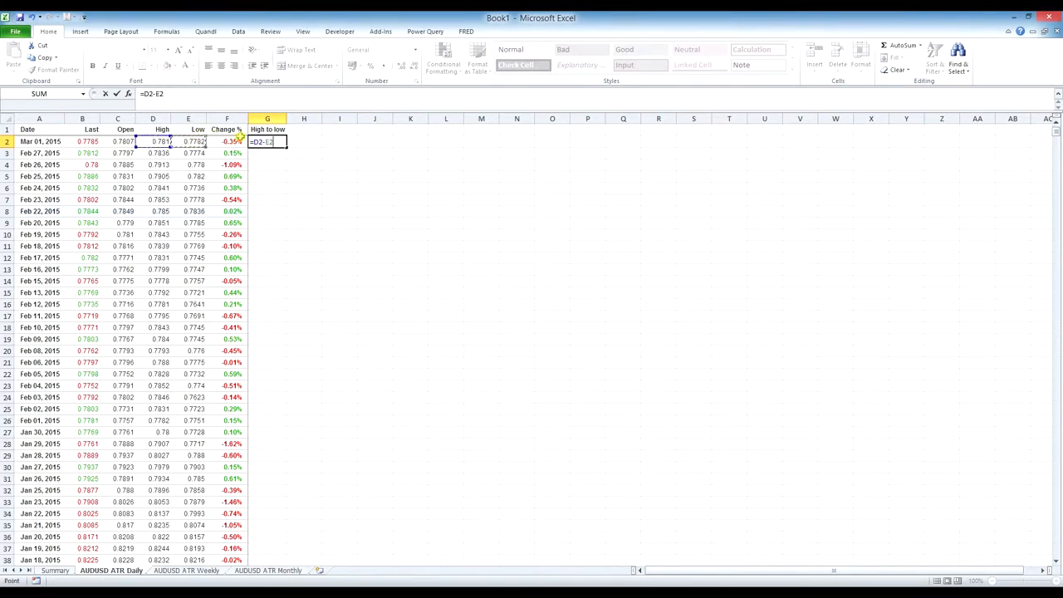
{"action": "key", "text": "ctrl+Return"}
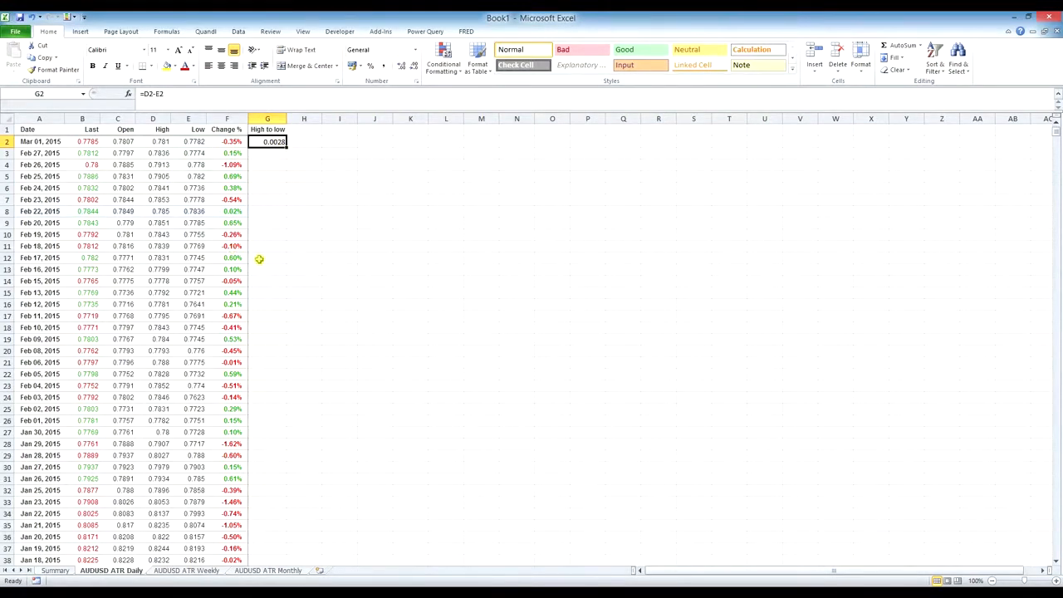
{"action": "double_click", "coordinate": [285, 146]}
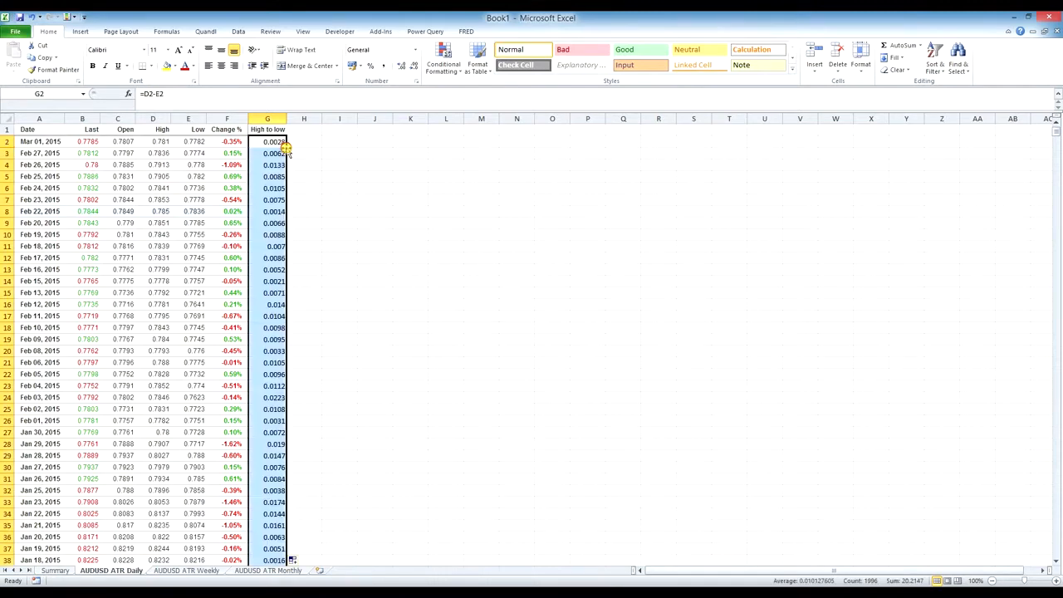
{"action": "left_click", "coordinate": [274, 184]}
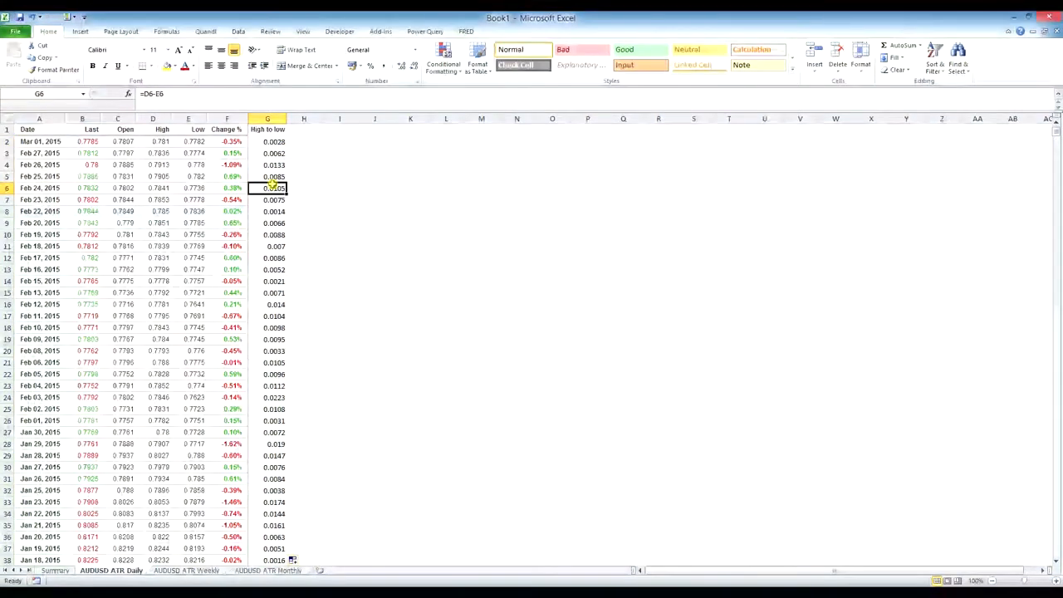
{"action": "key", "text": "ctrl+Down"}
{"action": "scroll", "coordinate": [273, 211], "scroll_direction": "down", "scroll_amount": 2}
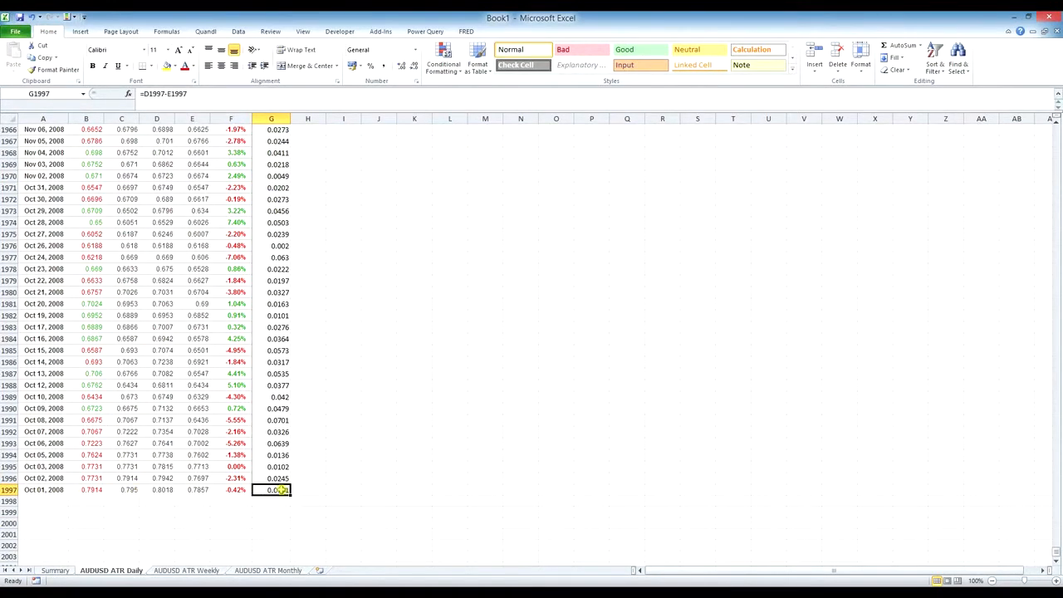
{"action": "left_click", "coordinate": [281, 478]}
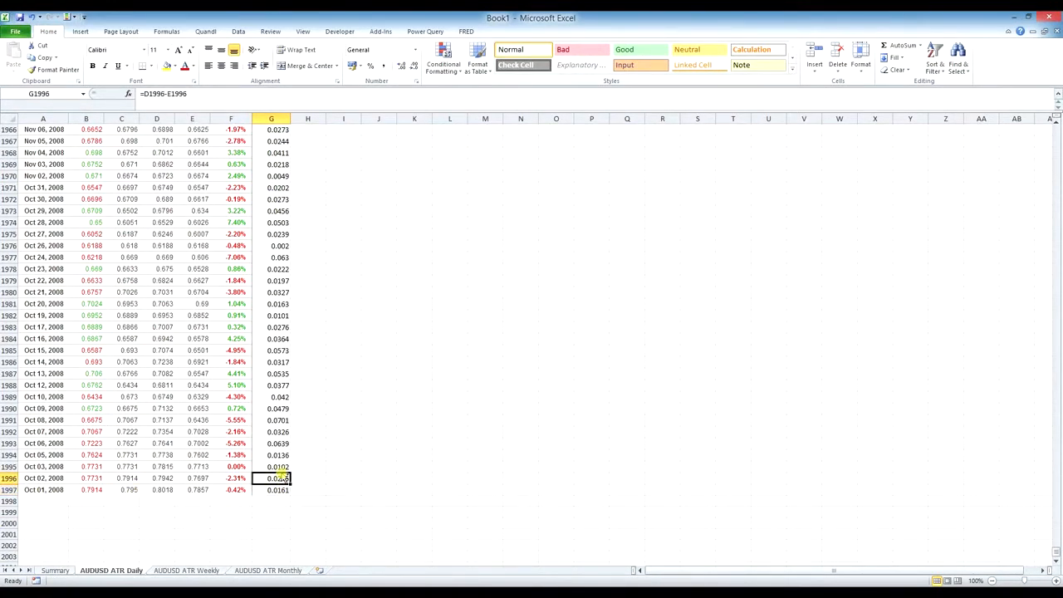
{"action": "key", "text": "ctrl+Up"}
Add the header "Daily ATR" in H1 and widen column H to fit it
{"action": "left_click", "coordinate": [304, 130]}
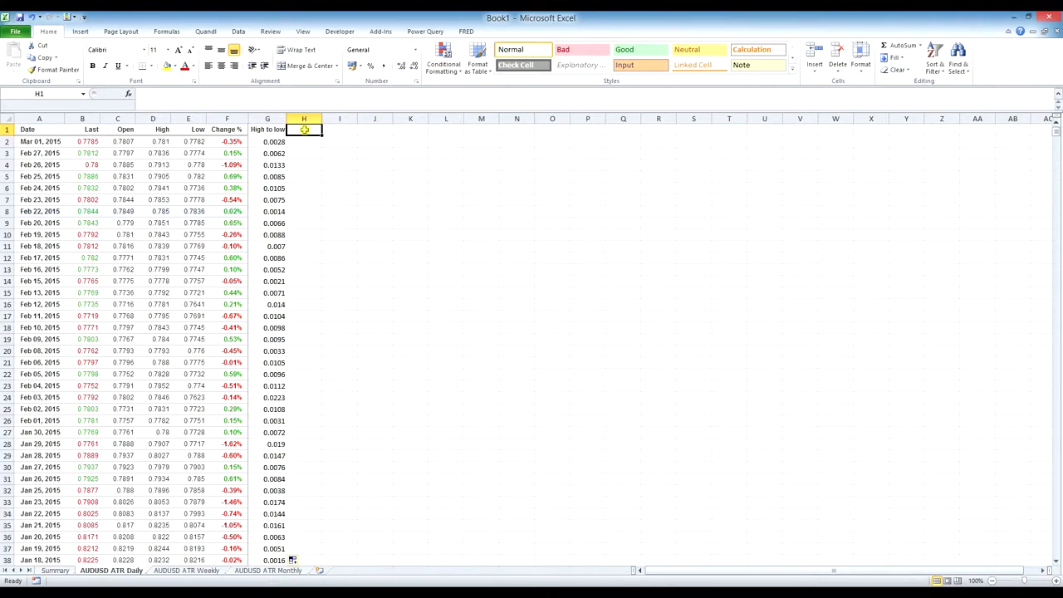
{"action": "type", "text": "Daily ATR"}
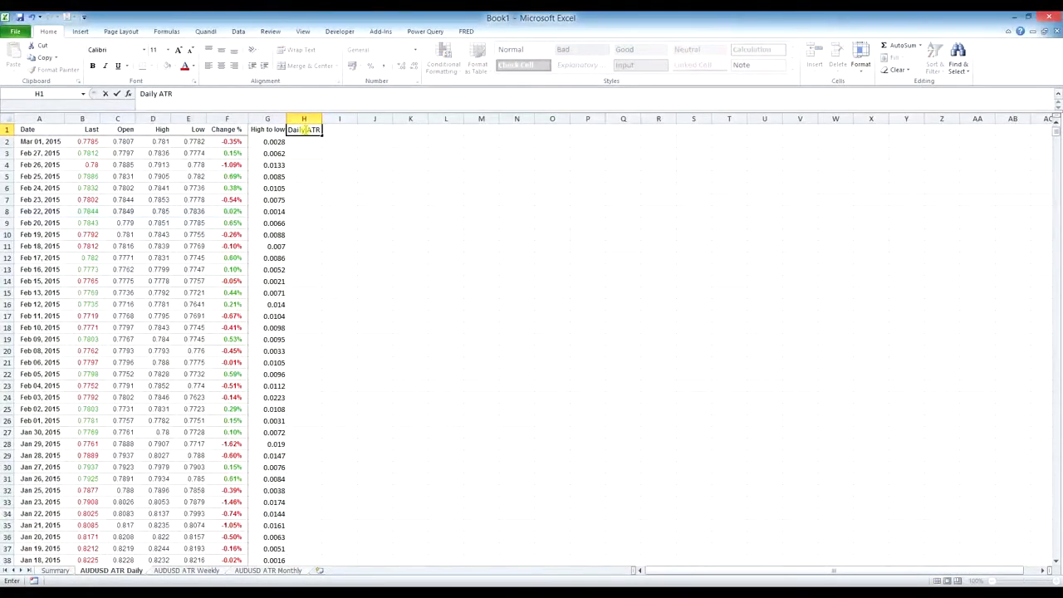
{"action": "key", "text": "Return"}
{"action": "double_click", "coordinate": [322, 118]}
{"action": "left_click_drag", "start_coordinate": [323, 119], "coordinate": [326, 119]}
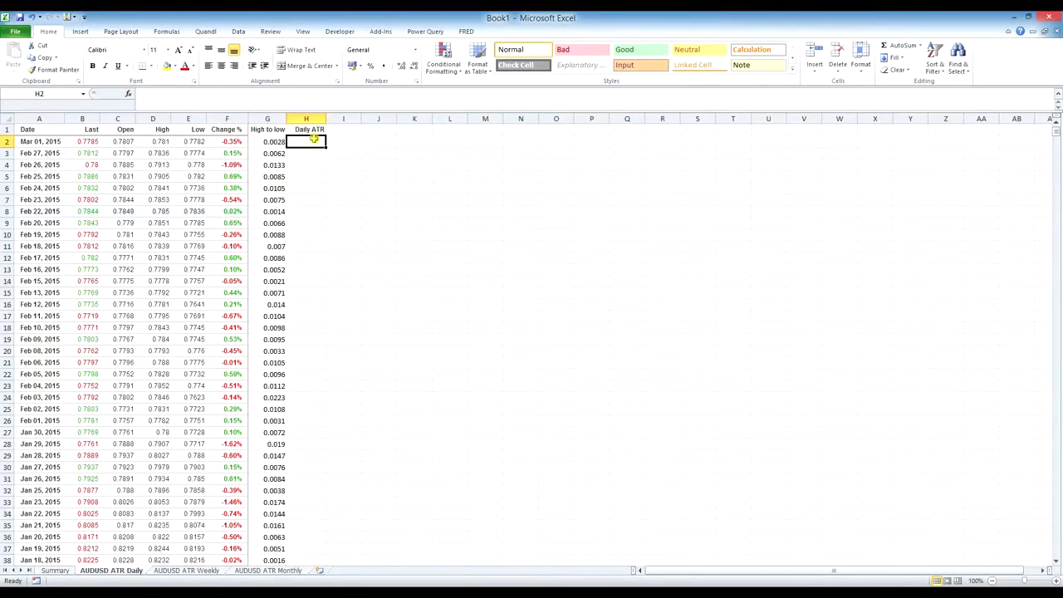
Enter the formula =(SUM(G2:G3)/2)/C3 in H2 under the Daily ATR header
{"action": "type", "text": "="}
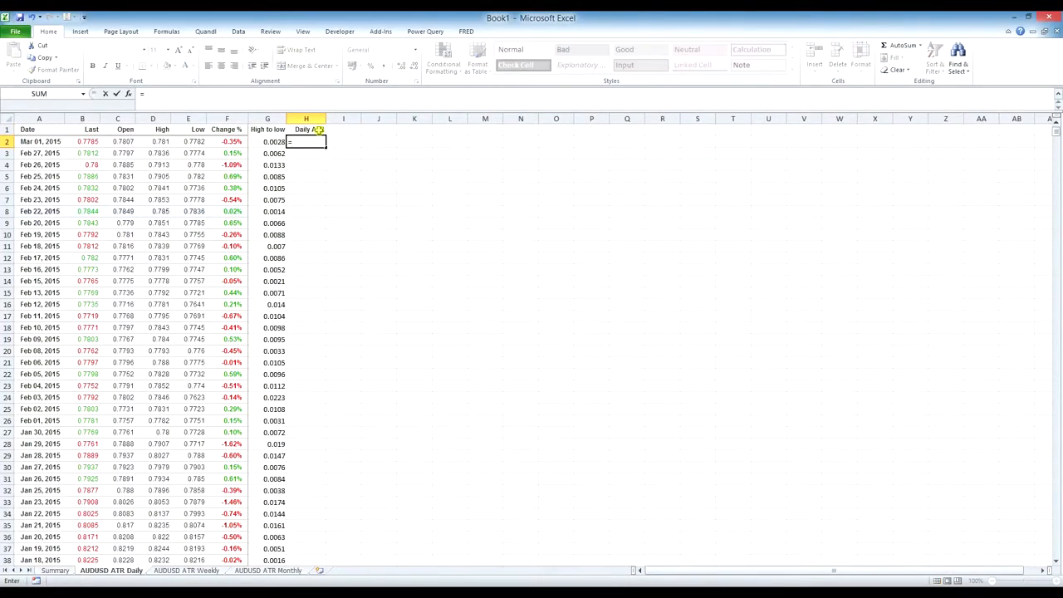
{"action": "type", "text": "(SUM("}
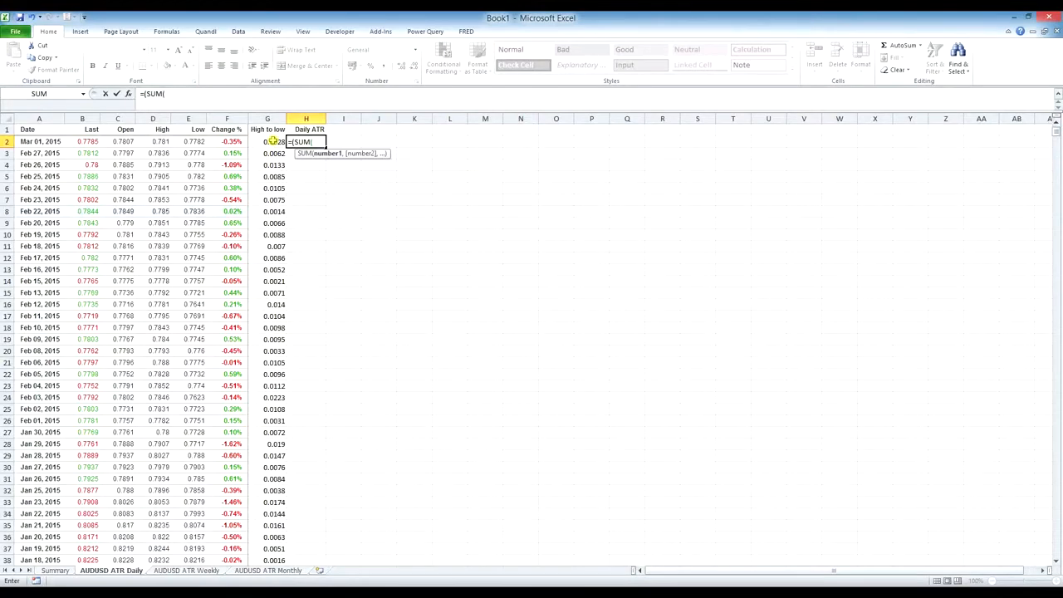
{"action": "left_click_drag", "start_coordinate": [273, 141], "coordinate": [273, 153]}
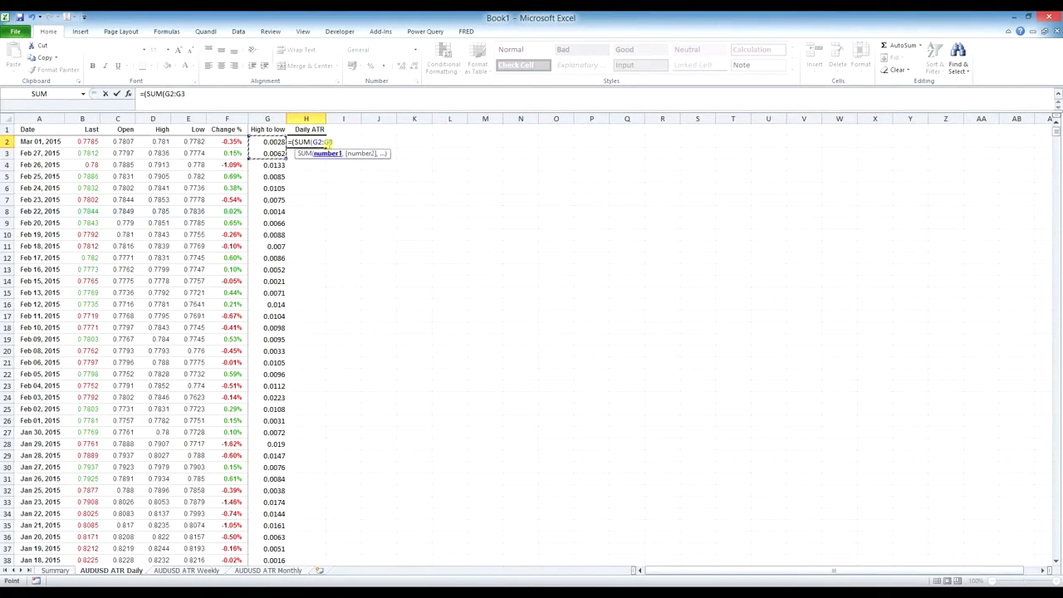
{"action": "type", "text": ")"}
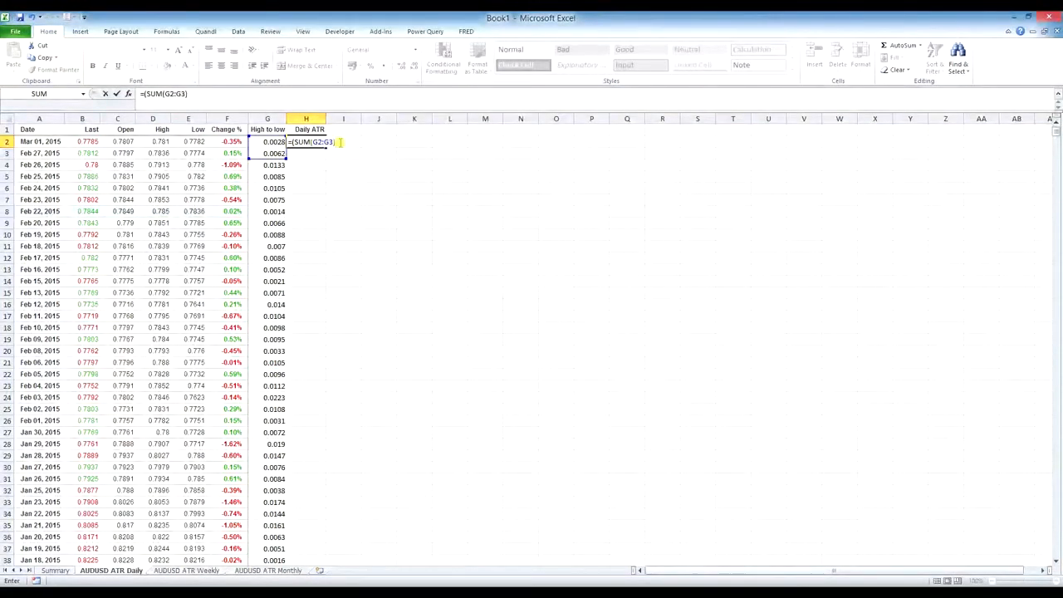
{"action": "type", "text": "/2)/"}
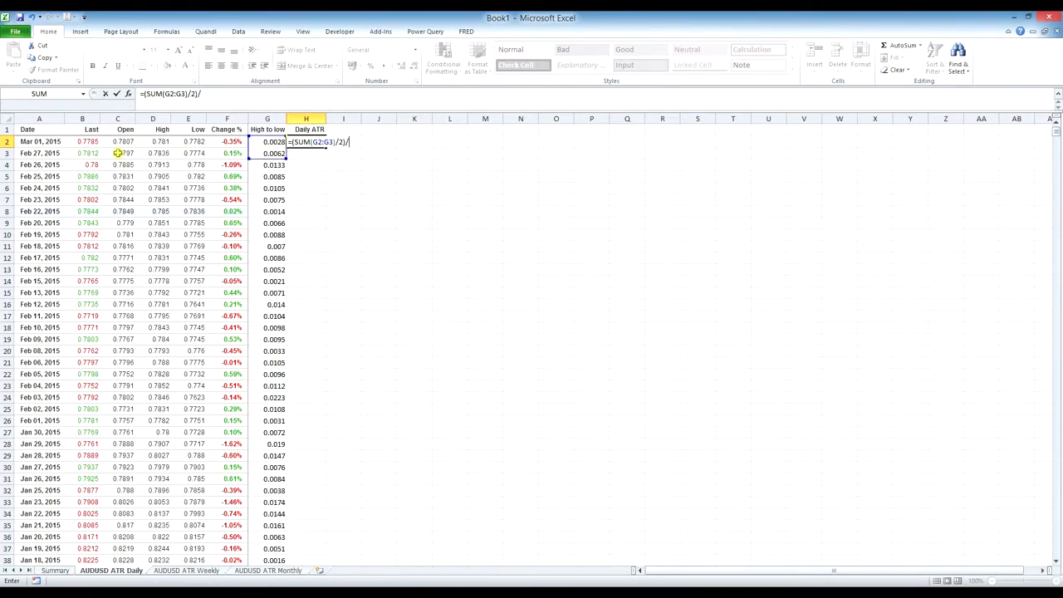
{"action": "left_click", "coordinate": [130, 155]}
{"action": "key", "text": "Return"}
{"action": "left_click", "coordinate": [311, 143]}
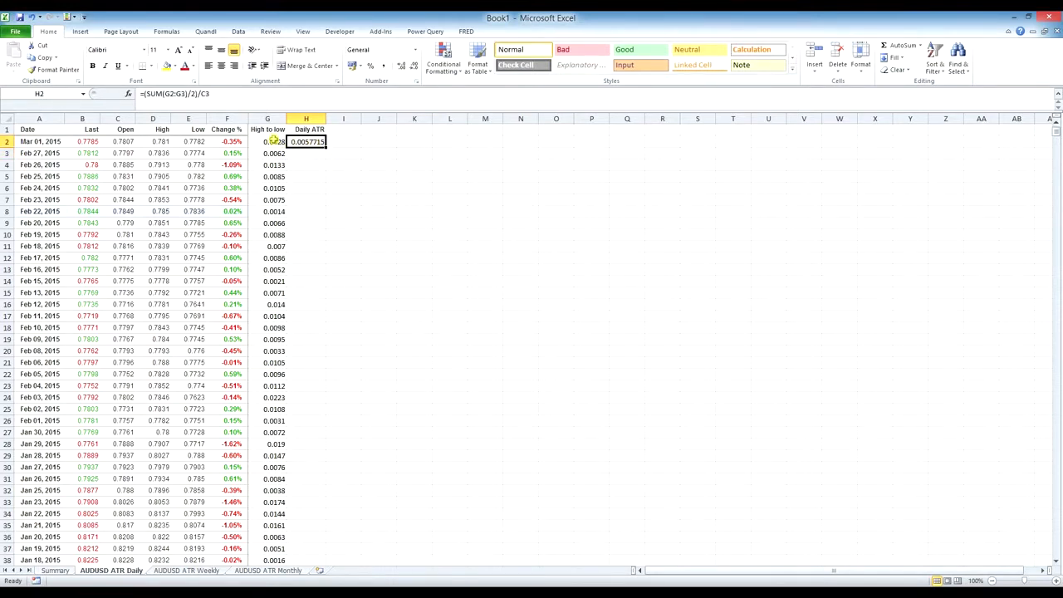
Review the cells feeding the H2 formula, fill it down the Daily ATR column, and check the copied formula in H8
{"action": "left_click_drag", "start_coordinate": [273, 141], "coordinate": [274, 154]}
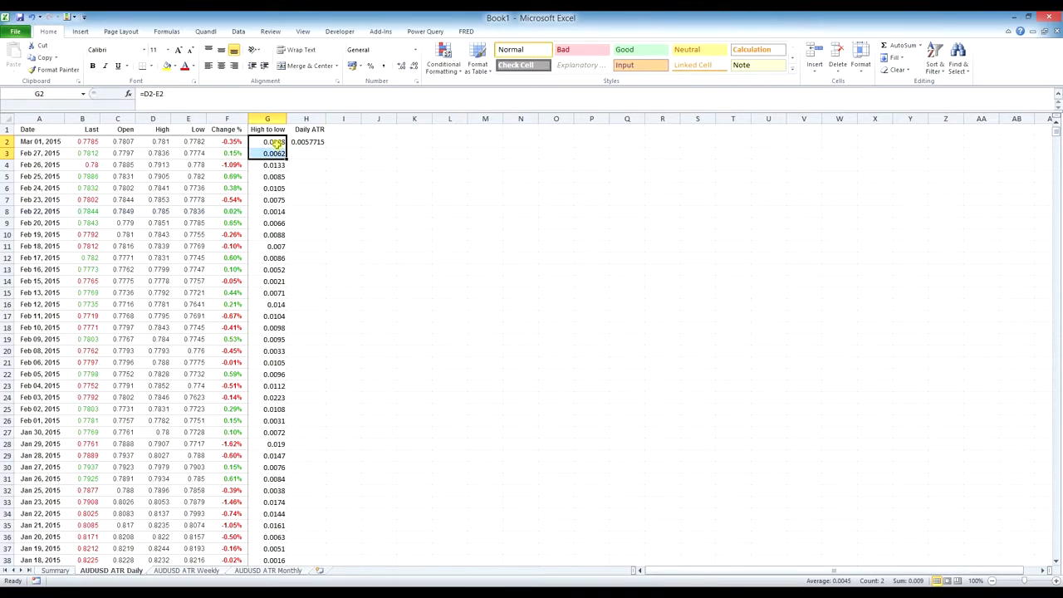
{"action": "left_click", "coordinate": [123, 156]}
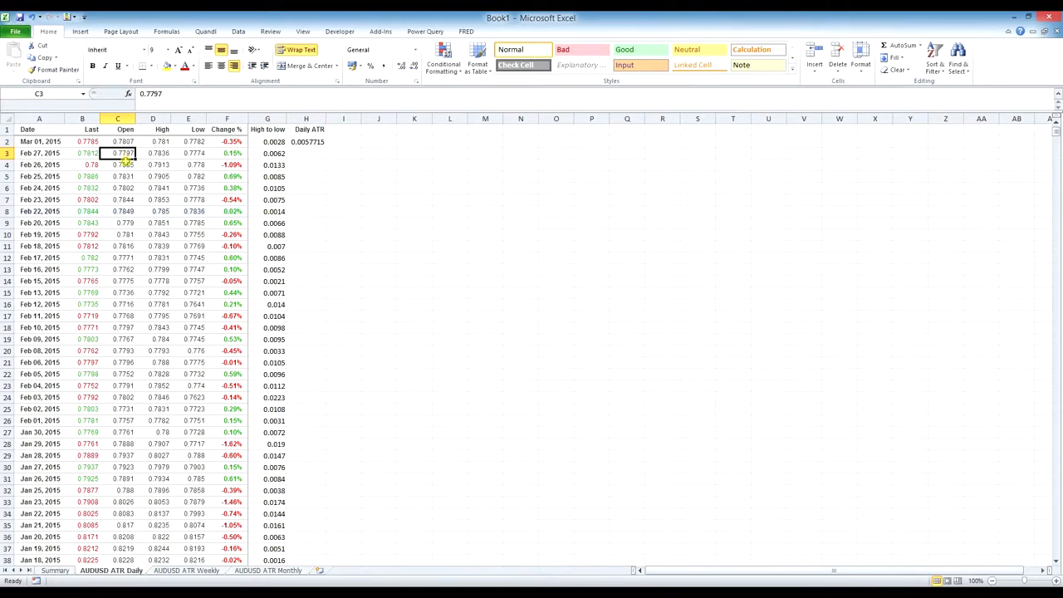
{"action": "left_click", "coordinate": [327, 143]}
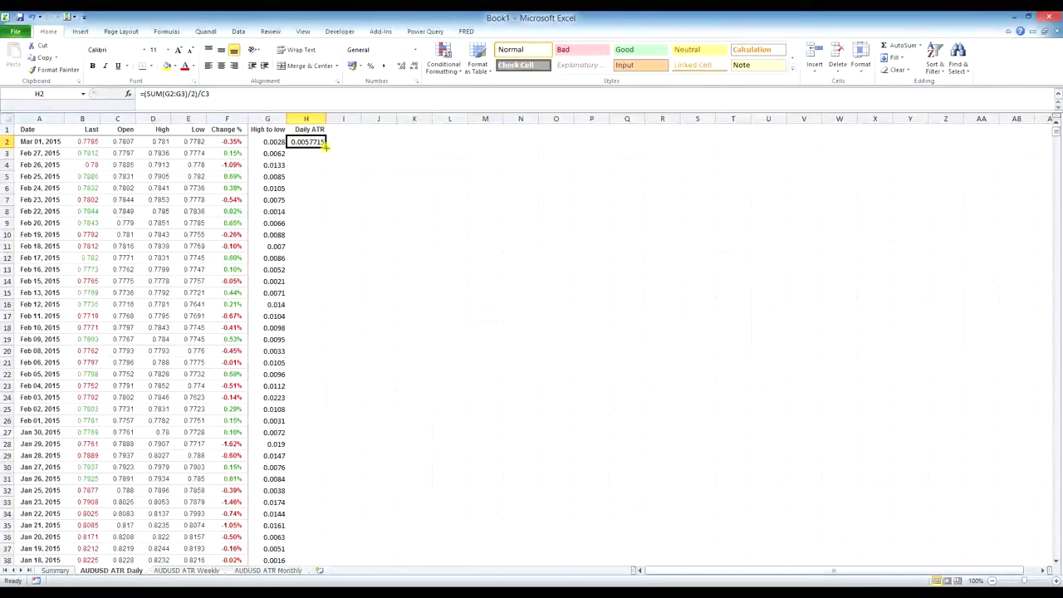
{"action": "double_click", "coordinate": [326, 146]}
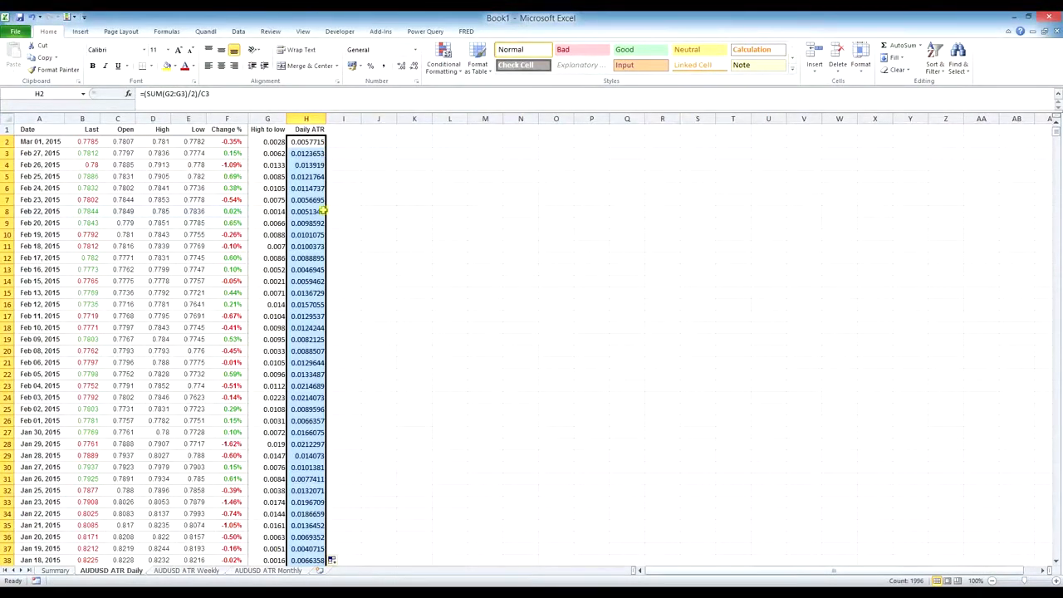
{"action": "left_click", "coordinate": [308, 142]}
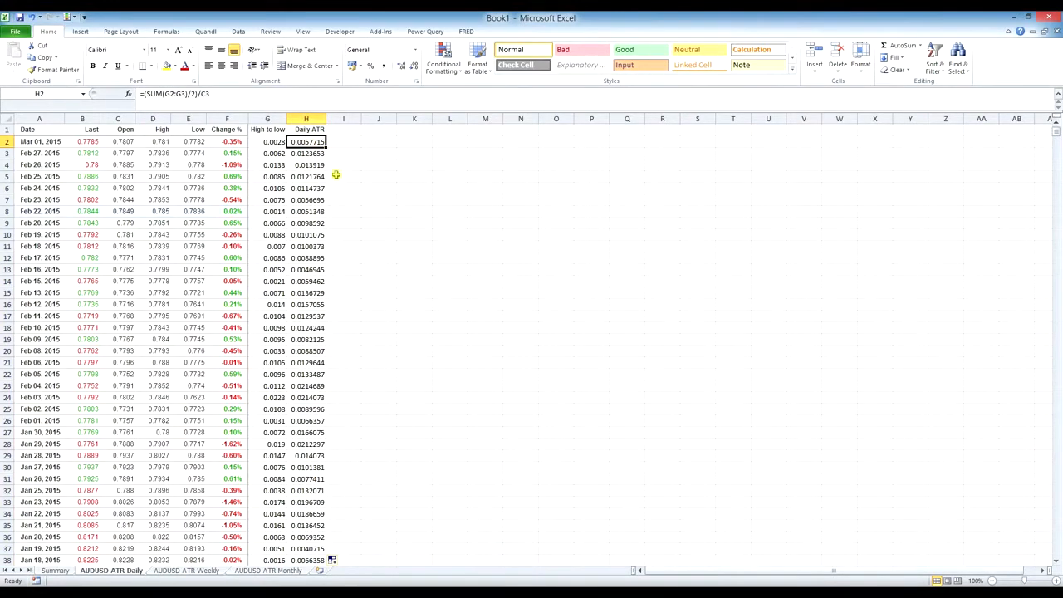
{"action": "left_click", "coordinate": [310, 215]}
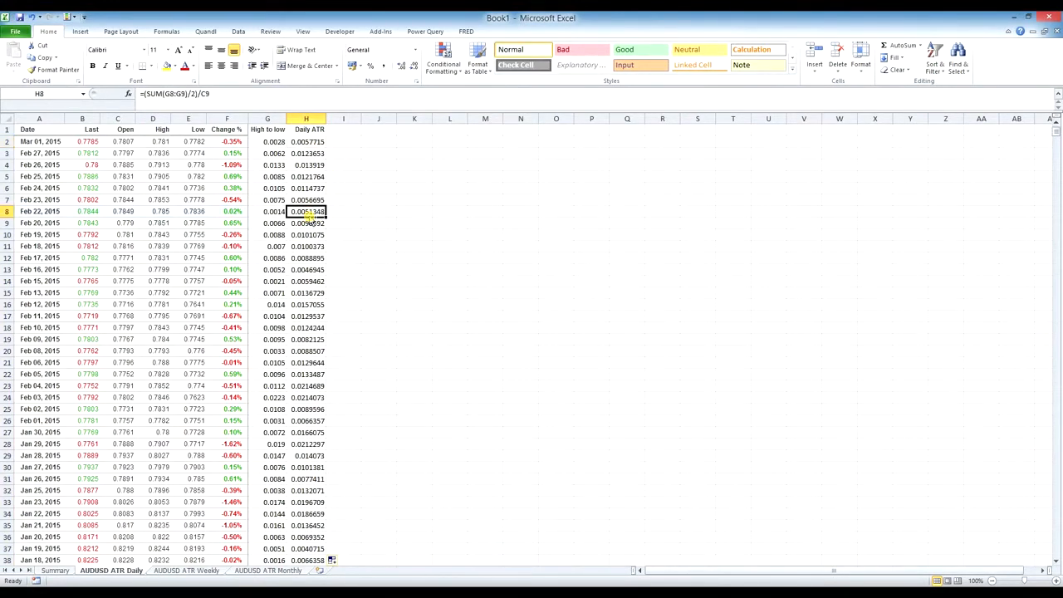
Inspect the Daily ATR formula in the last data row, clear H1997, and return to the column header
{"action": "key", "text": "ctrl+Down"}
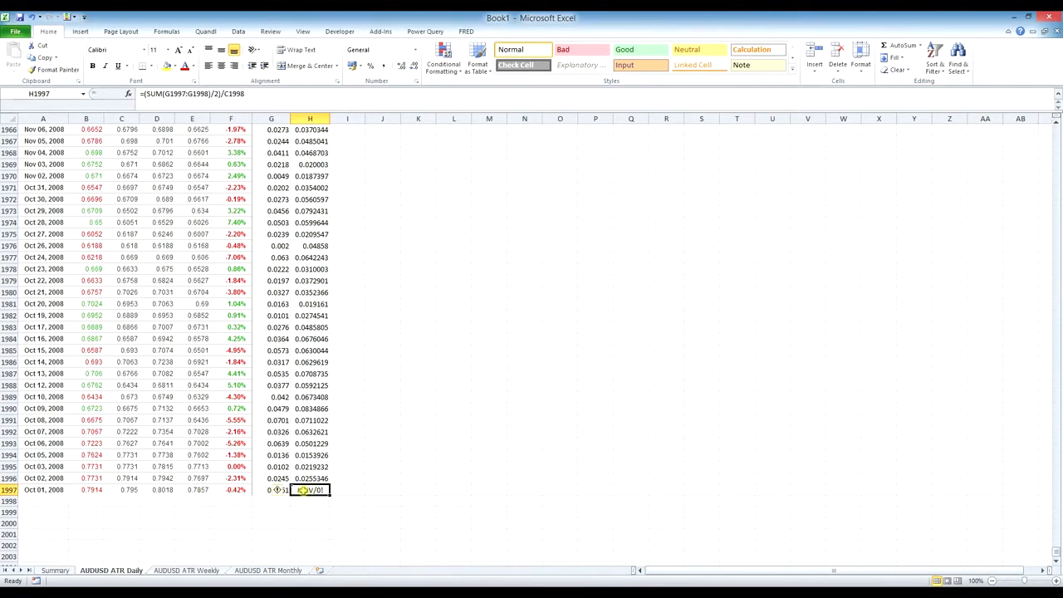
{"action": "double_click", "coordinate": [311, 490]}
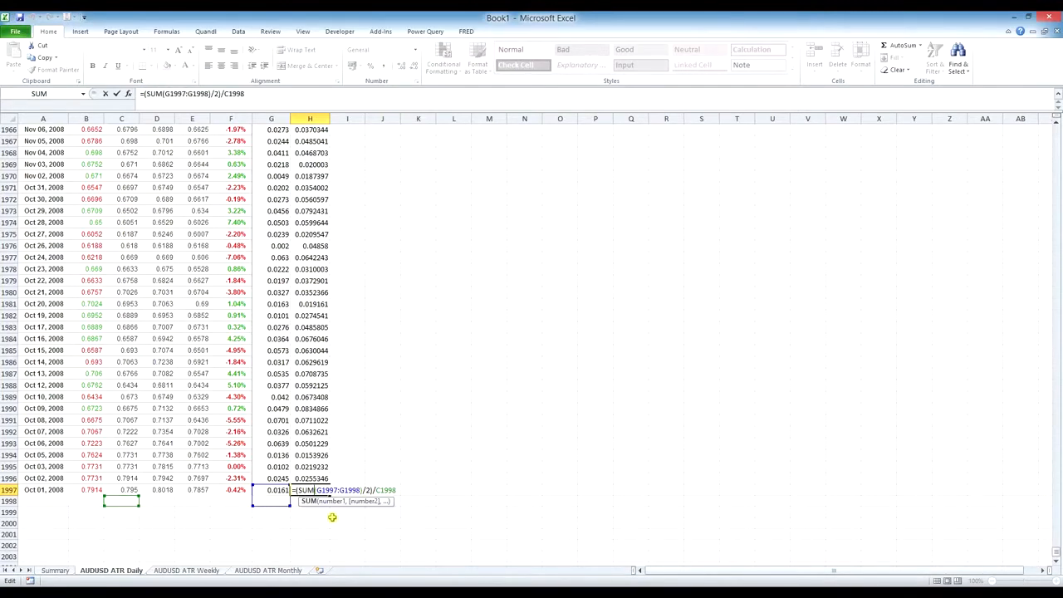
{"action": "key", "text": "ctrl+Return"}
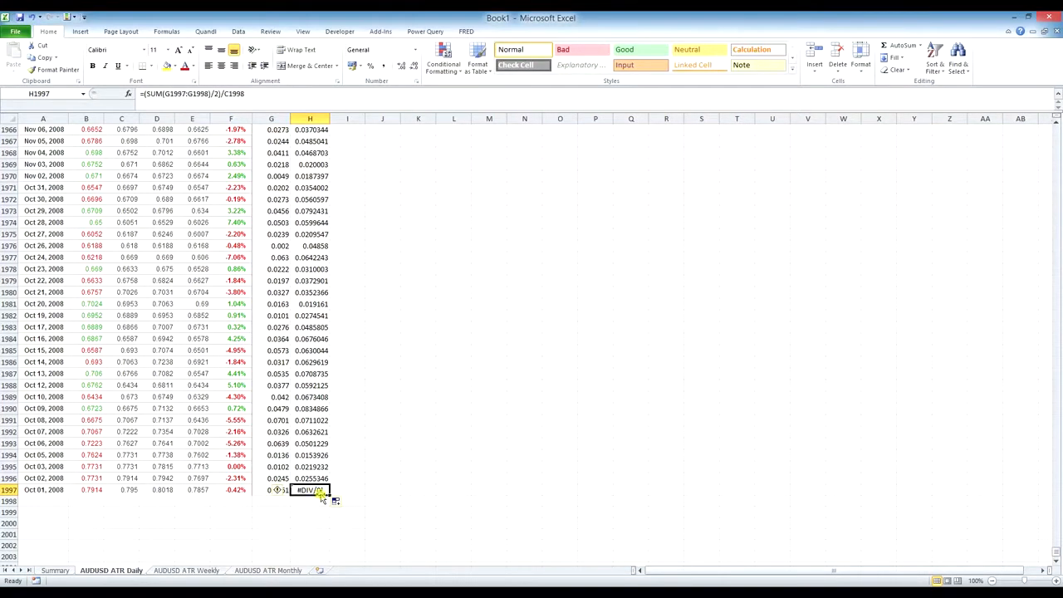
{"action": "key", "text": "Delete"}
{"action": "left_click", "coordinate": [309, 454]}
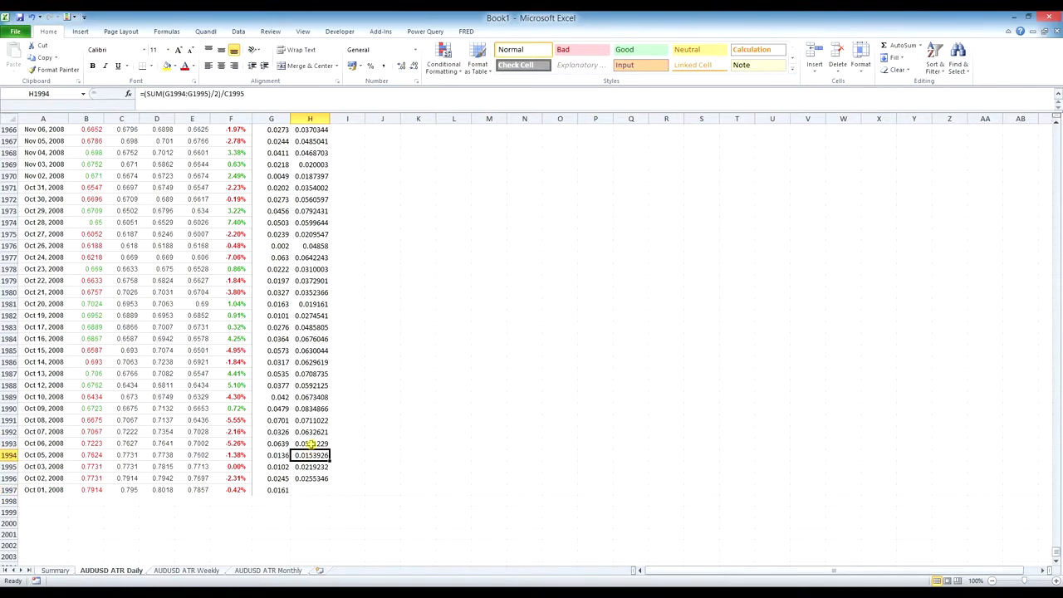
{"action": "key", "text": "ctrl+Up"}
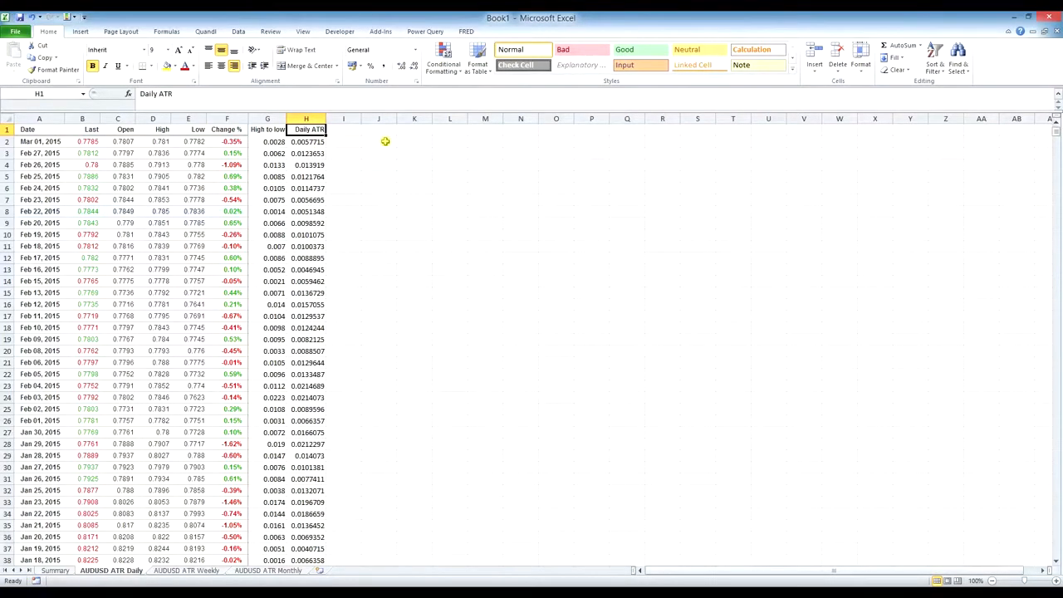
Merge and center J2:J3 and label it "Average Daily ATR" with wrapped text
{"action": "left_click_drag", "start_coordinate": [385, 142], "coordinate": [382, 153]}
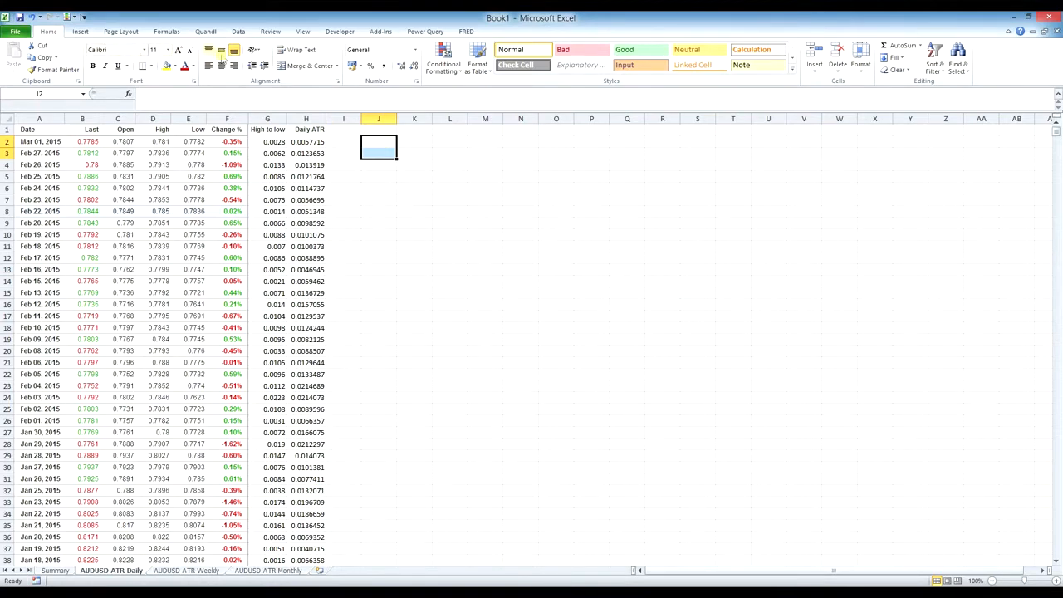
{"action": "left_click", "coordinate": [313, 67]}
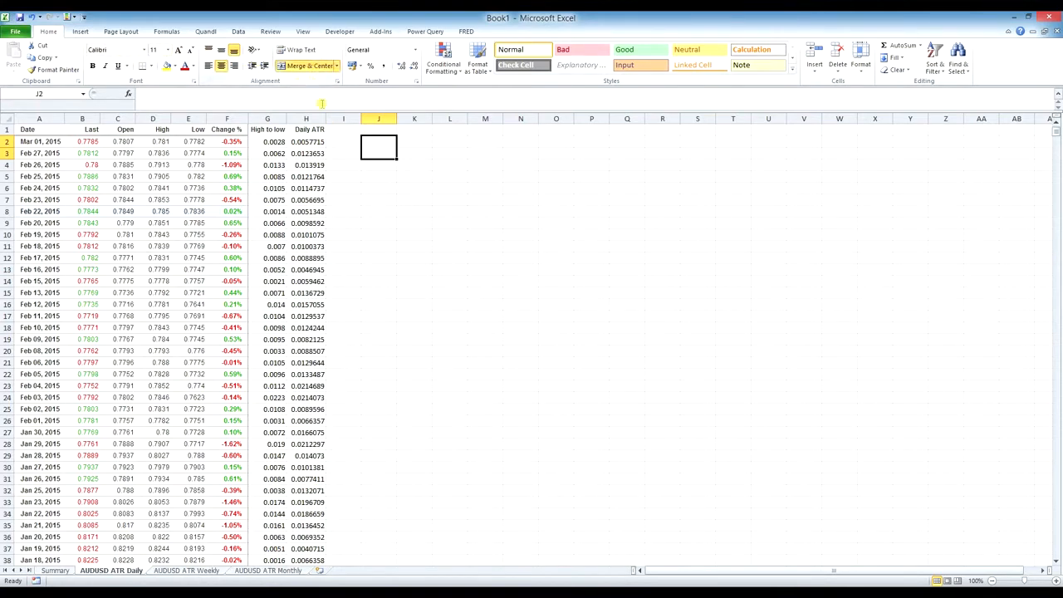
{"action": "double_click", "coordinate": [380, 145]}
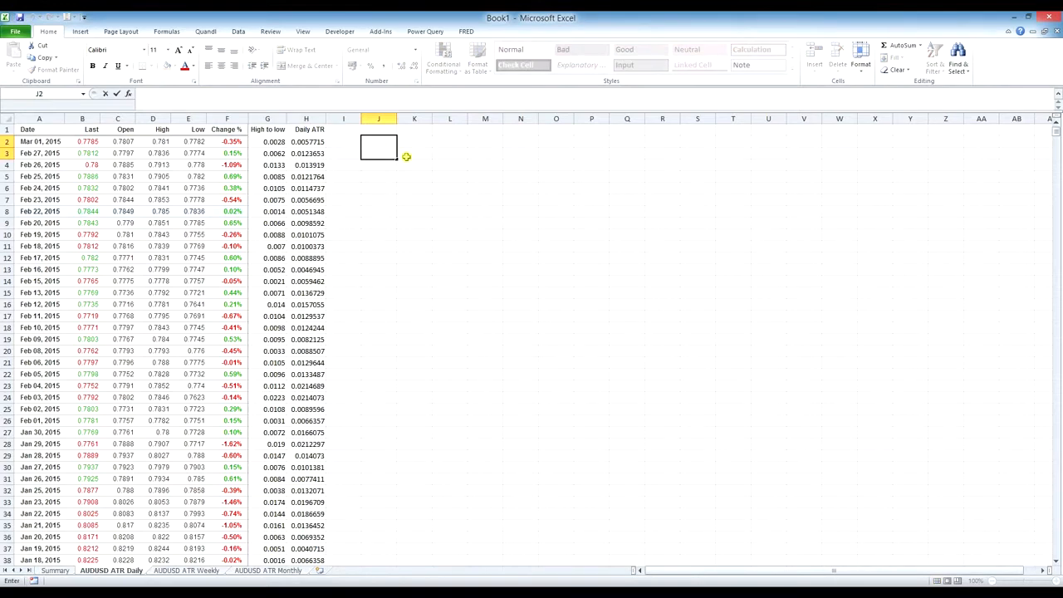
{"action": "type", "text": "Average Daily ATR"}
{"action": "key", "text": "ctrl+Return"}
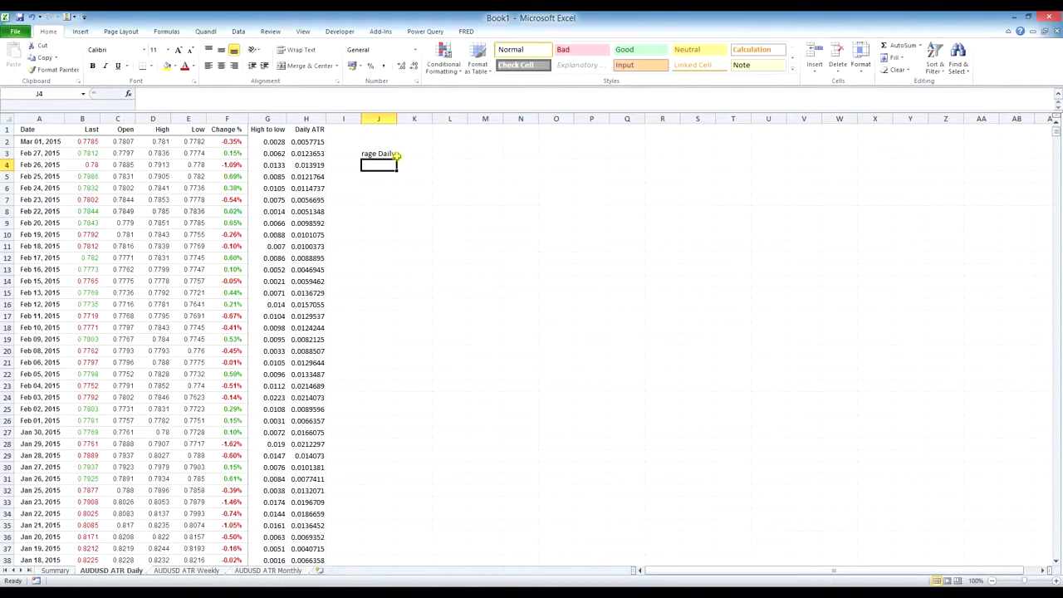
{"action": "left_click", "coordinate": [300, 50]}
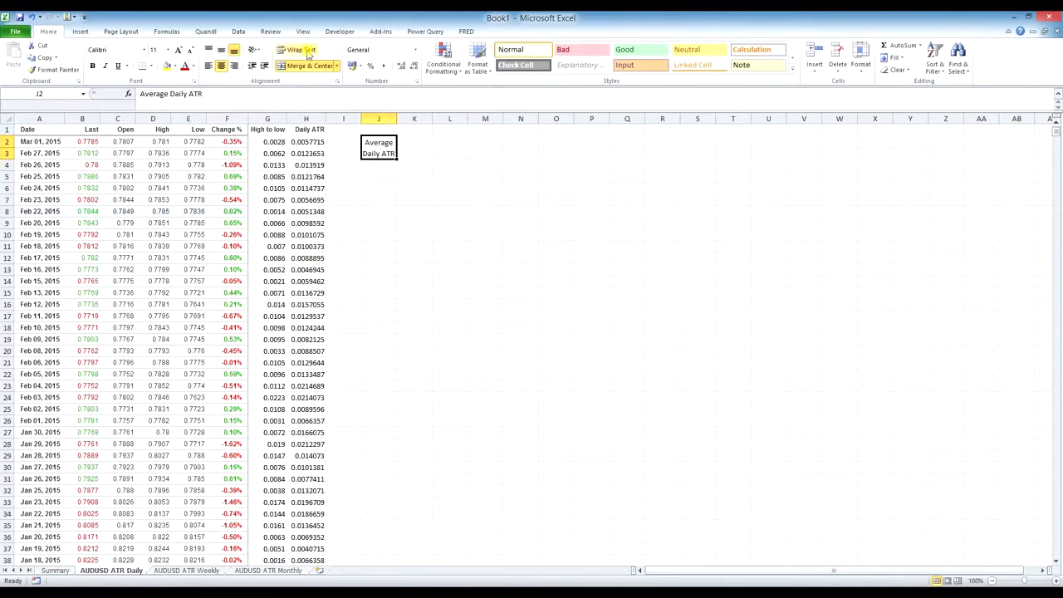
Enter the period headers "1 WEEK" in K1 and "1 MONTH" in L1
{"action": "left_click", "coordinate": [409, 130]}
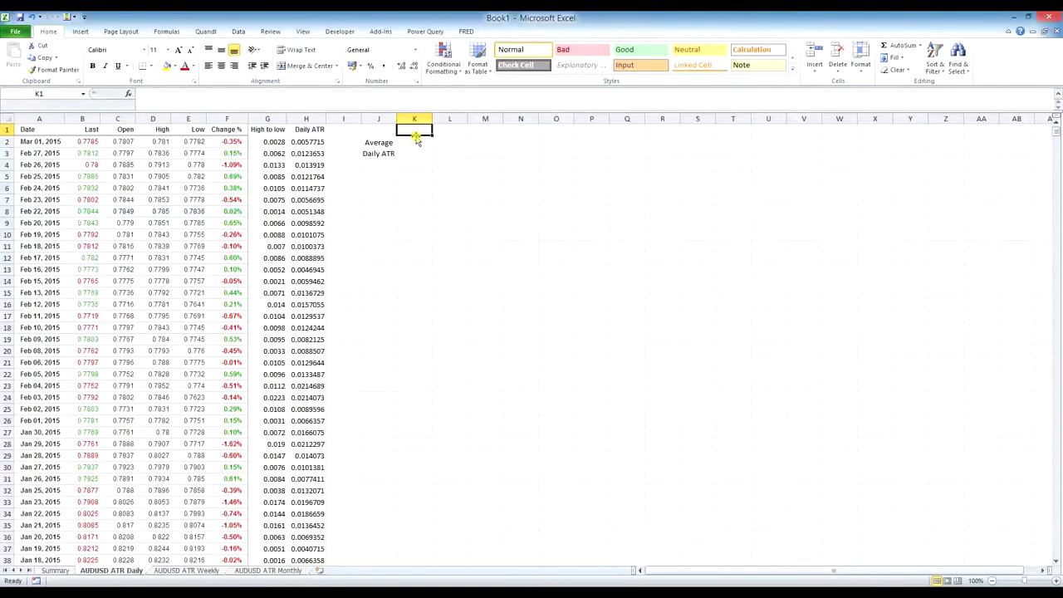
{"action": "type", "text": "1"}
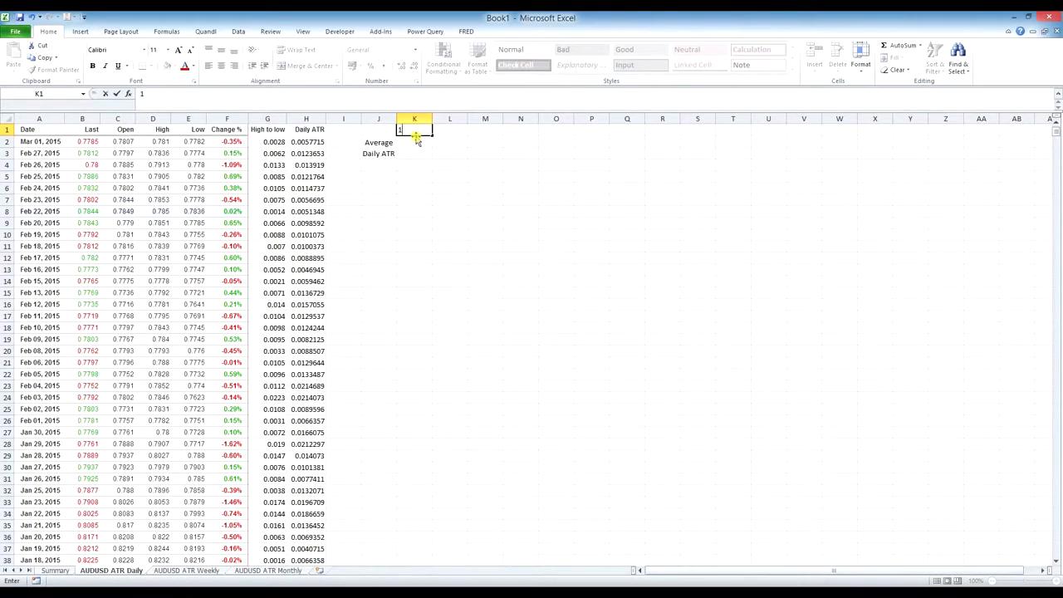
{"action": "type", "text": " WEEK"}
{"action": "key", "text": "Tab"}
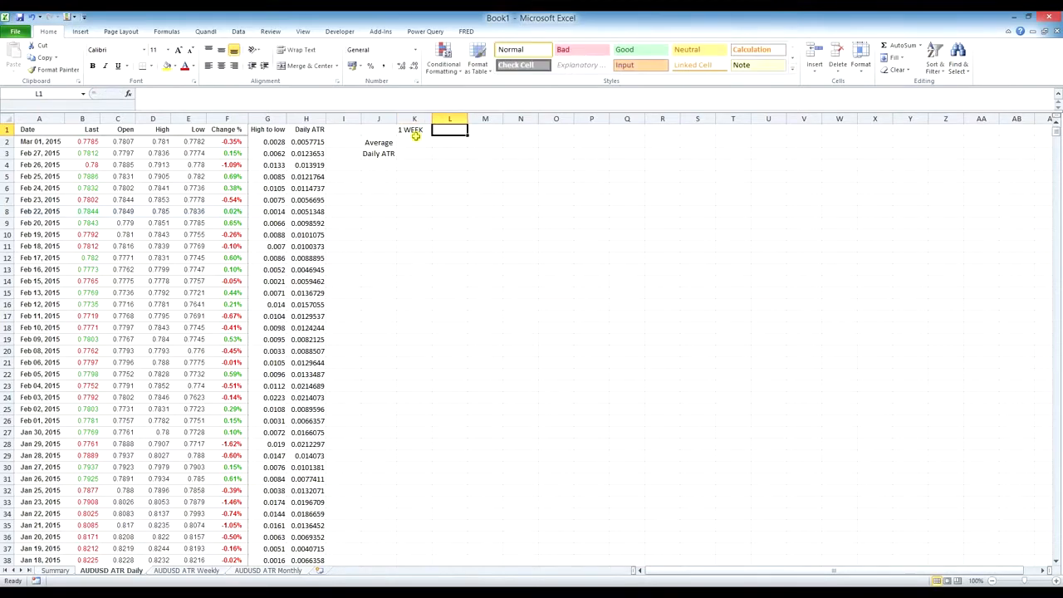
{"action": "type", "text": "1 MNTH"}
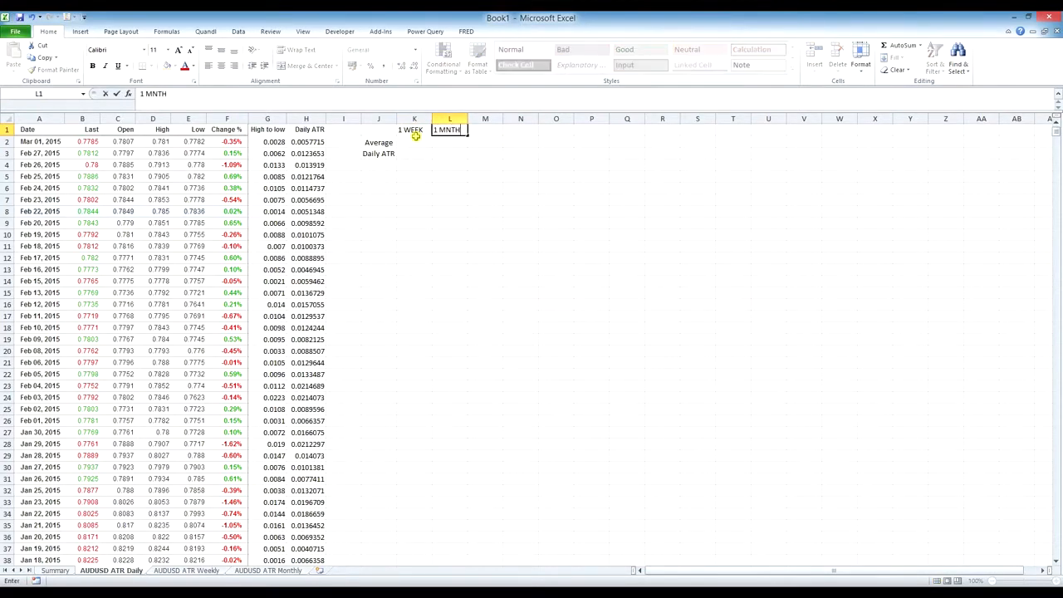
{"action": "key", "text": "BackSpace"}
{"action": "key", "text": "BackSpace"}
{"action": "key", "text": "BackSpace"}
{"action": "type", "text": "ONTH"}
{"action": "key", "text": "Tab"}
Enter the headers "3 MONTHS", "1 YEAR" and "2 YEAR" in M1:O1 and widen column M to fit
{"action": "type", "text": "3"}
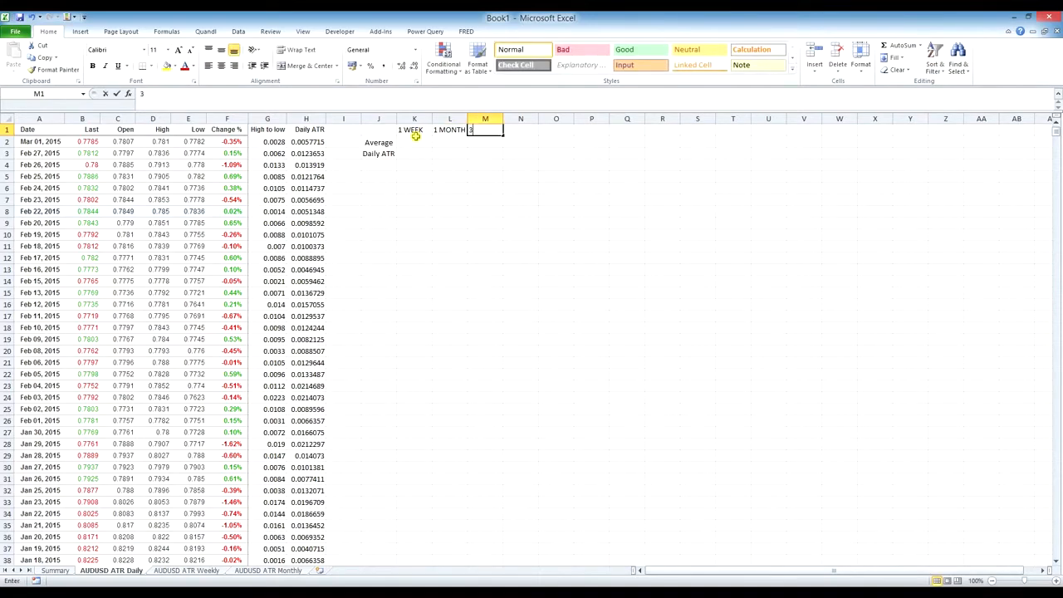
{"action": "type", "text": " MONTHS"}
{"action": "key", "text": "Tab"}
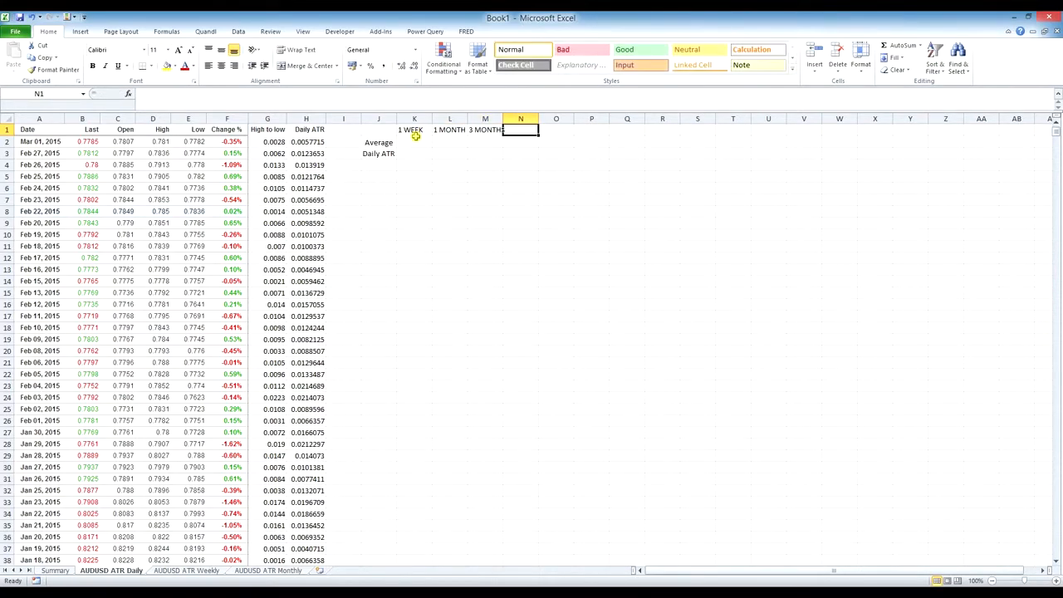
{"action": "type", "text": "1 YEAR"}
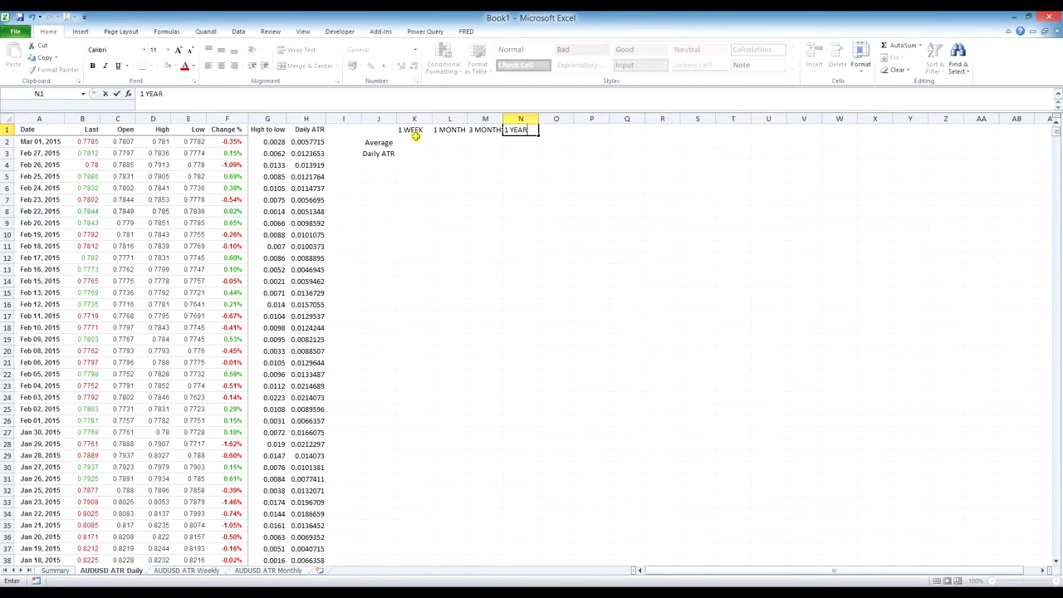
{"action": "key", "text": "Tab"}
{"action": "type", "text": "2"}
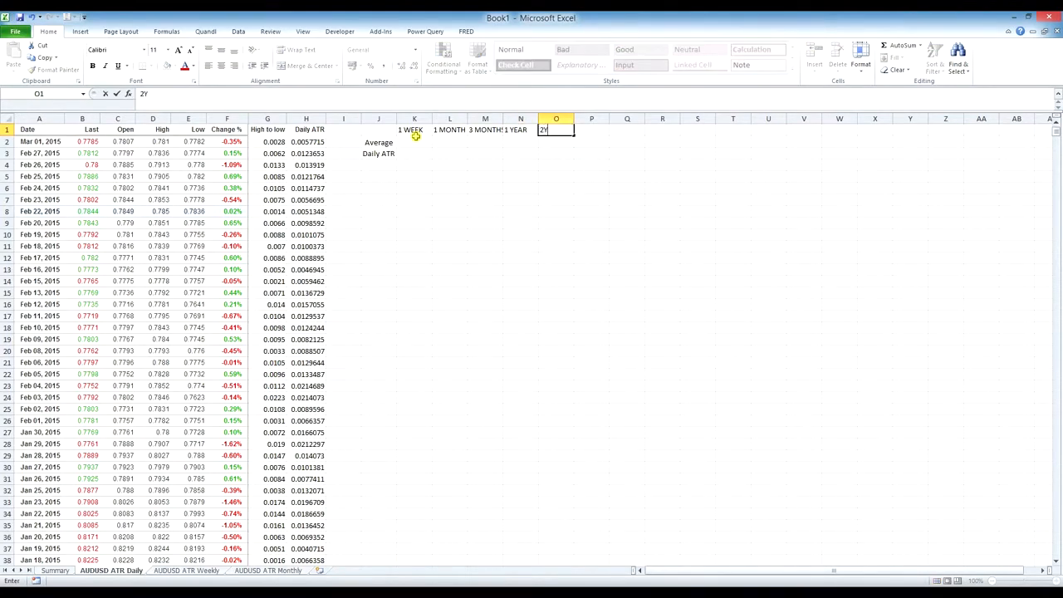
{"action": "type", "text": " YEAR"}
{"action": "left_click", "coordinate": [415, 137]}
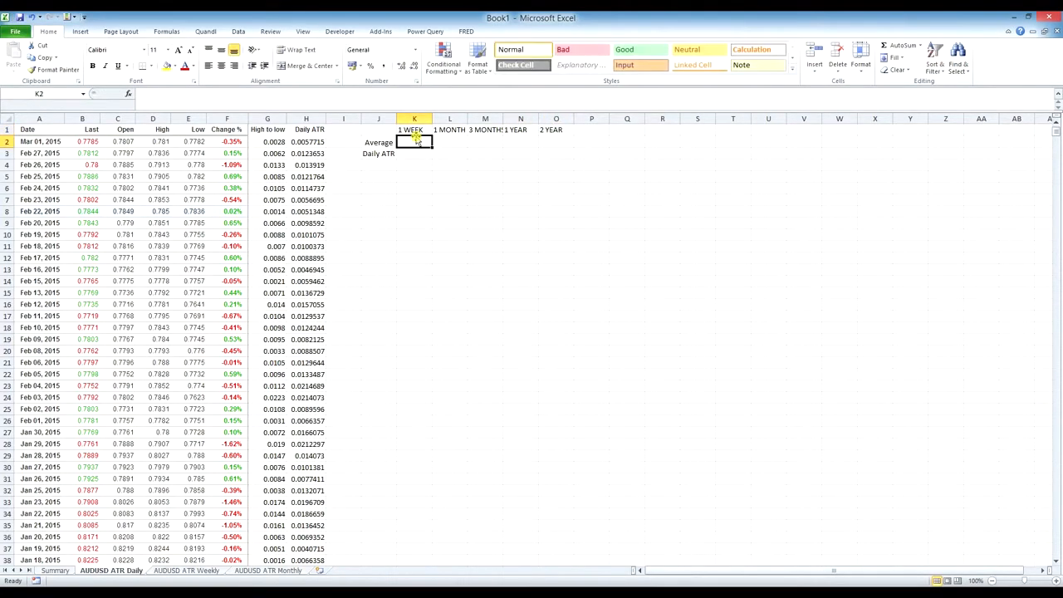
{"action": "double_click", "coordinate": [503, 119]}
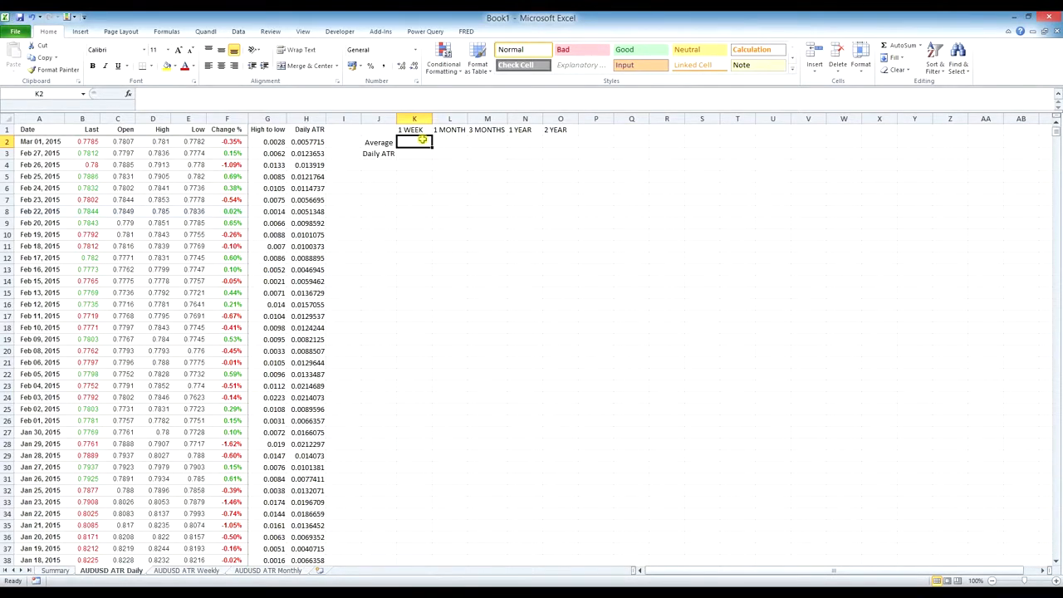
Enter the day counts "6 DAYS", "24 DAYS", "72 DAYS", "288 DAYS" and "576 DAYS" under the period headers in K2:O2
{"action": "type", "text": "6 DAYS"}
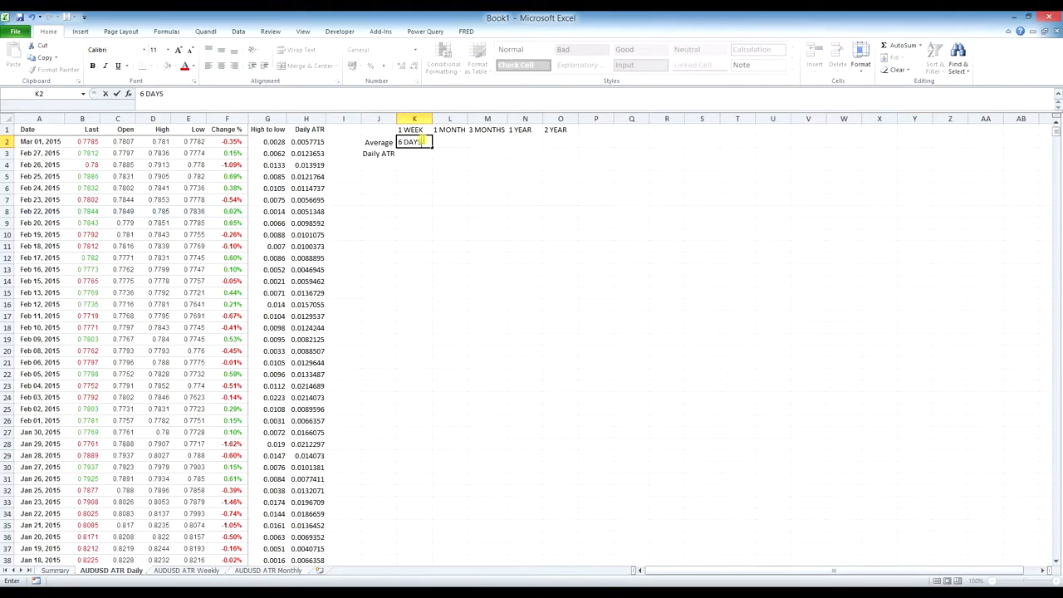
{"action": "key", "text": "Tab"}
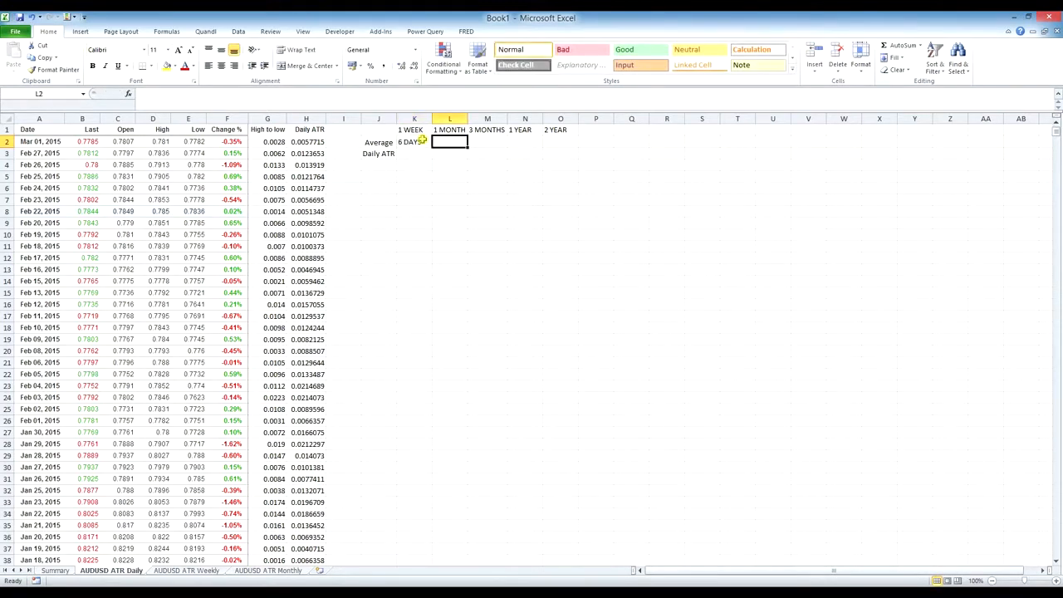
{"action": "type", "text": "24 DAYS"}
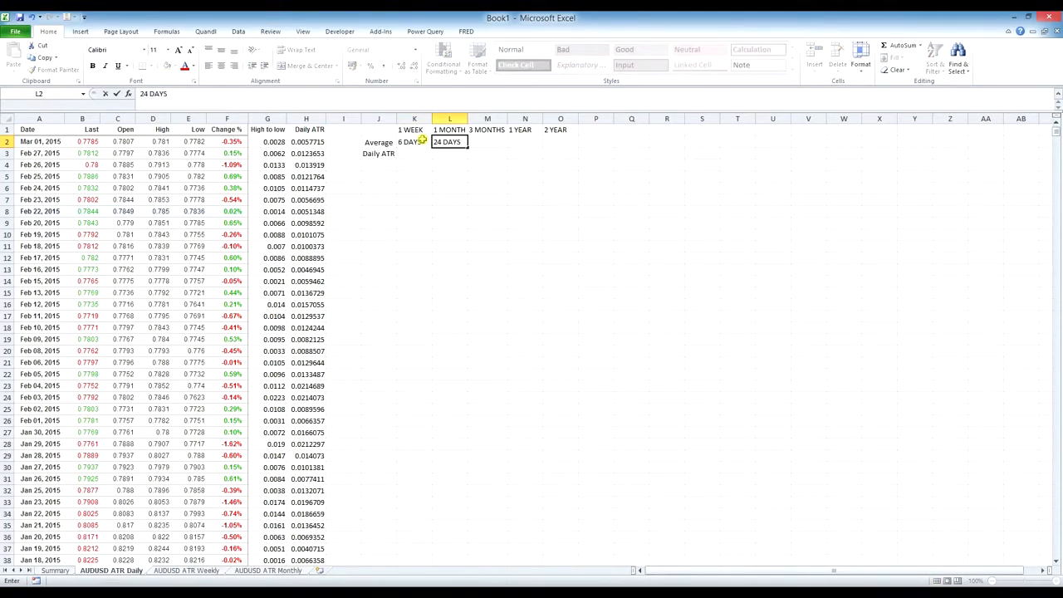
{"action": "key", "text": "Tab"}
{"action": "type", "text": "72 DAYS"}
{"action": "key", "text": "Tab"}
{"action": "type", "text": "2"}
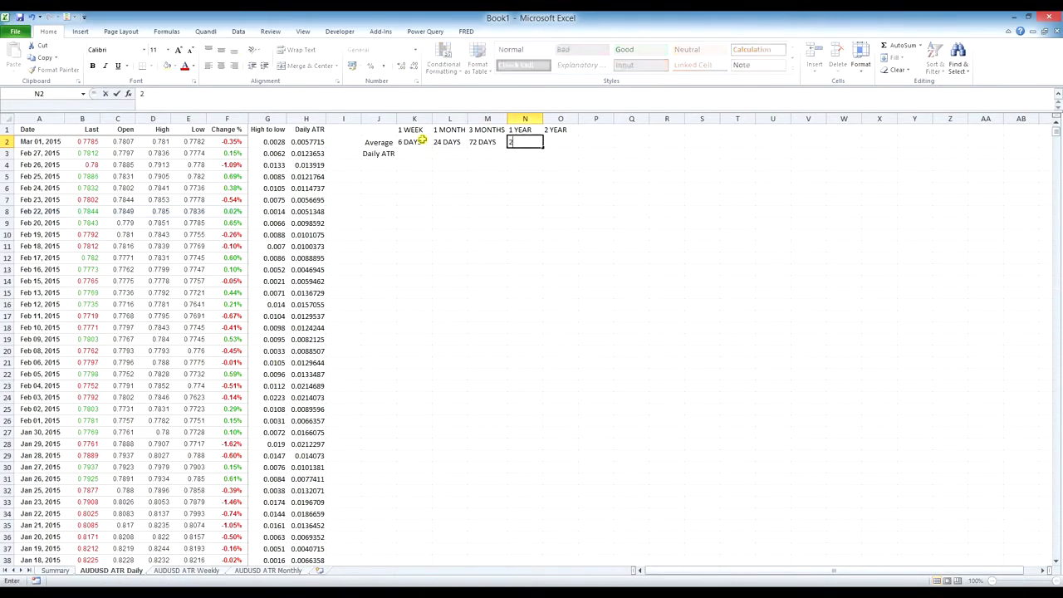
{"action": "type", "text": "88 DAYS"}
{"action": "key", "text": "Tab"}
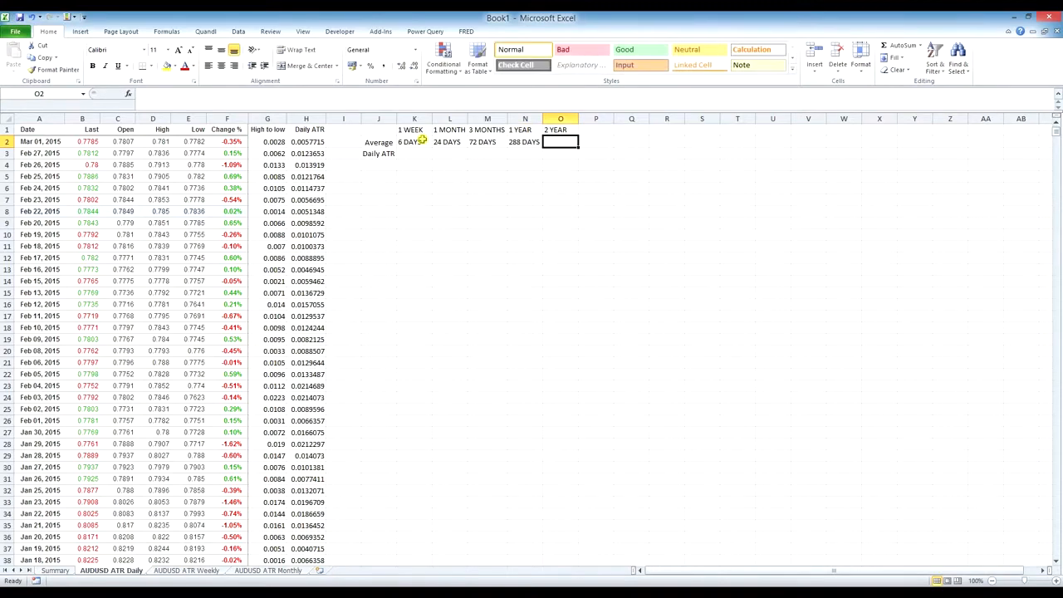
{"action": "type", "text": "576 DAYS"}
{"action": "left_click", "coordinate": [427, 155]}
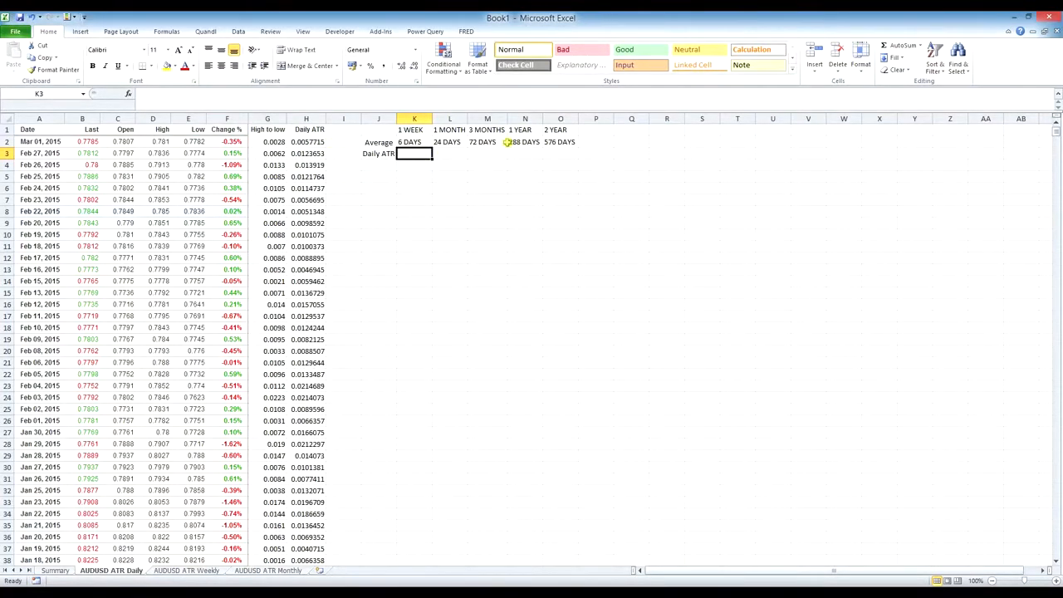
Calculate the 1 WEEK average daily ATR in K3 with =AVERAGE(H2:H7), covering the six most recent days
{"action": "left_click", "coordinate": [415, 143]}
{"action": "left_click", "coordinate": [413, 154]}
{"action": "left_click_drag", "start_coordinate": [317, 143], "coordinate": [307, 199]}
{"action": "left_click", "coordinate": [416, 154]}
{"action": "left_click_drag", "start_coordinate": [315, 142], "coordinate": [312, 189]}
{"action": "left_click", "coordinate": [413, 153]}
{"action": "type", "text": "="}
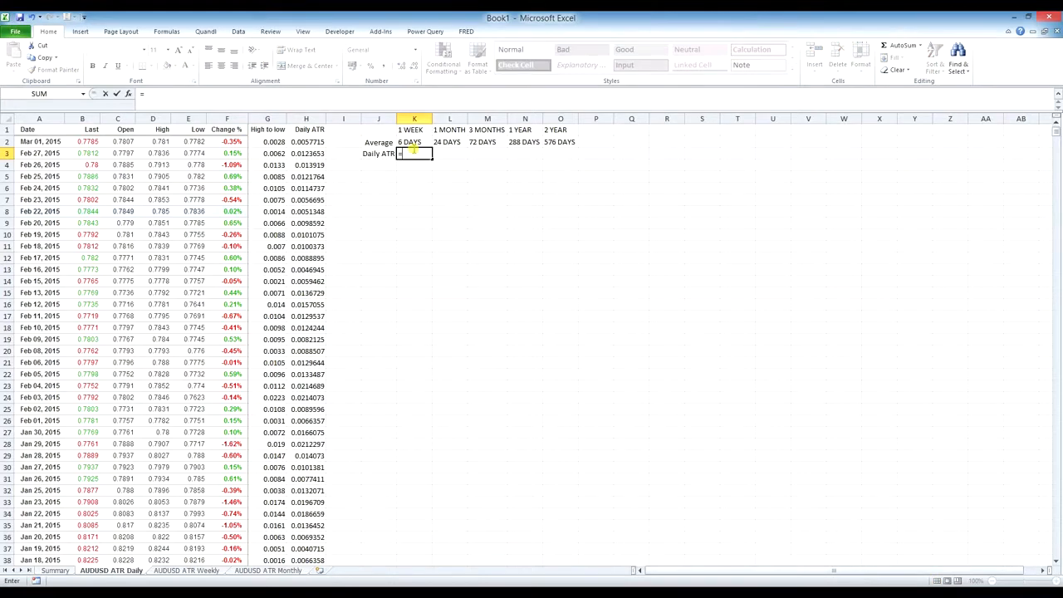
{"action": "type", "text": "AVERAG"}
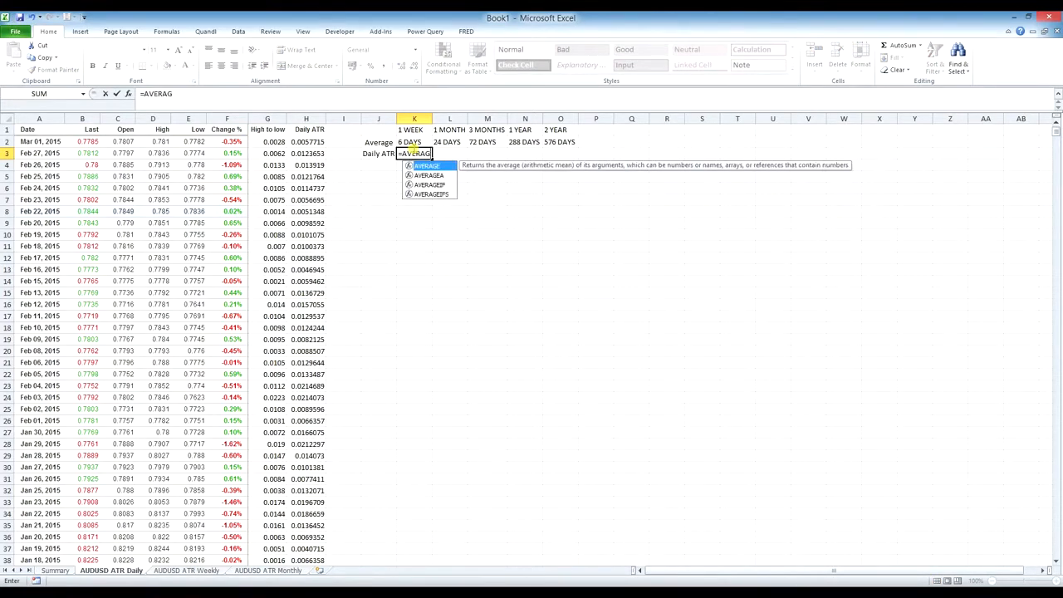
{"action": "type", "text": "E("}
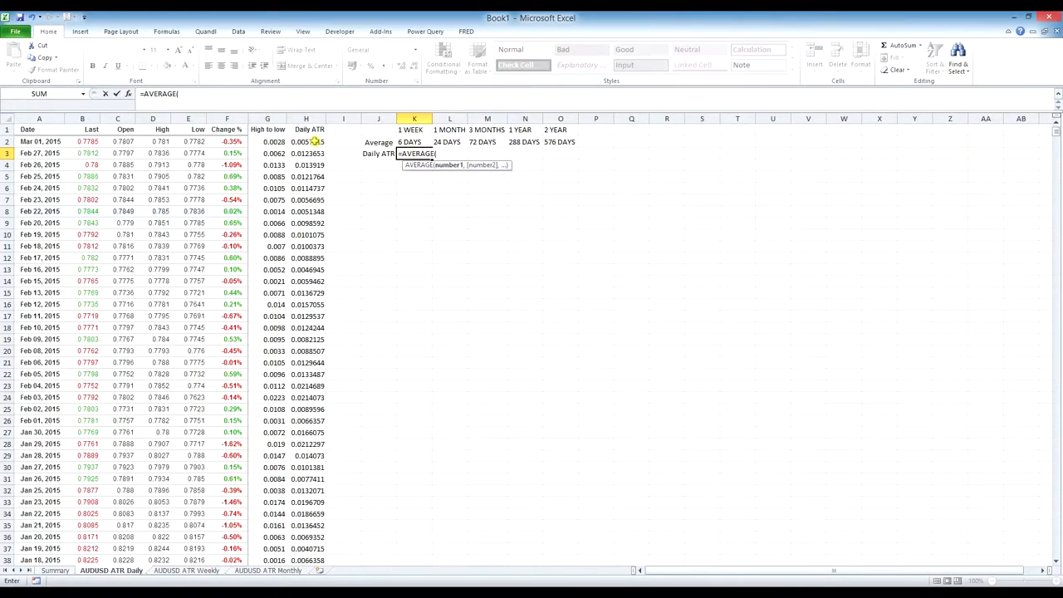
{"action": "left_click_drag", "start_coordinate": [314, 141], "coordinate": [311, 199]}
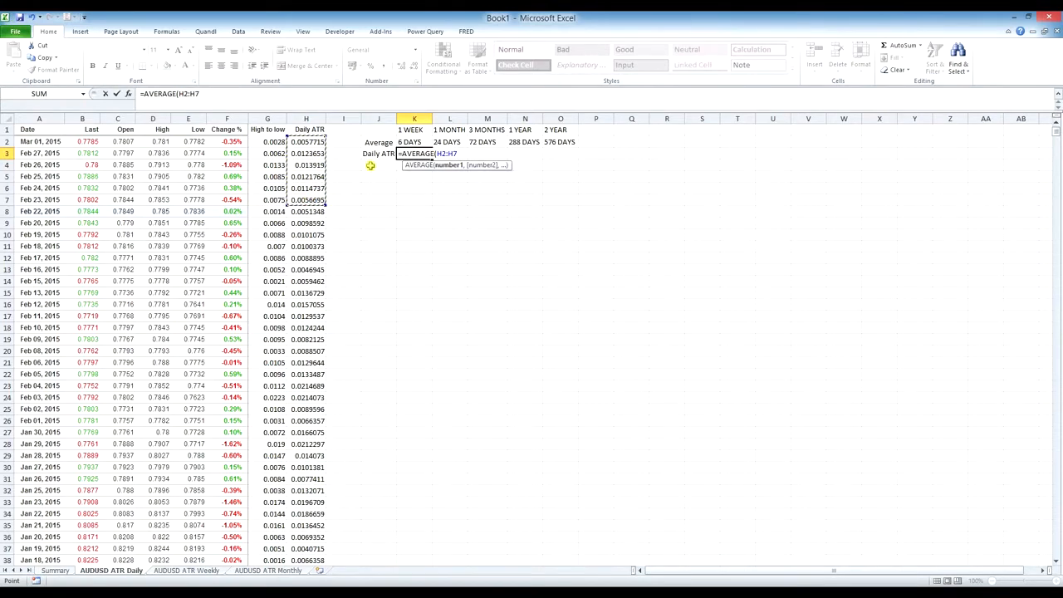
{"action": "type", "text": ")"}
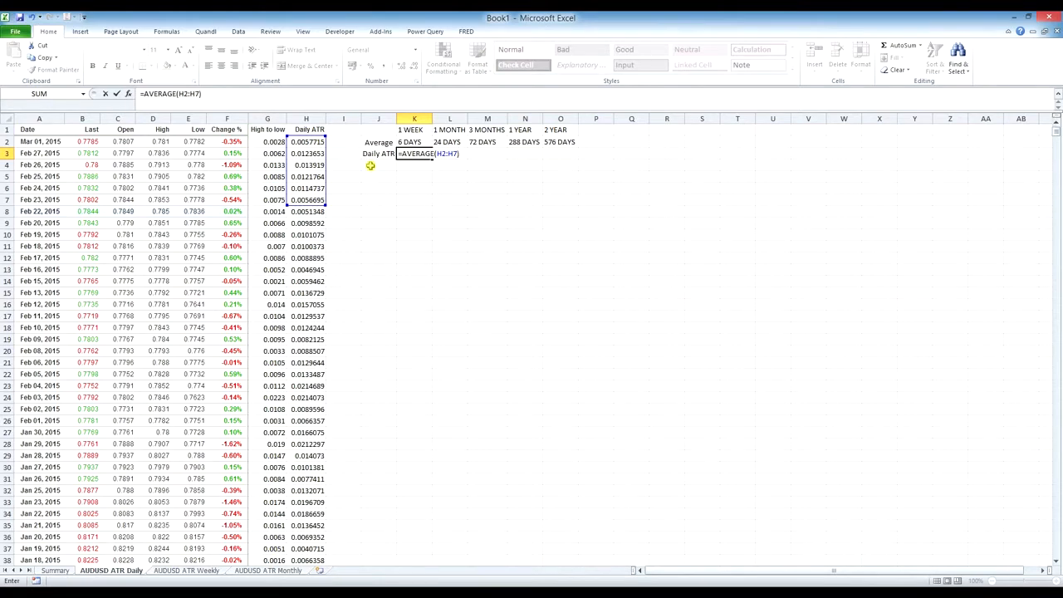
{"action": "key", "text": "Return"}
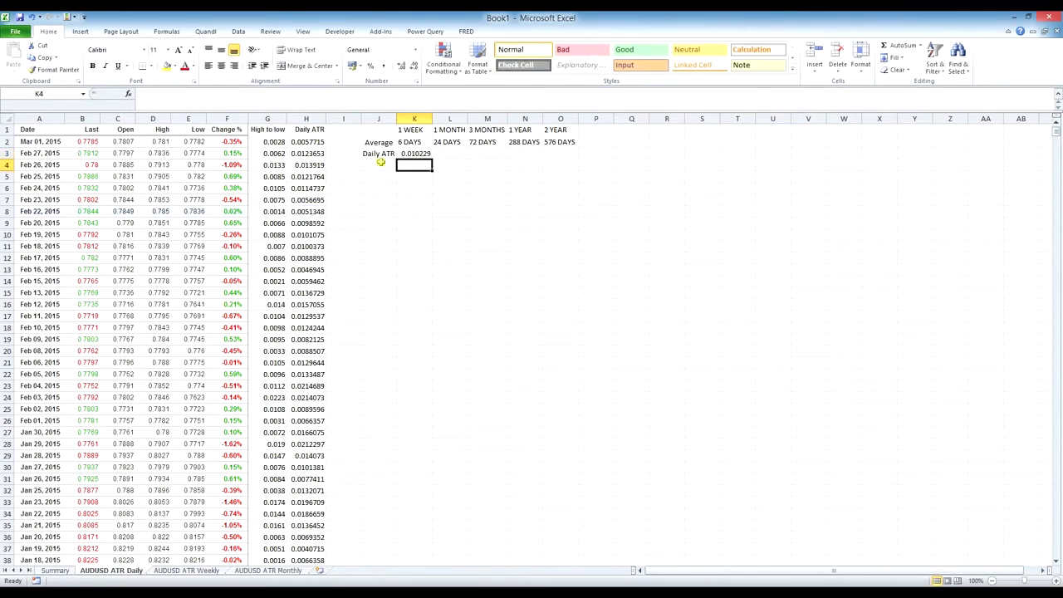
{"action": "left_click", "coordinate": [418, 153]}
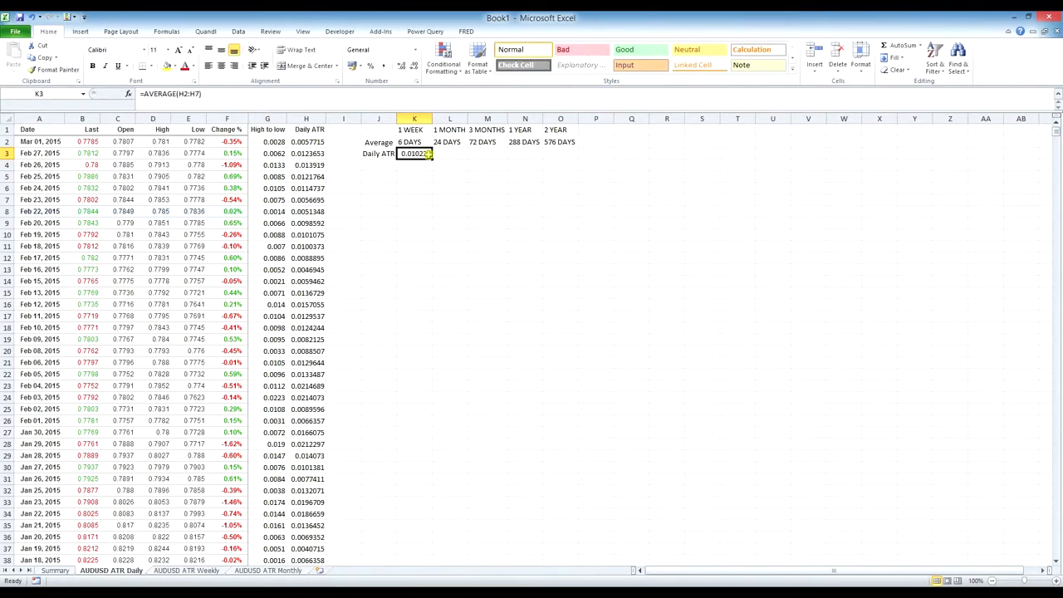
Calculate the 1 MONTH average daily ATR in L3 with =AVERAGE(H2:H25)
{"action": "left_click", "coordinate": [454, 155]}
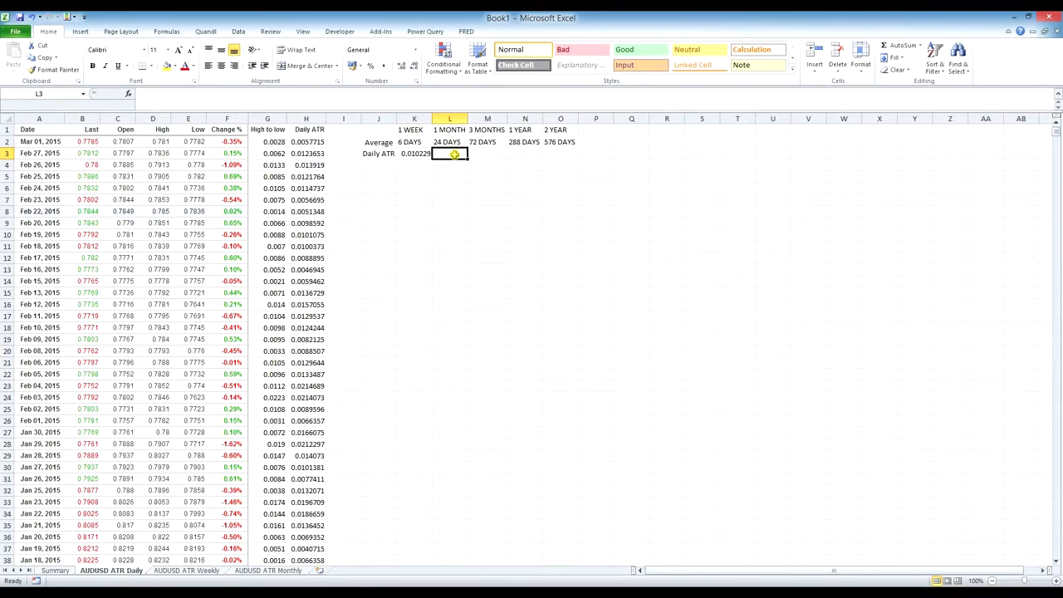
{"action": "type", "text": "="}
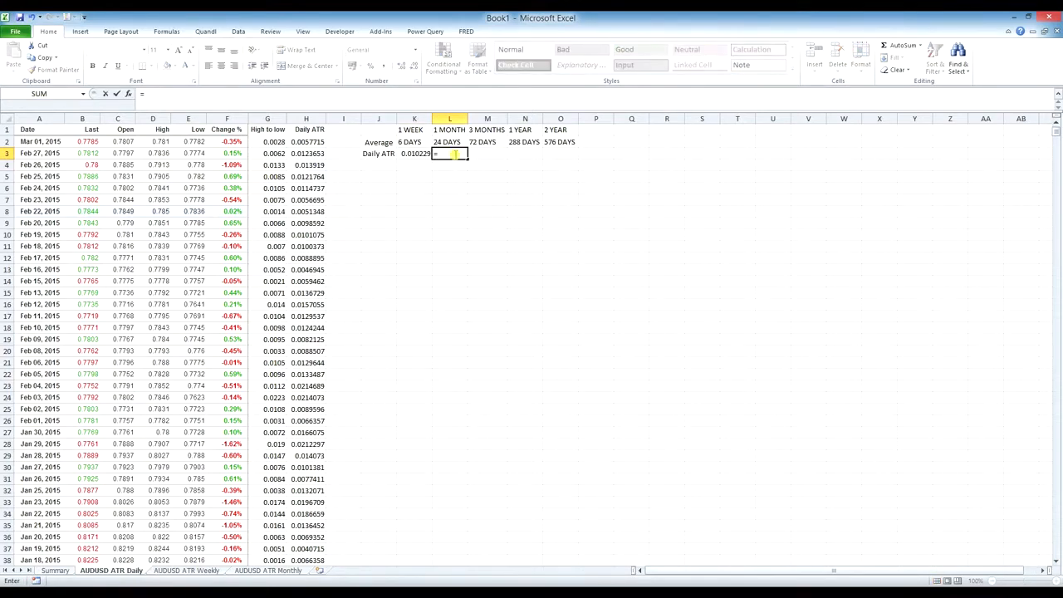
{"action": "type", "text": "AVERAGE("}
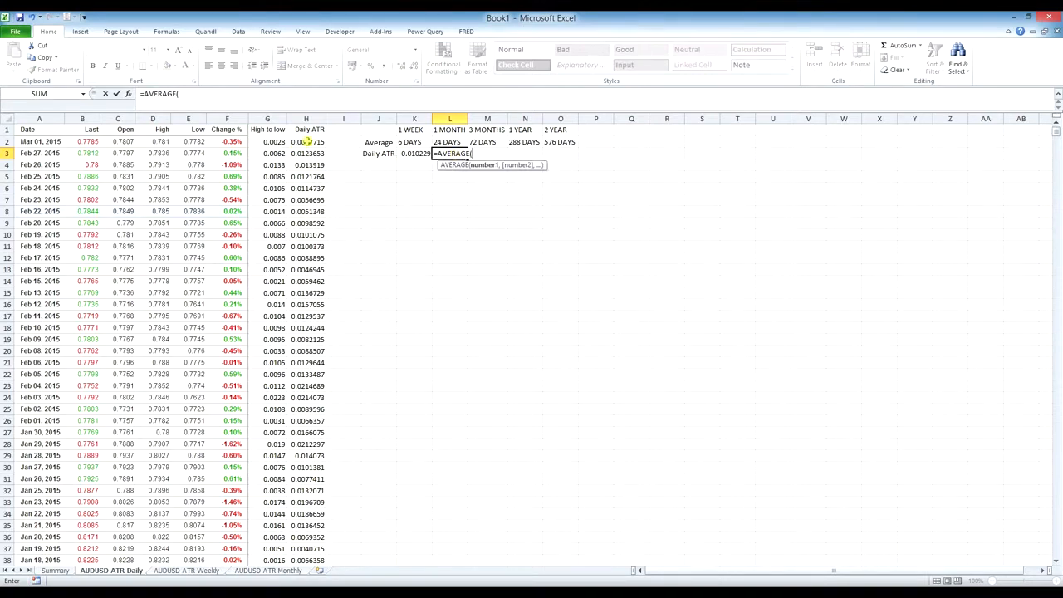
{"action": "left_click_drag", "start_coordinate": [307, 142], "coordinate": [307, 154]}
{"action": "key", "text": "BackSpace"}
{"action": "type", "text": "2:H25)"}
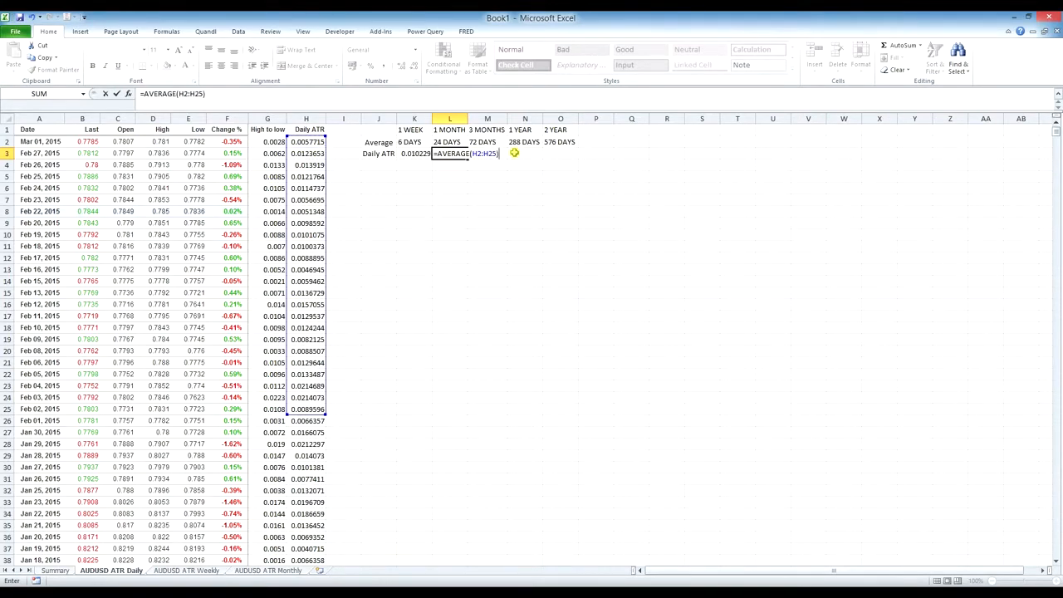
{"action": "key", "text": "Return"}
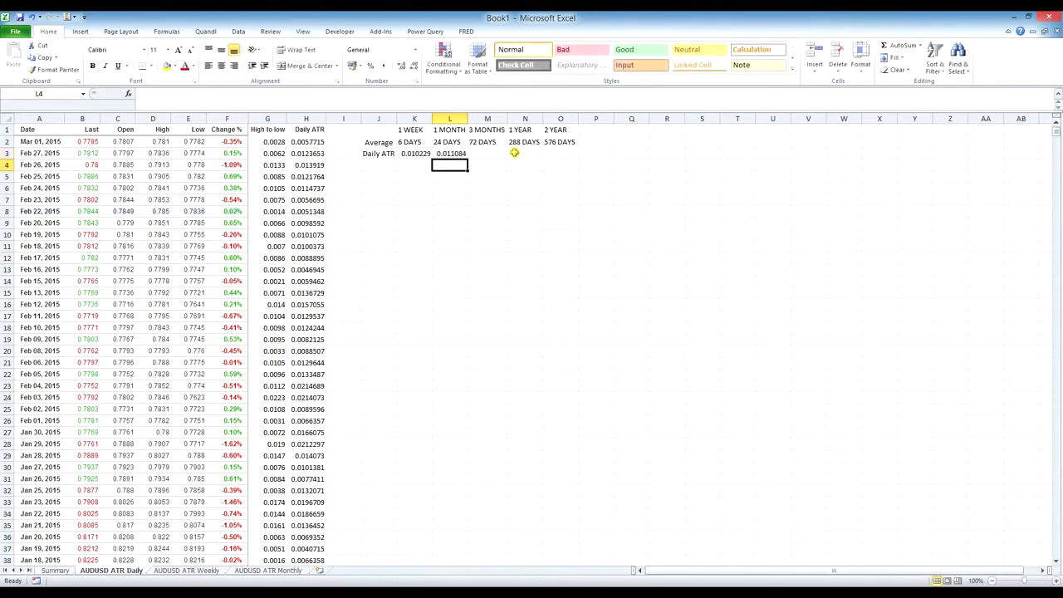
Calculate the 3 MONTHS average daily ATR in M3 with =AVERAGE(H2:H73)
{"action": "left_click", "coordinate": [491, 150]}
{"action": "type", "text": "=AVERAGE("}
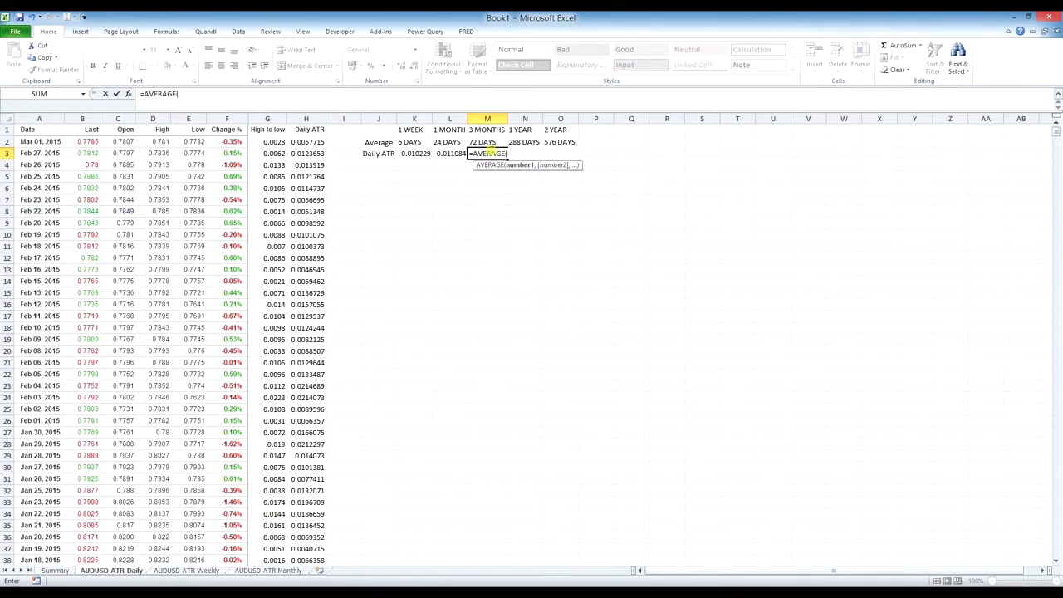
{"action": "left_click_drag", "start_coordinate": [318, 142], "coordinate": [318, 153]}
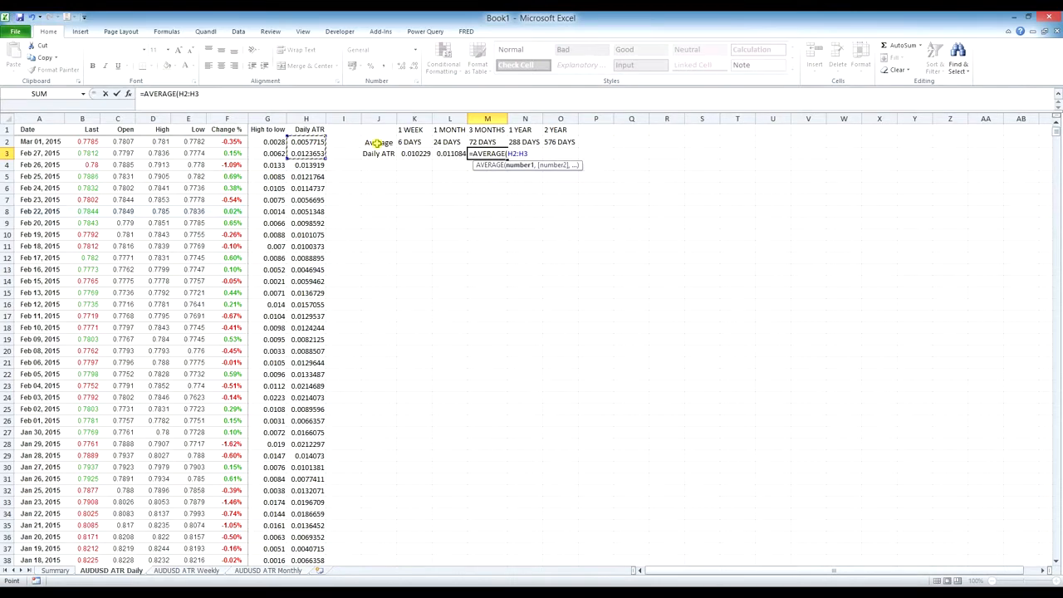
{"action": "key", "text": "BackSpace"}
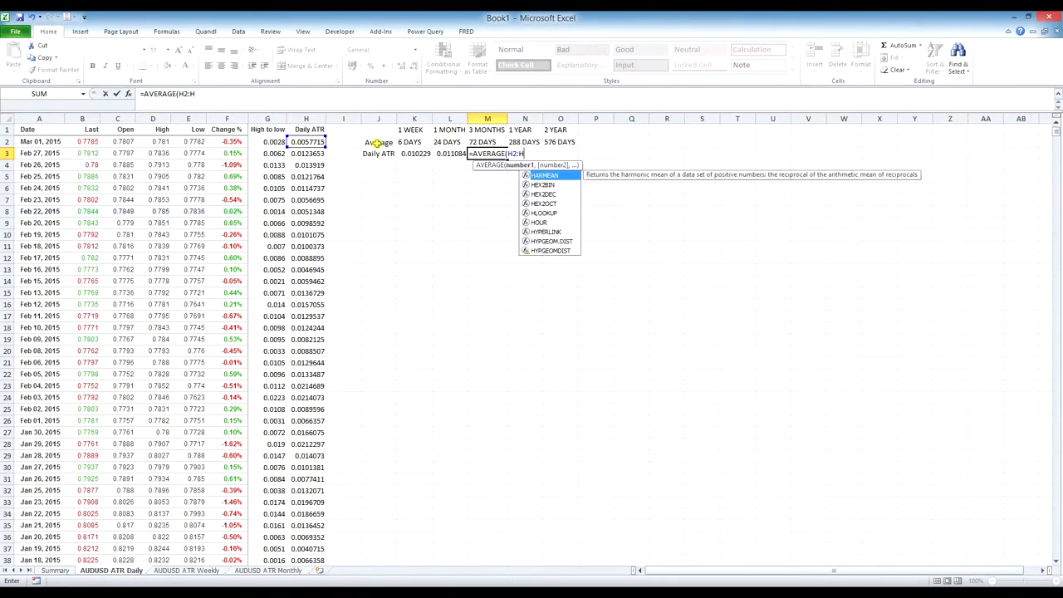
{"action": "type", "text": "73"}
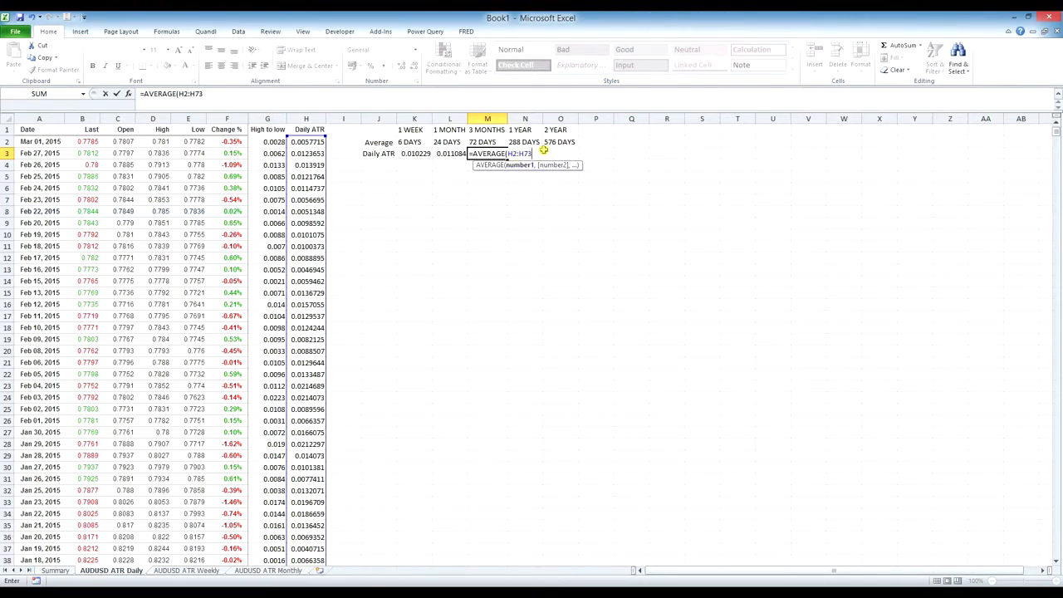
{"action": "type", "text": ")"}
{"action": "key", "text": "Tab"}
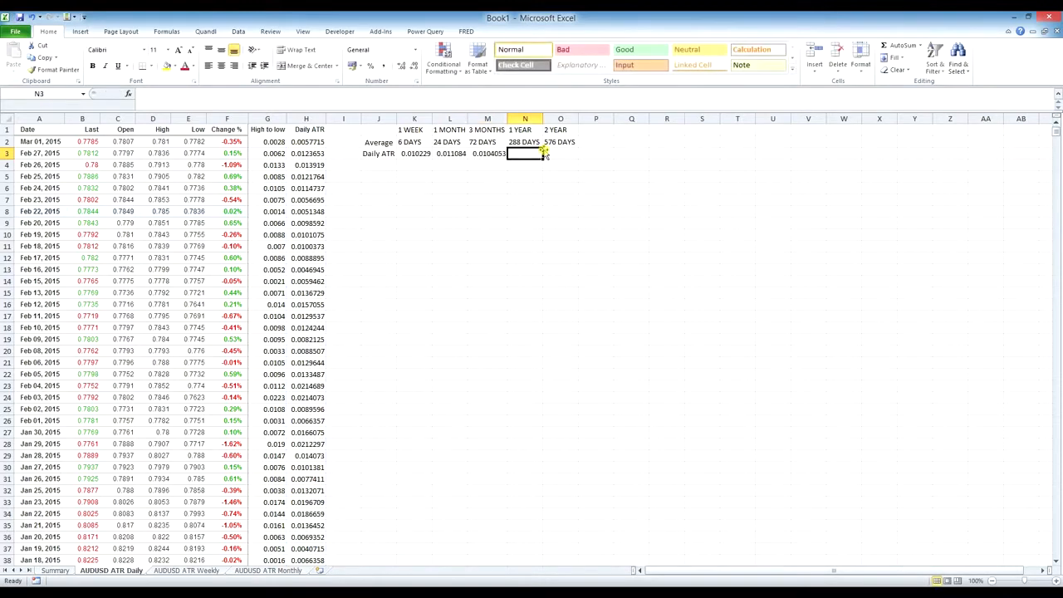
Calculate the 1 YEAR average daily ATR in N3 with =AVERAGE(H2:H289)
{"action": "type", "text": "=AVERAGE("}
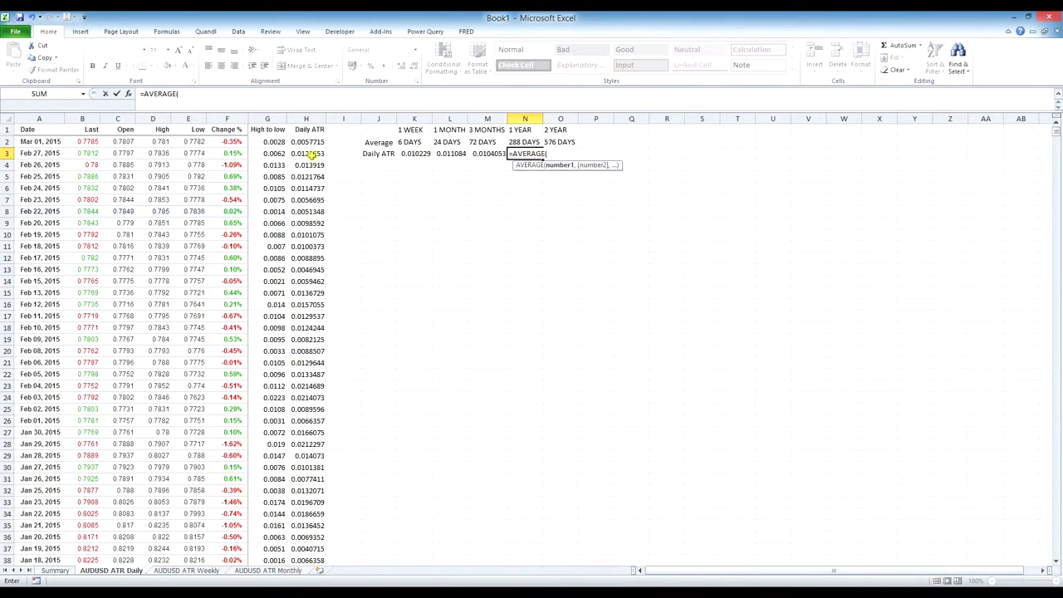
{"action": "left_click_drag", "start_coordinate": [313, 143], "coordinate": [315, 153]}
{"action": "key", "text": "BackSpace"}
{"action": "key", "text": "BackSpace"}
{"action": "type", "text": "H"}
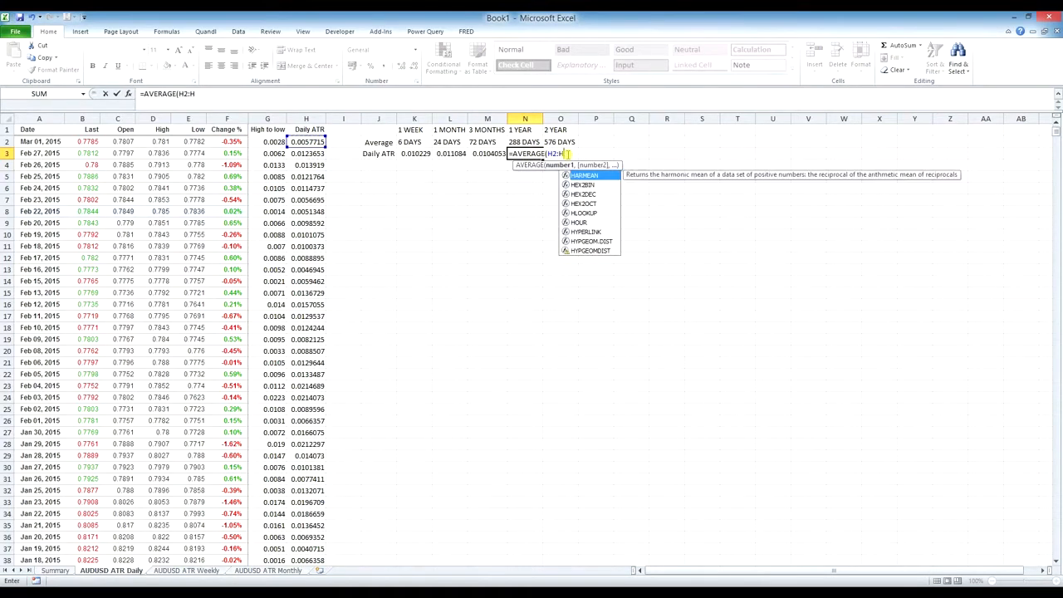
{"action": "type", "text": "289)"}
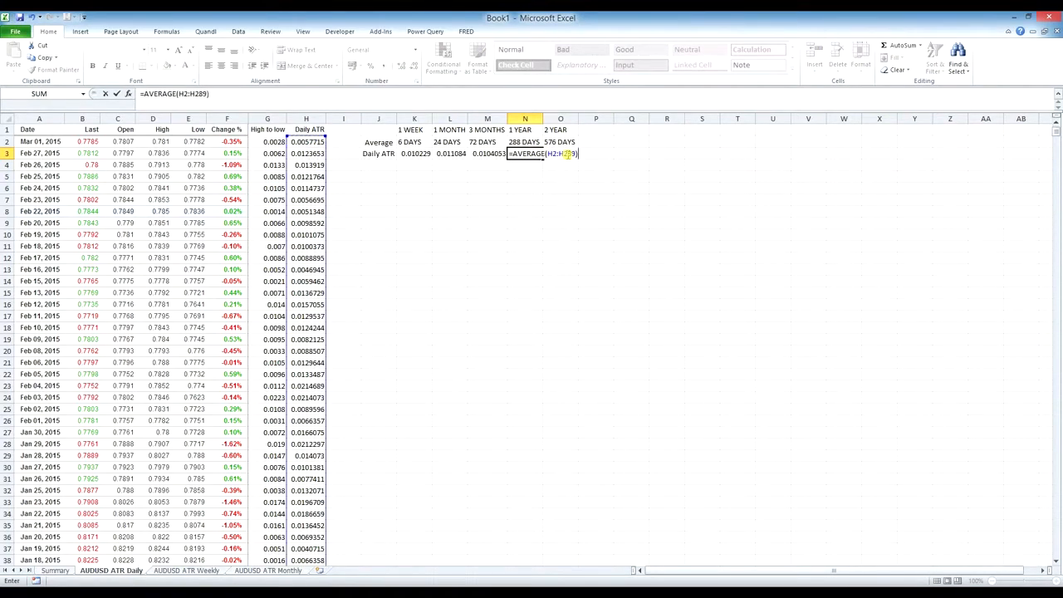
{"action": "left_click", "coordinate": [567, 153]}
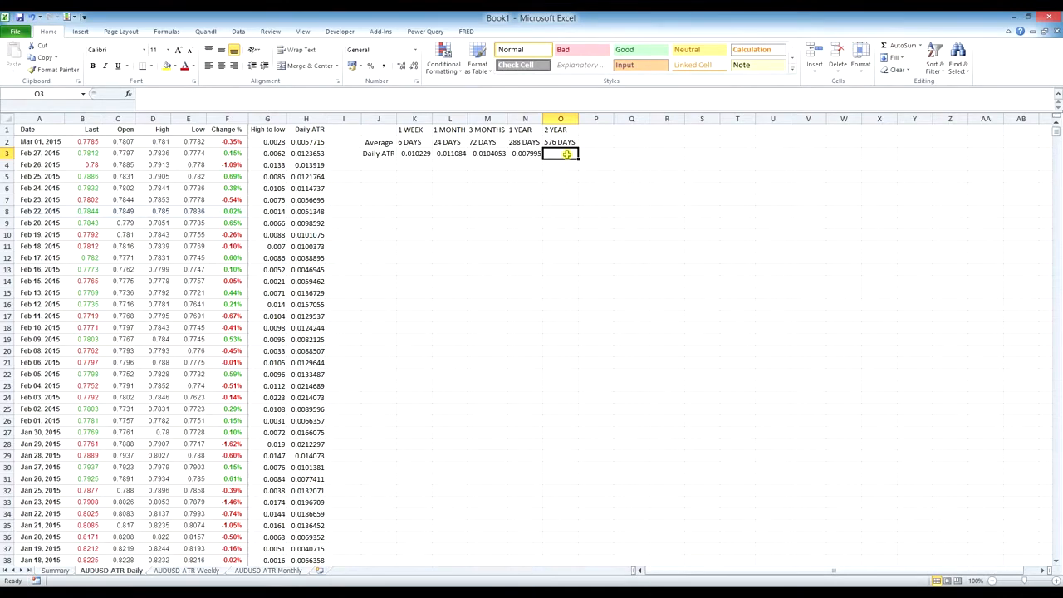
Calculate the 2 YEAR average daily ATR in O3 with =AVERAGE(H2:H577)
{"action": "type", "text": "=AVERAGE("}
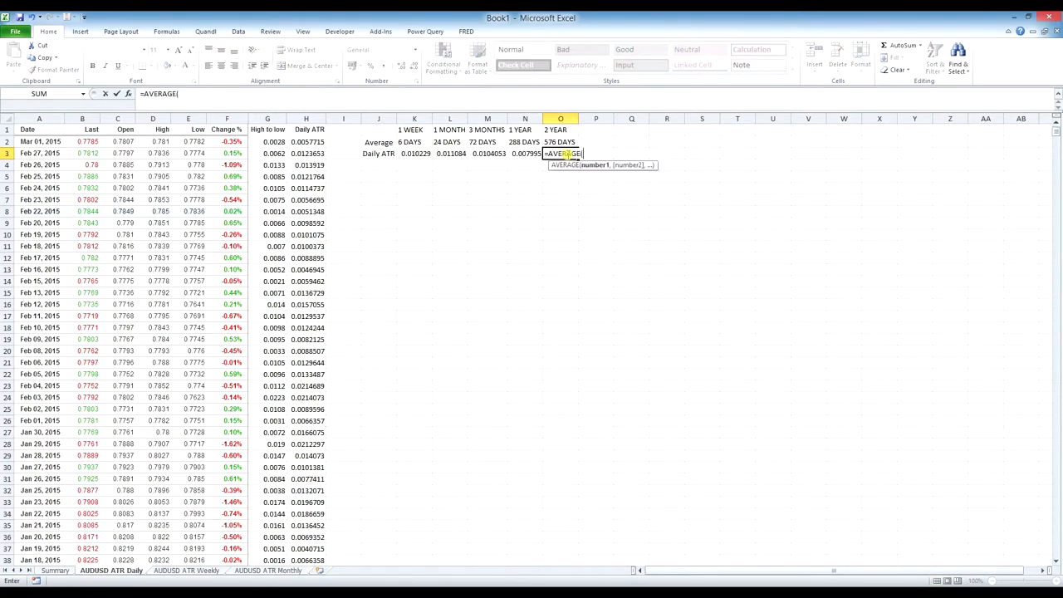
{"action": "left_click_drag", "start_coordinate": [316, 143], "coordinate": [316, 155]}
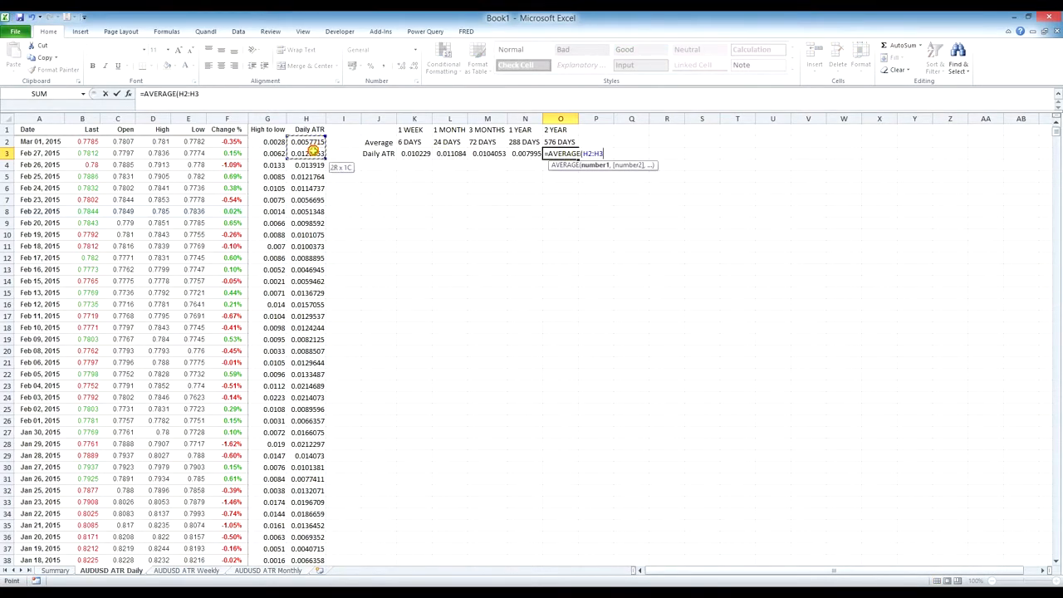
{"action": "key", "text": "BackSpace"}
{"action": "type", "text": "577)"}
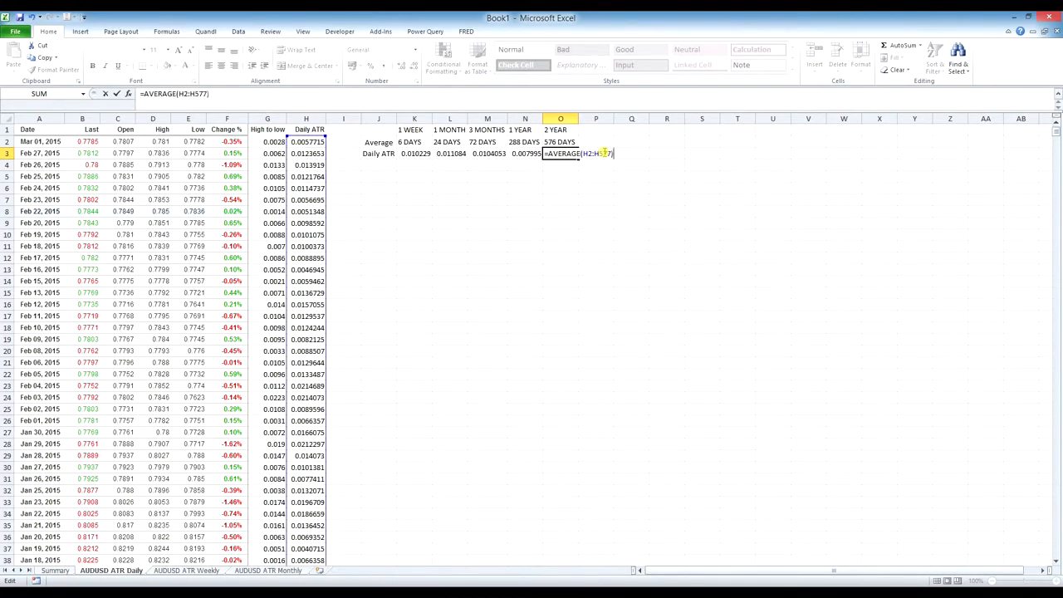
{"action": "key", "text": "Return"}
Format the average daily ATR values in K3:O3 as percentages with 3 decimal places
{"action": "left_click_drag", "start_coordinate": [413, 154], "coordinate": [564, 154]}
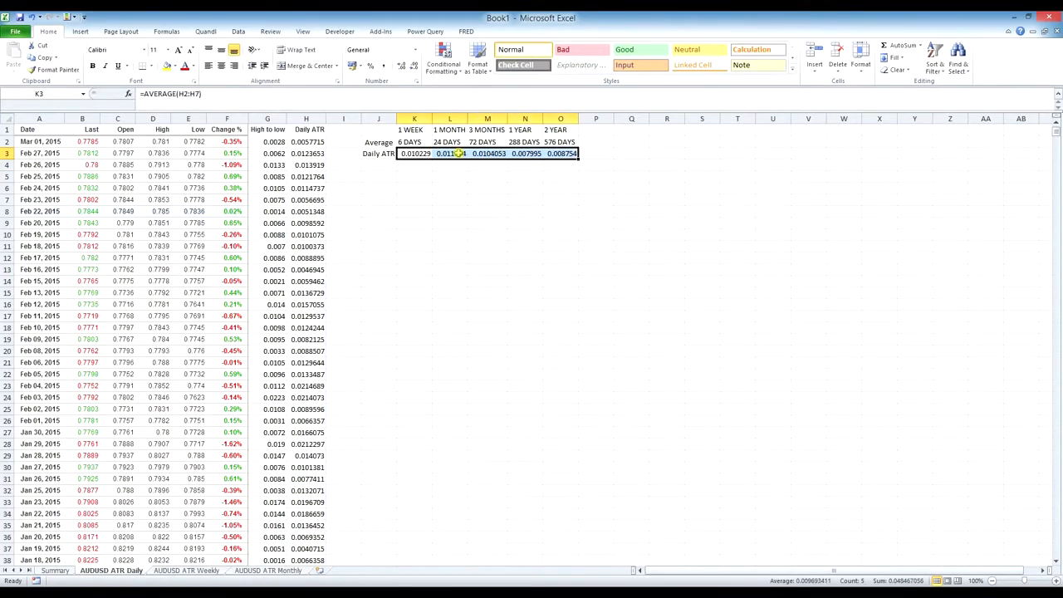
{"action": "right_click", "coordinate": [549, 154]}
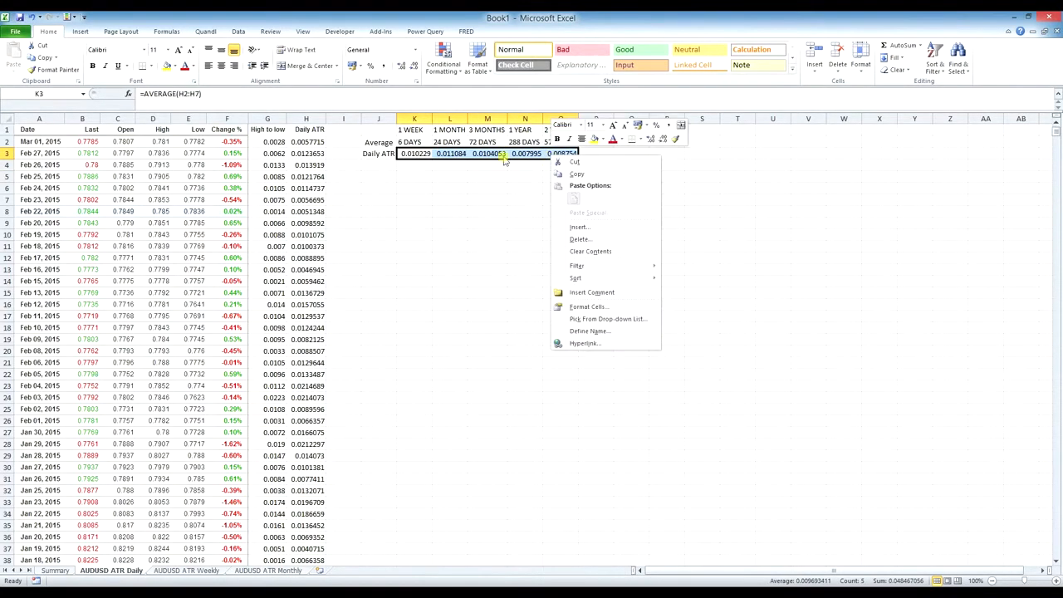
{"action": "left_click", "coordinate": [609, 307]}
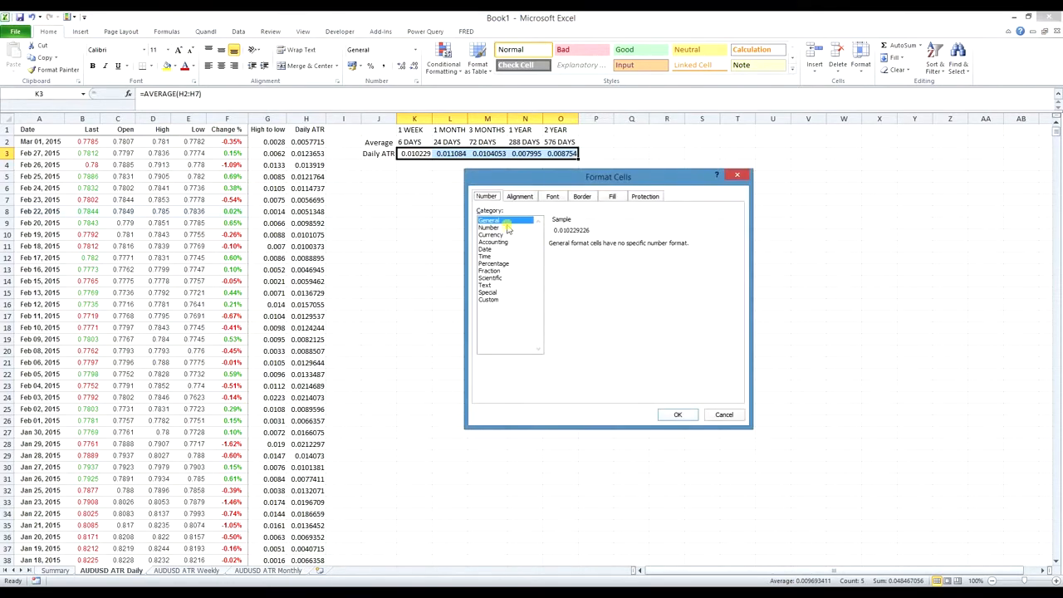
{"action": "left_click", "coordinate": [493, 263]}
{"action": "left_click", "coordinate": [621, 242]}
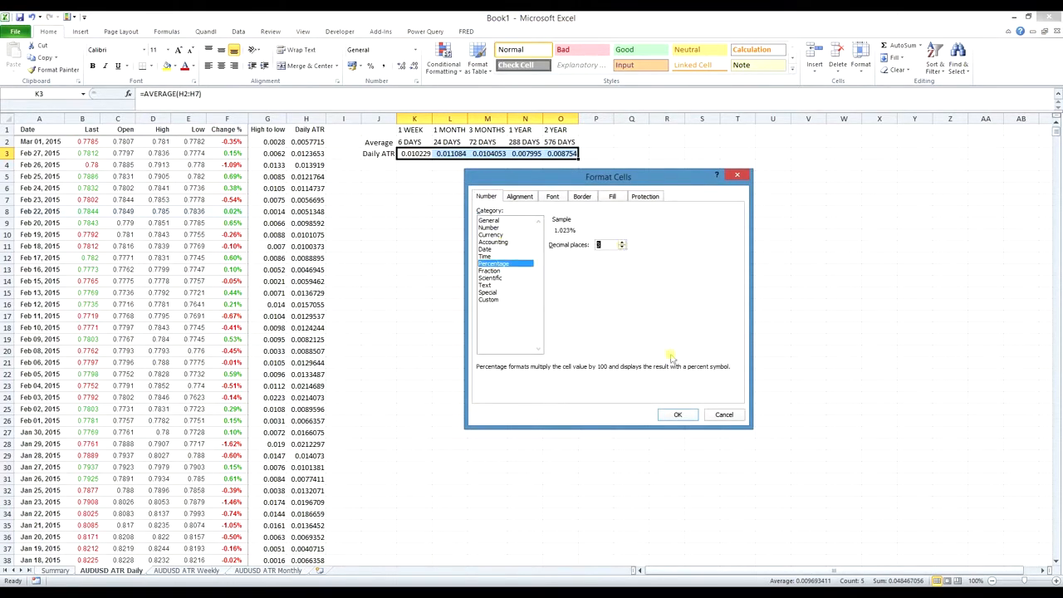
{"action": "left_click", "coordinate": [677, 414]}
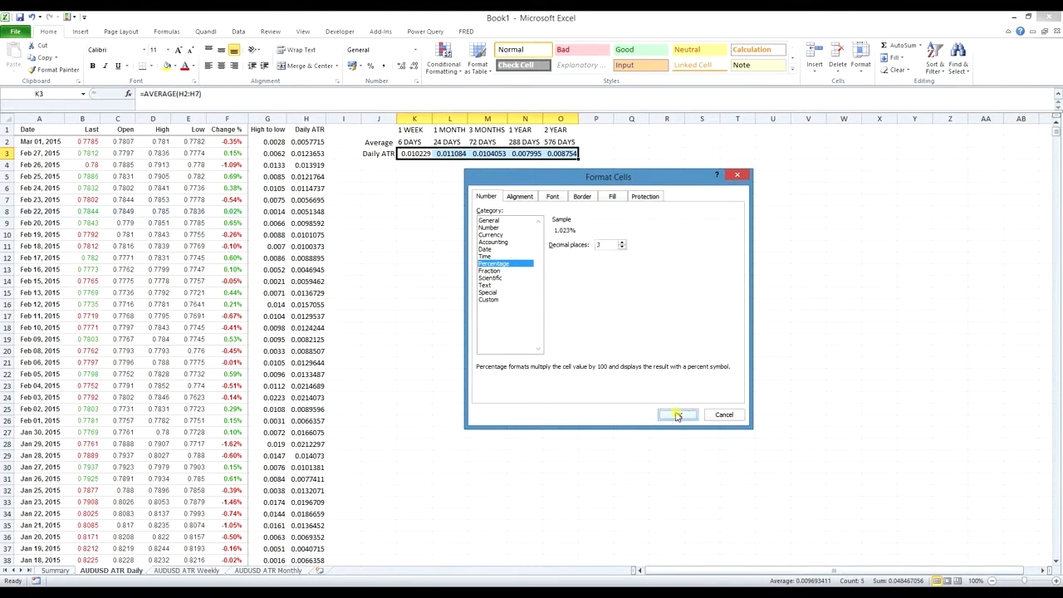
Review the average daily ATR percentages in K3:O3 against their period headings in row 1
{"action": "left_click", "coordinate": [417, 163]}
{"action": "left_click", "coordinate": [417, 153]}
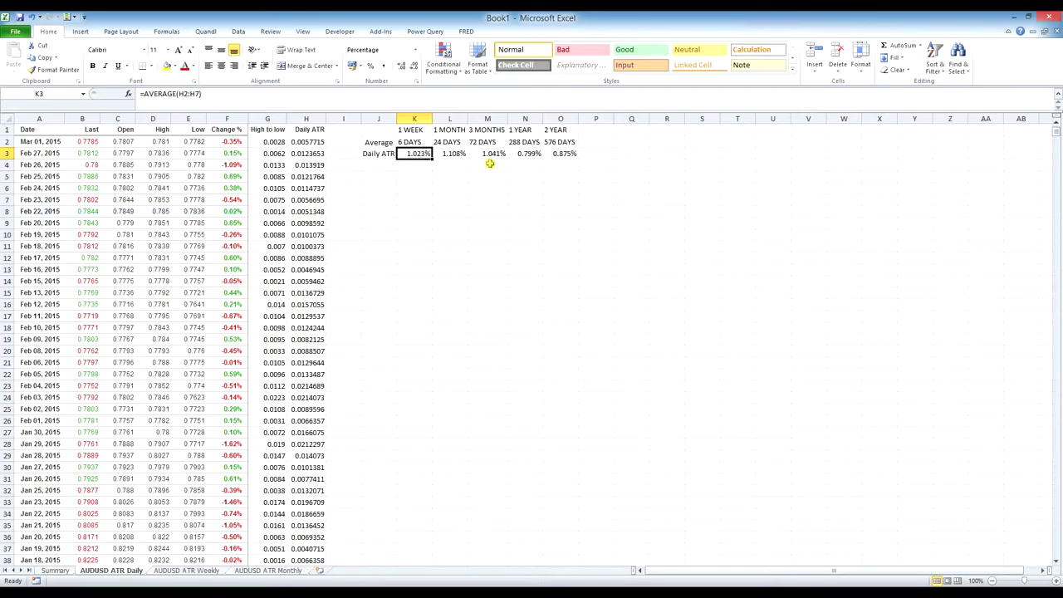
{"action": "left_click", "coordinate": [561, 155]}
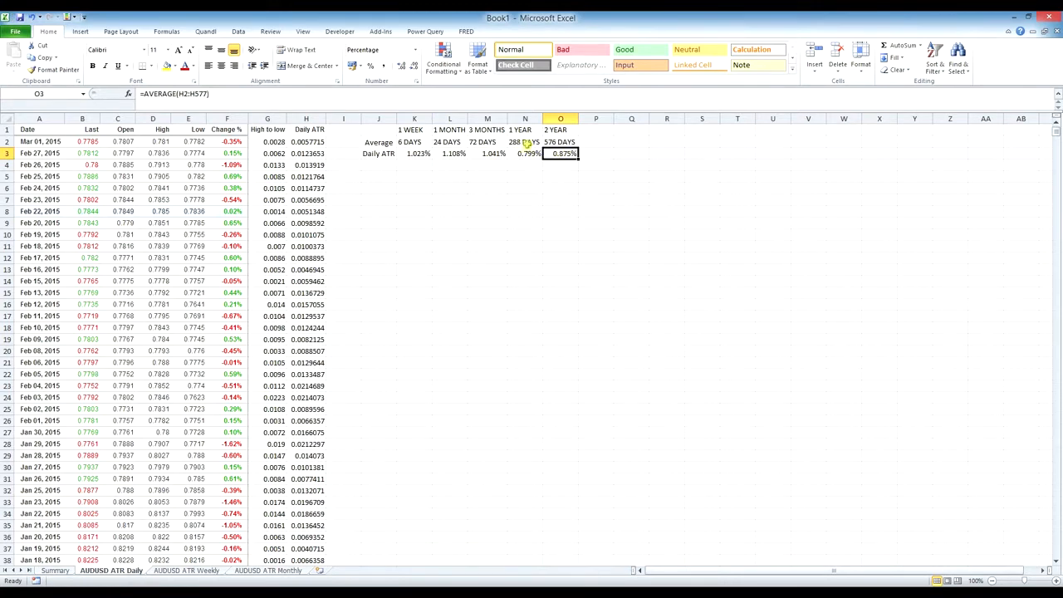
{"action": "left_click", "coordinate": [411, 130]}
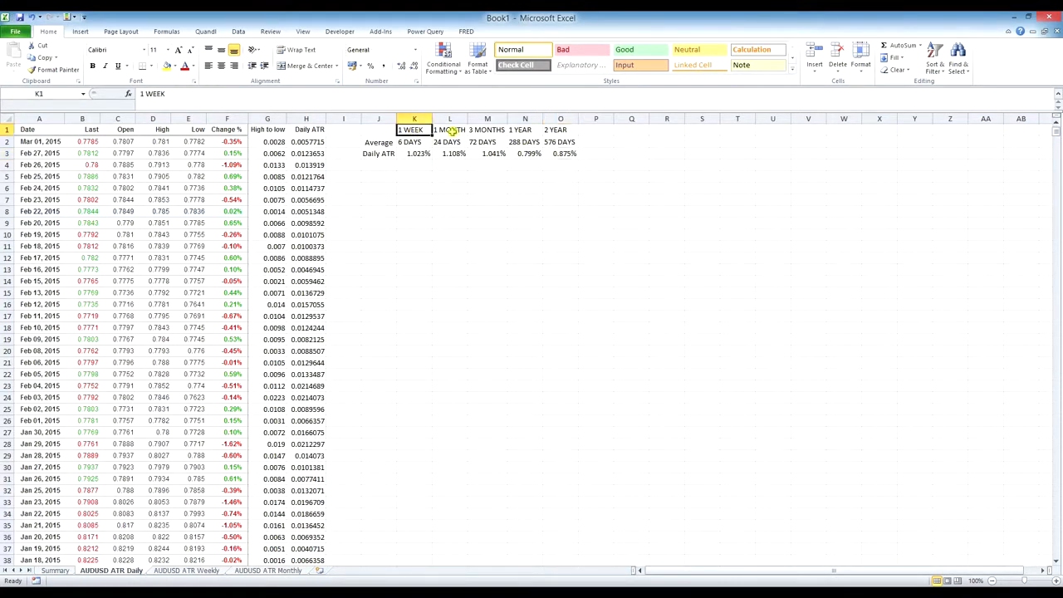
{"action": "left_click", "coordinate": [454, 130]}
{"action": "left_click", "coordinate": [487, 132]}
{"action": "left_click", "coordinate": [532, 131]}
{"action": "left_click", "coordinate": [557, 131]}
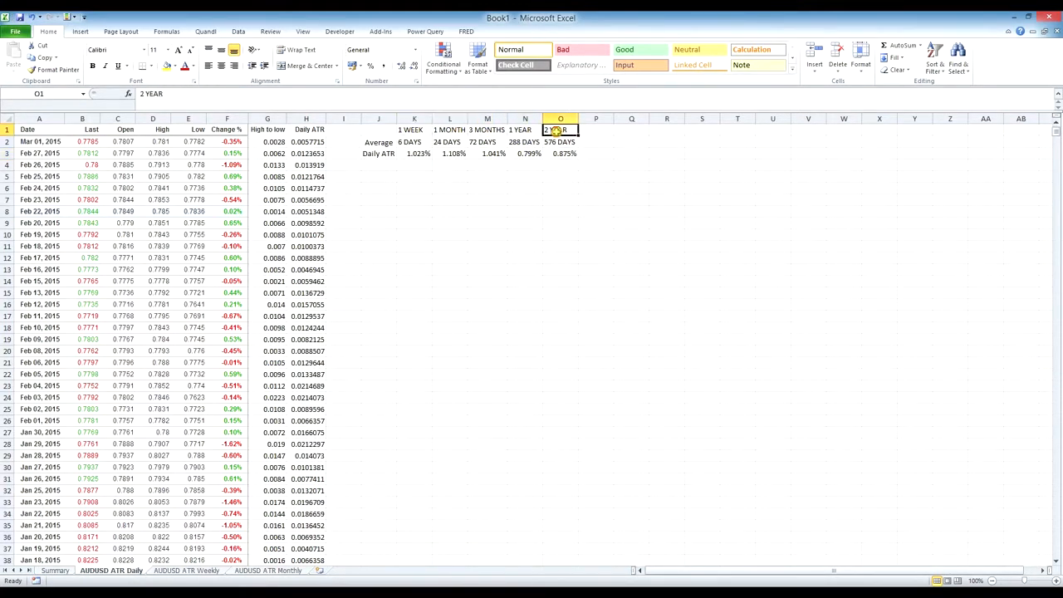
{"action": "left_click_drag", "start_coordinate": [564, 154], "coordinate": [425, 154]}
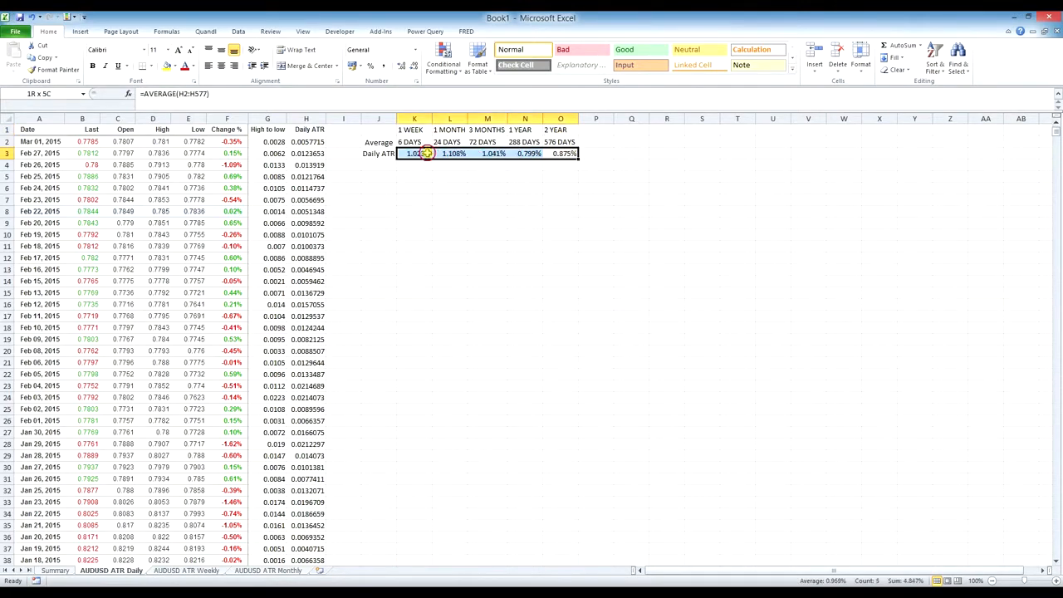
{"action": "left_click", "coordinate": [558, 154]}
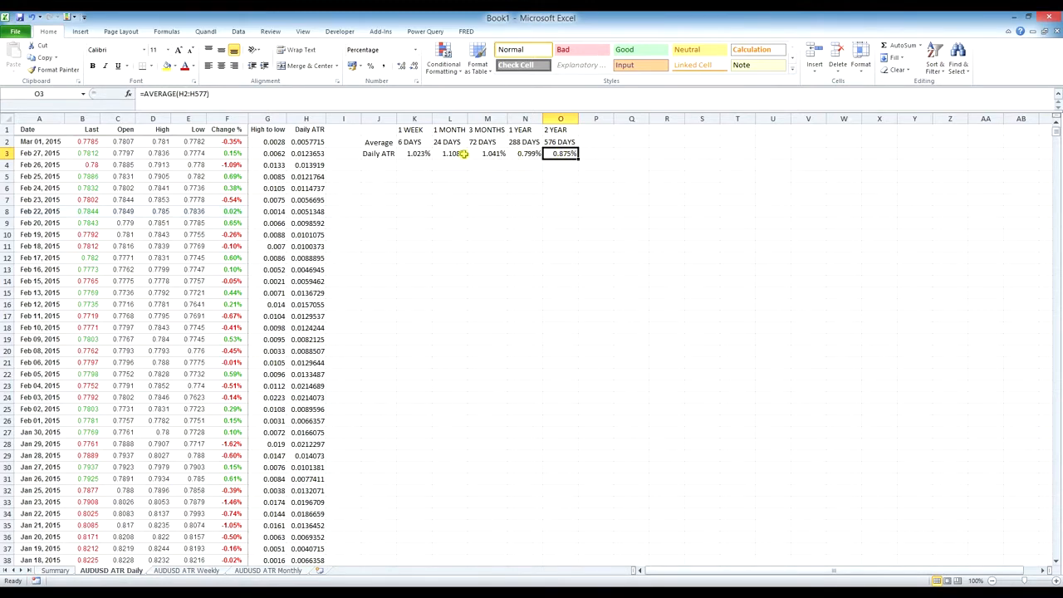
{"action": "left_click_drag", "start_coordinate": [488, 154], "coordinate": [422, 154]}
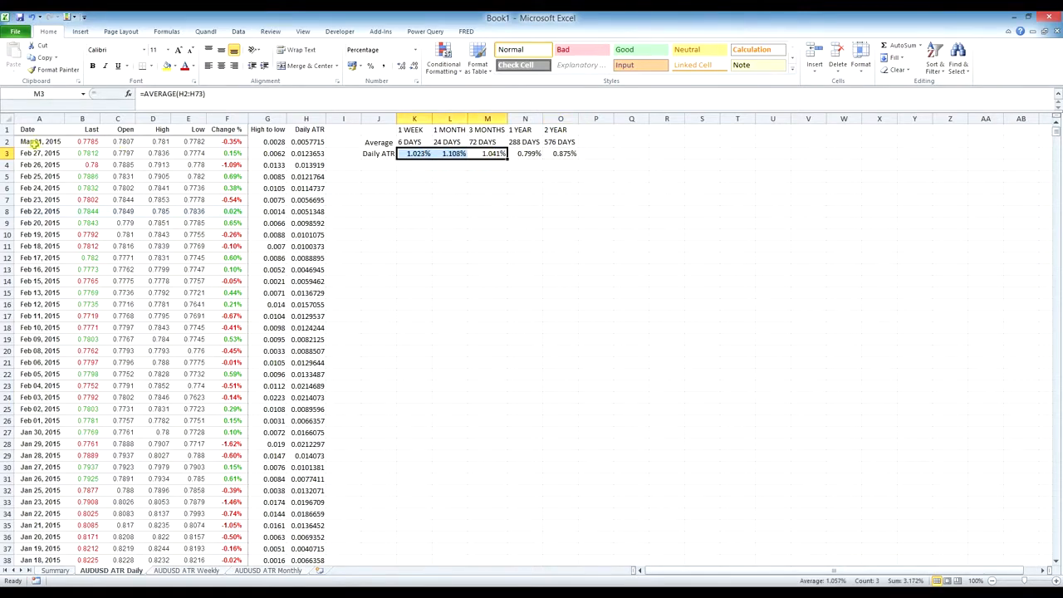
{"action": "left_click", "coordinate": [490, 154]}
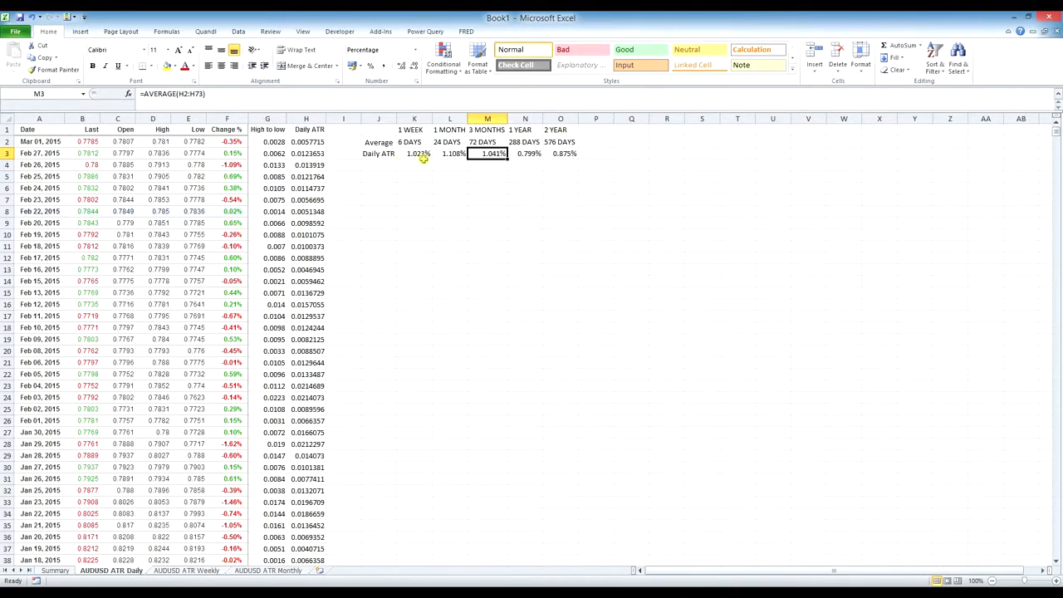
Copy the High to low and Daily ATR columns G:H into the AUDUSD ATR Weekly sheet from column G and check the H2 formula
{"action": "left_click", "coordinate": [271, 130]}
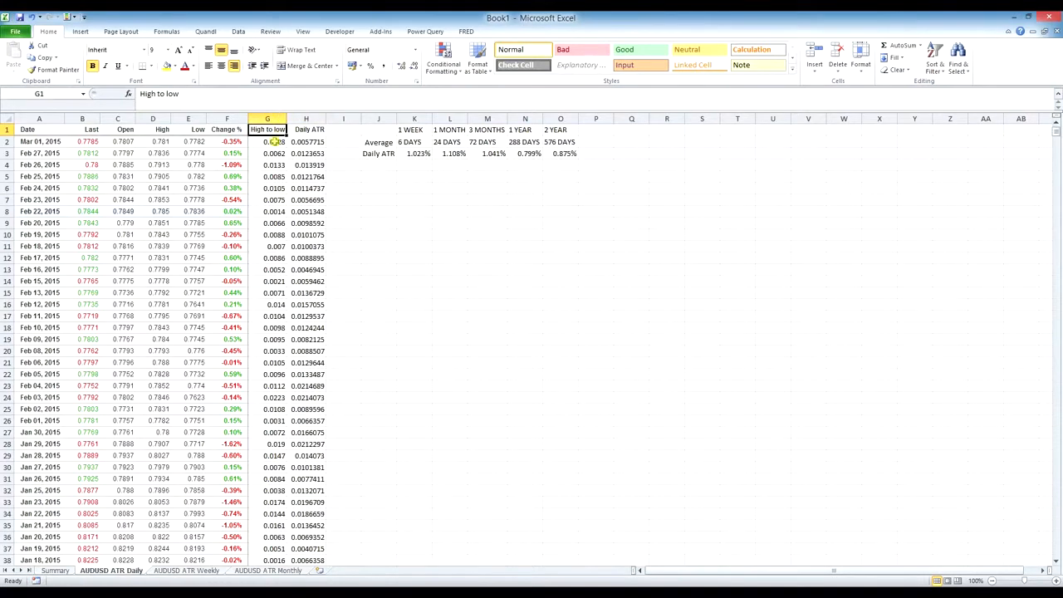
{"action": "left_click_drag", "start_coordinate": [278, 116], "coordinate": [296, 116]}
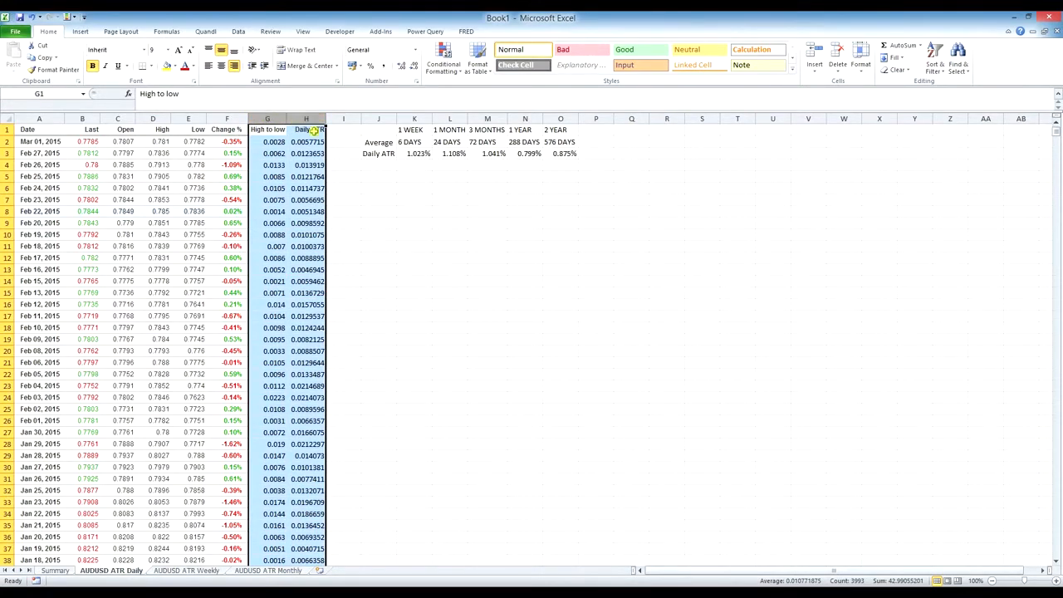
{"action": "key", "text": "ctrl+c"}
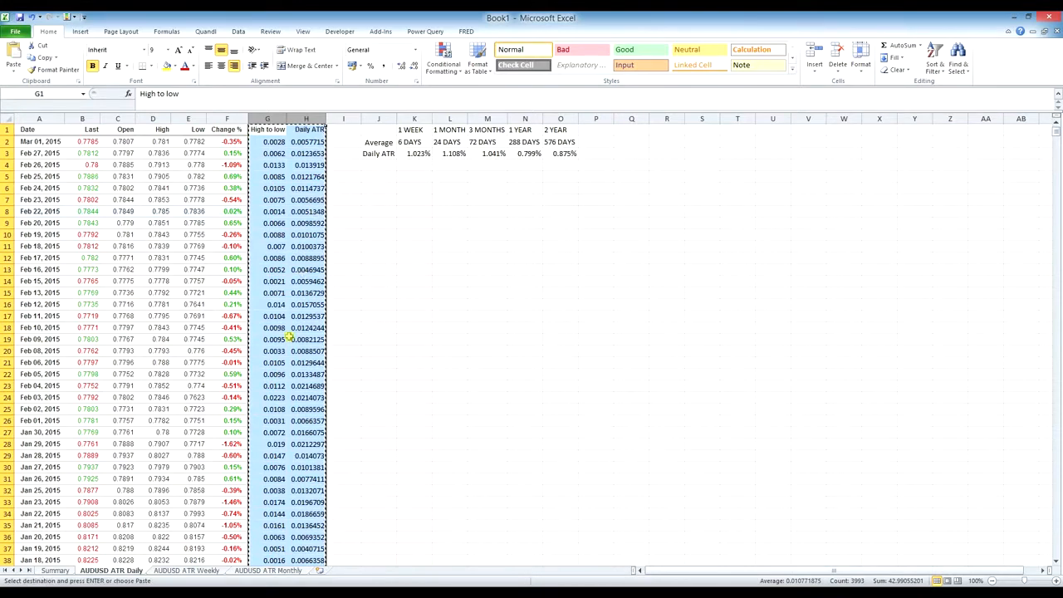
{"action": "left_click", "coordinate": [205, 573]}
{"action": "left_click", "coordinate": [273, 119]}
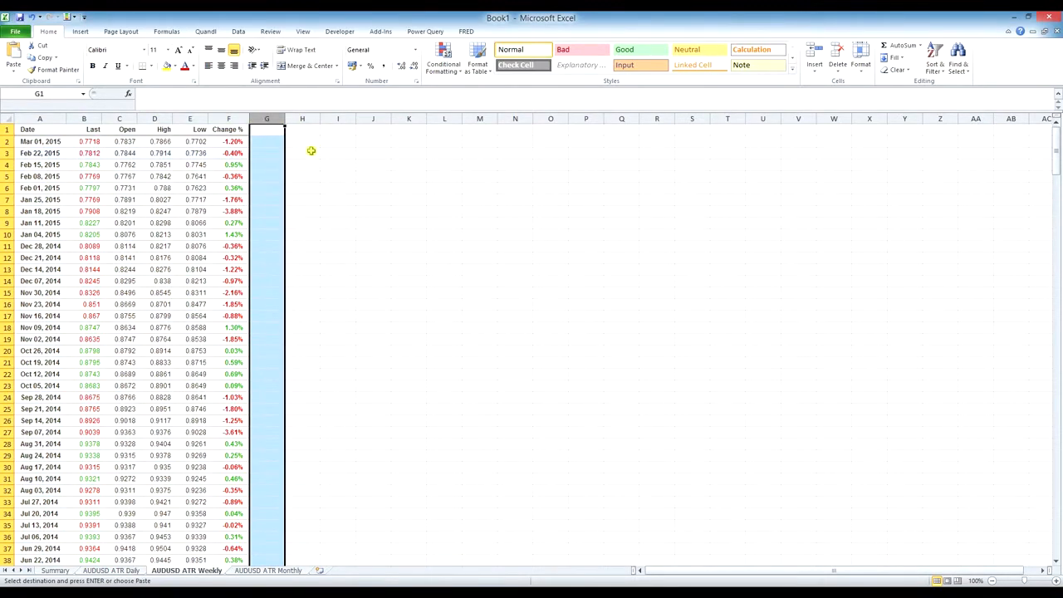
{"action": "key", "text": "ctrl+v"}
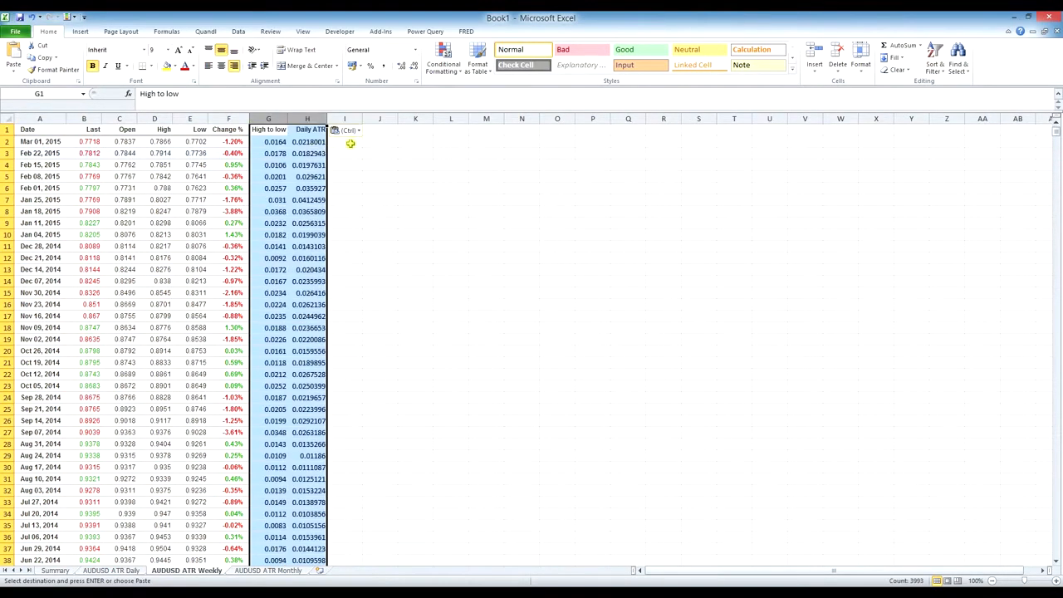
{"action": "left_click", "coordinate": [317, 143]}
{"action": "double_click", "coordinate": [317, 143]}
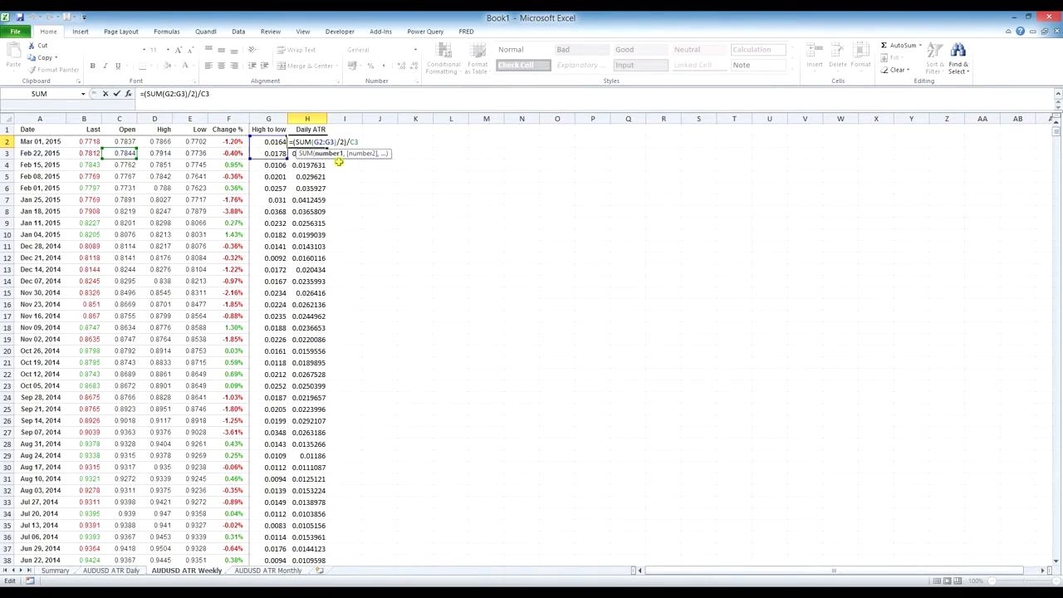
{"action": "key", "text": "ctrl+Return"}
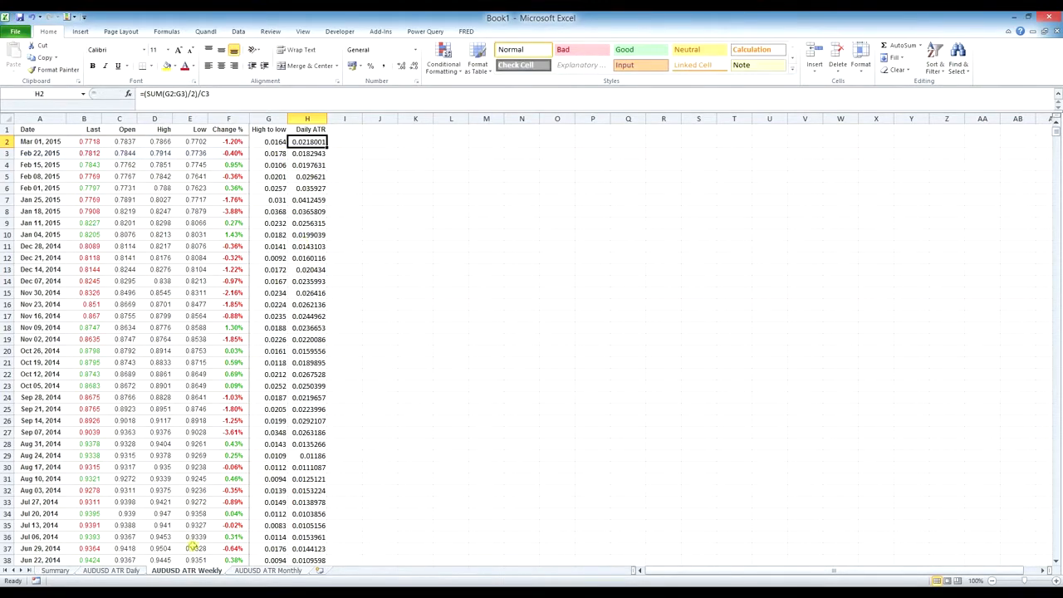
Copy columns G:H from the AUDUSD ATR Daily sheet into the AUDUSD ATR Monthly sheet, starting at column G
{"action": "left_click", "coordinate": [129, 571]}
{"action": "key", "text": "ctrl+c"}
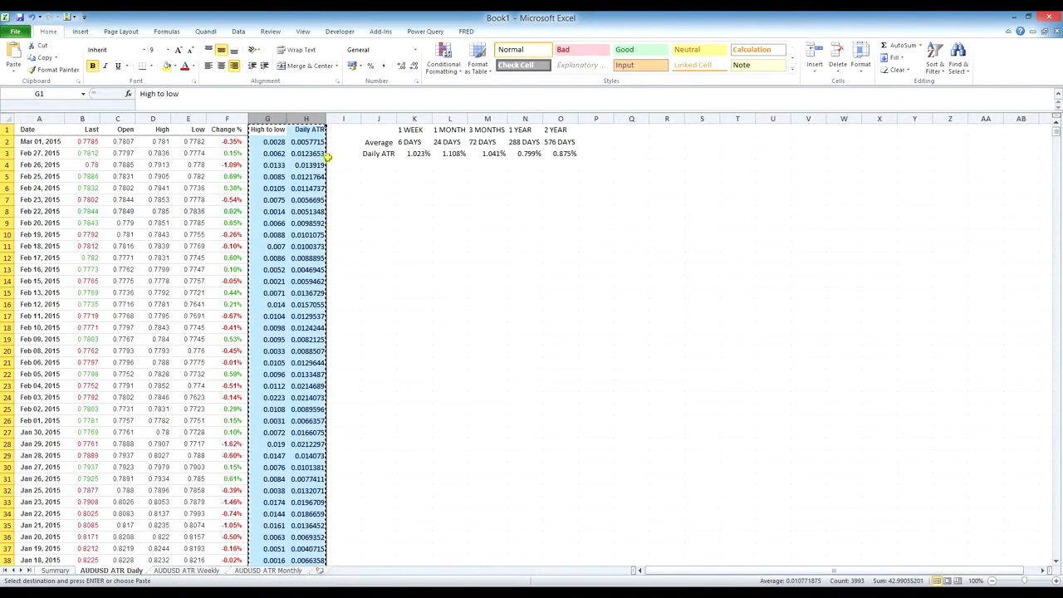
{"action": "left_click", "coordinate": [267, 572]}
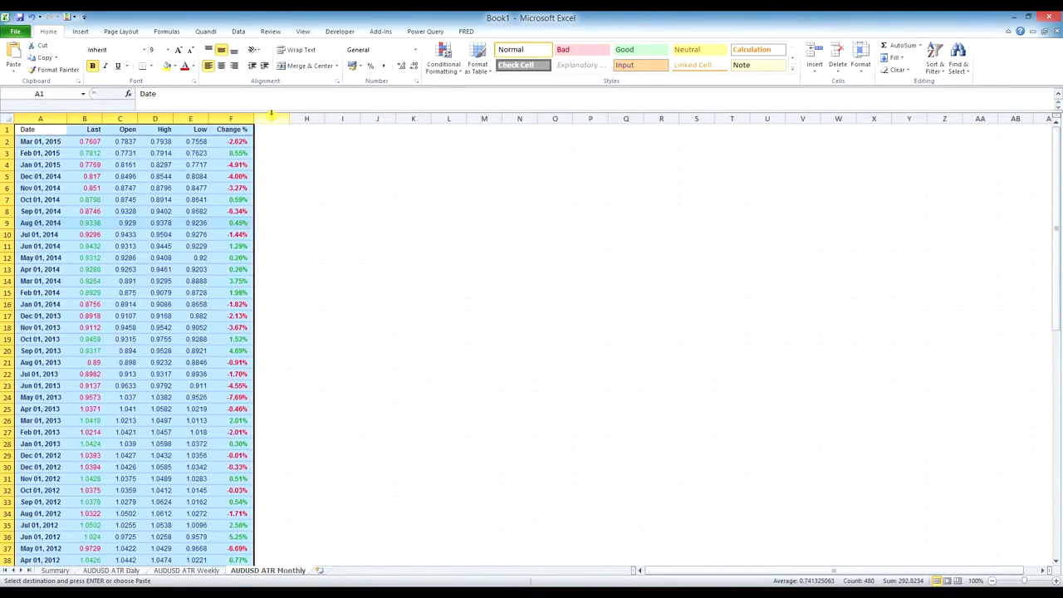
{"action": "left_click", "coordinate": [271, 118]}
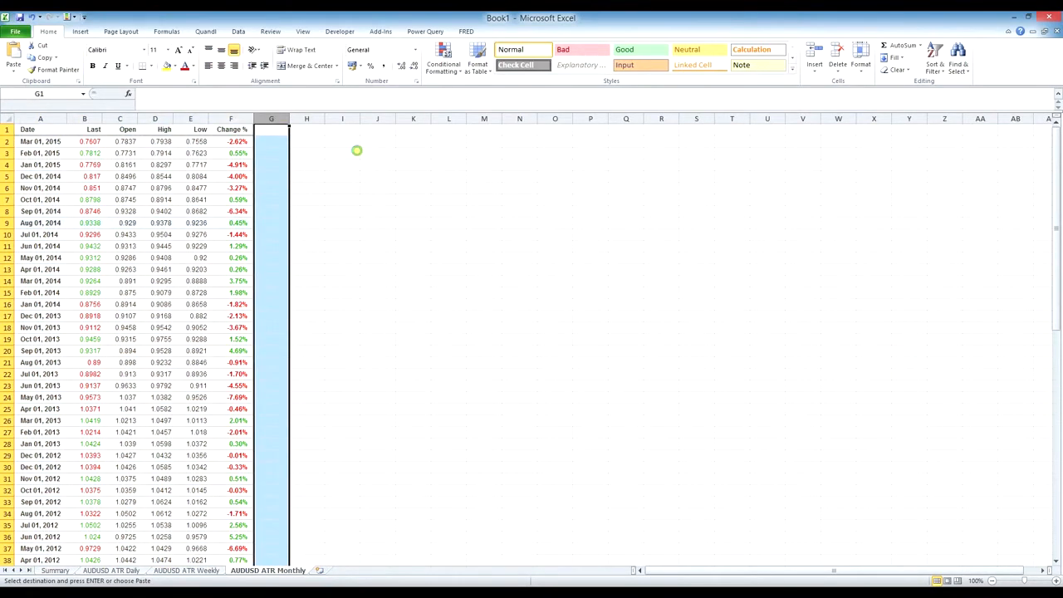
{"action": "key", "text": "ctrl+v"}
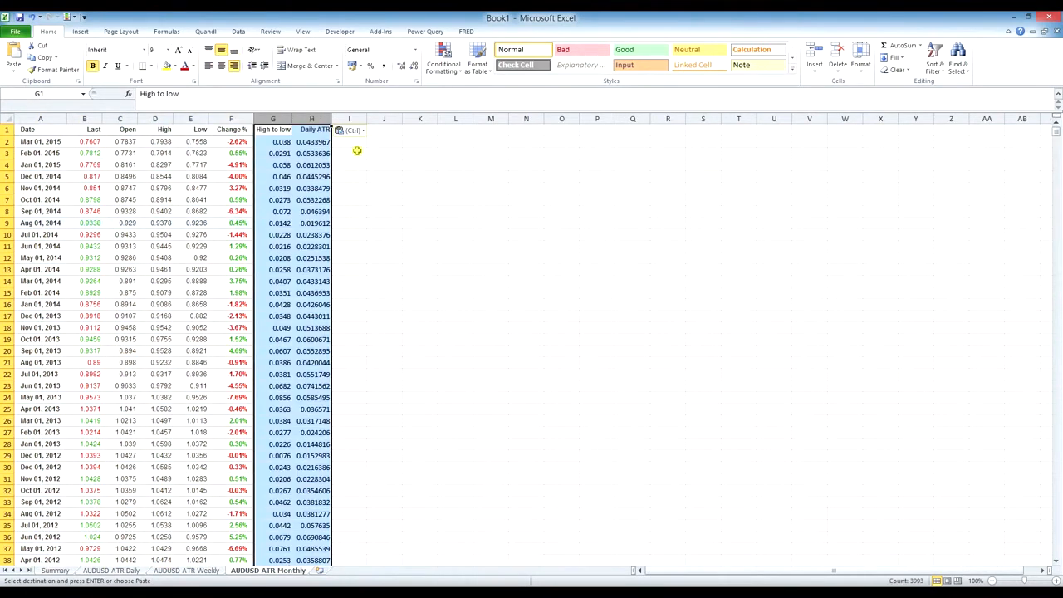
Inspect the ATR formulas in cells H2, H3 and H4 of the monthly sheet
{"action": "left_click", "coordinate": [306, 142]}
{"action": "double_click", "coordinate": [306, 142]}
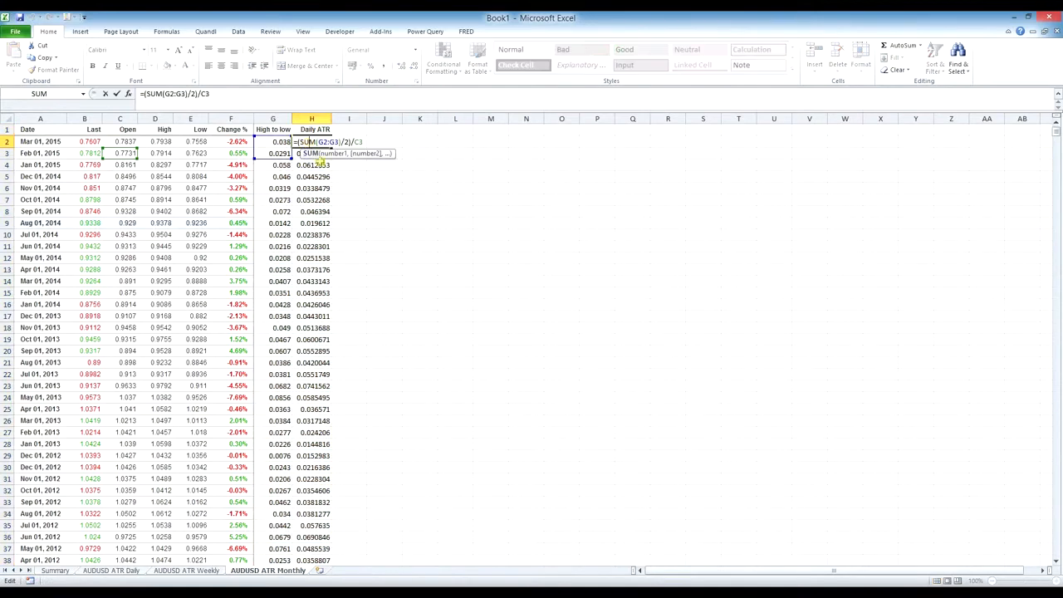
{"action": "key", "text": "Return"}
{"action": "double_click", "coordinate": [310, 153]}
{"action": "key", "text": "Return"}
{"action": "double_click", "coordinate": [312, 164]}
{"action": "key", "text": "Return"}
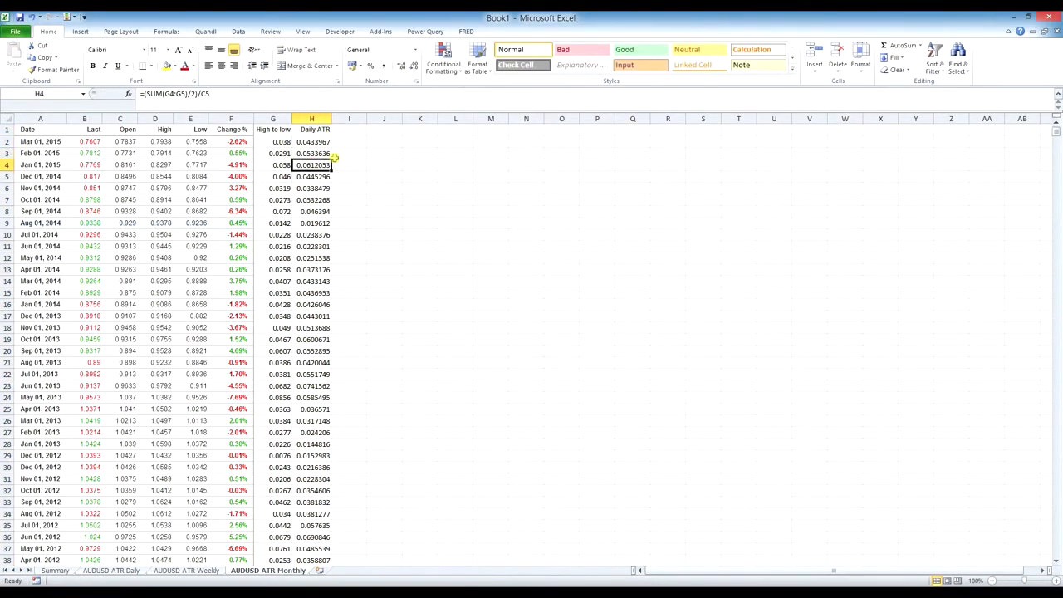
Copy the averages table J1:O3 from the AUDUSD ATR Daily sheet to cell J1 of the AUDUSD ATR Weekly sheet
{"action": "left_click", "coordinate": [131, 571]}
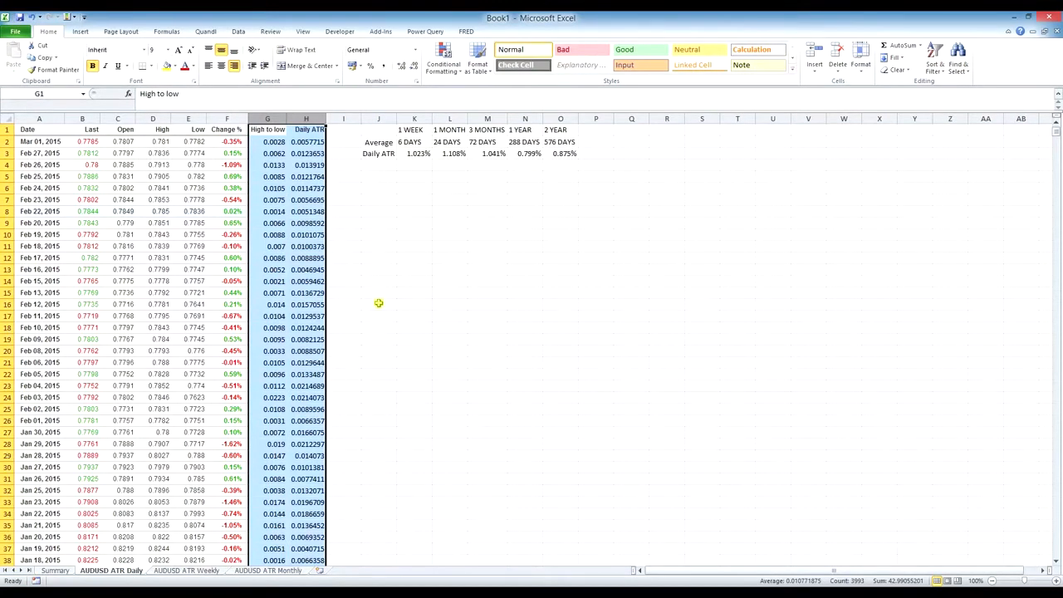
{"action": "left_click_drag", "start_coordinate": [378, 130], "coordinate": [564, 155]}
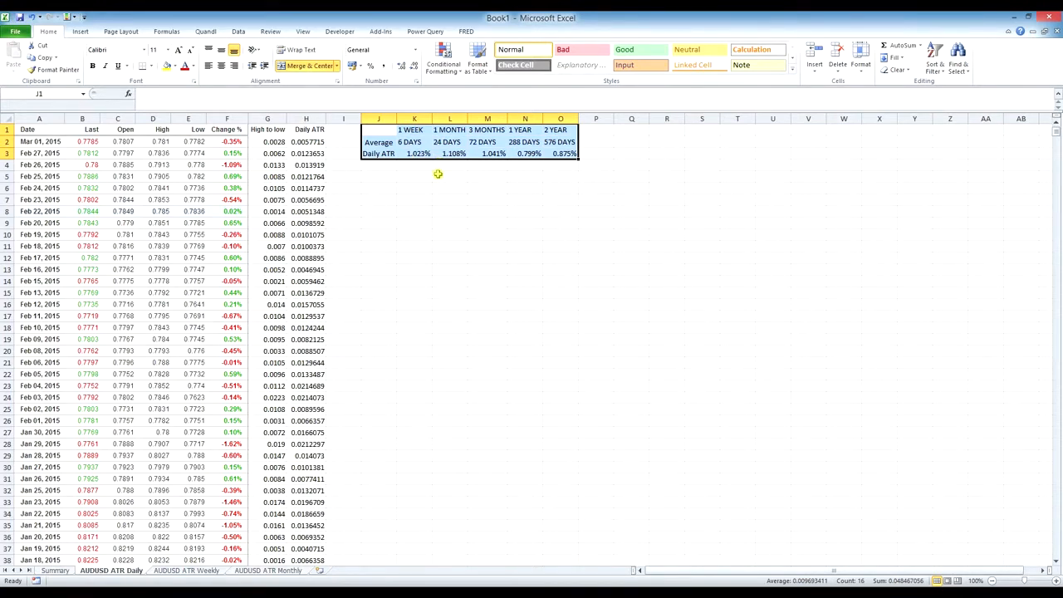
{"action": "left_click", "coordinate": [380, 131]}
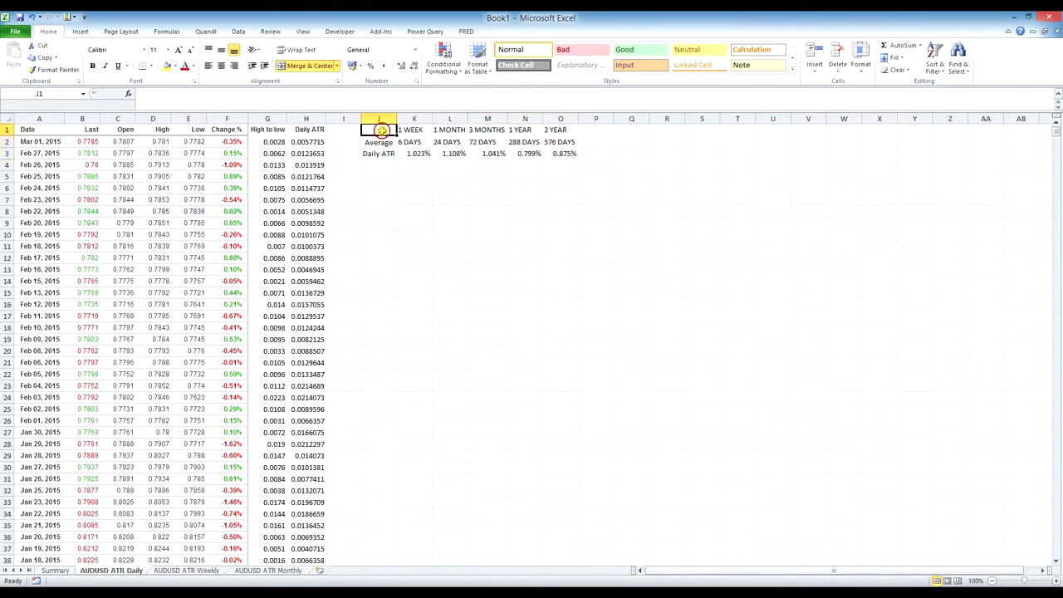
{"action": "left_click_drag", "start_coordinate": [380, 130], "coordinate": [555, 151]}
{"action": "key", "text": "ctrl+c"}
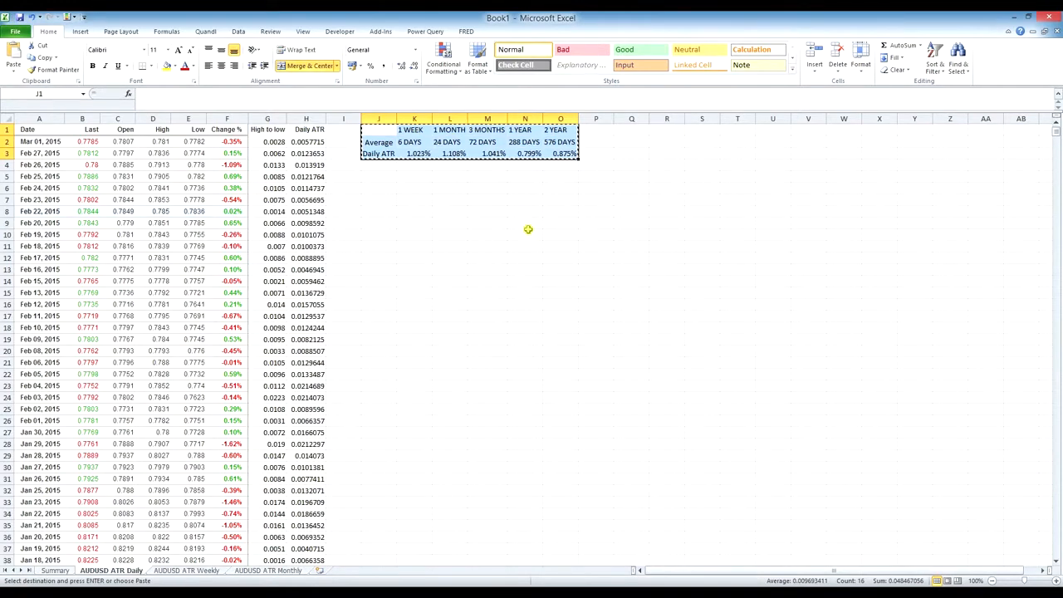
{"action": "left_click", "coordinate": [184, 572]}
{"action": "left_click", "coordinate": [385, 131]}
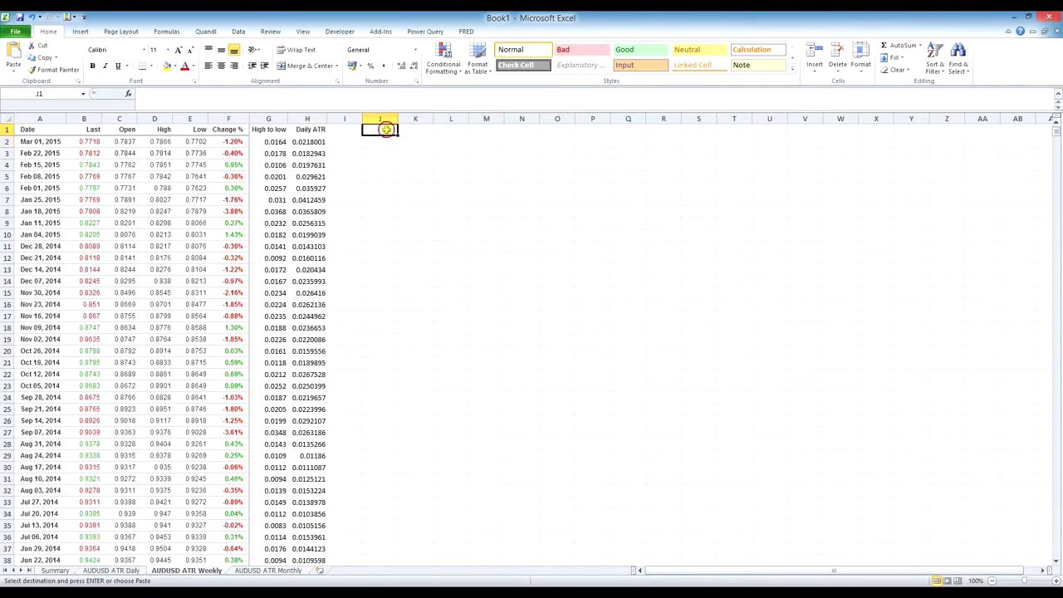
{"action": "key", "text": "ctrl+v"}
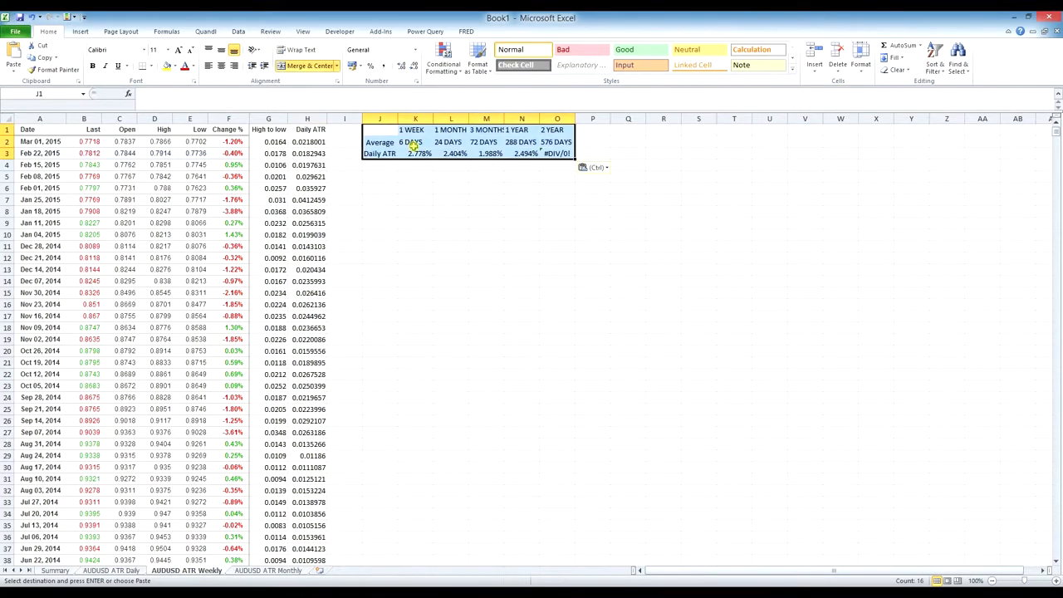
Paste the copied averages table at J1 of the AUDUSD ATR Monthly sheet and return to the AUDUSD ATR Weekly sheet
{"action": "left_click", "coordinate": [274, 571]}
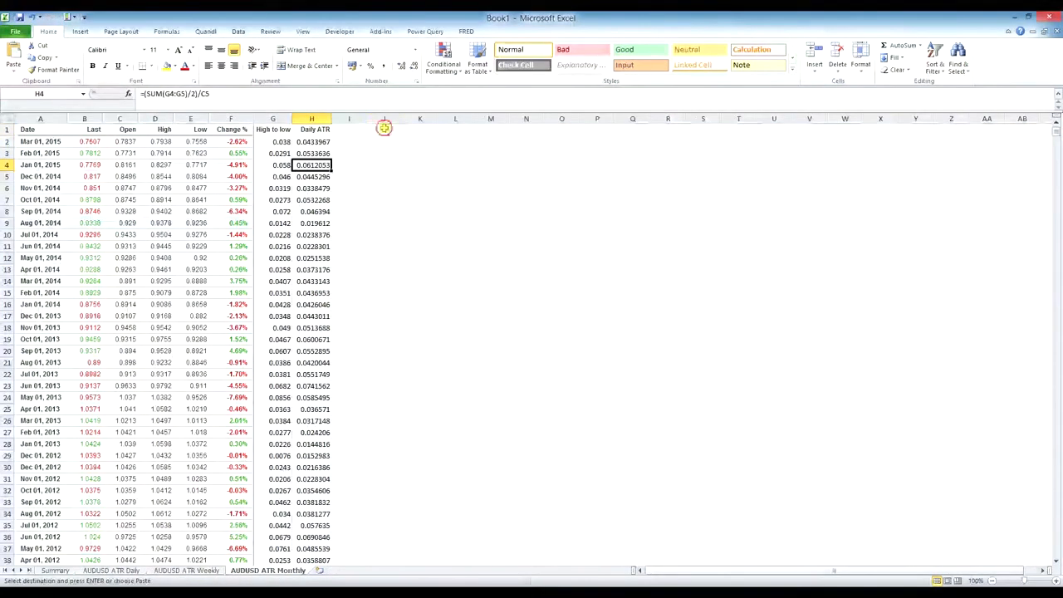
{"action": "left_click", "coordinate": [382, 129]}
{"action": "key", "text": "ctrl+v"}
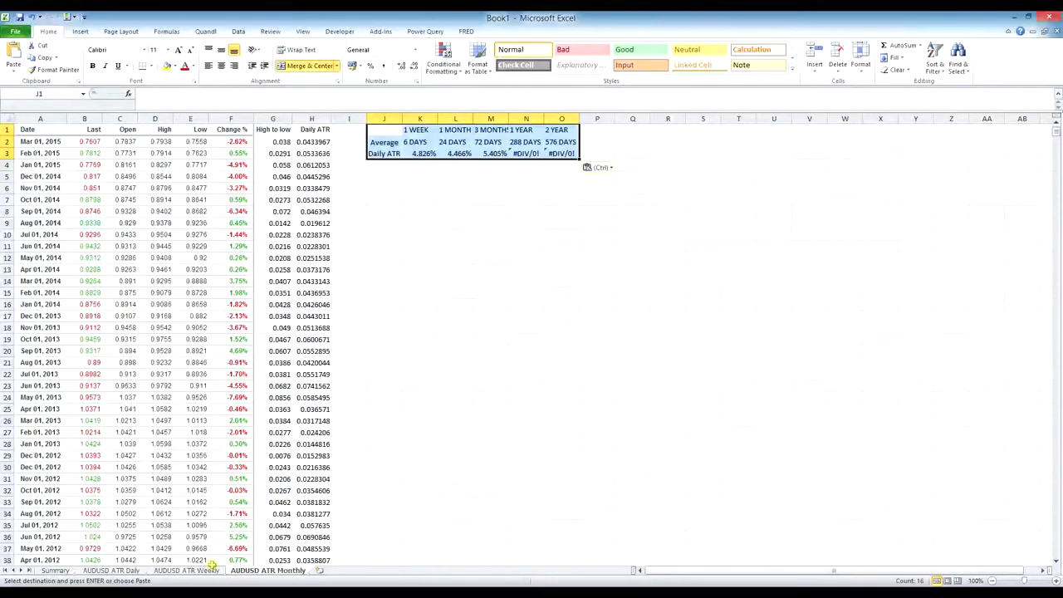
{"action": "left_click", "coordinate": [125, 571]}
{"action": "left_click", "coordinate": [187, 571]}
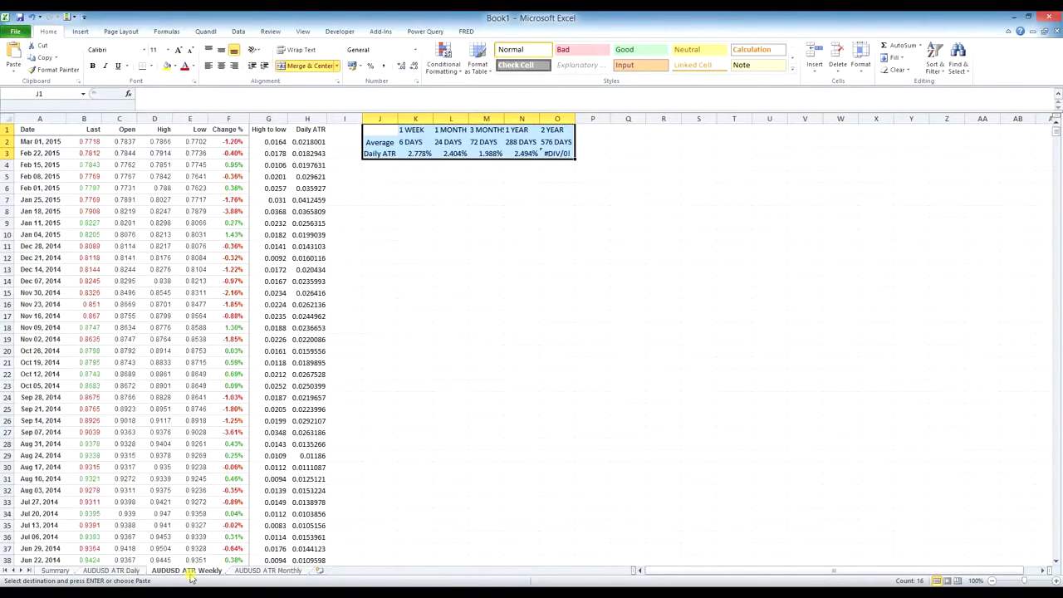
{"action": "left_click", "coordinate": [349, 142]}
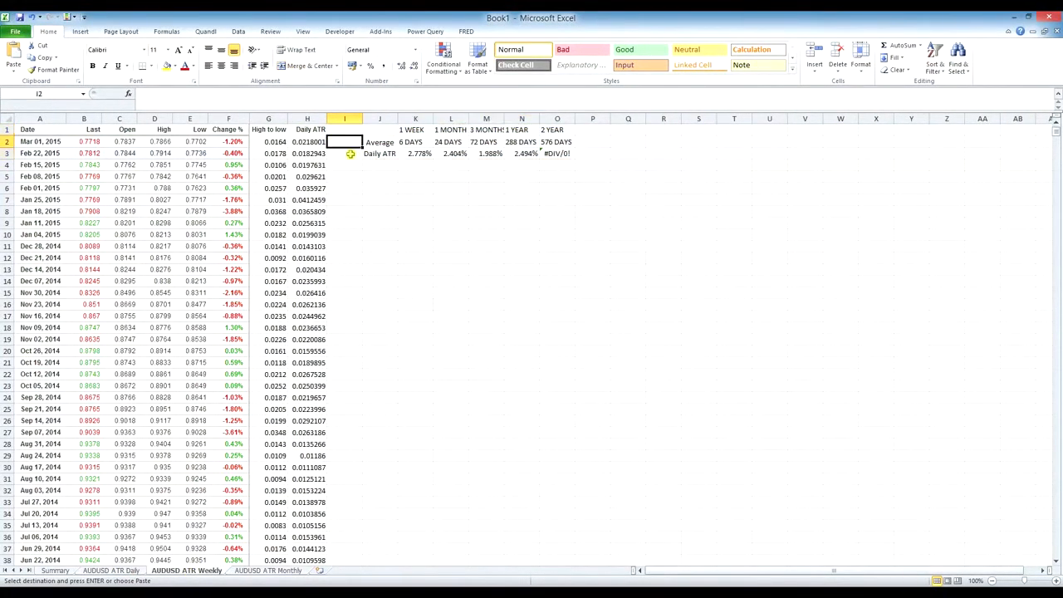
{"action": "double_click", "coordinate": [309, 131]}
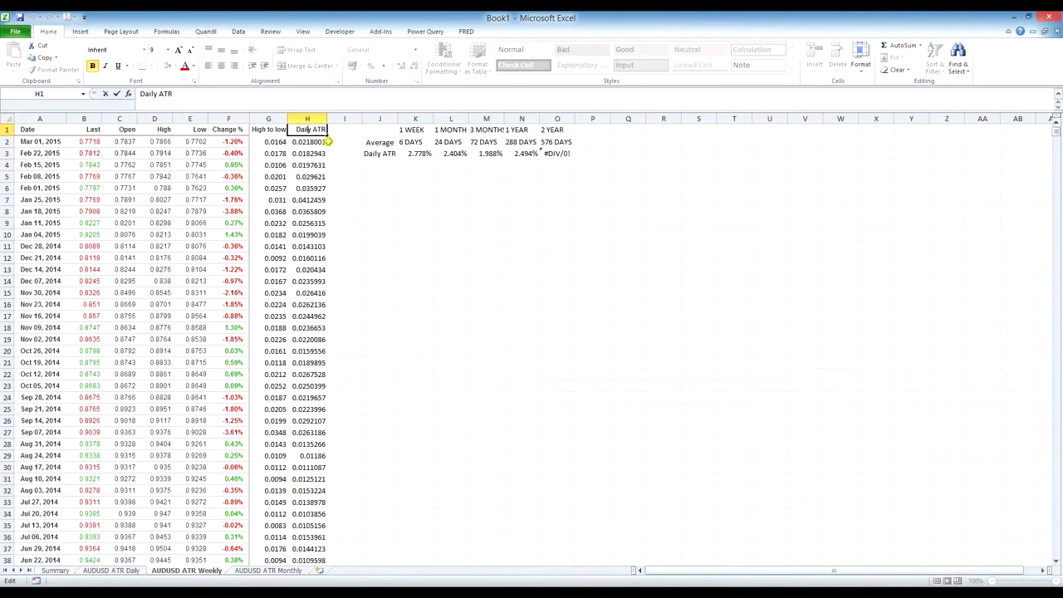
{"action": "key", "text": "Escape"}
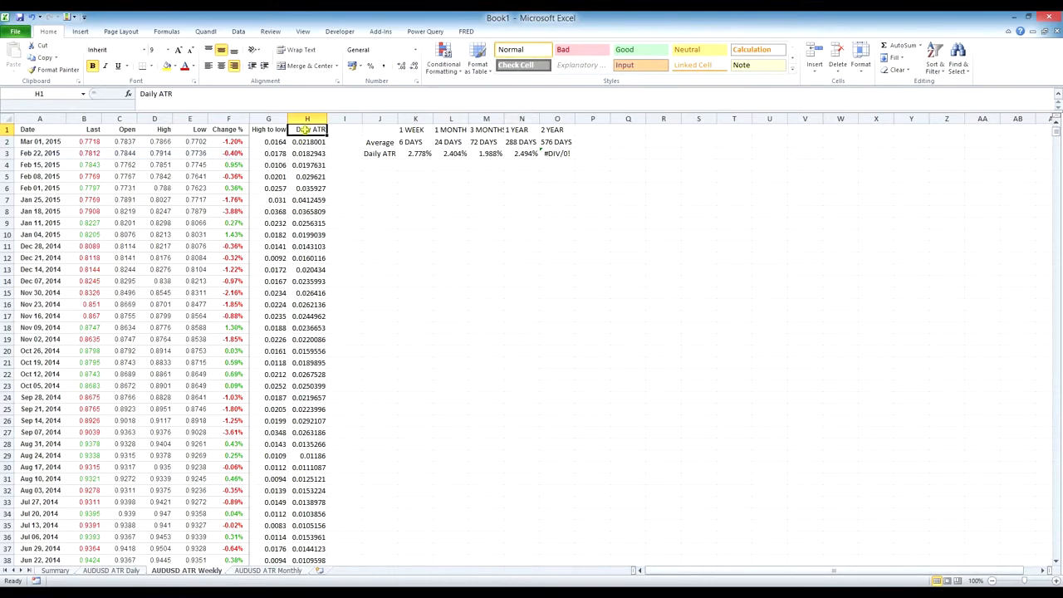
{"action": "double_click", "coordinate": [314, 130]}
{"action": "key", "text": "Escape"}
{"action": "double_click", "coordinate": [310, 130]}
{"action": "key", "text": "Escape"}
{"action": "left_click", "coordinate": [305, 142]}
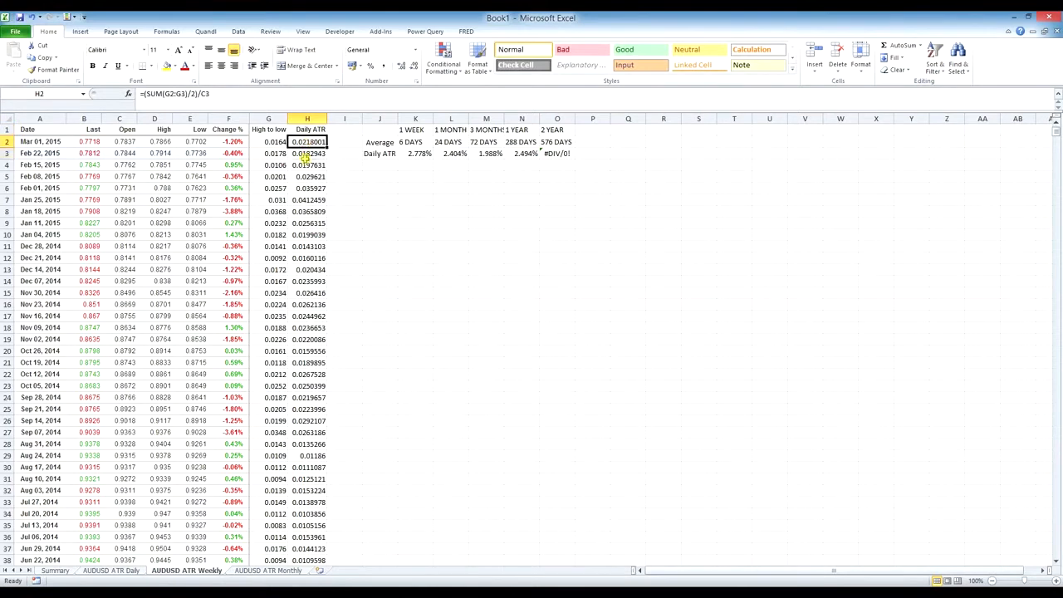
Rename the ATR column heading in H1 of the weekly sheet to Weekly ATR
{"action": "double_click", "coordinate": [308, 131]}
{"action": "left_click_drag", "start_coordinate": [310, 130], "coordinate": [297, 129]}
{"action": "type", "text": "wEEKL"}
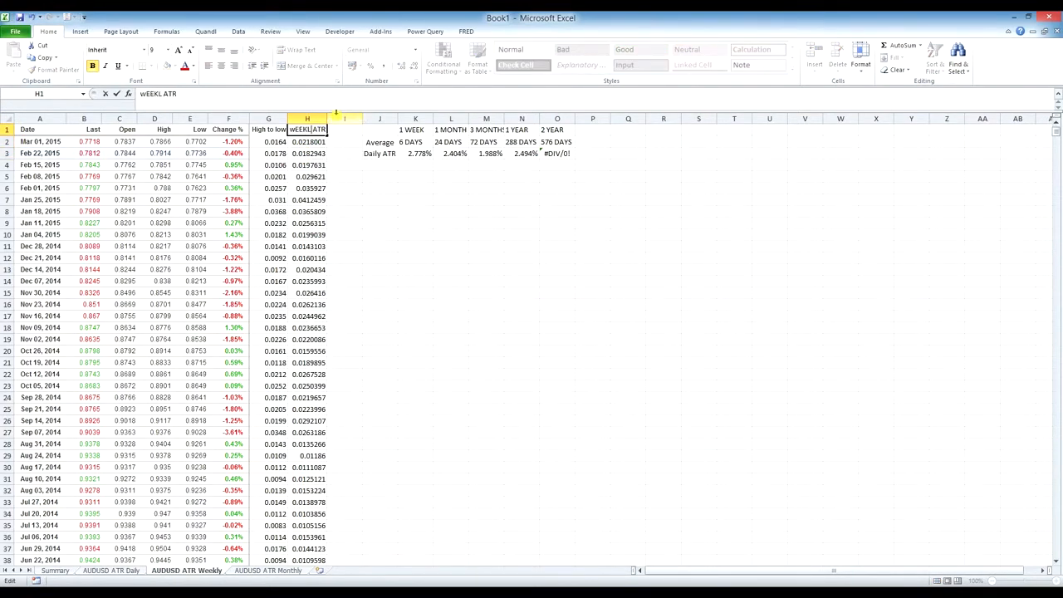
{"action": "key", "text": "BackSpace"}
{"action": "key", "text": "BackSpace"}
{"action": "key", "text": "BackSpace"}
{"action": "key", "text": "BackSpace"}
{"action": "key", "text": "BackSpace"}
{"action": "type", "text": "Weekly"}
{"action": "key", "text": "Return"}
Change the averages table's row label in J2 to Average Weekly ATR and widen column J to fit it
{"action": "left_click", "coordinate": [377, 144]}
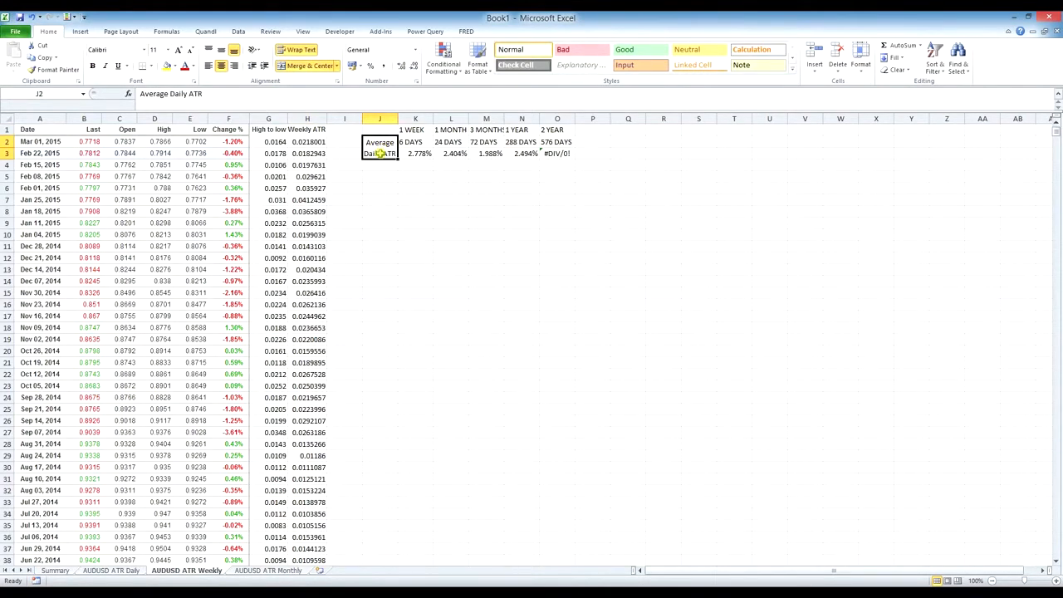
{"action": "double_click", "coordinate": [379, 154]}
{"action": "double_click", "coordinate": [370, 154]}
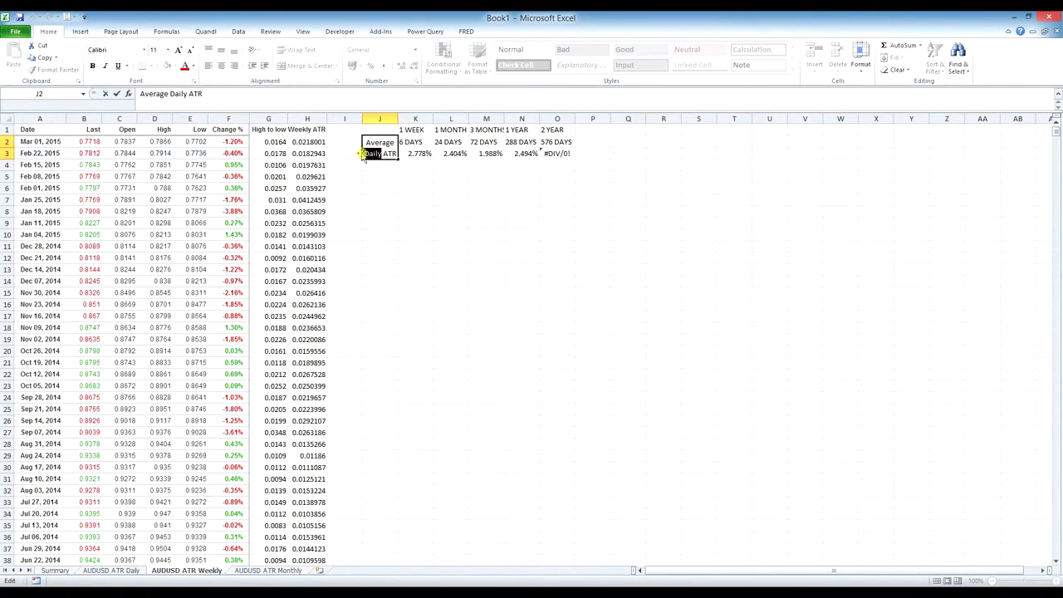
{"action": "type", "text": "Weekly"}
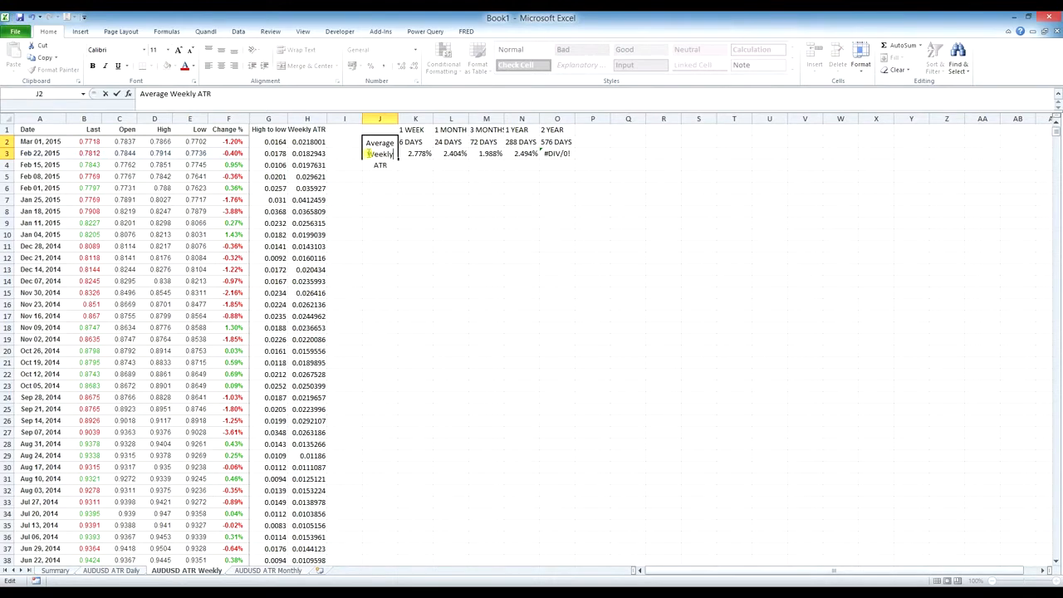
{"action": "key", "text": "Return"}
{"action": "left_click_drag", "start_coordinate": [399, 118], "coordinate": [408, 119]}
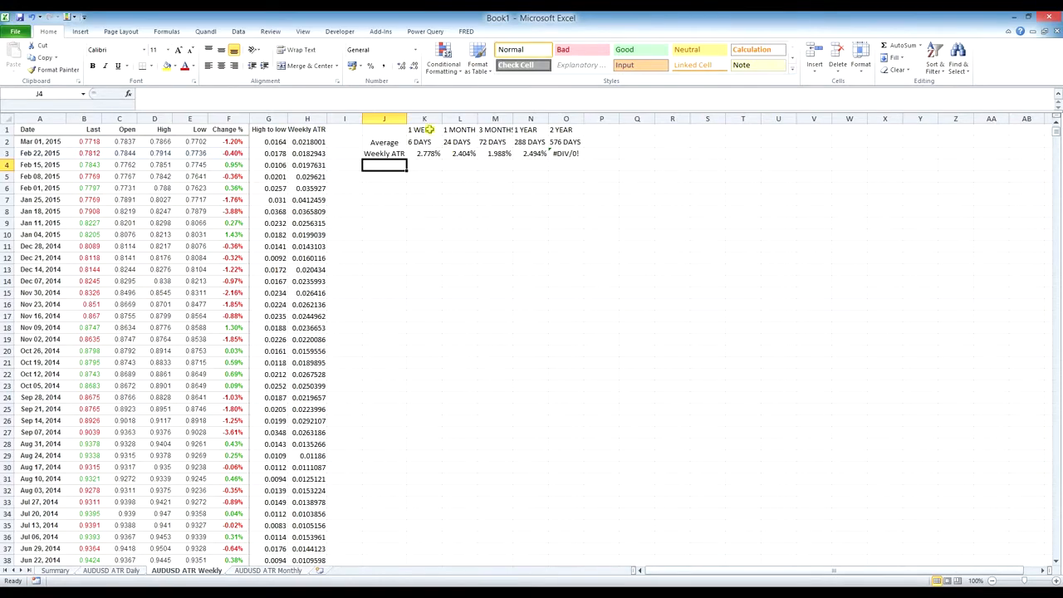
Widen column M, and replace the first two period headings in K1 and L1 with 3 MONTHS and 6 MONTHS
{"action": "left_click", "coordinate": [429, 129]}
{"action": "left_click_drag", "start_coordinate": [513, 119], "coordinate": [520, 119]}
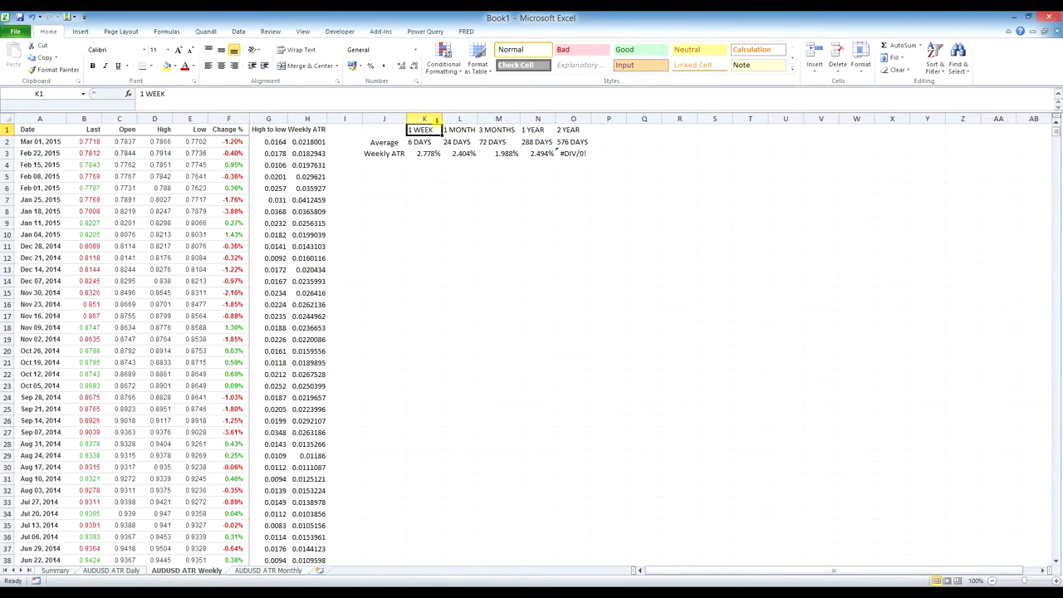
{"action": "type", "text": "3MO"}
{"action": "key", "text": "BackSpace"}
{"action": "key", "text": "BackSpace"}
{"action": "key", "text": "BackSpace"}
{"action": "type", "text": "MONTHS"}
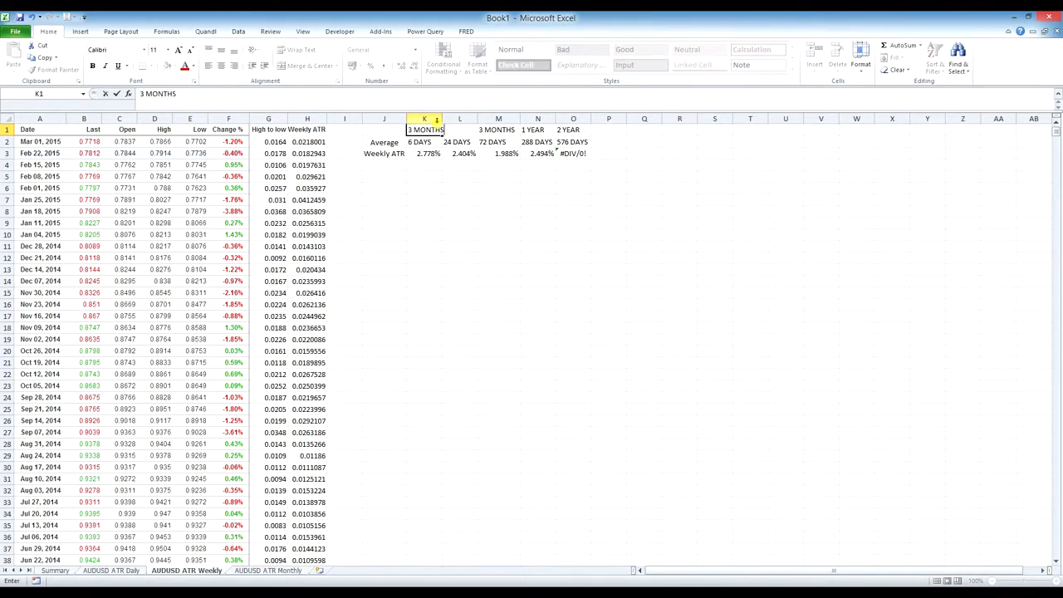
{"action": "key", "text": "Tab"}
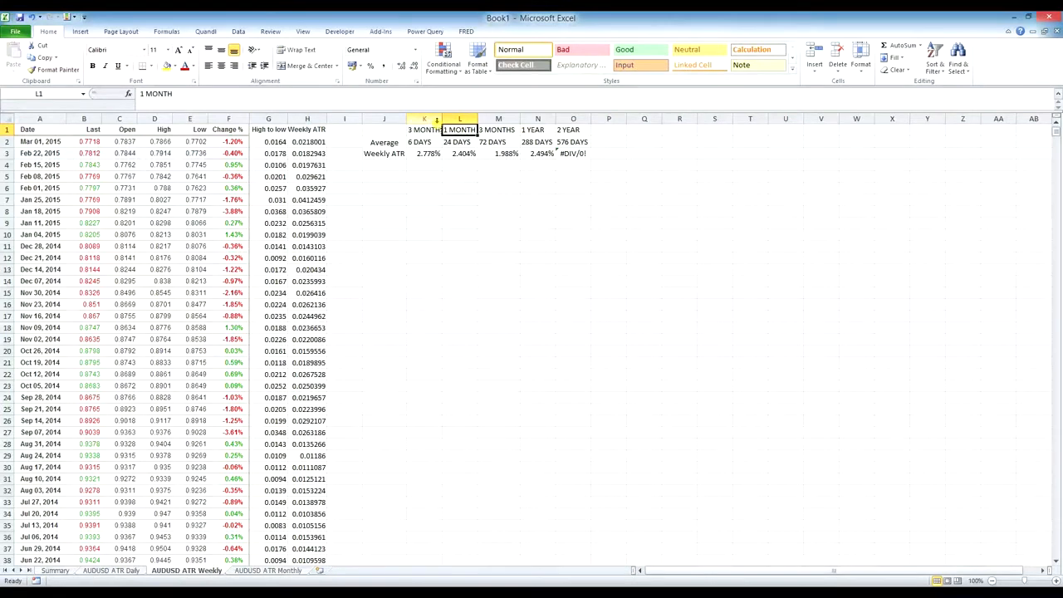
{"action": "type", "text": "6 MONTHS"}
{"action": "key", "text": "Tab"}
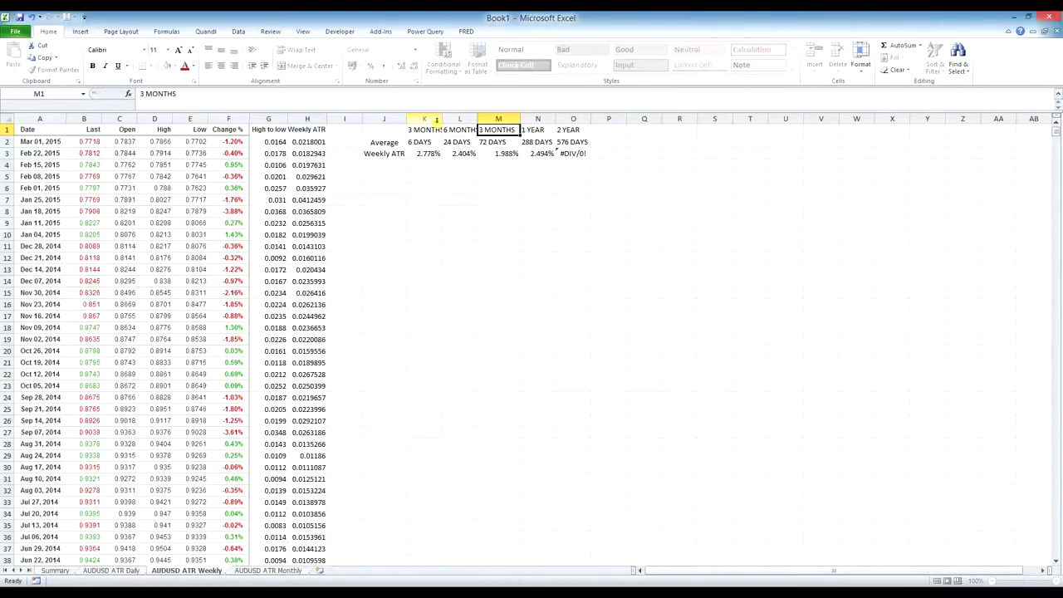
Set the headings in M1, N1 and O1 to 1 YEAR, 2 YEARS and 3 YEARS, and widen columns K and L
{"action": "type", "text": "1 YEAR"}
{"action": "key", "text": "Tab"}
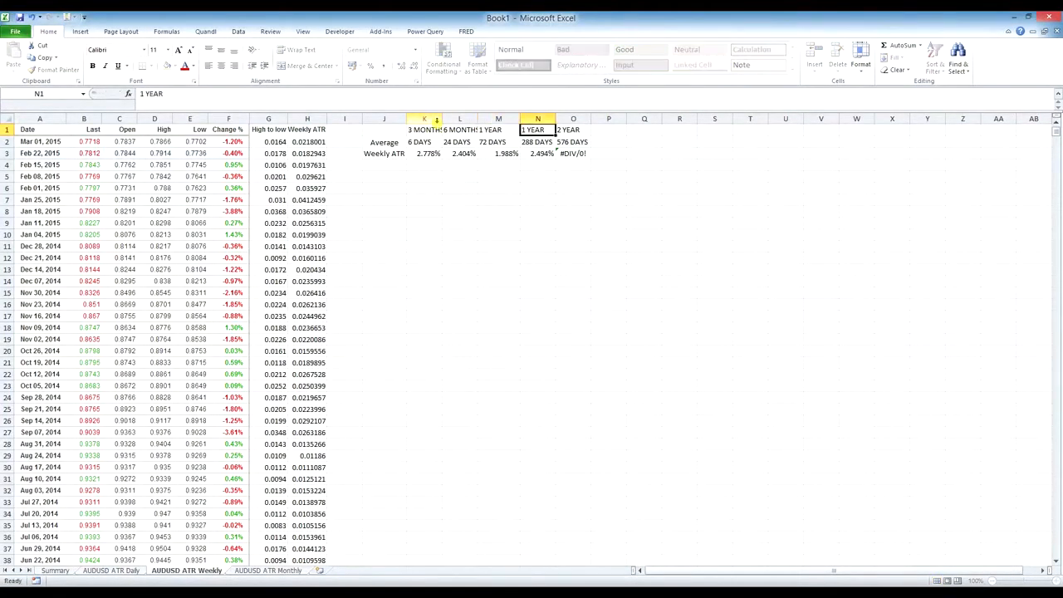
{"action": "type", "text": "2 YEARS"}
{"action": "key", "text": "Tab"}
{"action": "type", "text": "3 YEARS"}
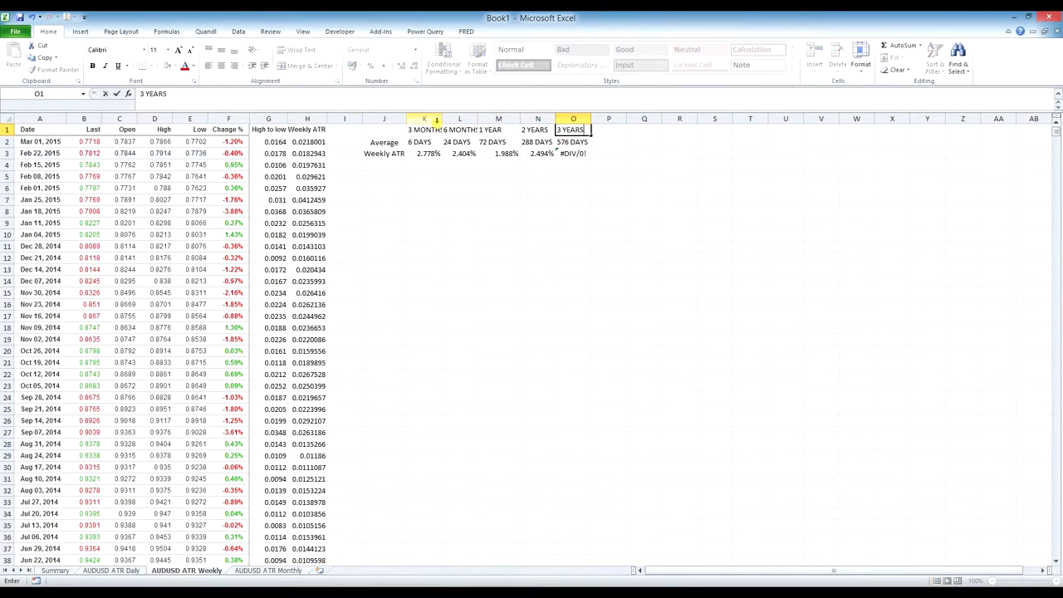
{"action": "key", "text": "Return"}
{"action": "left_click_drag", "start_coordinate": [442, 119], "coordinate": [490, 119]}
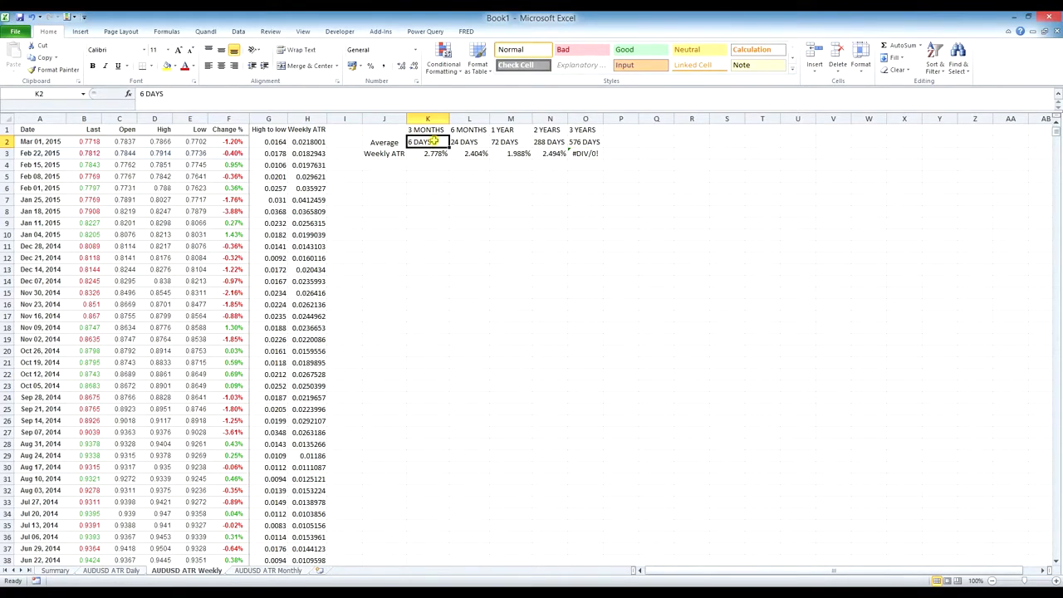
Relabel cells K2:O2 as 12 WEEKS, 26 WEEKS, 52 WEEKS, 104 WEEKS and 156 WEEKS, and widen columns N and O
{"action": "type", "text": "12 WEEKS"}
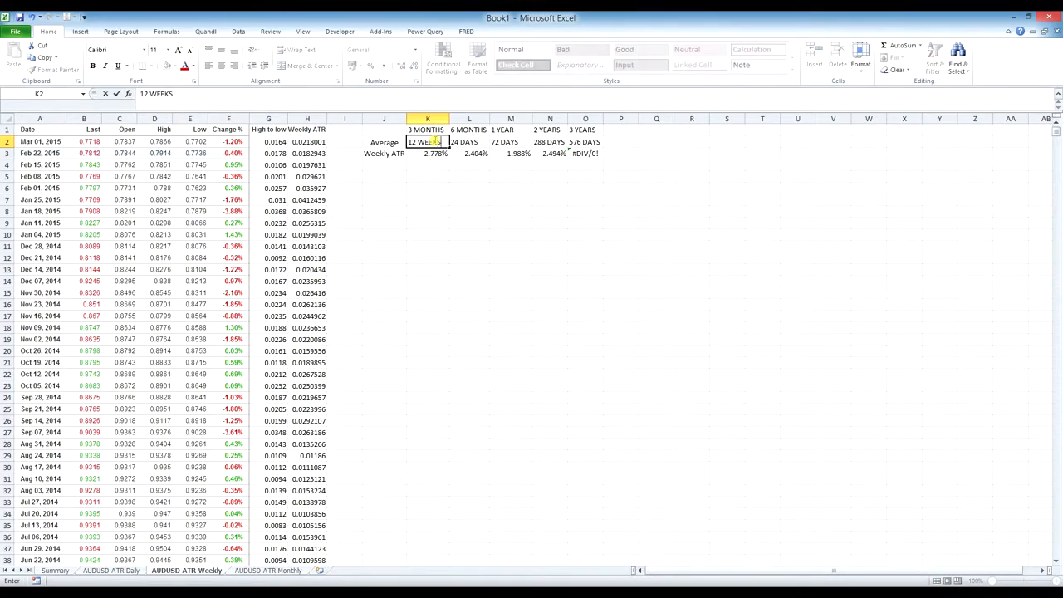
{"action": "key", "text": "Tab"}
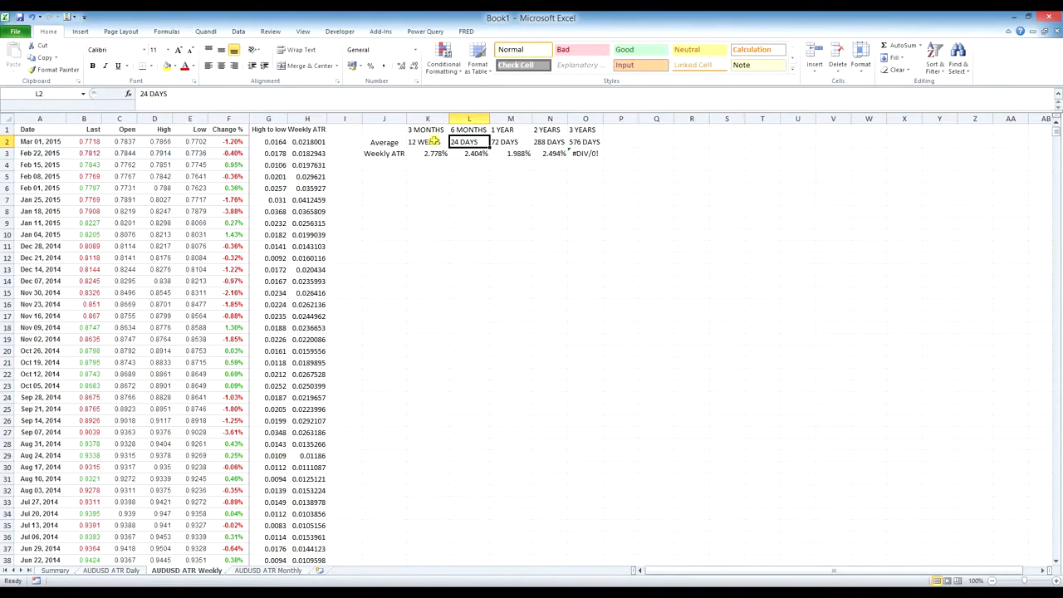
{"action": "type", "text": "26 WEEKS"}
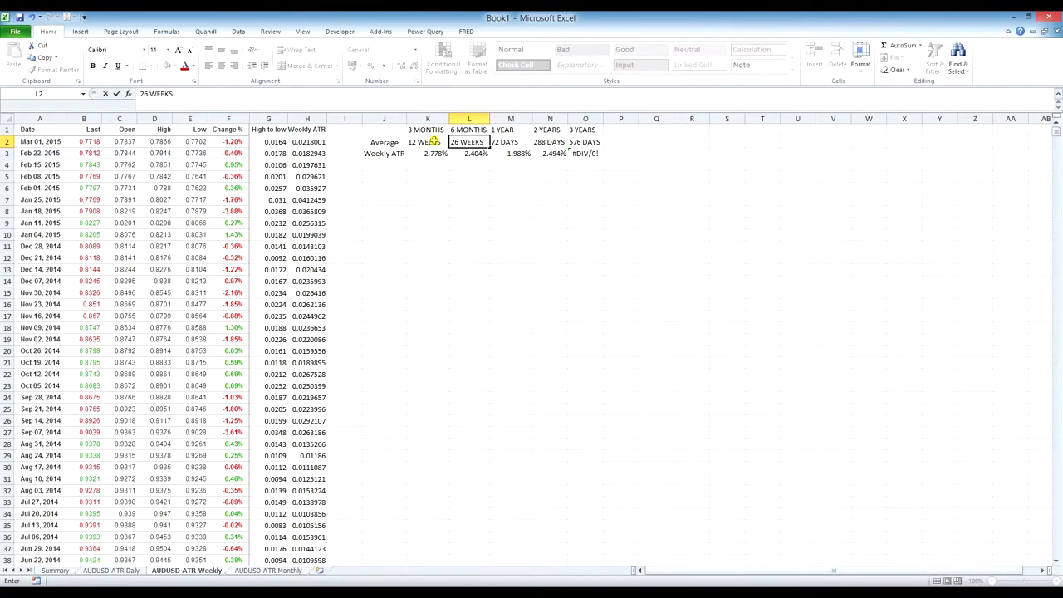
{"action": "key", "text": "Tab"}
{"action": "type", "text": "52 WEE"}
{"action": "key", "text": "Tab"}
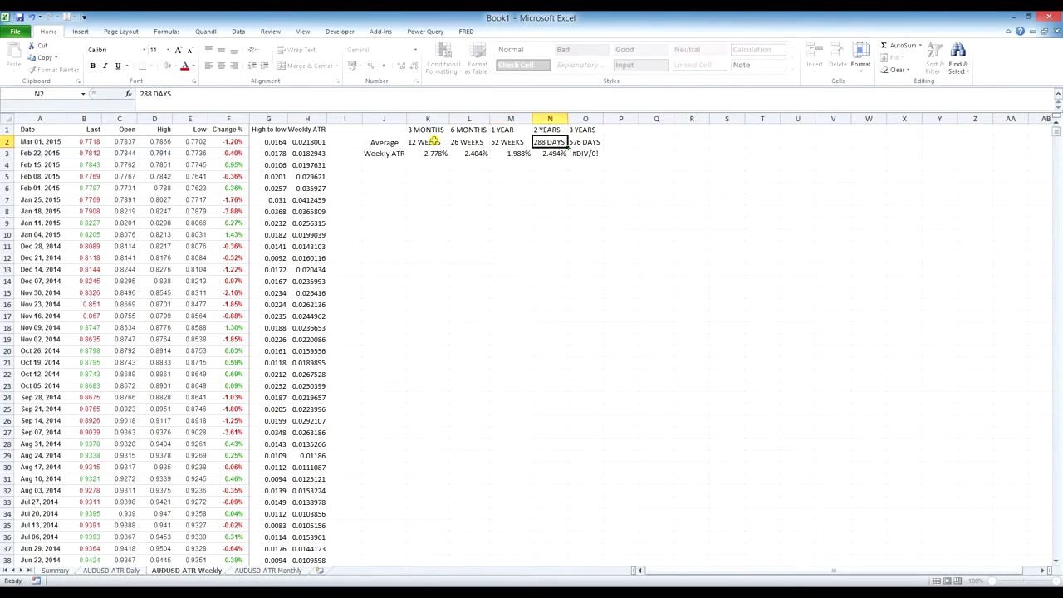
{"action": "type", "text": "104 WEEKS"}
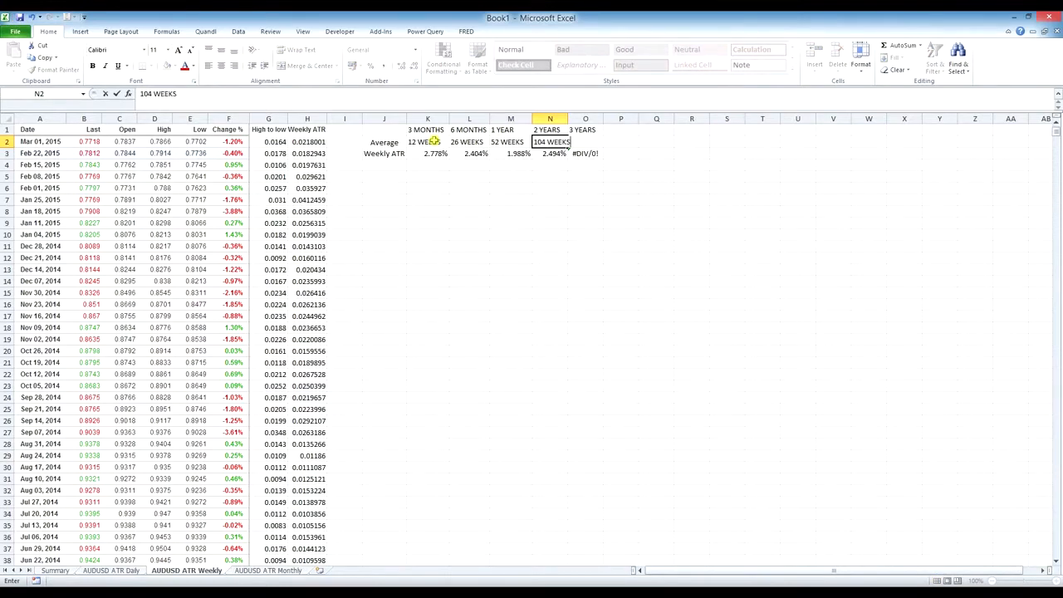
{"action": "key", "text": "Tab"}
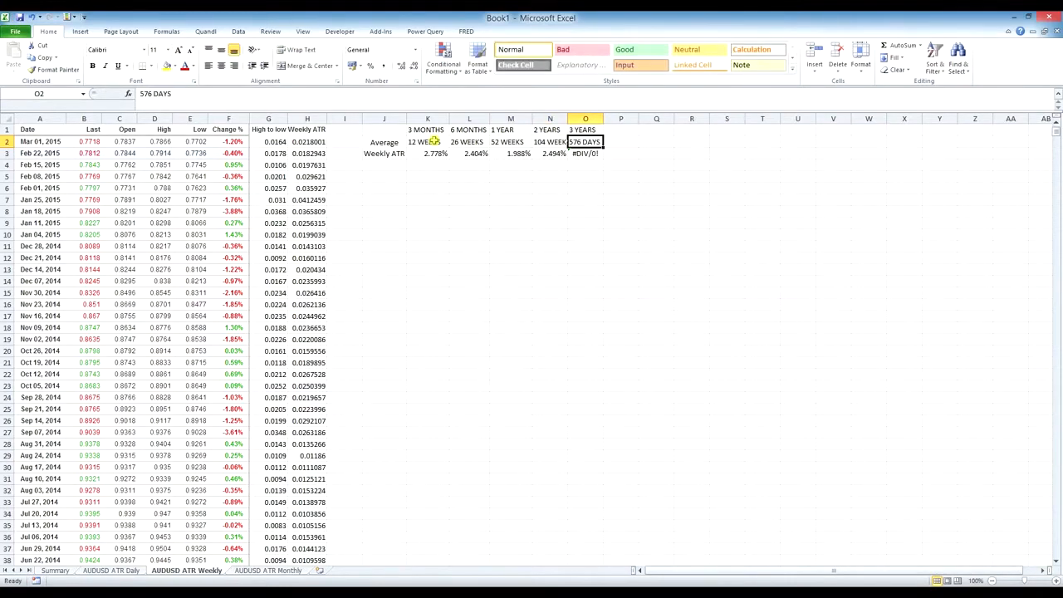
{"action": "type", "text": "156 WEEKS"}
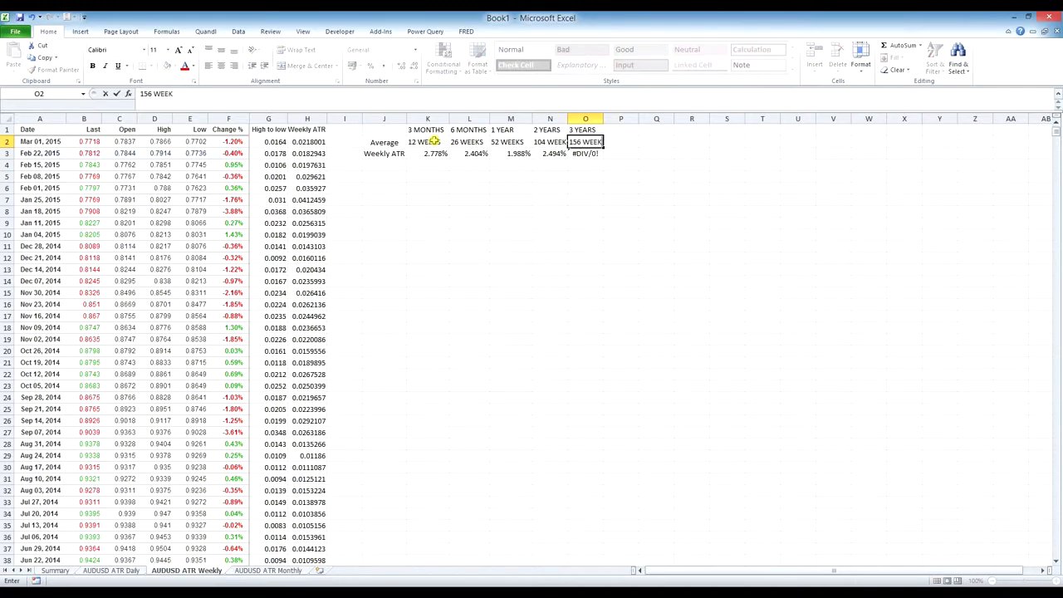
{"action": "key", "text": "Return"}
{"action": "left_click_drag", "start_coordinate": [569, 118], "coordinate": [616, 116]}
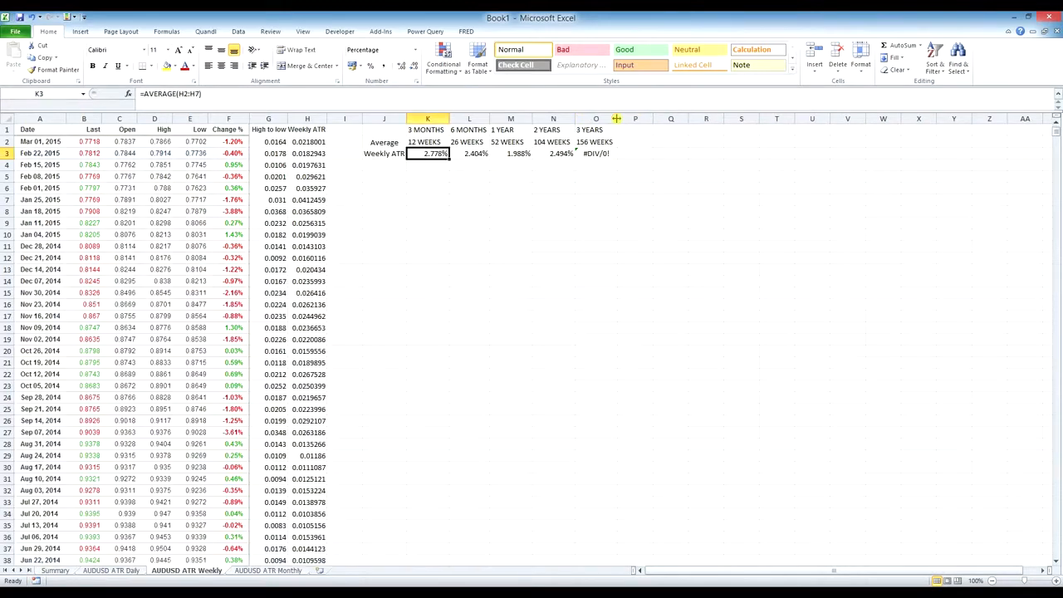
Change the 3-month average in K3 to =AVERAGE(H2:H13)
{"action": "double_click", "coordinate": [424, 155]}
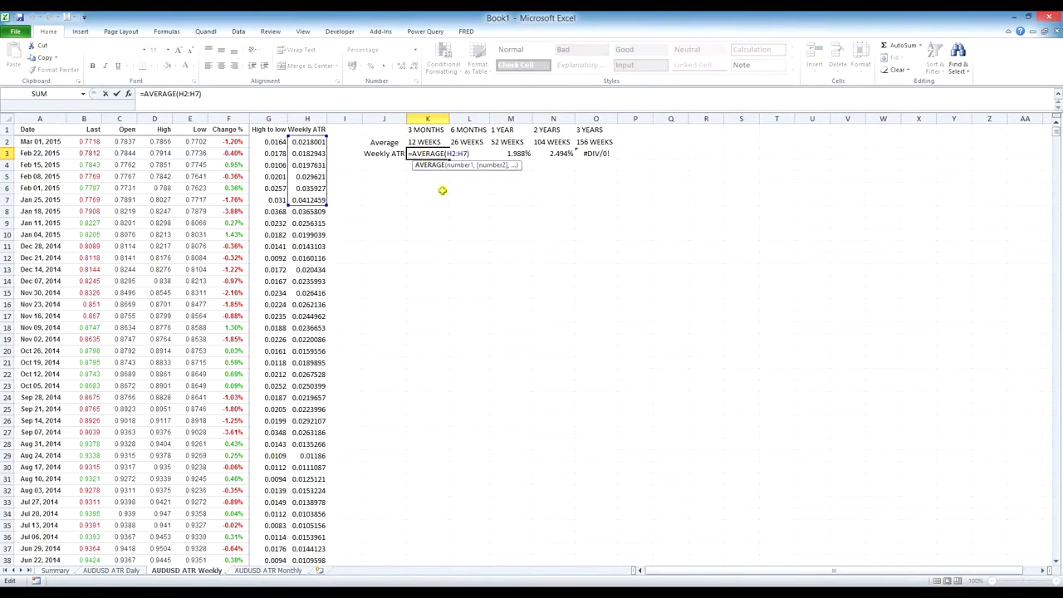
{"action": "key", "text": "Escape"}
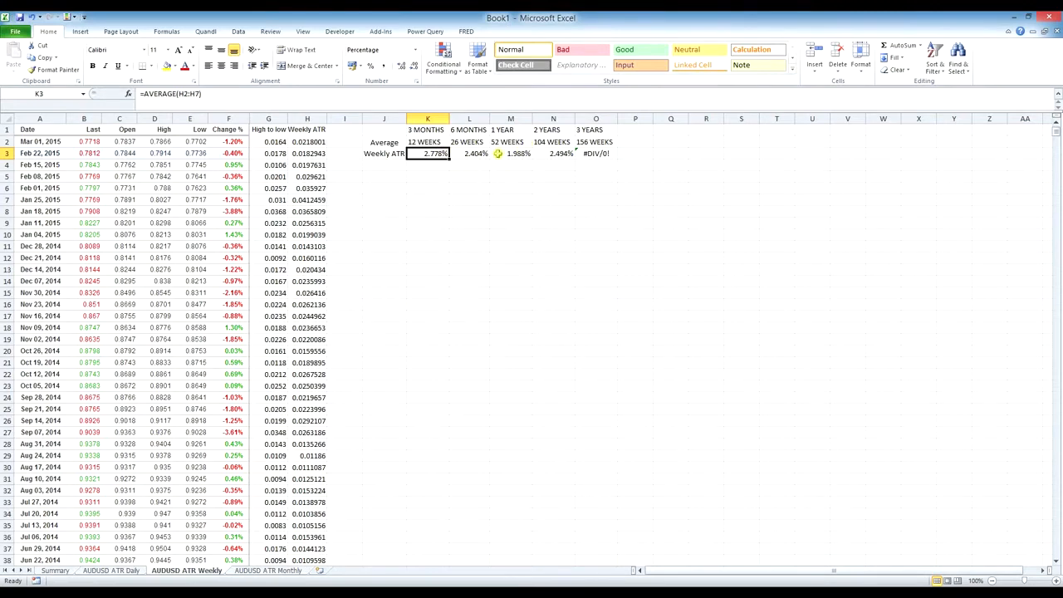
{"action": "double_click", "coordinate": [431, 154]}
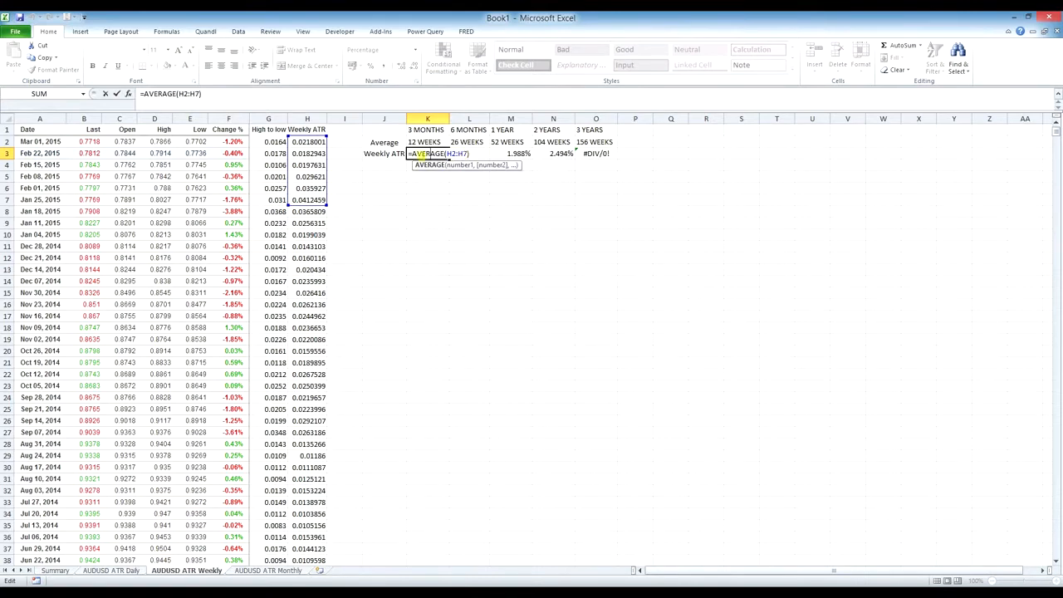
{"action": "left_click", "coordinate": [467, 153]}
{"action": "key", "text": "BackSpace"}
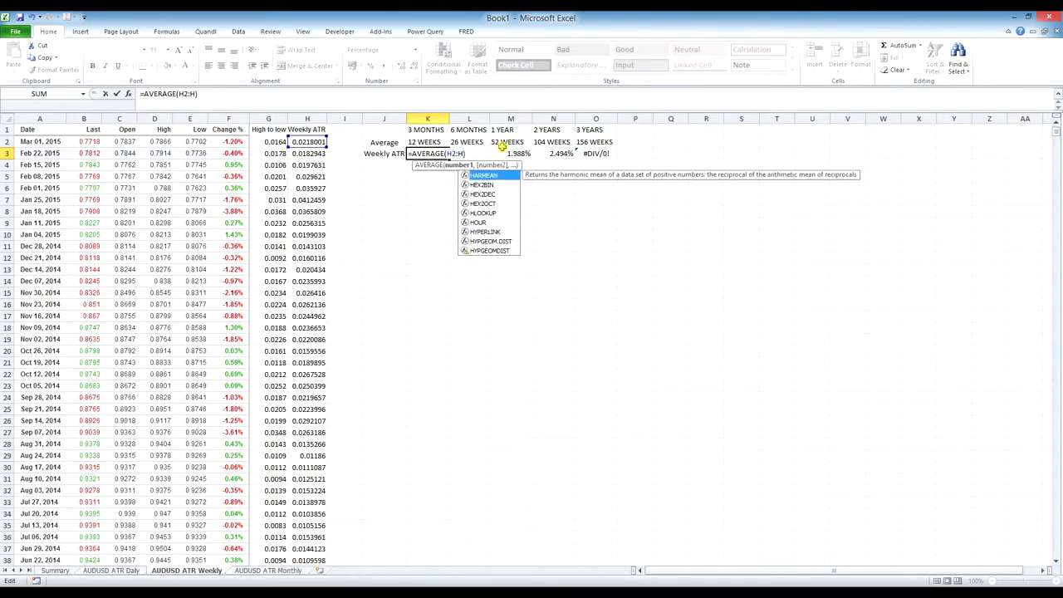
{"action": "type", "text": "13"}
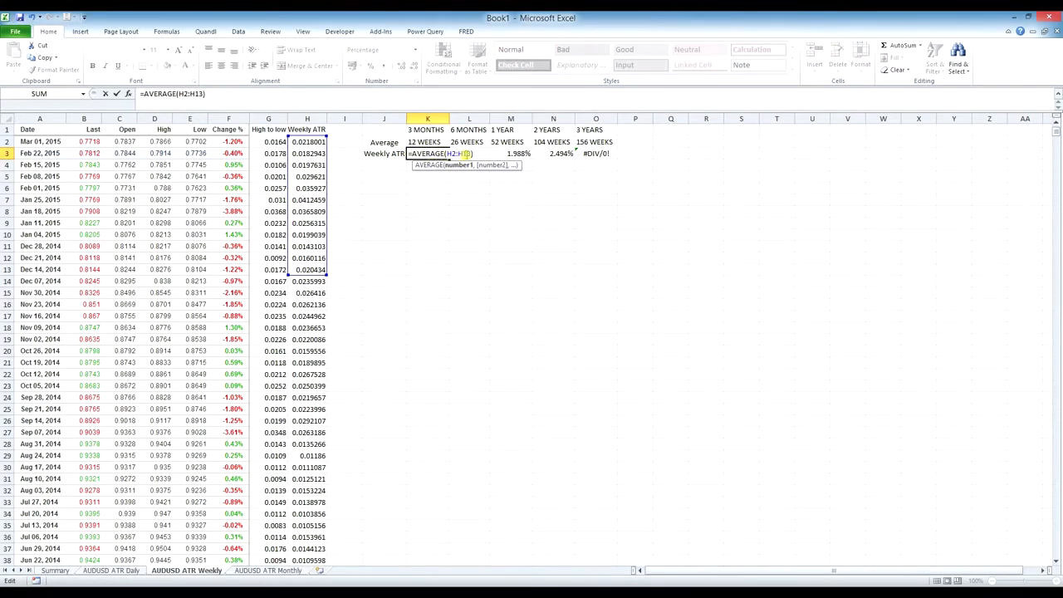
{"action": "key", "text": "Tab"}
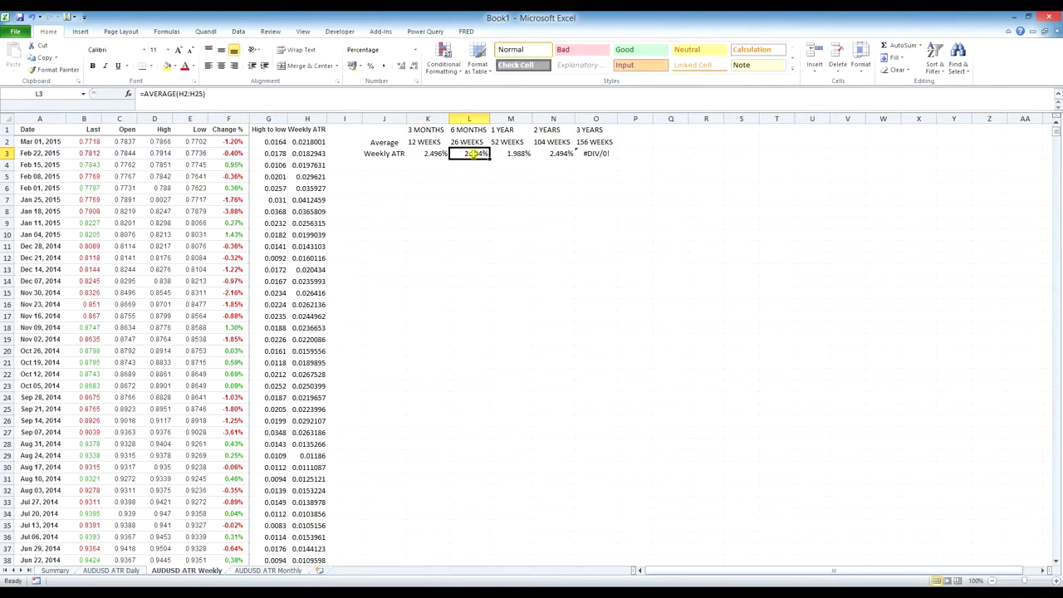
Change the 6-month average formula in L3 to cover H2:H27
{"action": "double_click", "coordinate": [471, 155]}
{"action": "left_click", "coordinate": [510, 153]}
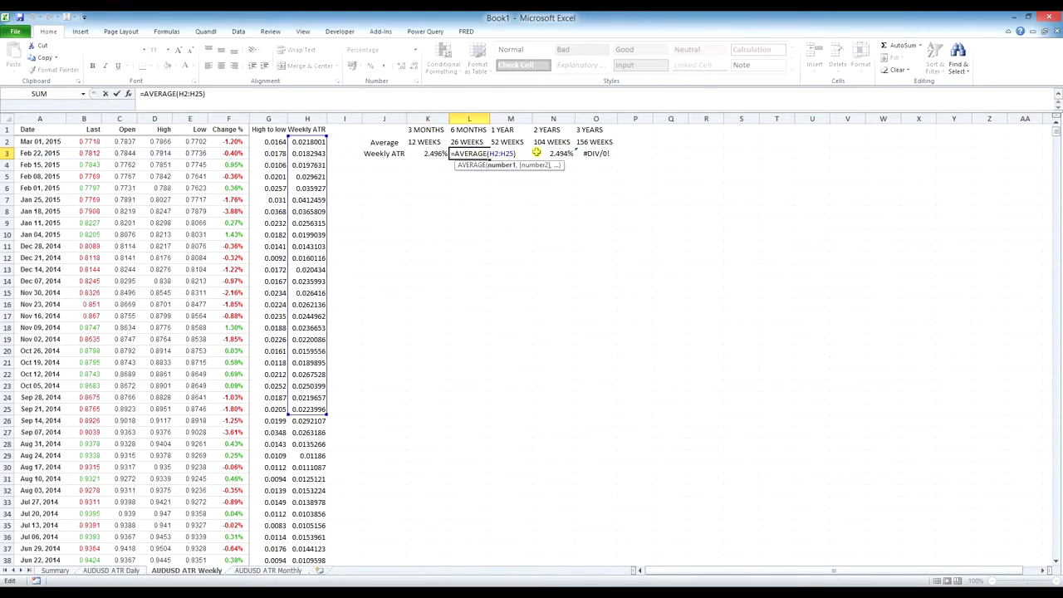
{"action": "key", "text": "BackSpace"}
{"action": "type", "text": "27"}
{"action": "key", "text": "BackSpace"}
{"action": "key", "text": "BackSpace"}
{"action": "type", "text": "7"}
{"action": "key", "text": "Return"}
Change the 1-year average formula in M3 to cover H2:H54
{"action": "double_click", "coordinate": [519, 154]}
{"action": "left_click", "coordinate": [555, 154]}
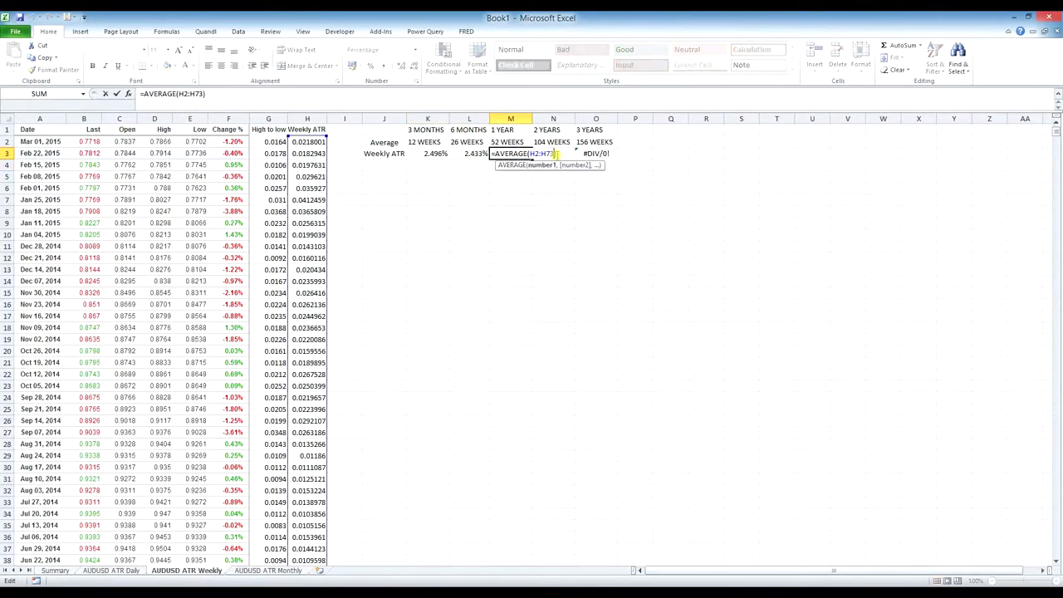
{"action": "key", "text": "BackSpace"}
{"action": "key", "text": "BackSpace"}
{"action": "type", "text": "54"}
{"action": "key", "text": "Tab"}
Change the 2-year average formula in N3 to cover H2:H105
{"action": "double_click", "coordinate": [555, 154]}
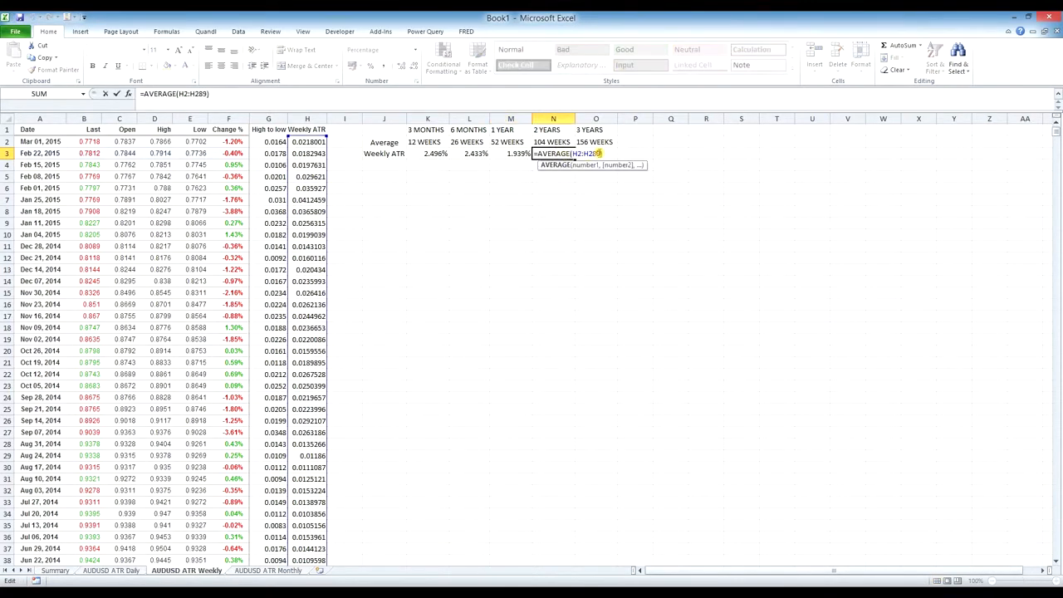
{"action": "key", "text": "BackSpace"}
{"action": "key", "text": "BackSpace"}
{"action": "key", "text": "BackSpace"}
{"action": "type", "text": "105"}
{"action": "left_click", "coordinate": [604, 160]}
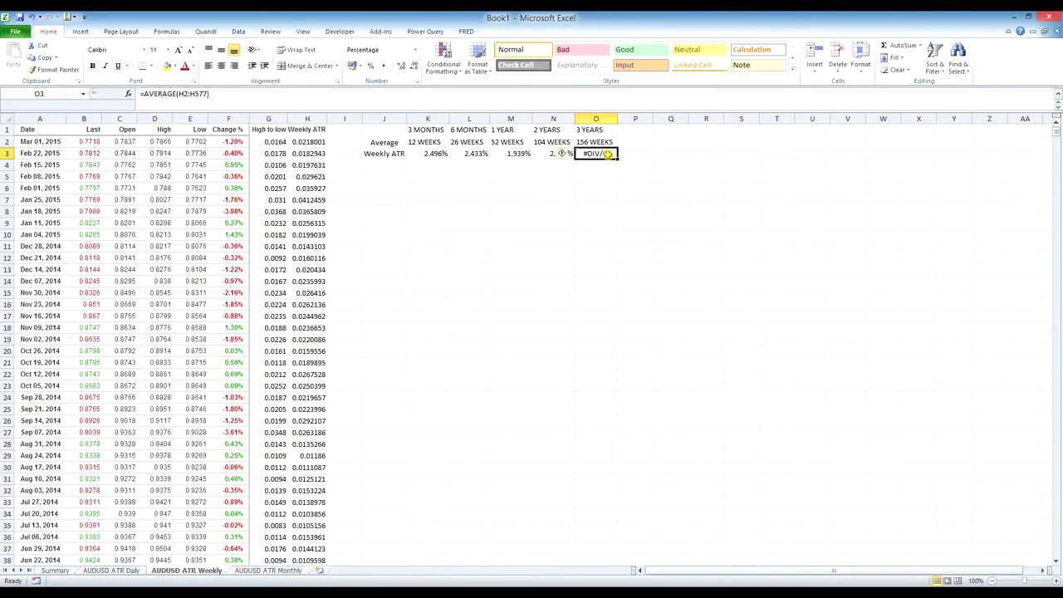
Change the 3-year average in O3 to =AVERAGE(H2:H157)
{"action": "double_click", "coordinate": [605, 159]}
{"action": "left_click", "coordinate": [644, 155]}
{"action": "key", "text": "BackSpace"}
{"action": "key", "text": "BackSpace"}
{"action": "key", "text": "BackSpace"}
{"action": "type", "text": "157"}
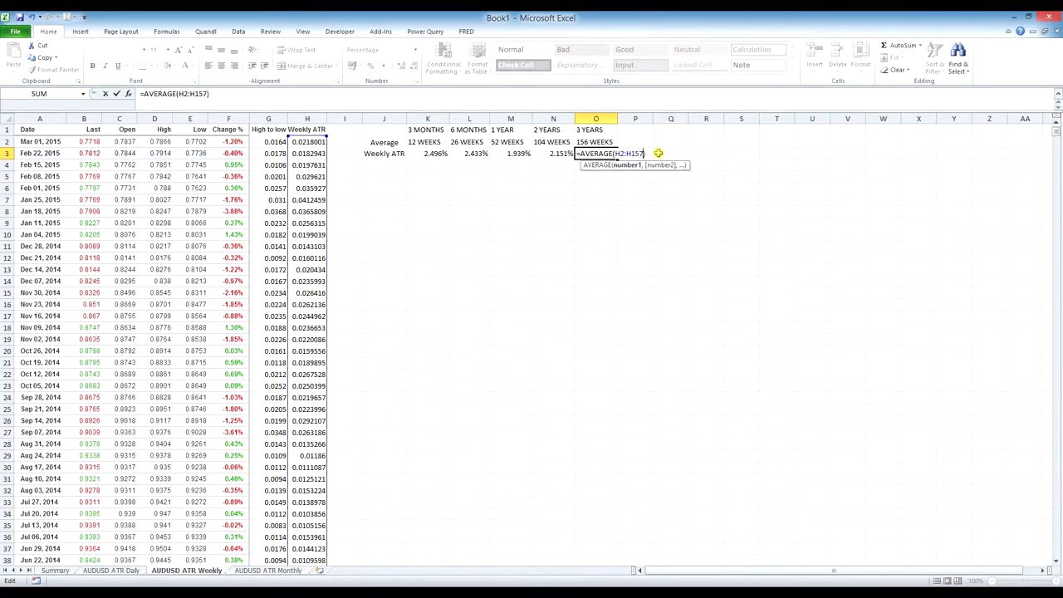
{"action": "key", "text": "Return"}
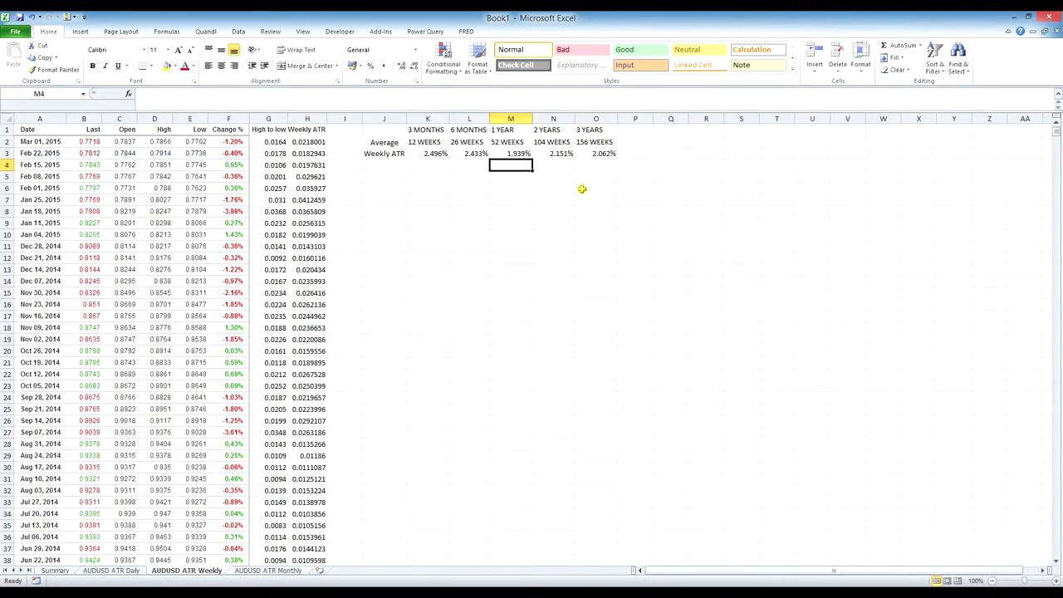
Review the weekly averages table in K1:O3, comparing the 3-month and 3-year Weekly ATR averages
{"action": "left_click", "coordinate": [433, 154]}
{"action": "left_click_drag", "start_coordinate": [426, 128], "coordinate": [598, 153]}
{"action": "left_click", "coordinate": [554, 173]}
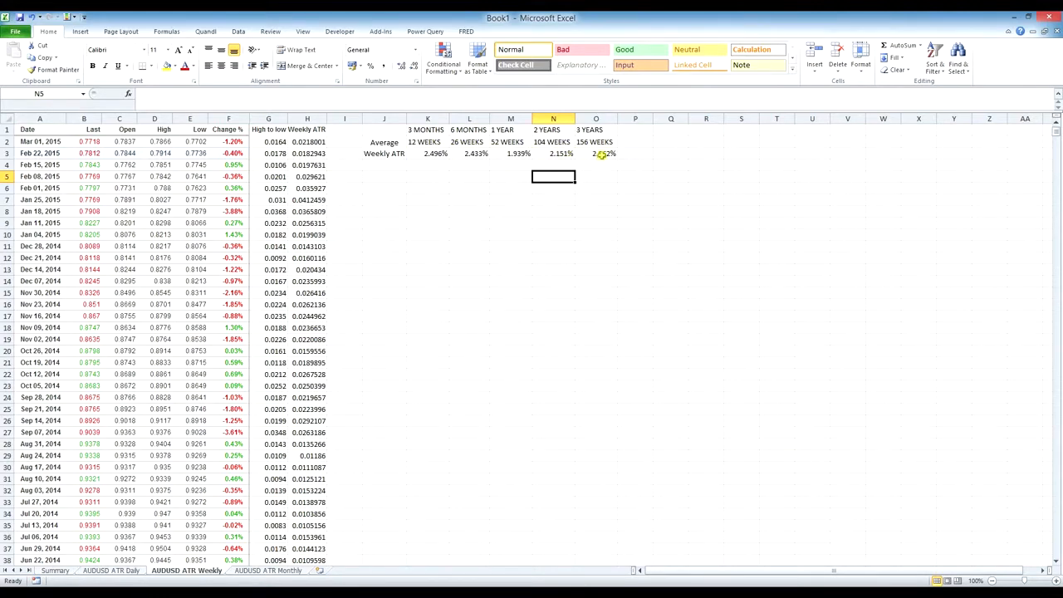
{"action": "left_click", "coordinate": [603, 154]}
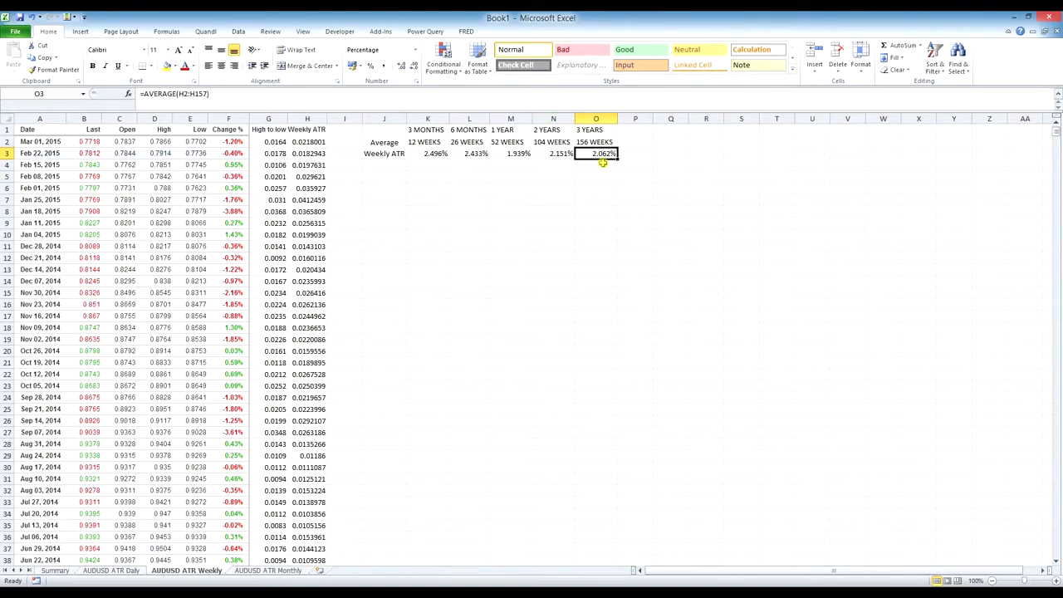
{"action": "left_click", "coordinate": [436, 155]}
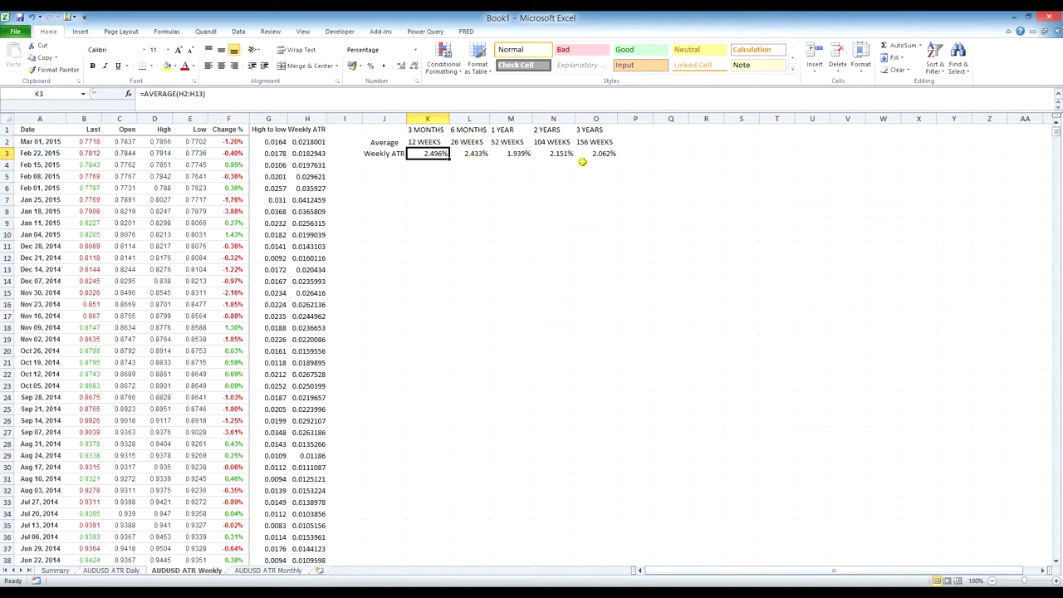
On the AUDUSD ATR Monthly sheet, rename the H1 header to Monthly ATR and widen column H to fit
{"action": "left_click", "coordinate": [264, 572]}
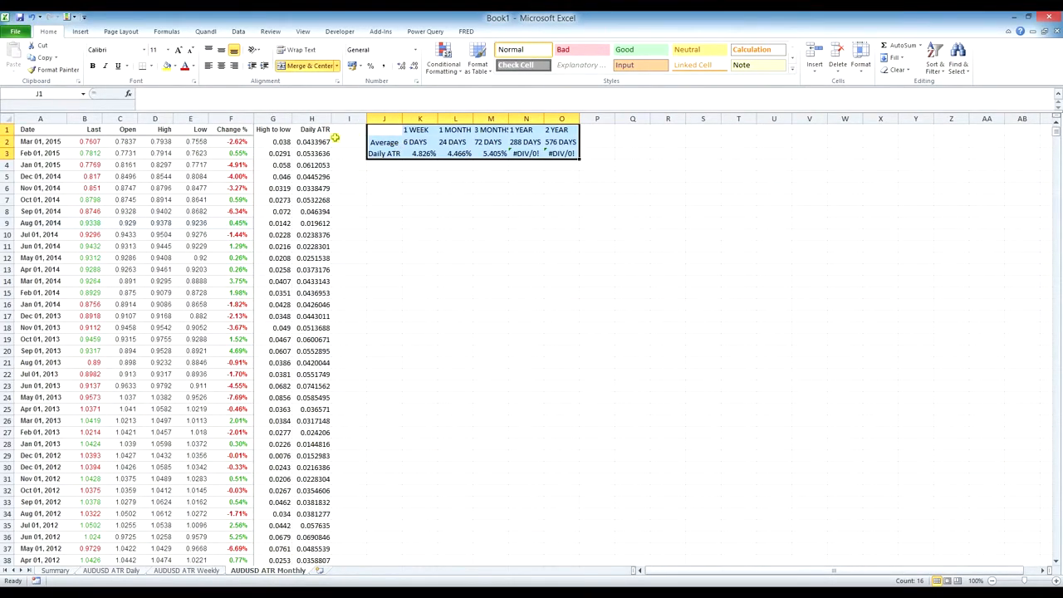
{"action": "left_click", "coordinate": [314, 130]}
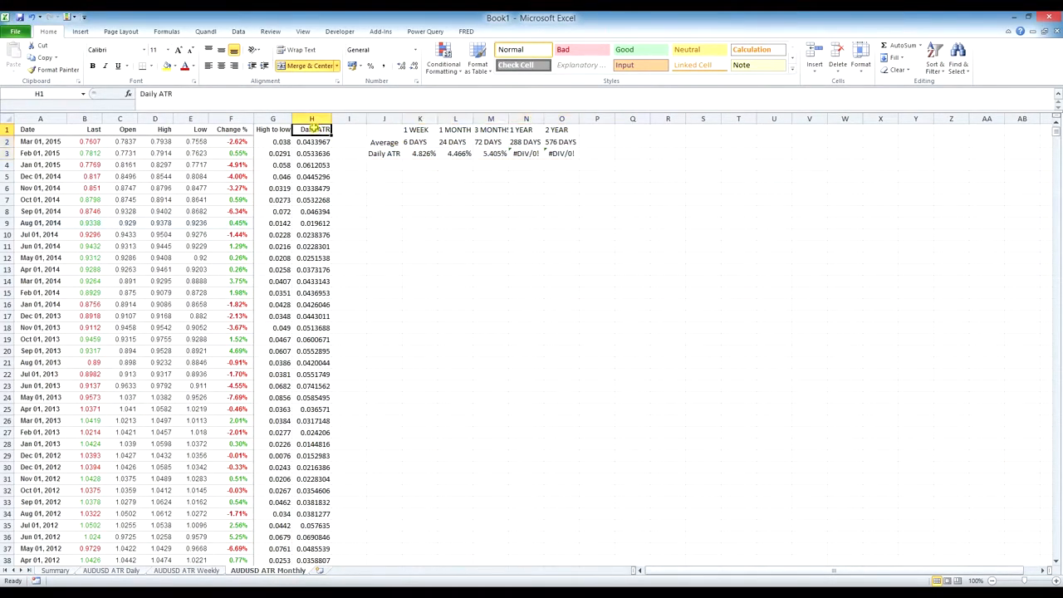
{"action": "double_click", "coordinate": [314, 130]}
{"action": "left_click_drag", "start_coordinate": [314, 130], "coordinate": [298, 130]}
{"action": "type", "text": "m"}
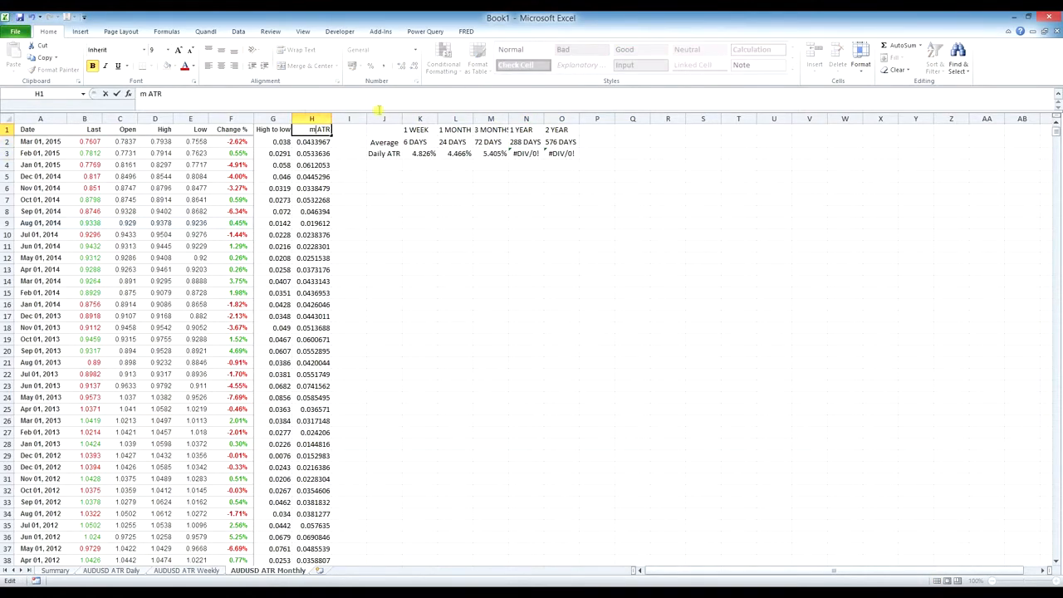
{"action": "key", "text": "BackSpace"}
{"action": "type", "text": "Monthly"}
{"action": "left_click", "coordinate": [349, 129]}
{"action": "left_click_drag", "start_coordinate": [331, 118], "coordinate": [339, 118]}
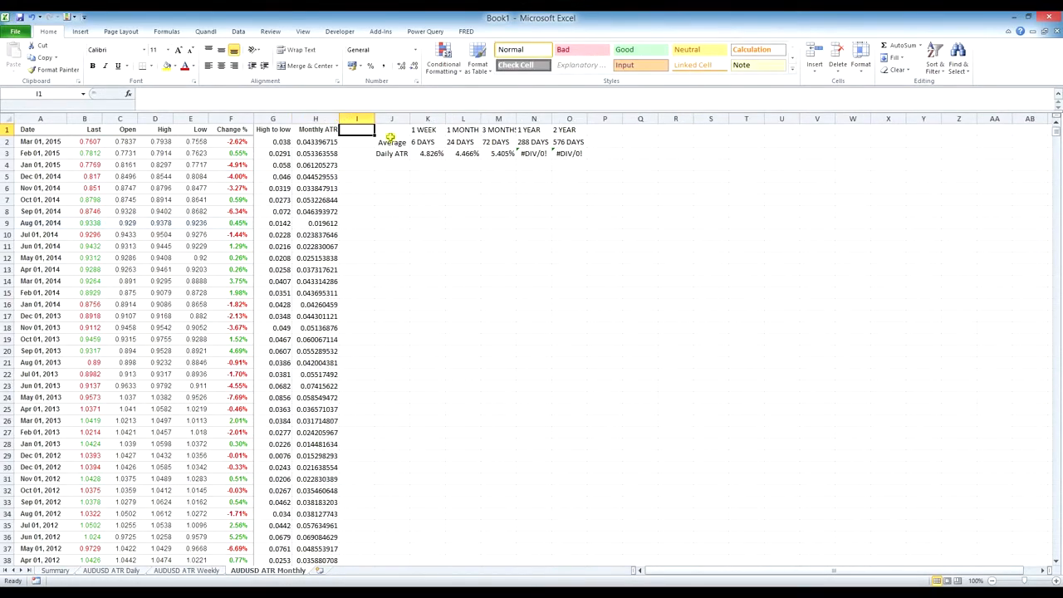
Replace the period headings in K1:O1 with 6 MONTH, 1 YEAR, 2 YEARS, 3 YEARS and 5 YEARS
{"action": "left_click", "coordinate": [428, 128]}
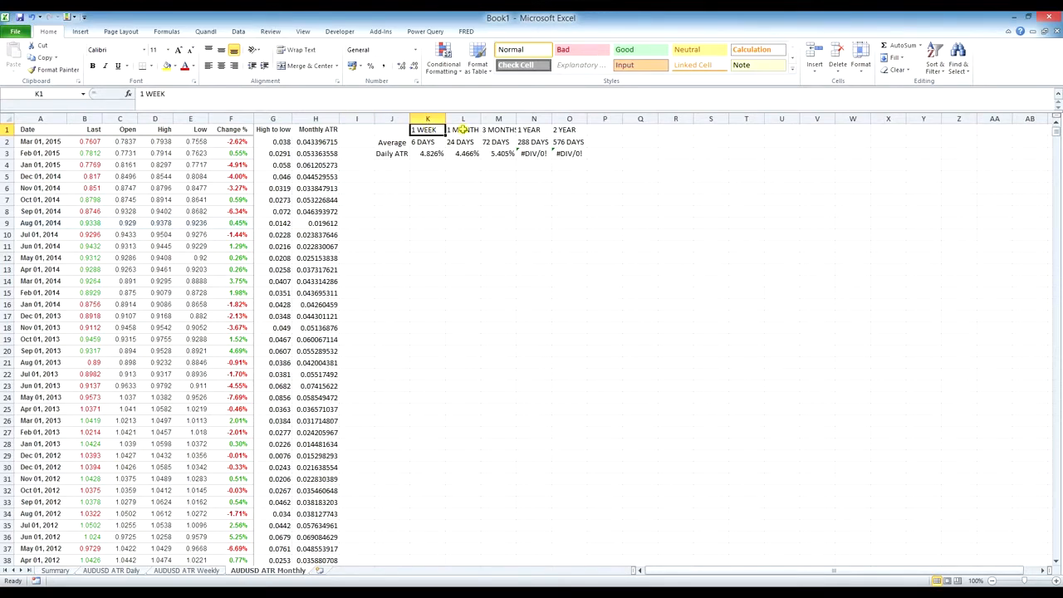
{"action": "type", "text": "6"}
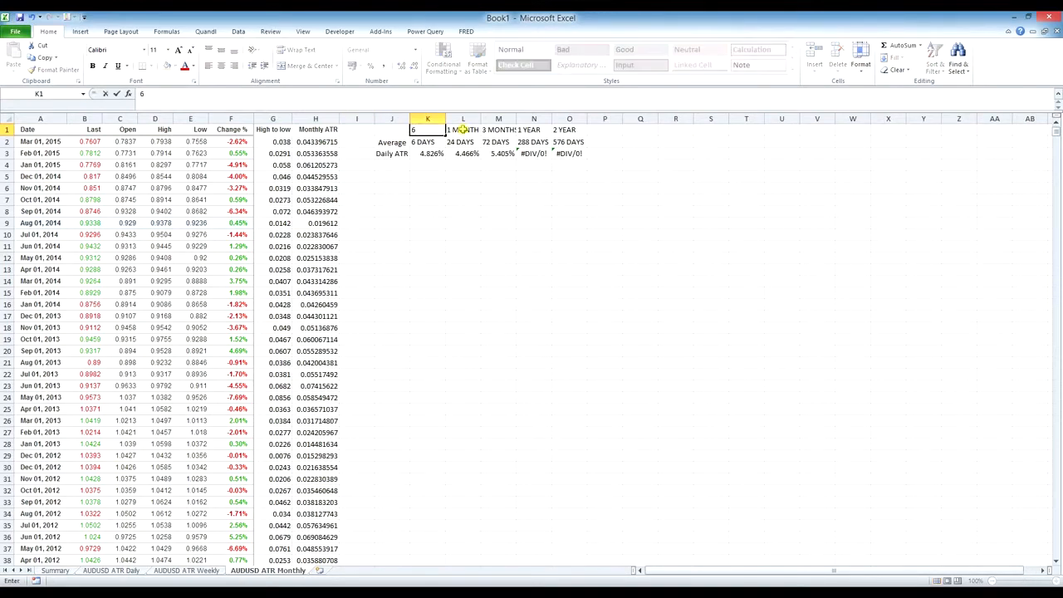
{"action": "type", "text": " MONTH"}
{"action": "key", "text": "Tab"}
{"action": "type", "text": "1 YEAR"}
{"action": "key", "text": "Tab"}
{"action": "type", "text": "2"}
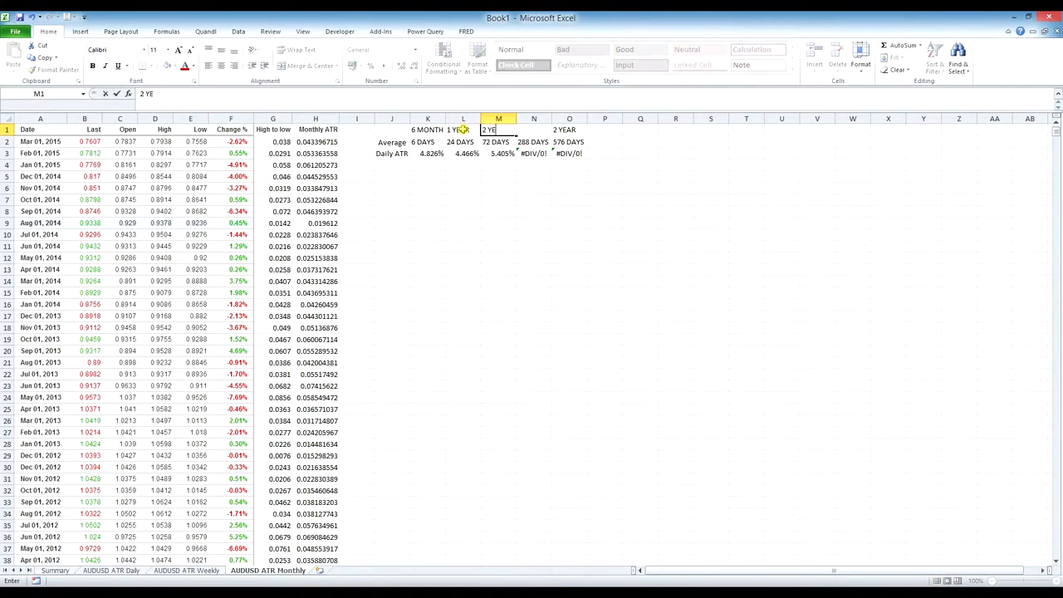
{"action": "type", "text": " YEARS"}
{"action": "key", "text": "Tab"}
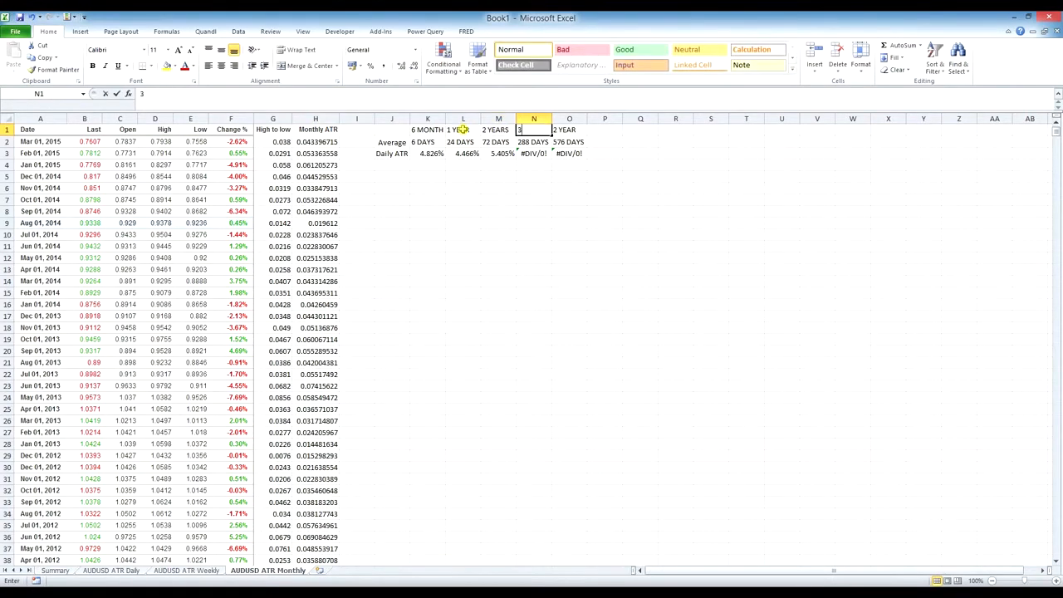
{"action": "type", "text": "3 YEARS"}
{"action": "key", "text": "Tab"}
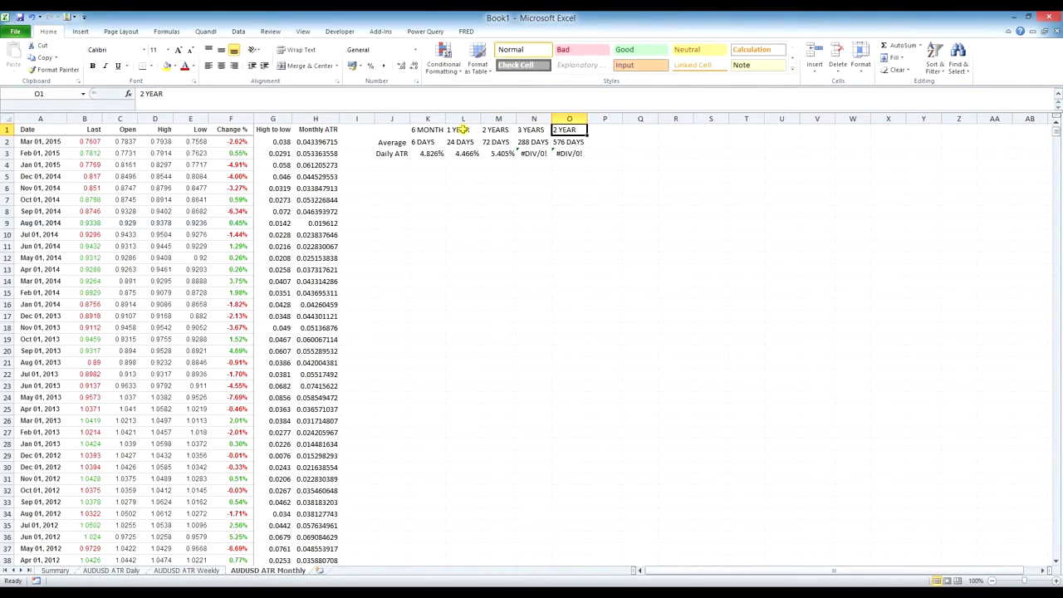
{"action": "type", "text": "5 YEAR"}
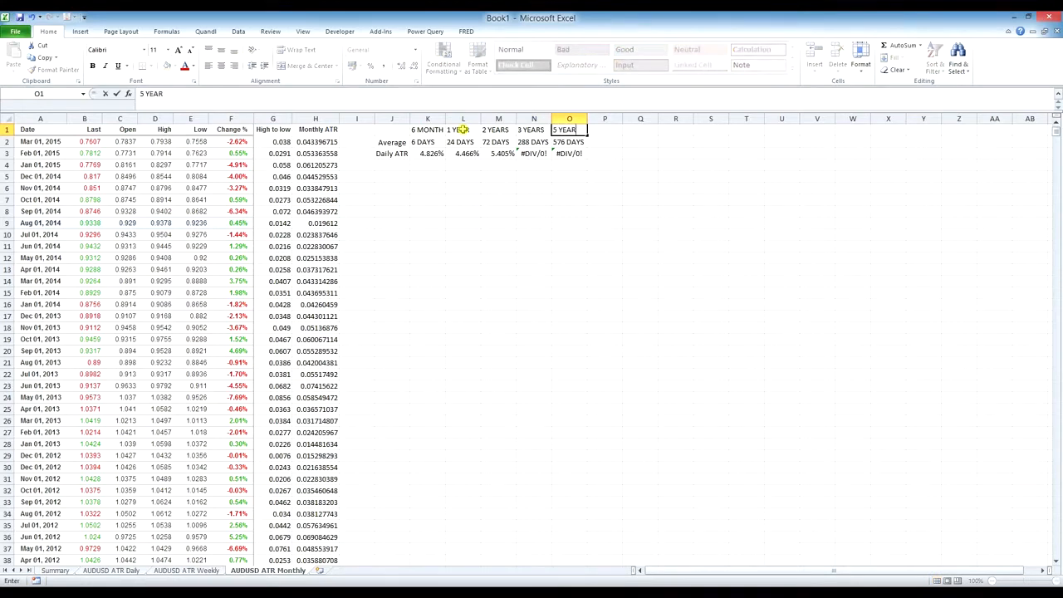
{"action": "type", "text": "S"}
{"action": "key", "text": "Return"}
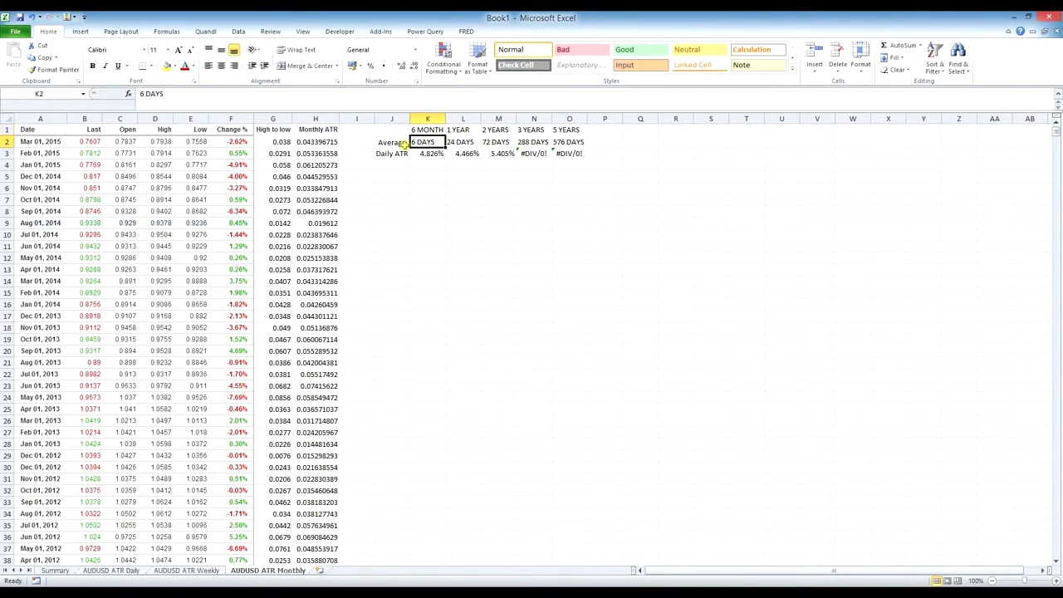
Change the merged row label in J2 to Average Monthly ATR and widen column J to fit
{"action": "double_click", "coordinate": [392, 153]}
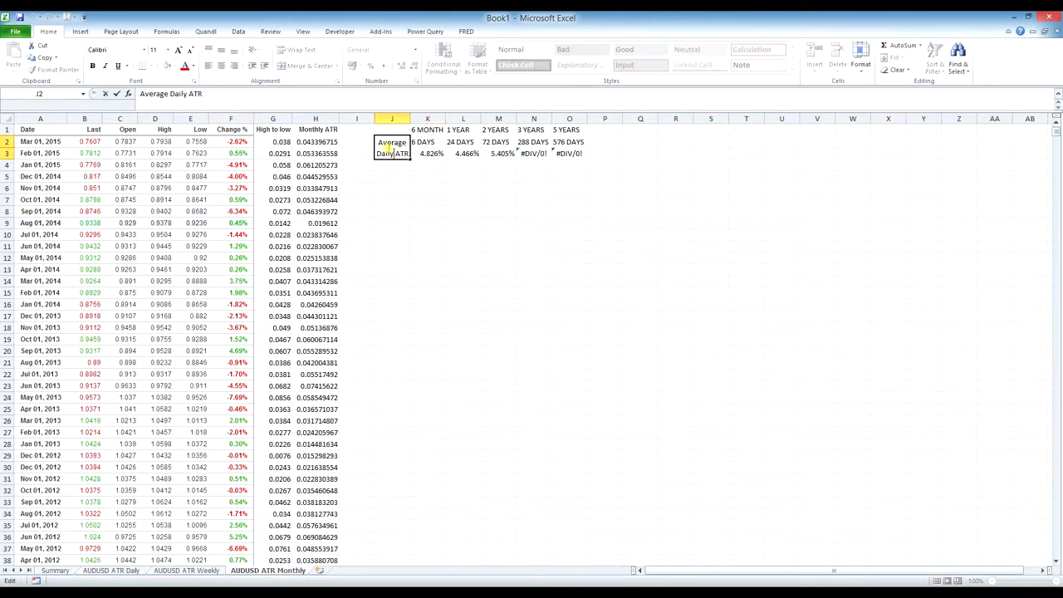
{"action": "left_click_drag", "start_coordinate": [392, 152], "coordinate": [375, 153]}
{"action": "key", "text": "BackSpace"}
{"action": "type", "text": "Monthly"}
{"action": "key", "text": "Return"}
{"action": "key", "text": "Return"}
{"action": "left_click_drag", "start_coordinate": [411, 119], "coordinate": [423, 119]}
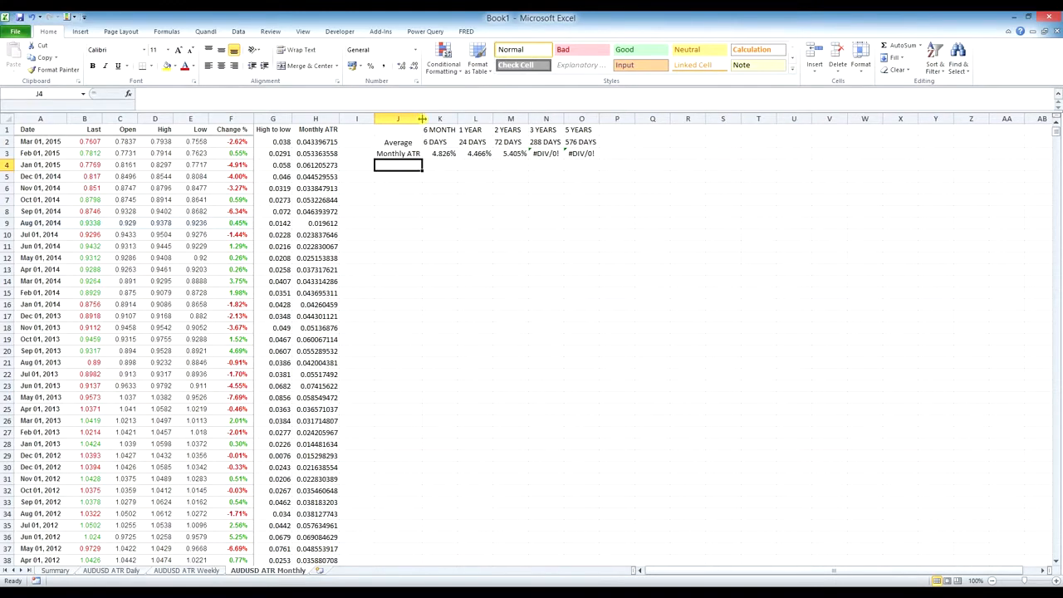
Enter 6 MONTHS, 12 MONTHS, 24 MONTHS, 36 MONTHS and 60 MONTHS in K2:O2, and widen columns K to O to fit
{"action": "left_click", "coordinate": [436, 142]}
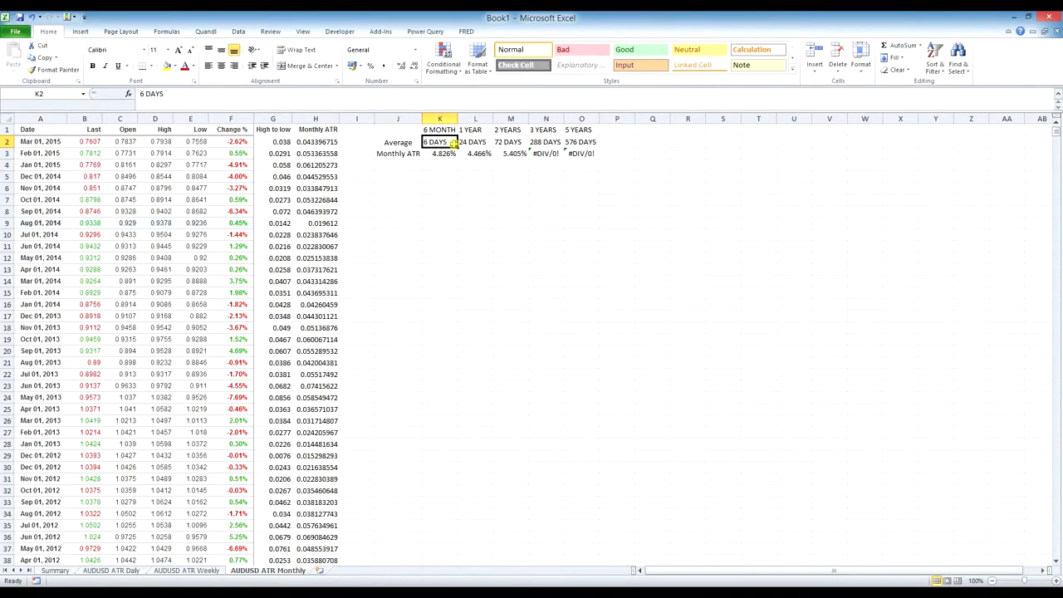
{"action": "type", "text": "6 MONTHS"}
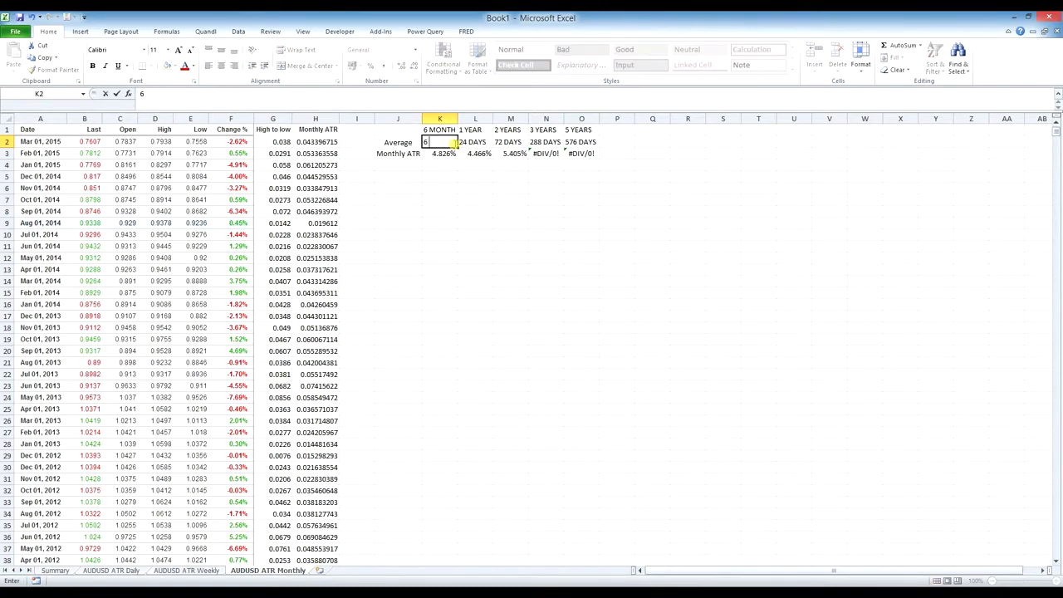
{"action": "key", "text": "Tab"}
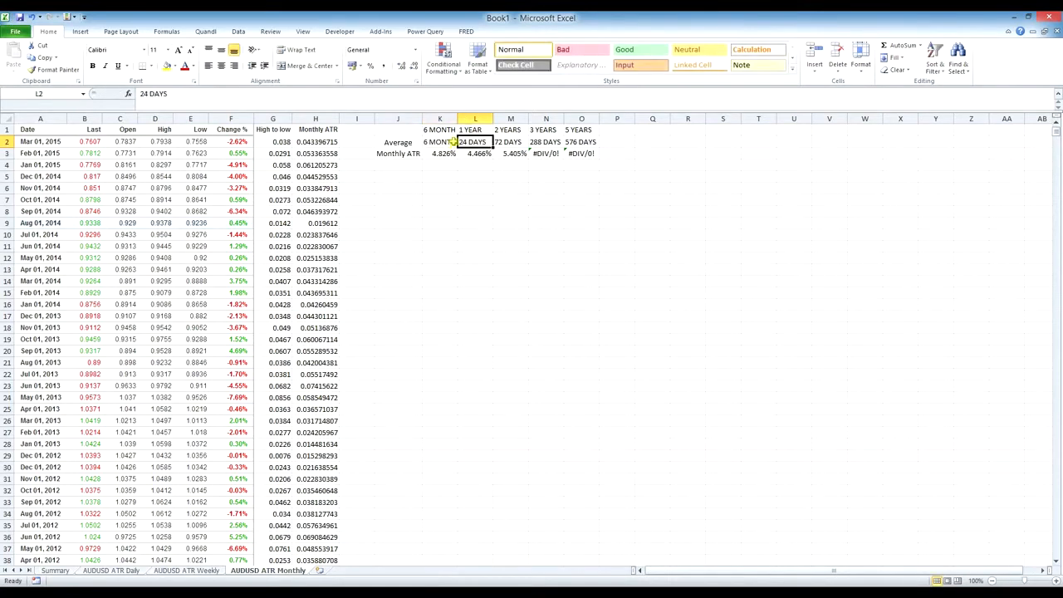
{"action": "double_click", "coordinate": [457, 119]}
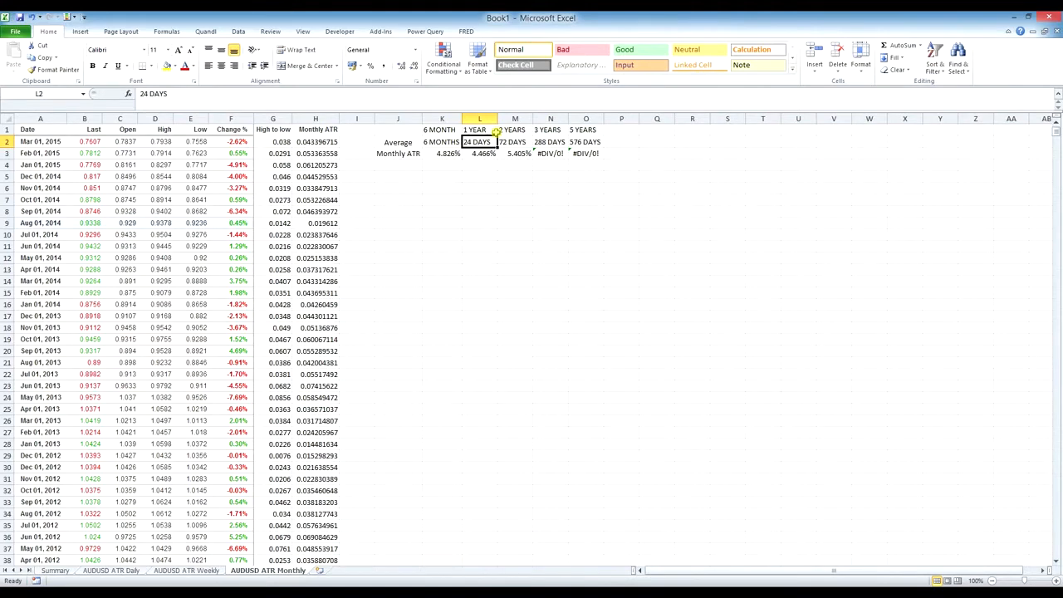
{"action": "type", "text": "12 MONTHS"}
{"action": "key", "text": "Tab"}
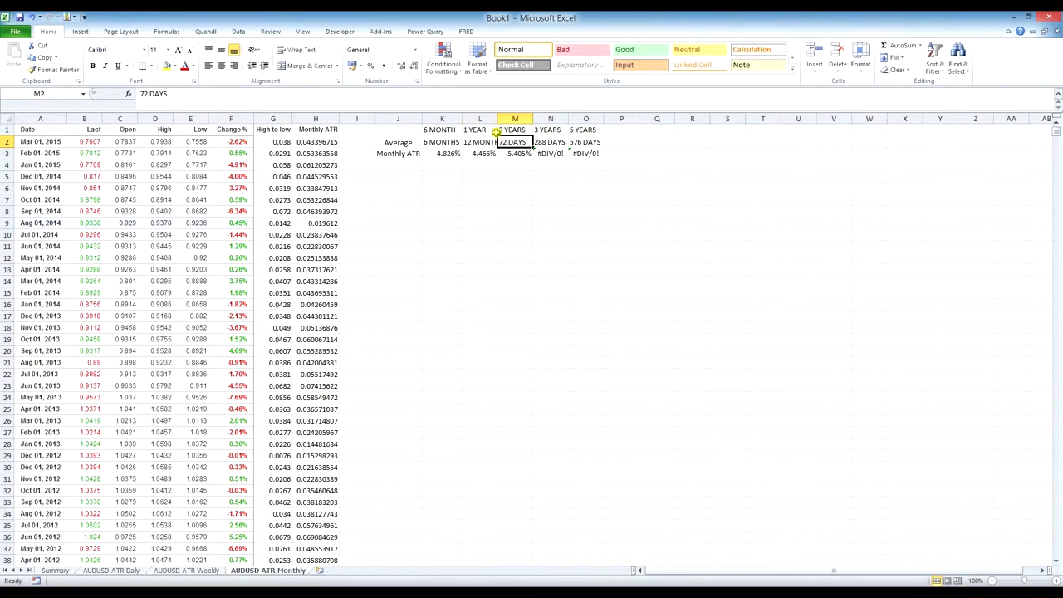
{"action": "type", "text": "24 MONTHS"}
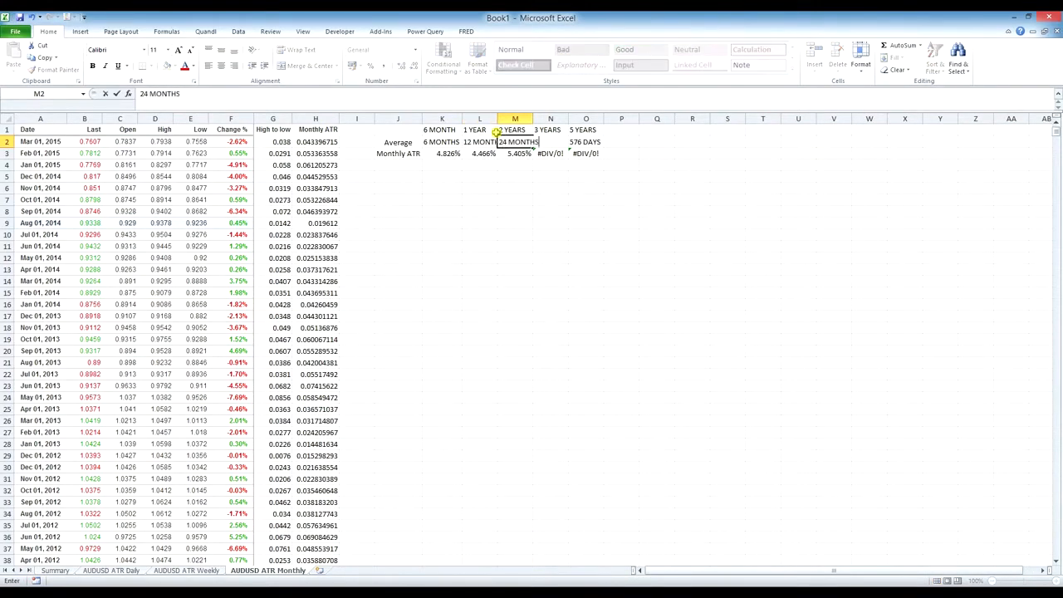
{"action": "key", "text": "Tab"}
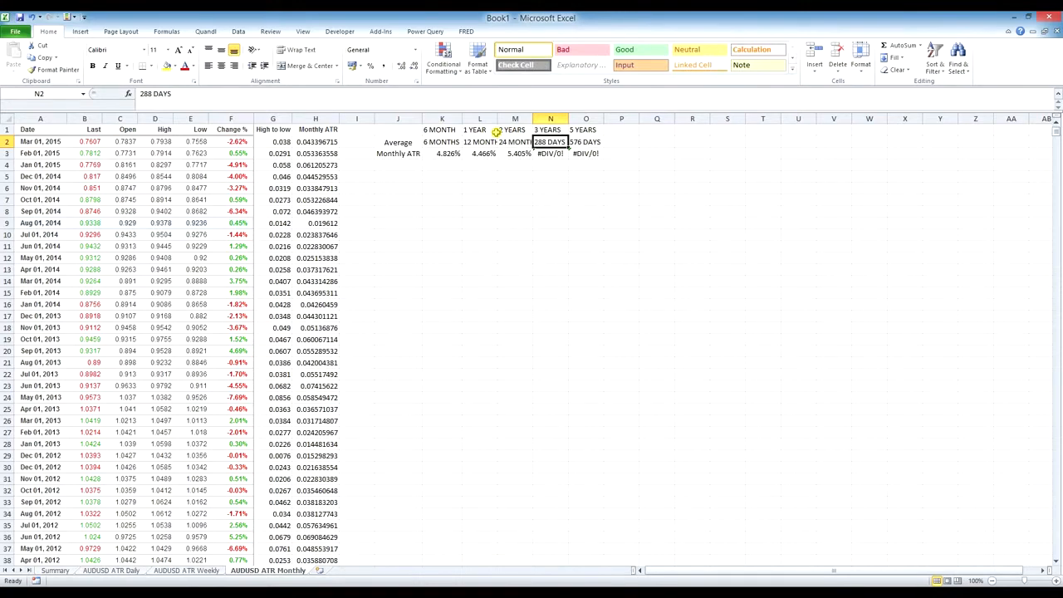
{"action": "type", "text": "36 MONTHS"}
{"action": "key", "text": "Tab"}
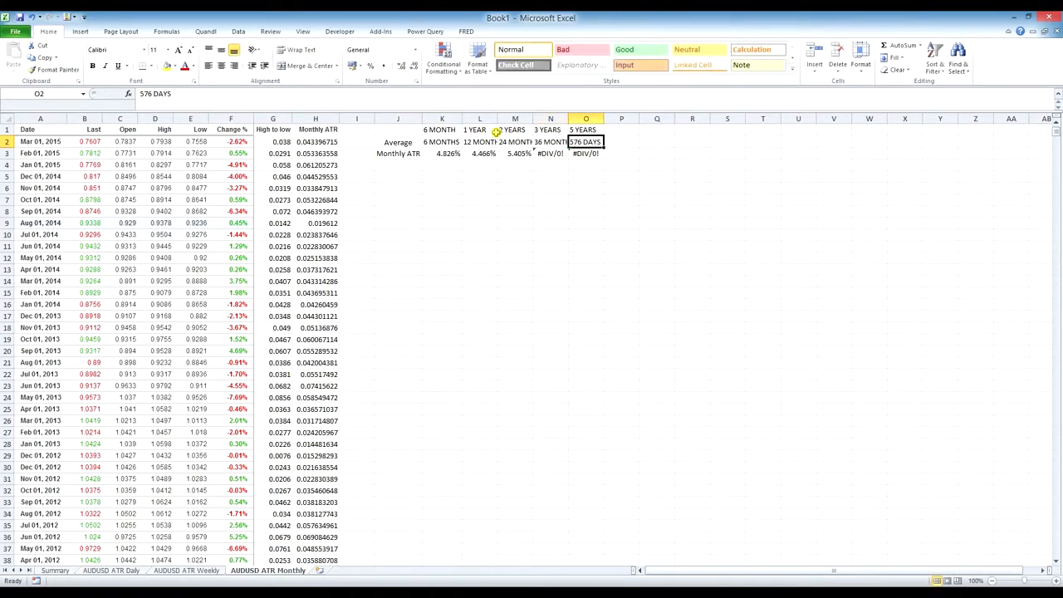
{"action": "type", "text": "60 MONTHS"}
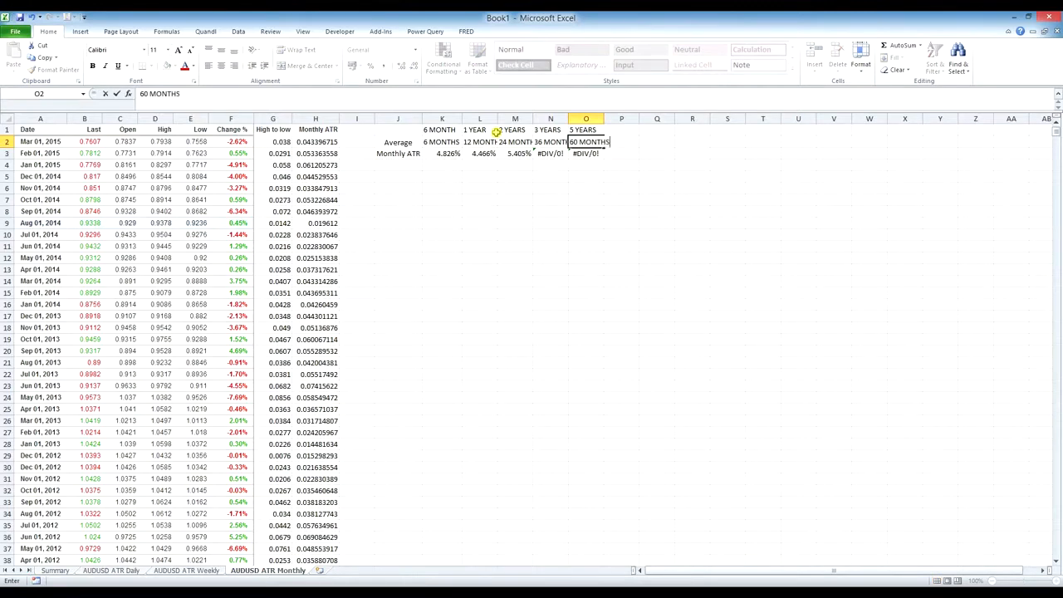
{"action": "key", "text": "Return"}
{"action": "left_click_drag", "start_coordinate": [503, 118], "coordinate": [635, 119]}
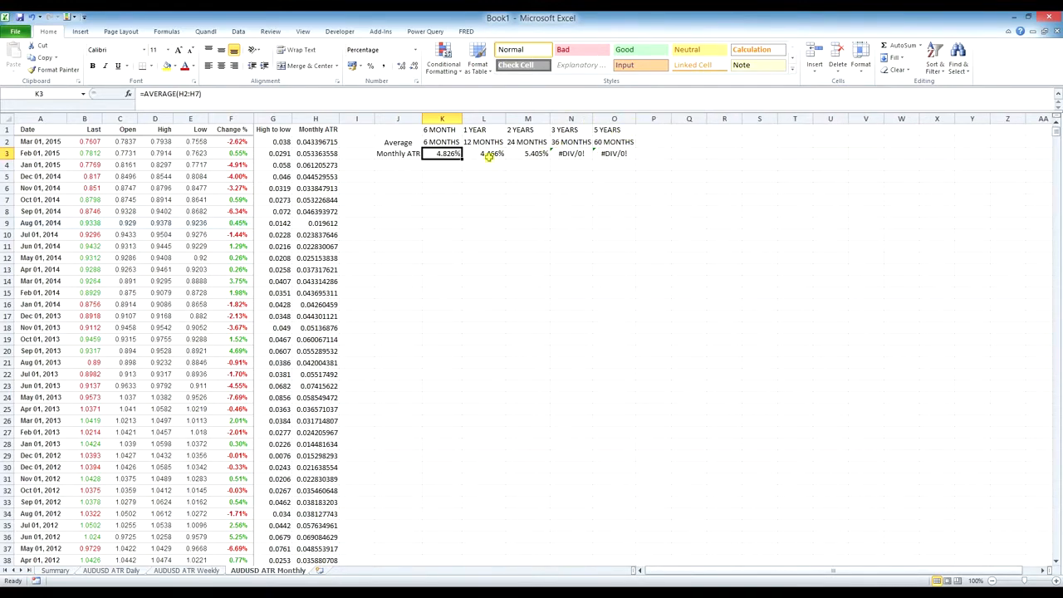
Check the range of the 6-month average in K3 and change the 1-year average in L3 to =AVERAGE(H2:H13)
{"action": "double_click", "coordinate": [447, 154]}
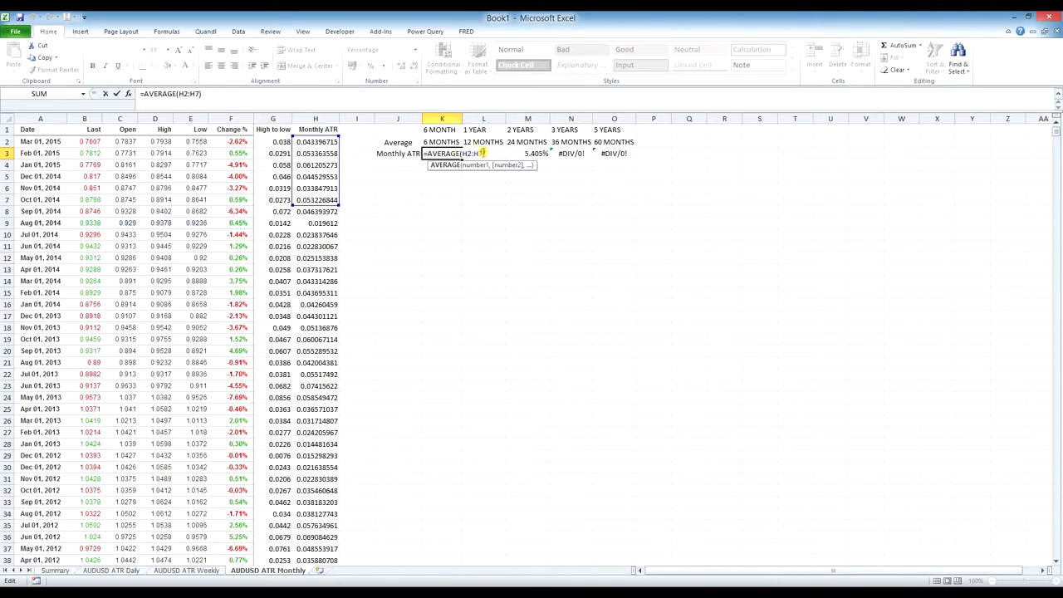
{"action": "double_click", "coordinate": [469, 155]}
{"action": "key", "text": "Tab"}
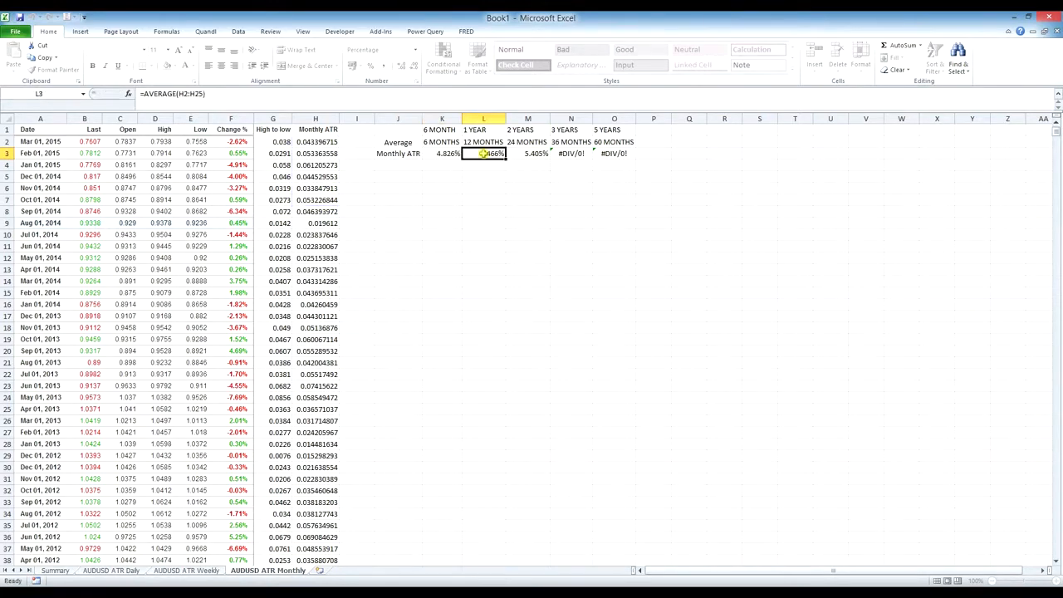
{"action": "double_click", "coordinate": [483, 153]}
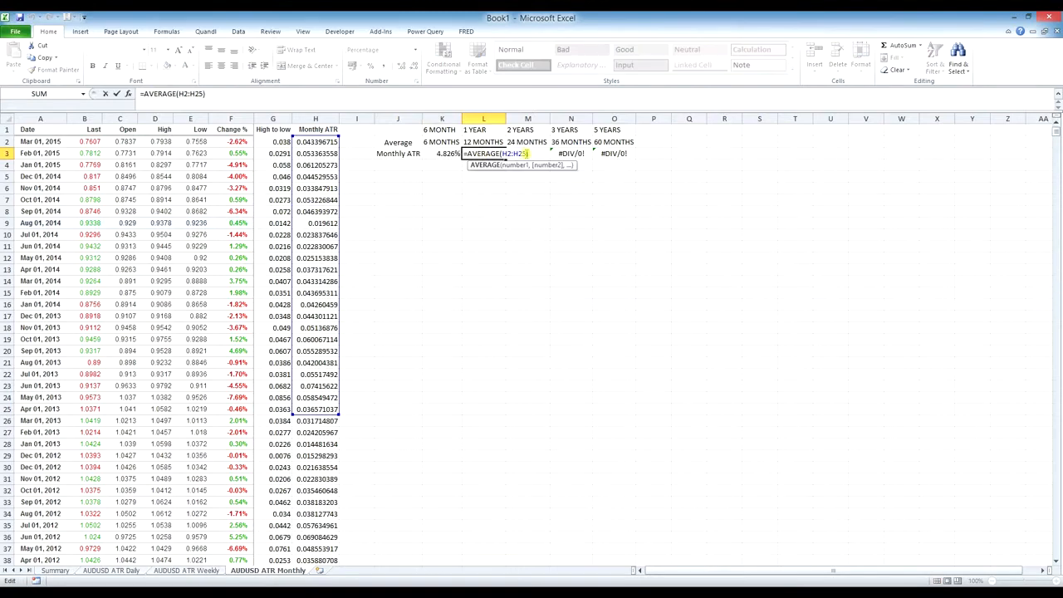
{"action": "key", "text": "BackSpace"}
{"action": "key", "text": "BackSpace"}
{"action": "type", "text": "13"}
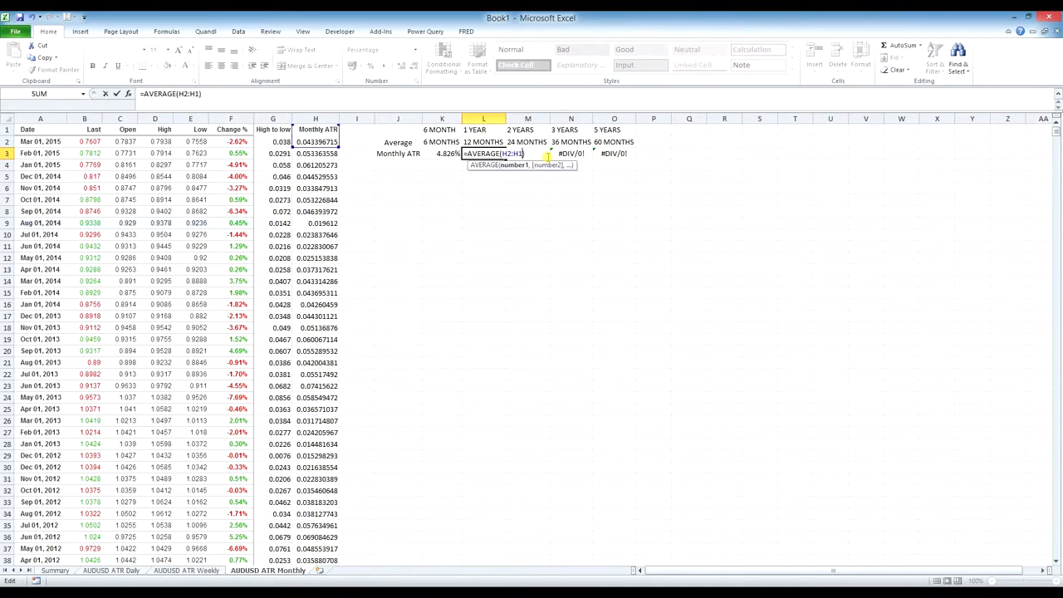
{"action": "key", "text": "Tab"}
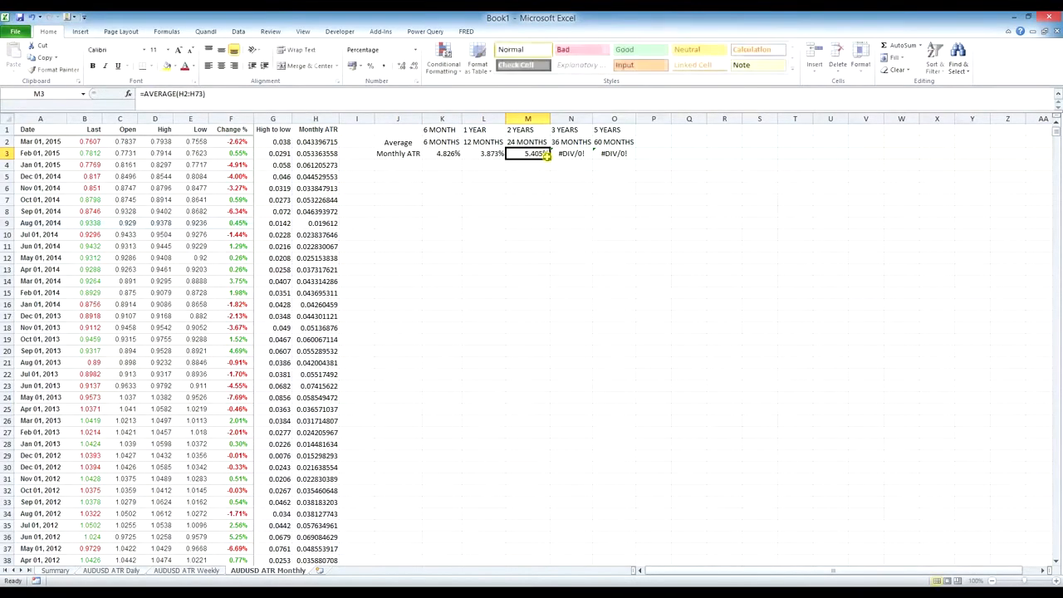
Change the 2-year average formula in M3 to cover H2:H25
{"action": "double_click", "coordinate": [547, 155]}
{"action": "key", "text": "Left"}
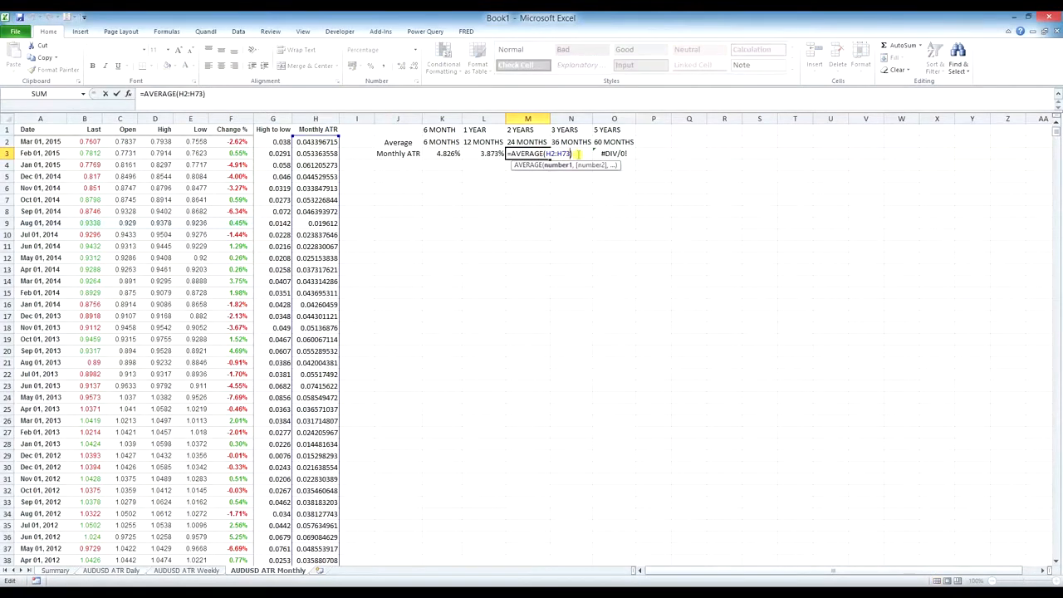
{"action": "key", "text": "BackSpace"}
{"action": "key", "text": "BackSpace"}
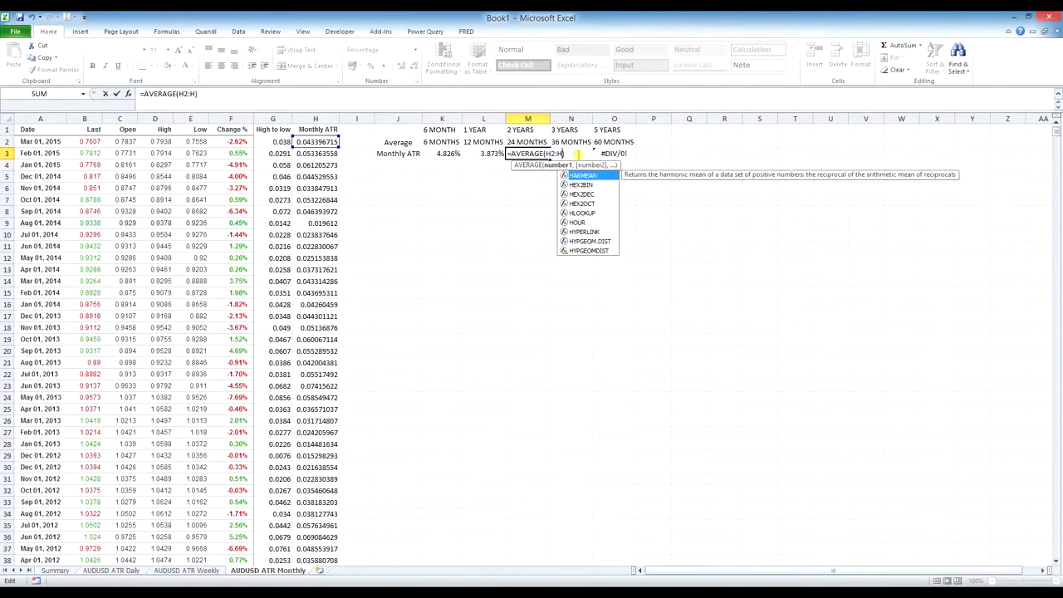
{"action": "type", "text": "25"}
{"action": "key", "text": "Tab"}
Change the 3-year average formula in N3 to cover H2:H37
{"action": "double_click", "coordinate": [579, 154]}
{"action": "left_click", "coordinate": [617, 153]}
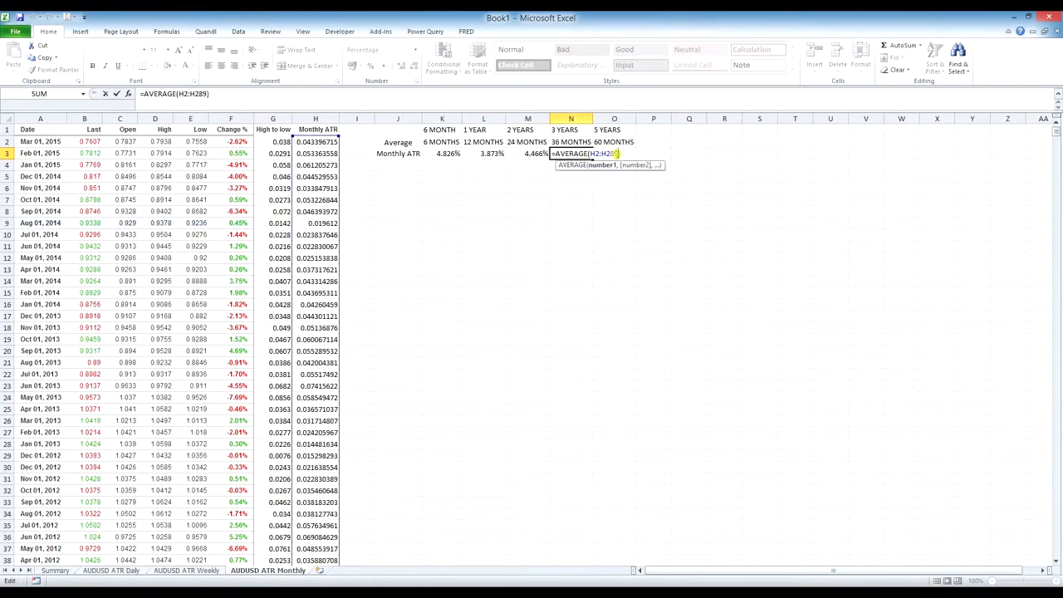
{"action": "key", "text": "BackSpace"}
{"action": "key", "text": "BackSpace"}
{"action": "key", "text": "BackSpace"}
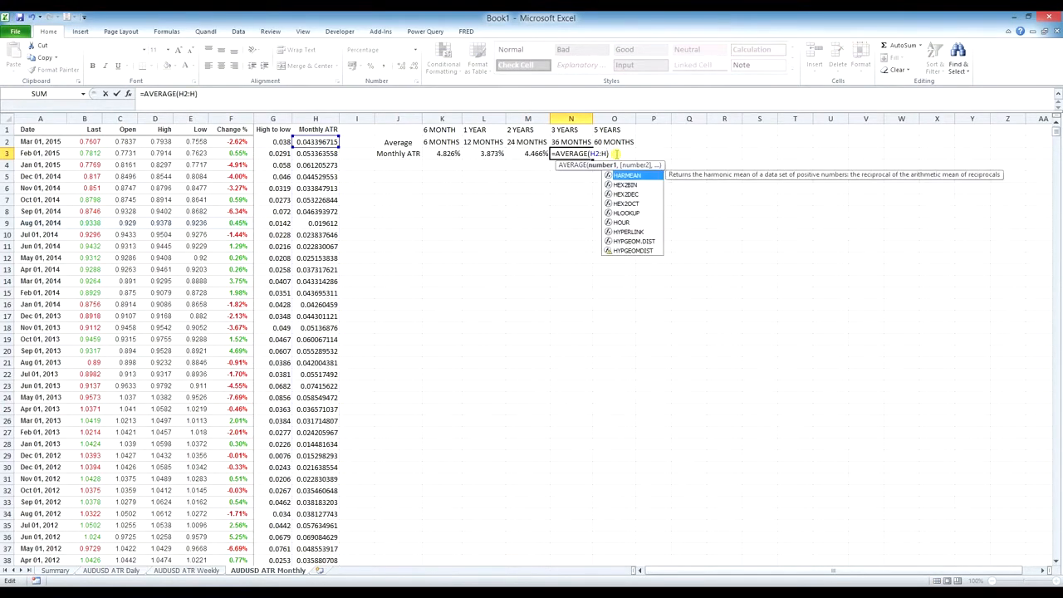
{"action": "type", "text": "37"}
{"action": "key", "text": "Tab"}
Change the 5-year average formula in O3 to =AVERAGE(H2:H61)
{"action": "double_click", "coordinate": [652, 154]}
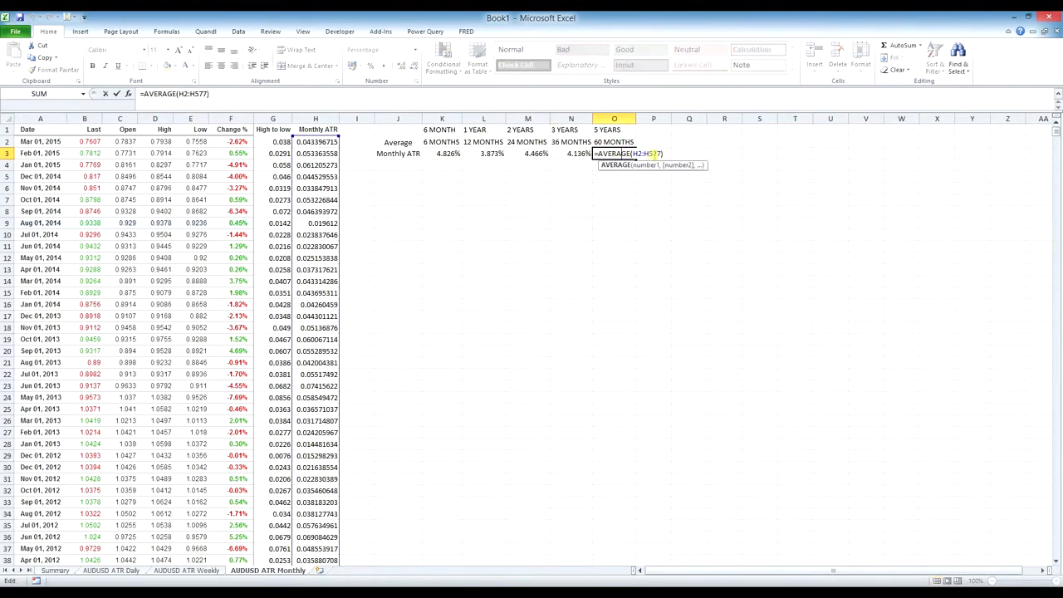
{"action": "left_click", "coordinate": [661, 153]}
{"action": "key", "text": "BackSpace"}
{"action": "key", "text": "BackSpace"}
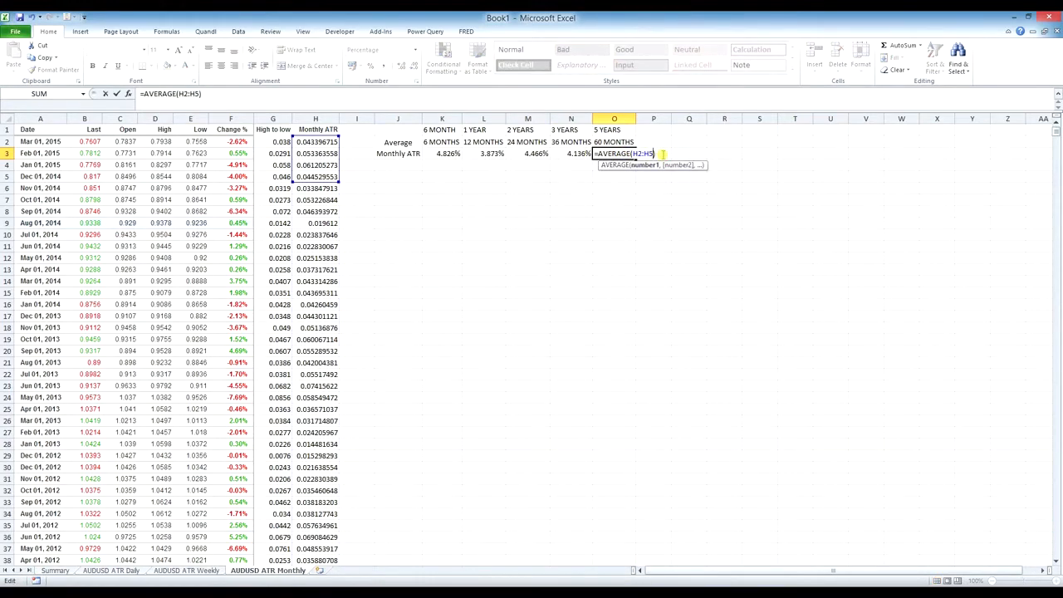
{"action": "key", "text": "BackSpace"}
{"action": "type", "text": "61"}
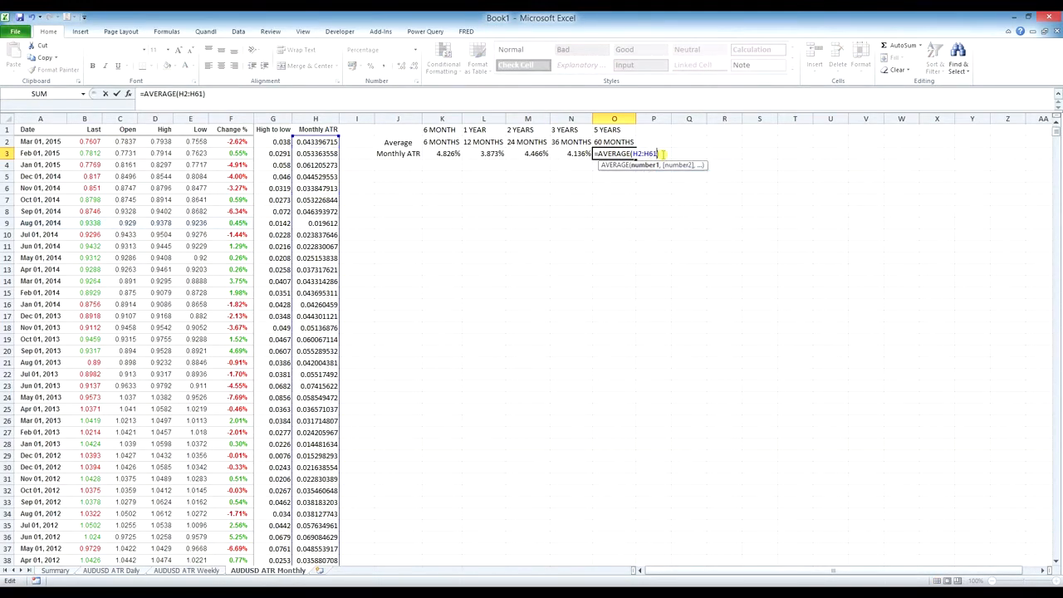
{"action": "key", "text": "Return"}
Review the monthly ATR averages and their formulas in K3:O3, comparing the 6-month, 1-year, 2-year, 3-year and 5-year periods
{"action": "left_click", "coordinate": [488, 154]}
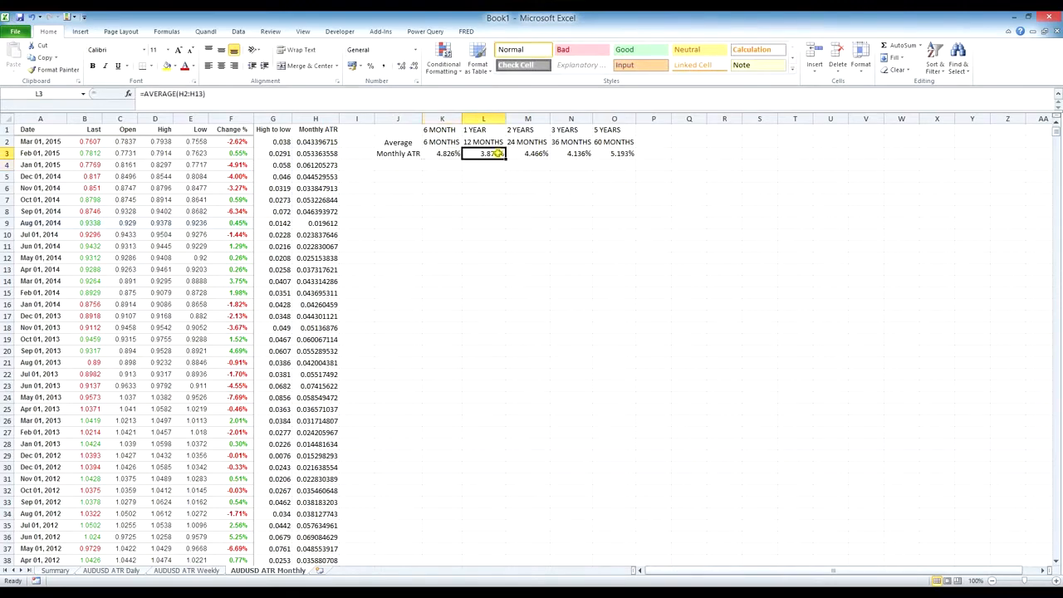
{"action": "left_click", "coordinate": [396, 131]}
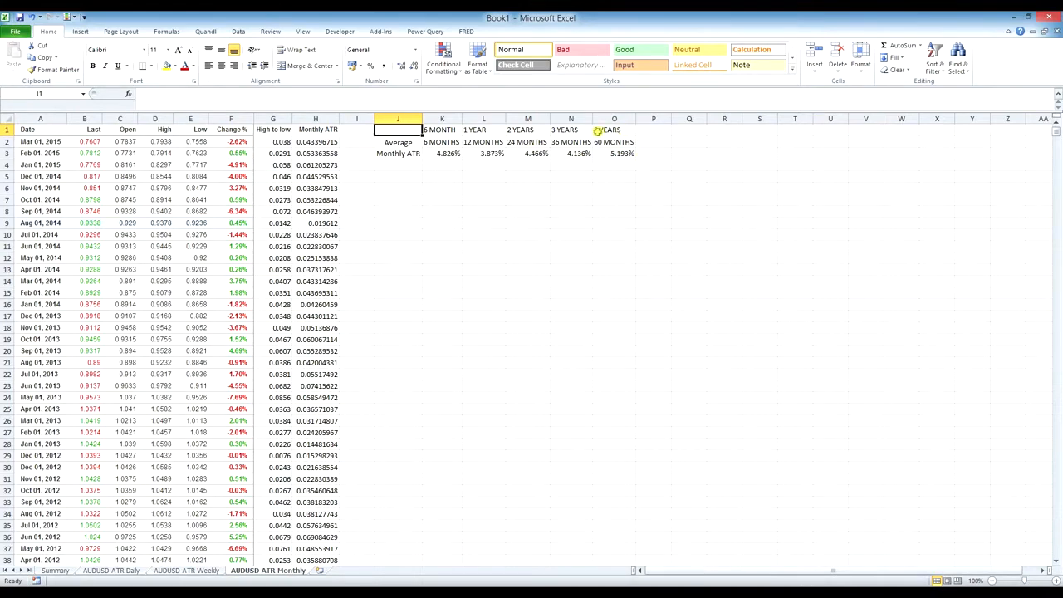
{"action": "left_click_drag", "start_coordinate": [619, 129], "coordinate": [408, 147]}
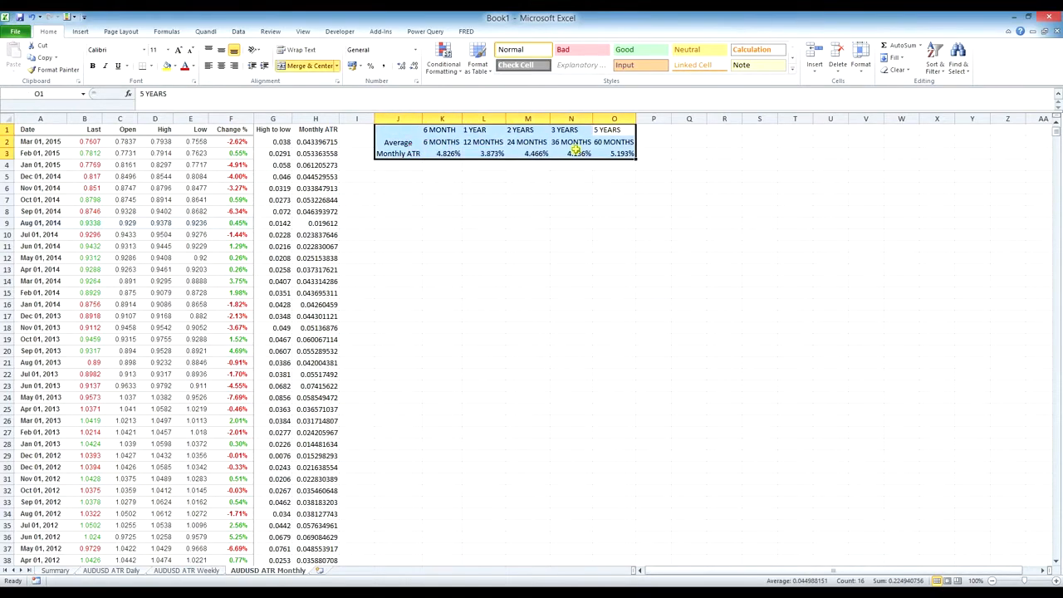
{"action": "left_click", "coordinate": [579, 153]}
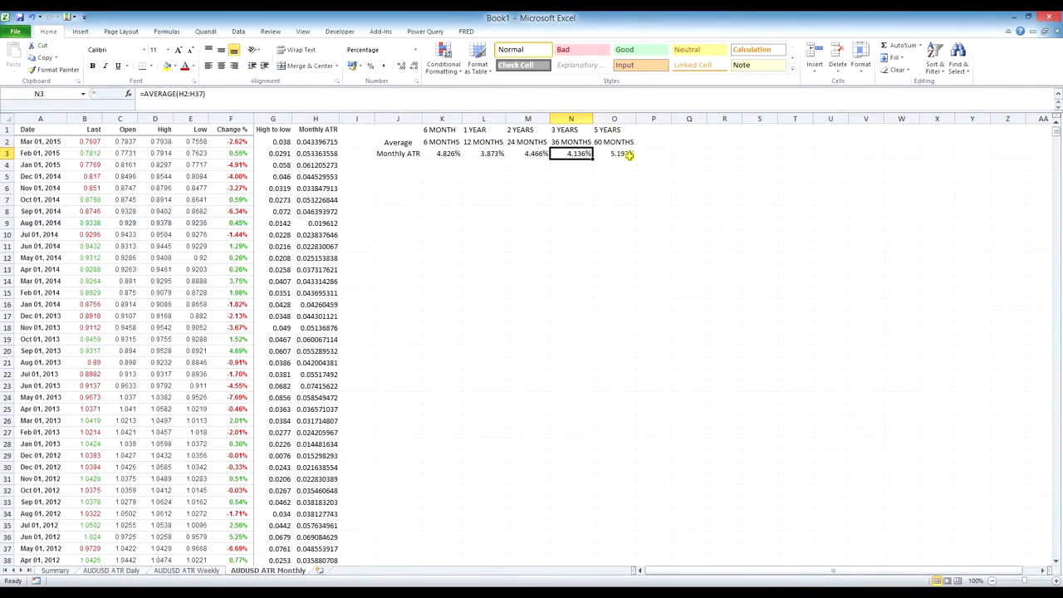
{"action": "left_click", "coordinate": [627, 154]}
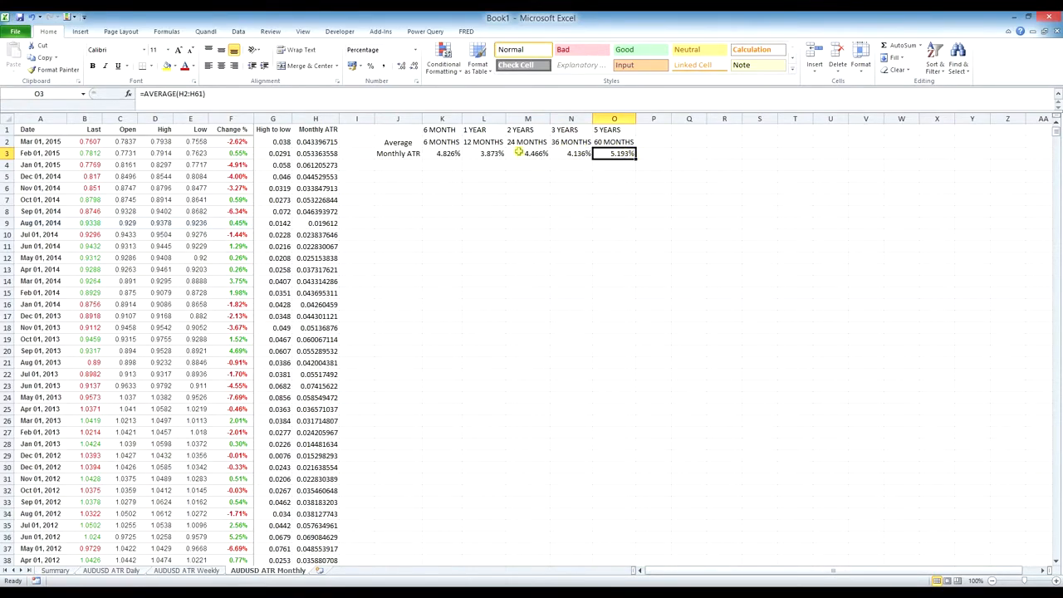
{"action": "left_click", "coordinate": [452, 154]}
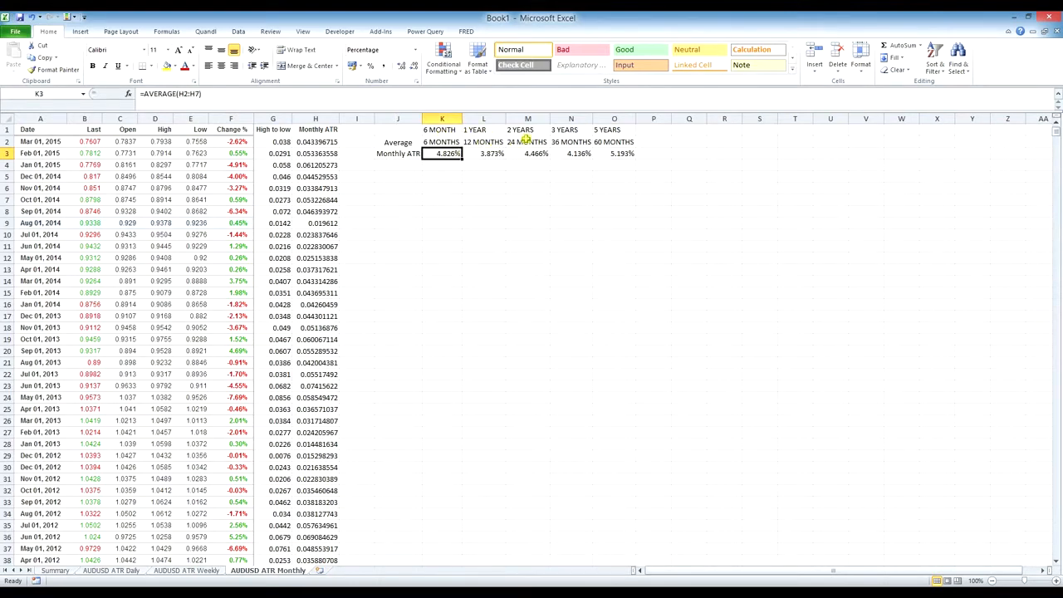
{"action": "left_click", "coordinate": [591, 153]}
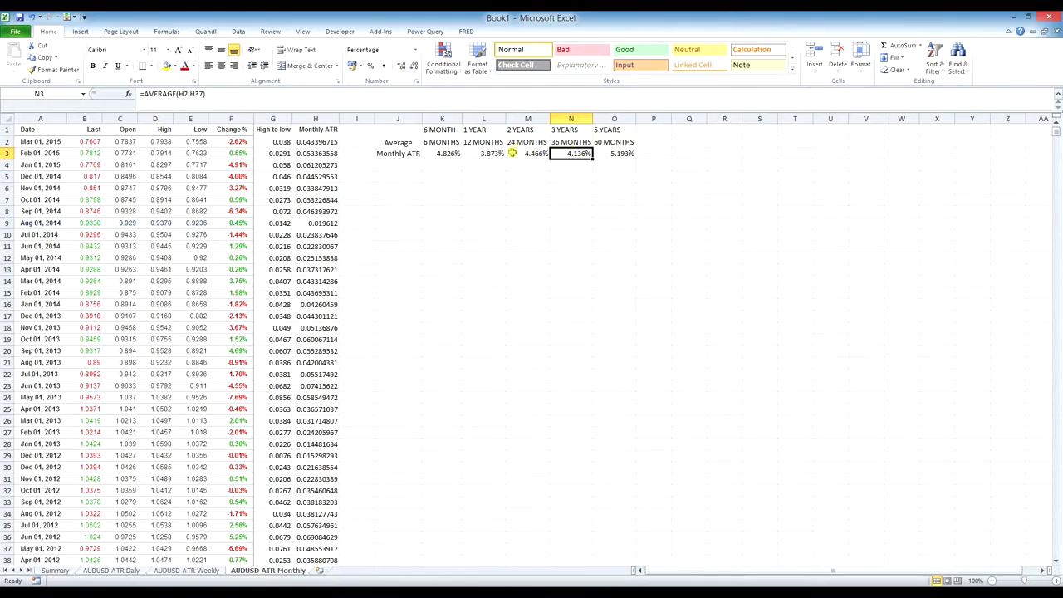
{"action": "left_click", "coordinate": [452, 155]}
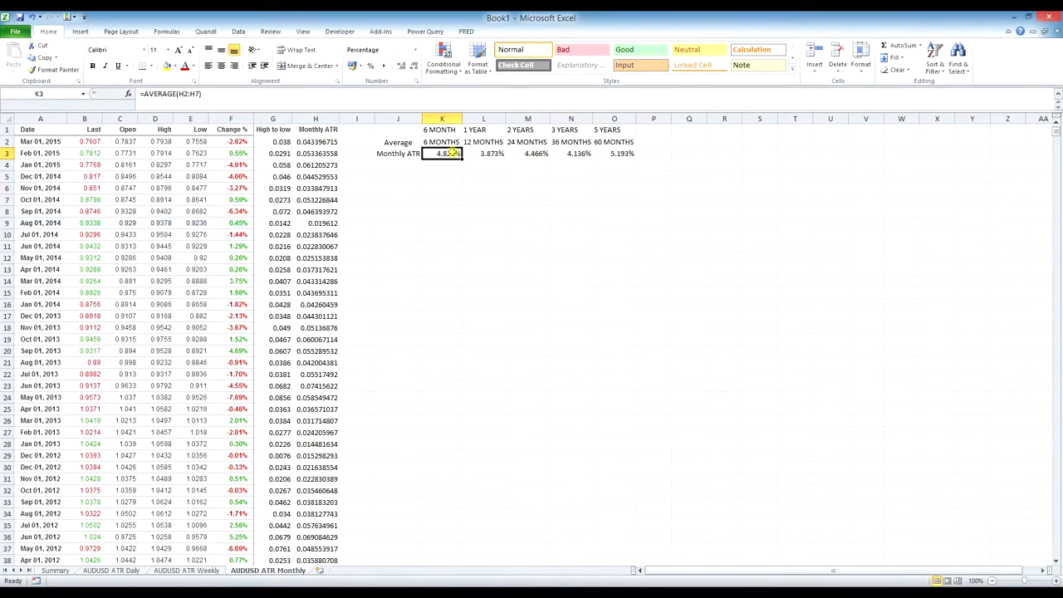
{"action": "left_click", "coordinate": [481, 155]}
{"action": "left_click", "coordinate": [522, 152]}
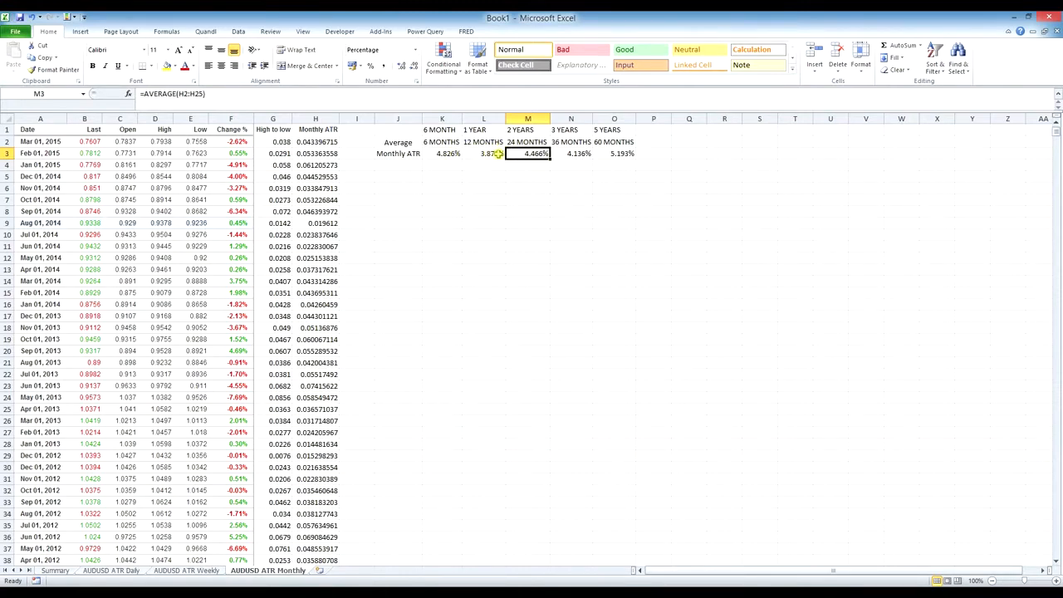
{"action": "left_click", "coordinate": [449, 153]}
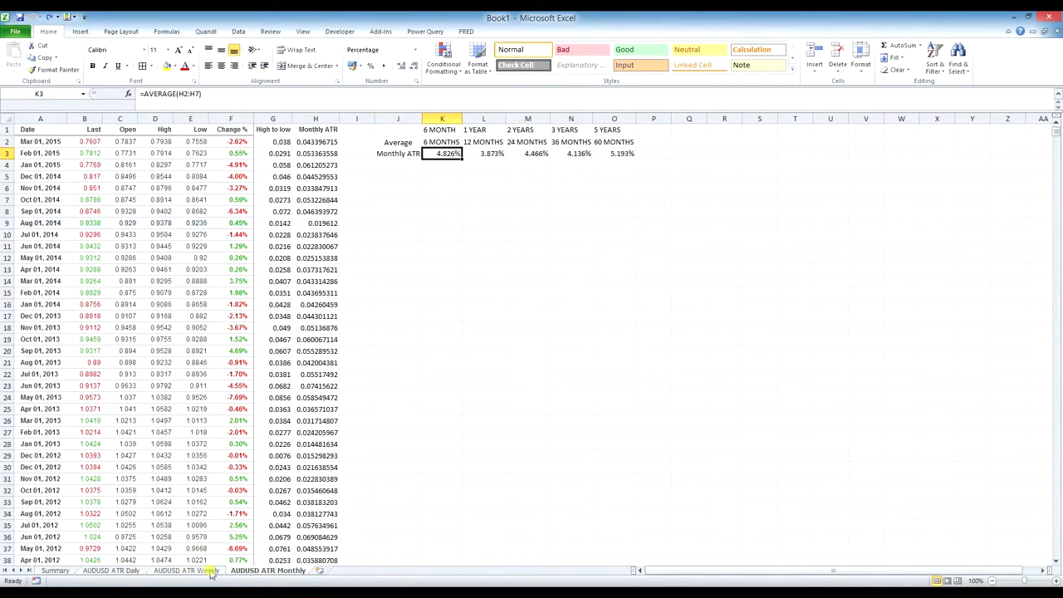
Group the AUDUSD ATR Daily, Weekly and Monthly sheets and create copies of all three at the end of Book1
{"action": "left_click", "coordinate": [130, 572]}
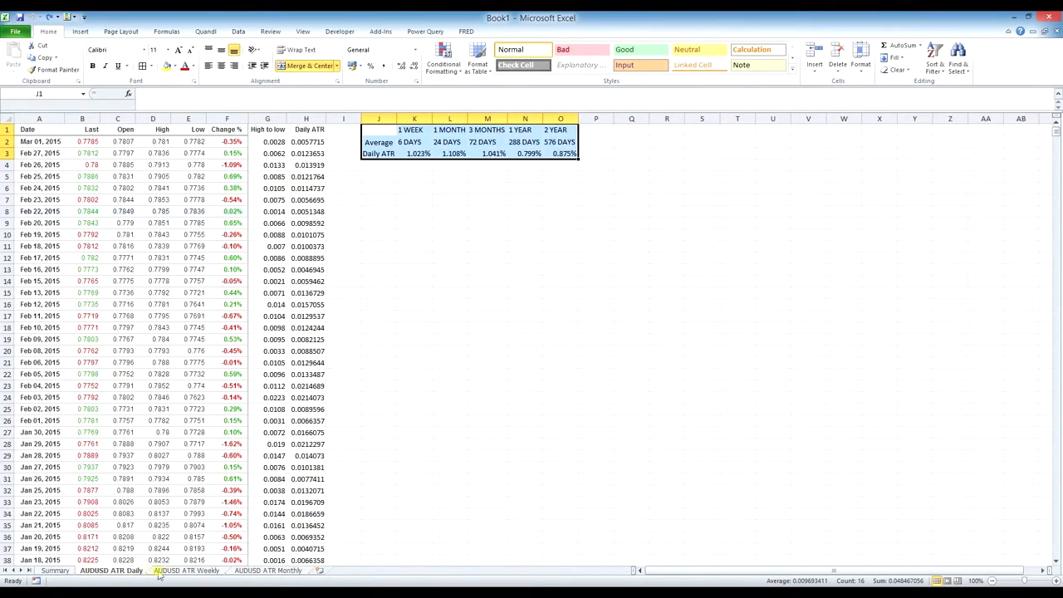
{"action": "left_click", "coordinate": [273, 572], "text": "shift"}
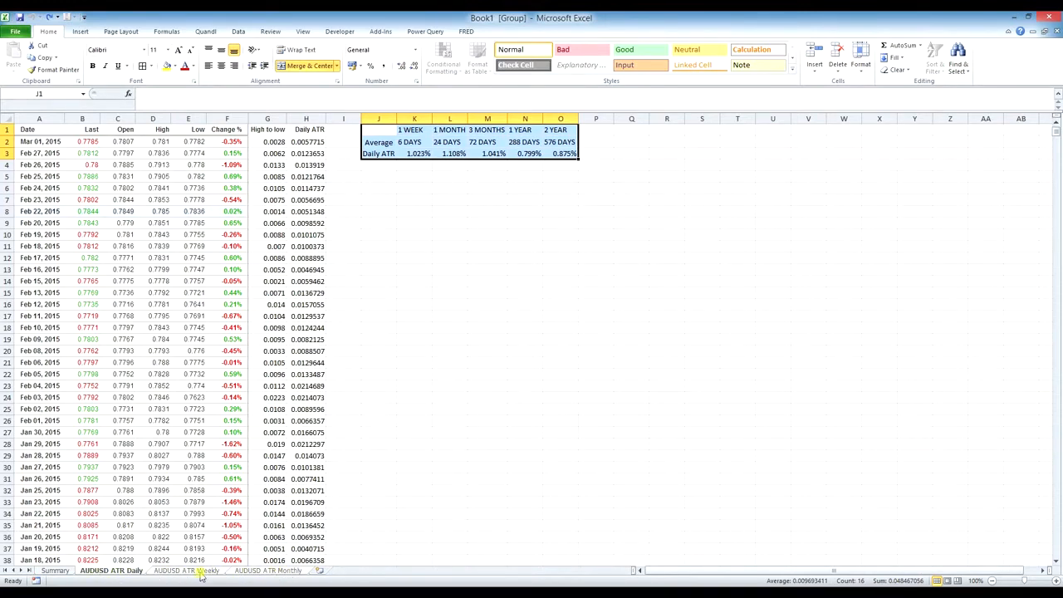
{"action": "right_click", "coordinate": [286, 573]}
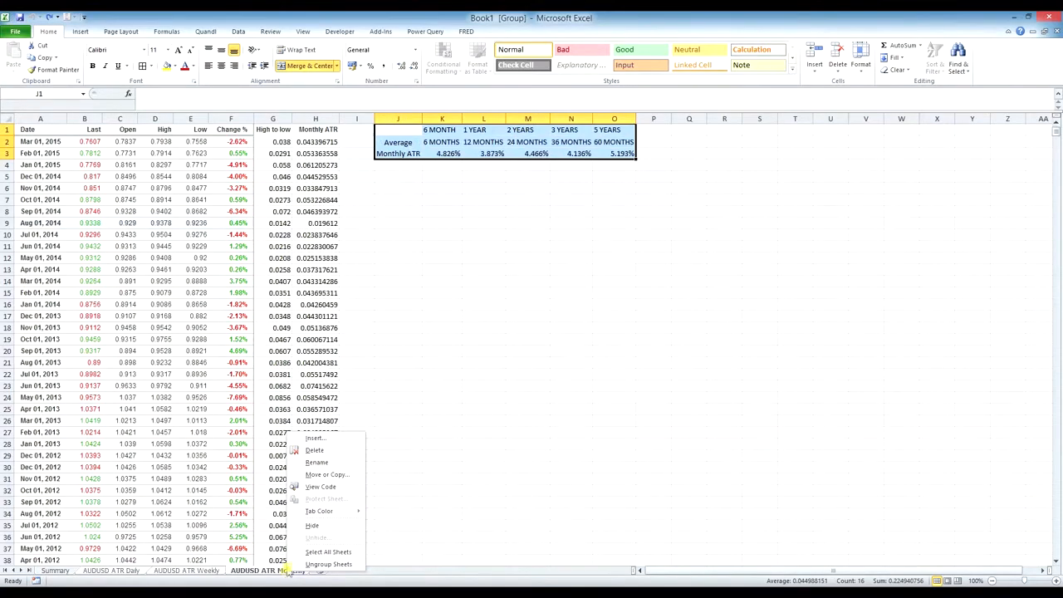
{"action": "left_click", "coordinate": [318, 475]}
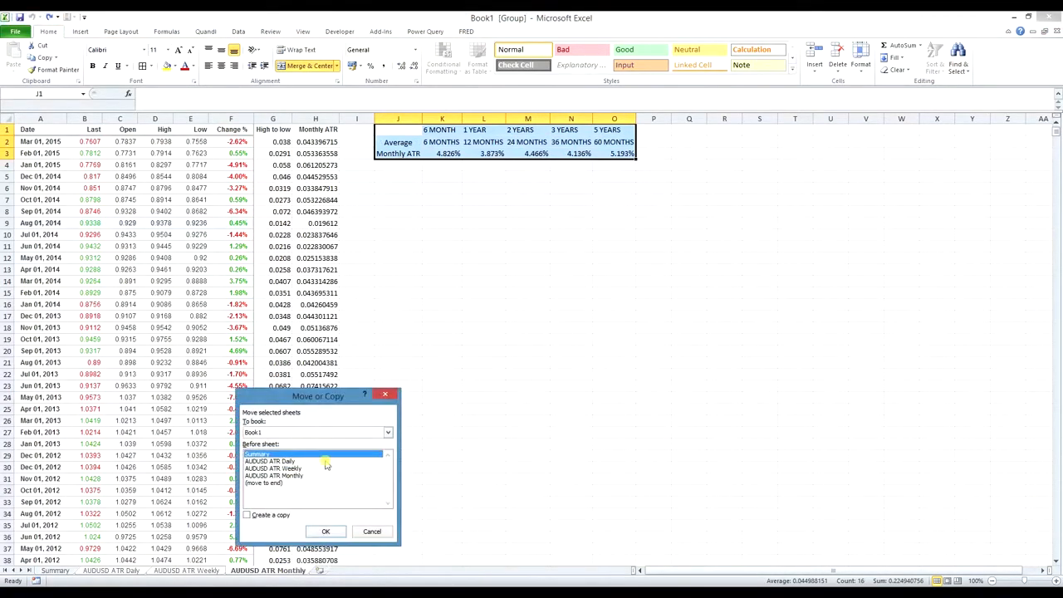
{"action": "left_click", "coordinate": [267, 483]}
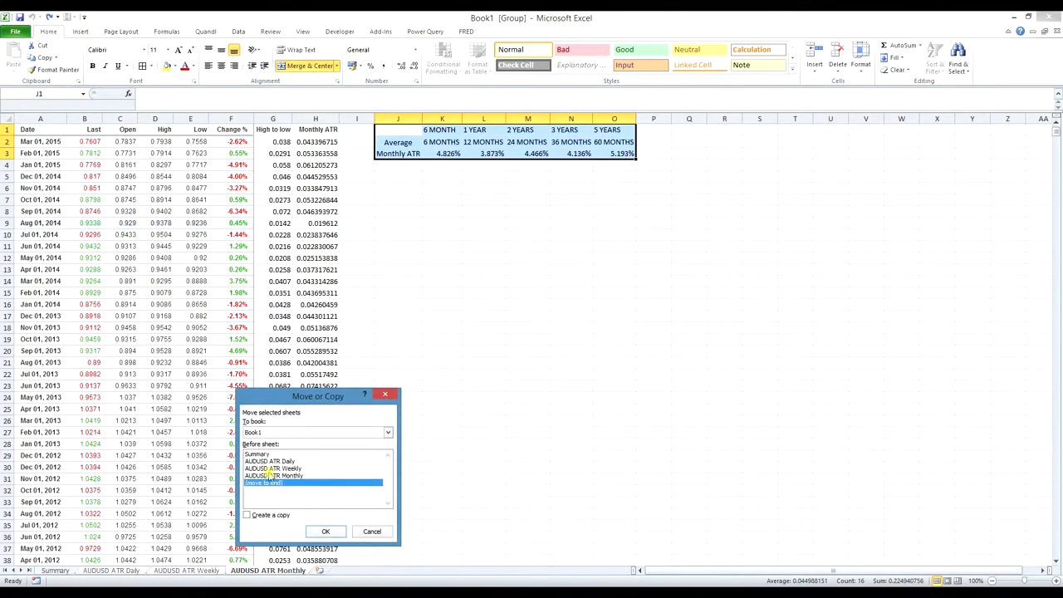
{"action": "left_click", "coordinate": [265, 518]}
{"action": "left_click", "coordinate": [325, 532]}
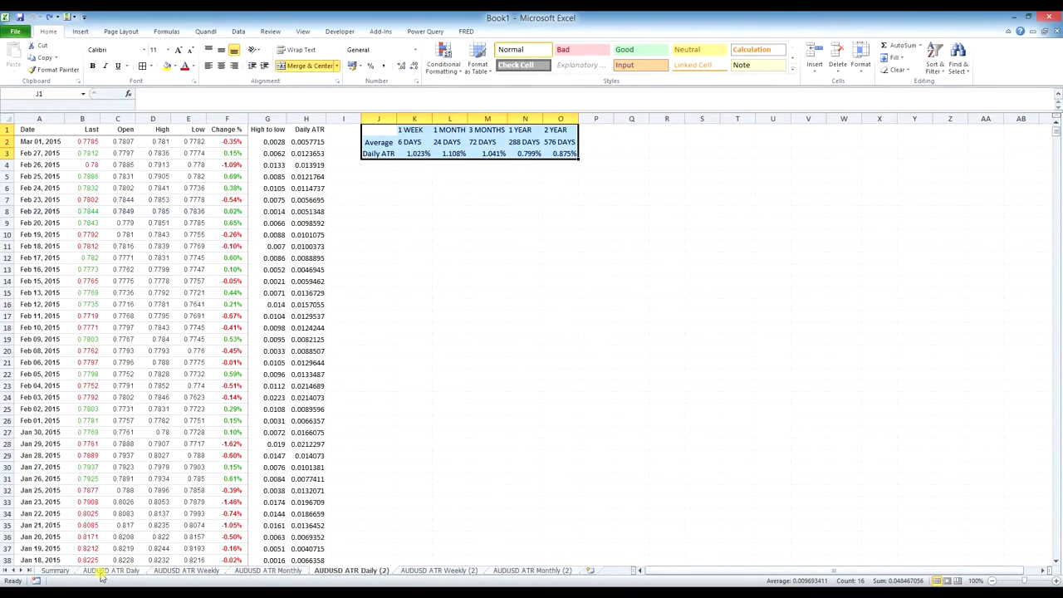
Rename the copied daily sheet as EURUSD ATR Daily
{"action": "right_click", "coordinate": [347, 576]}
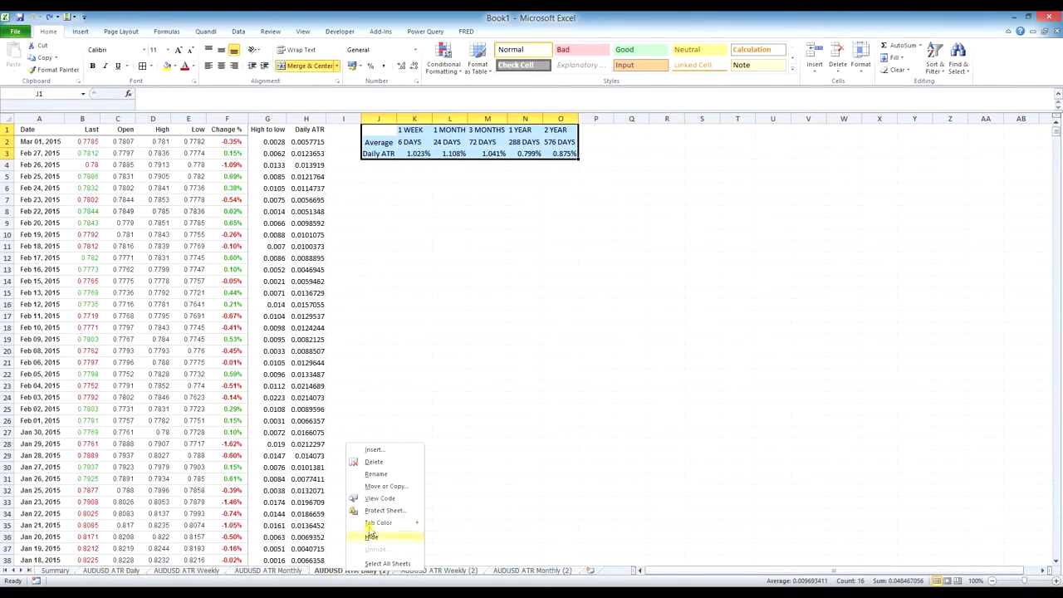
{"action": "left_click", "coordinate": [368, 473]}
{"action": "left_click_drag", "start_coordinate": [329, 570], "coordinate": [313, 574]}
{"action": "type", "text": "EUR"}
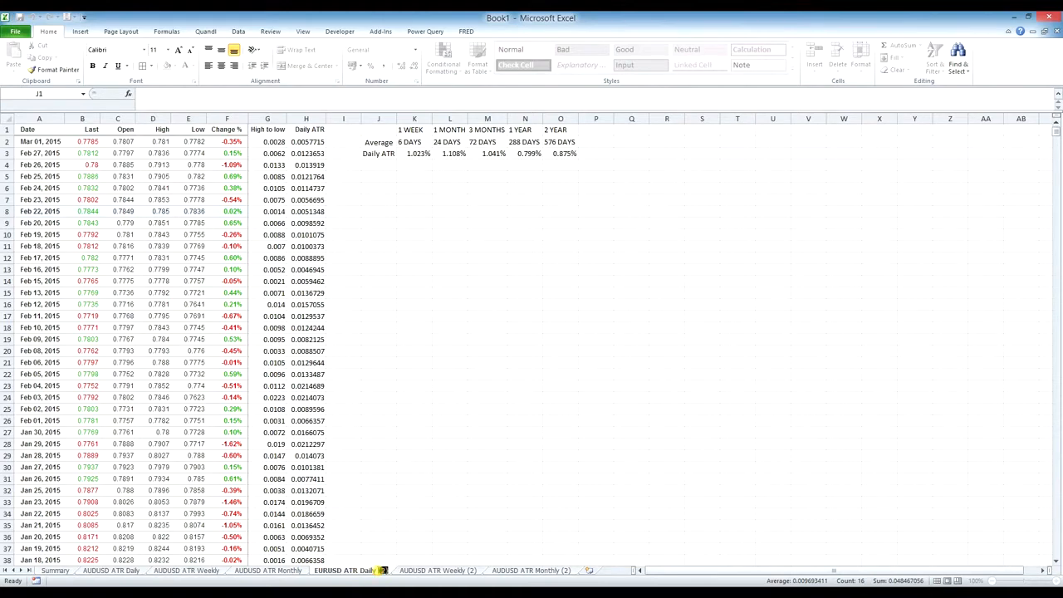
Rename the copied weekly sheet as EURUSD ATR Weekly
{"action": "left_click", "coordinate": [434, 572]}
{"action": "right_click", "coordinate": [440, 573]}
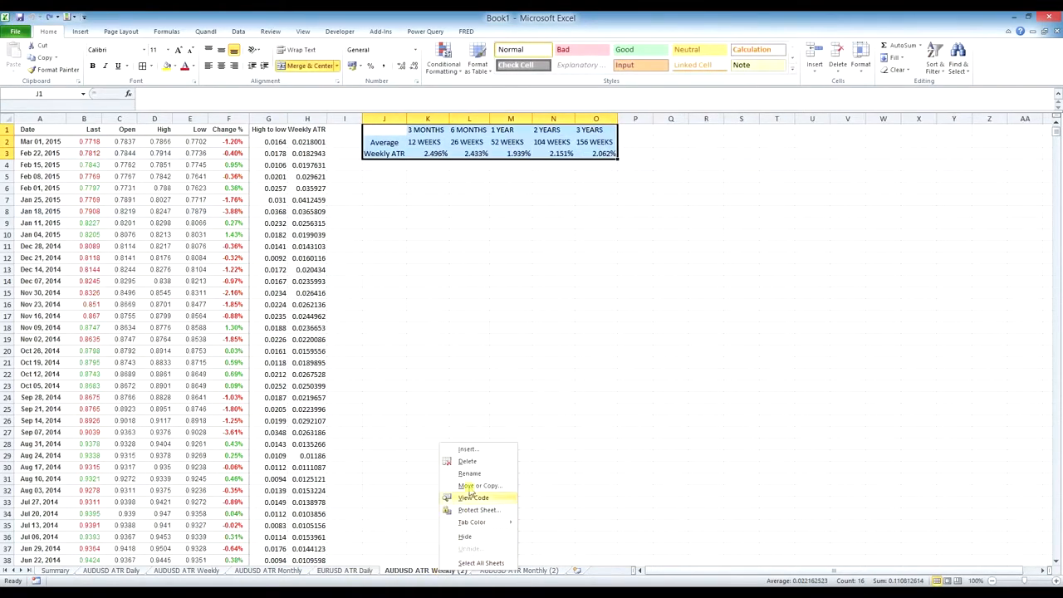
{"action": "left_click", "coordinate": [470, 477]}
{"action": "left_click_drag", "start_coordinate": [398, 572], "coordinate": [380, 577]}
{"action": "type", "text": "EUR"}
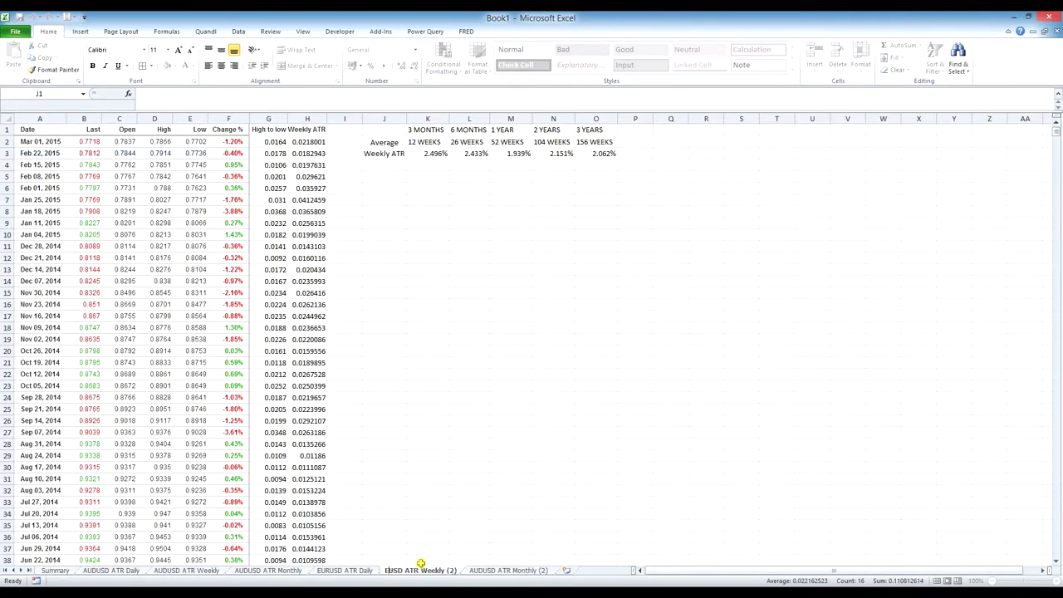
{"action": "left_click_drag", "start_coordinate": [464, 571], "coordinate": [454, 571]}
{"action": "key", "text": "BackSpace"}
{"action": "key", "text": "Return"}
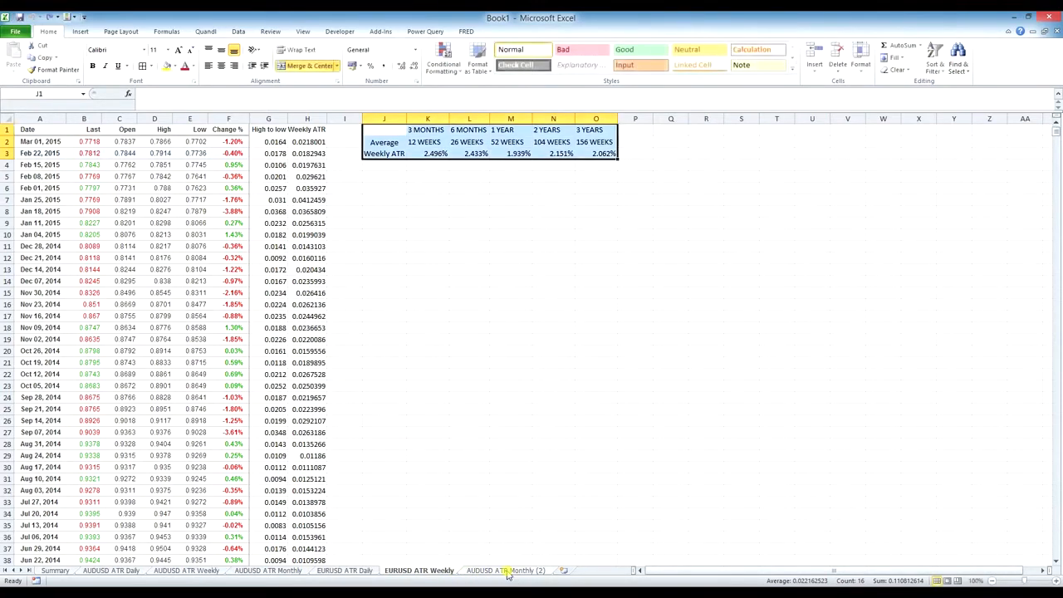
Rename the copied monthly sheet as EURUSD ATR Monthly
{"action": "left_click", "coordinate": [505, 570]}
{"action": "right_click", "coordinate": [508, 571]}
{"action": "left_click", "coordinate": [549, 477]}
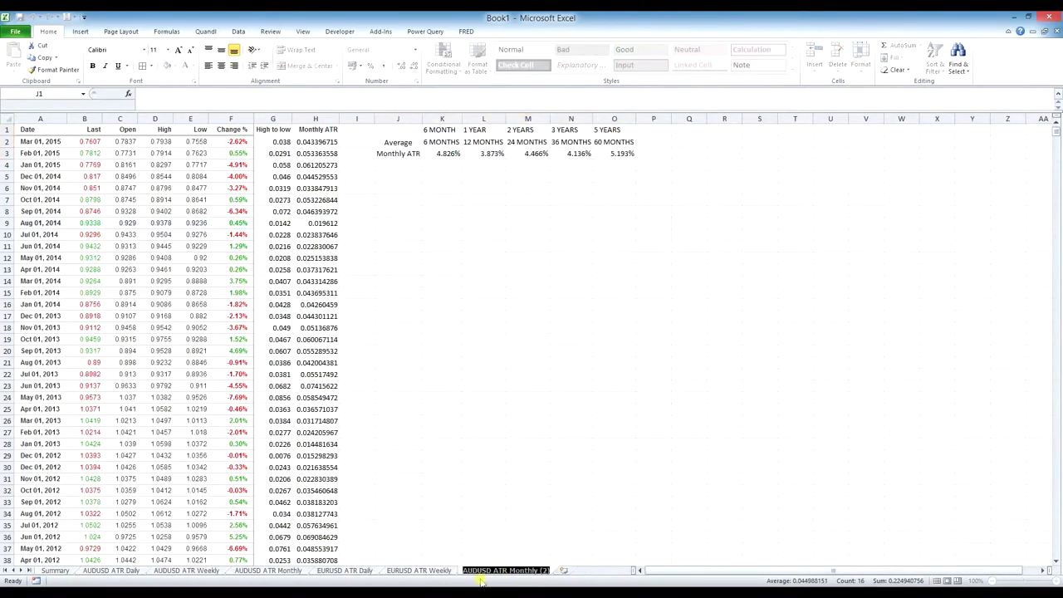
{"action": "left_click_drag", "start_coordinate": [472, 571], "coordinate": [462, 570]}
{"action": "type", "text": "EUR"}
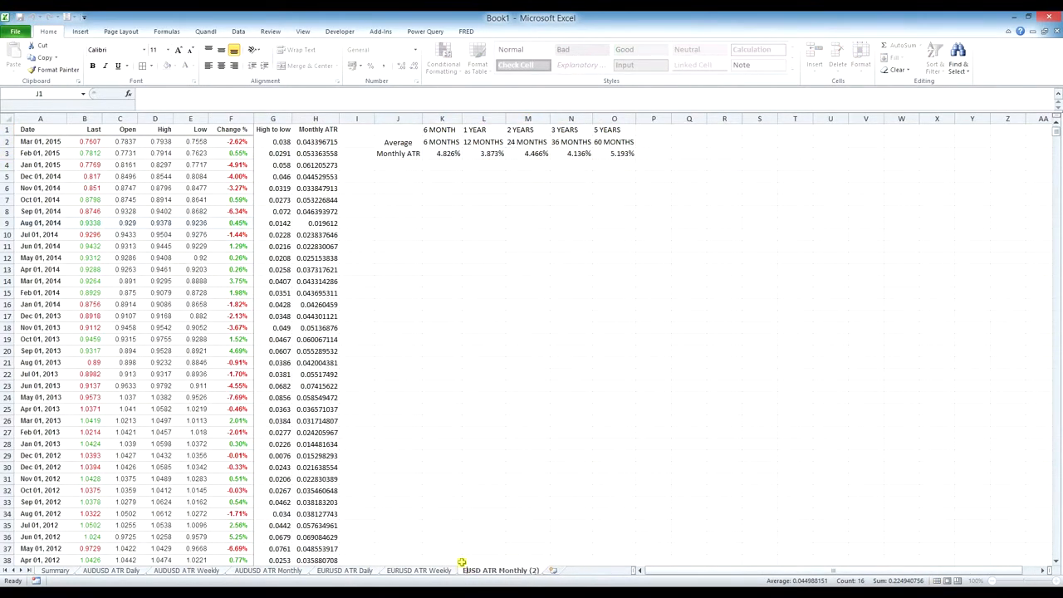
{"action": "left_click", "coordinate": [549, 570]}
{"action": "key", "text": "BackSpace"}
{"action": "key", "text": "BackSpace"}
{"action": "key", "text": "BackSpace"}
{"action": "key", "text": "BackSpace"}
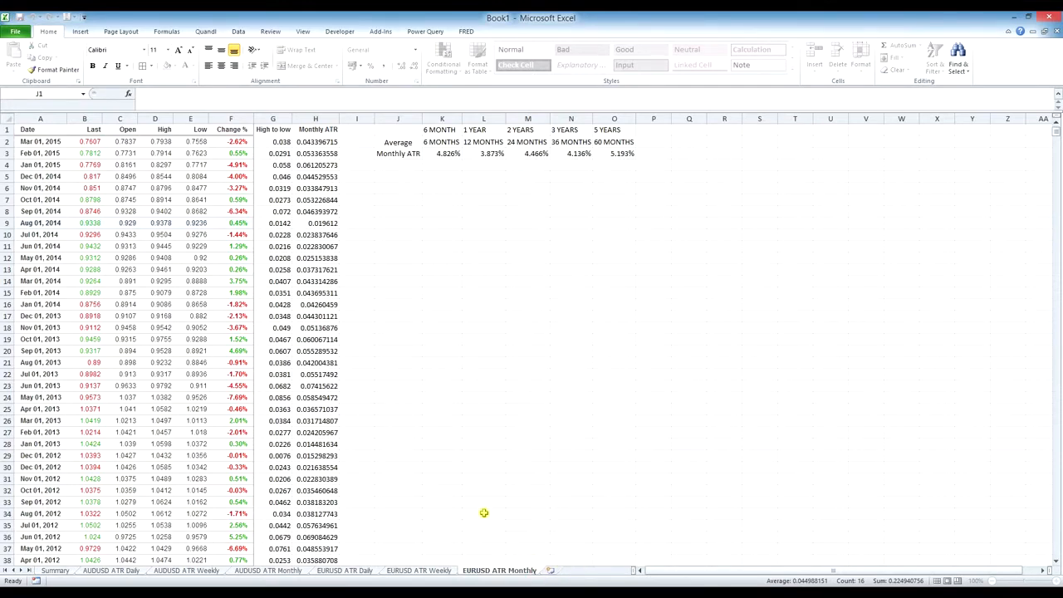
{"action": "left_click", "coordinate": [483, 513]}
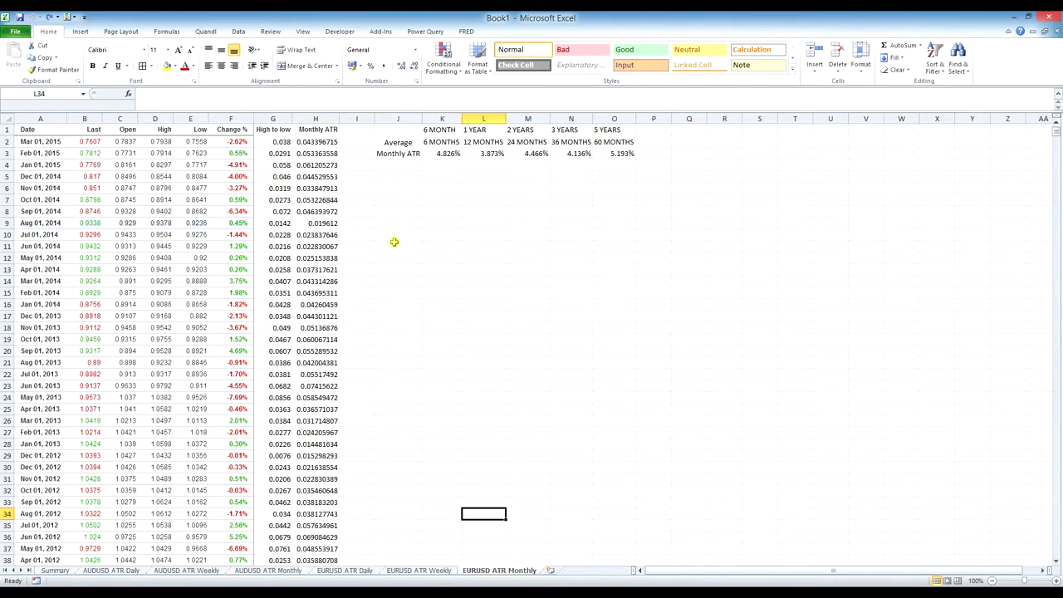
Open the EURUSD ATR Daily sheet, and in the browser bring up Investing.com's EUR/USD historical data page
{"action": "left_click", "coordinate": [364, 572]}
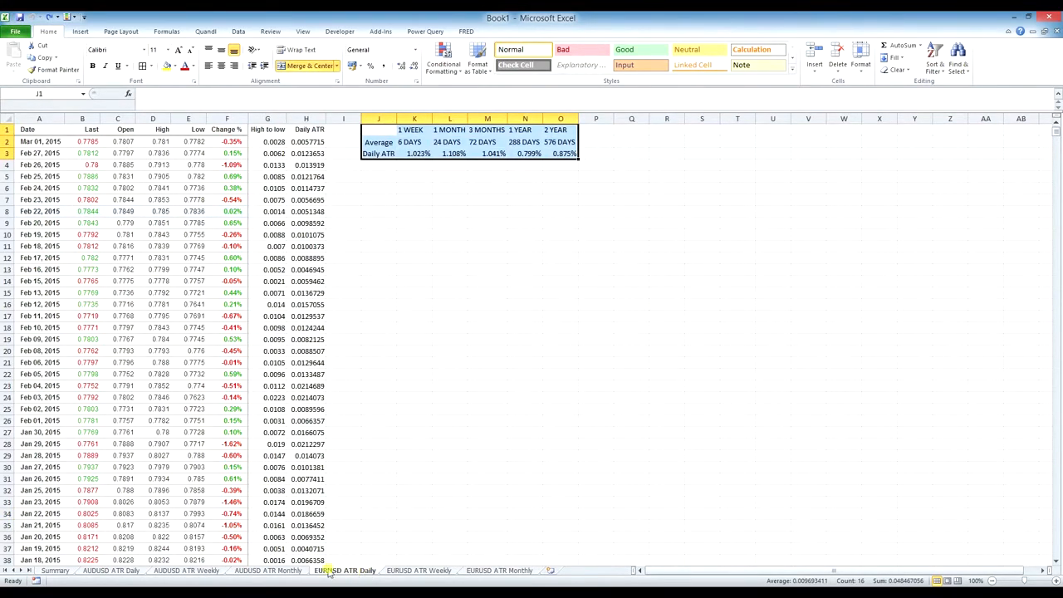
{"action": "left_click", "coordinate": [1013, 17]}
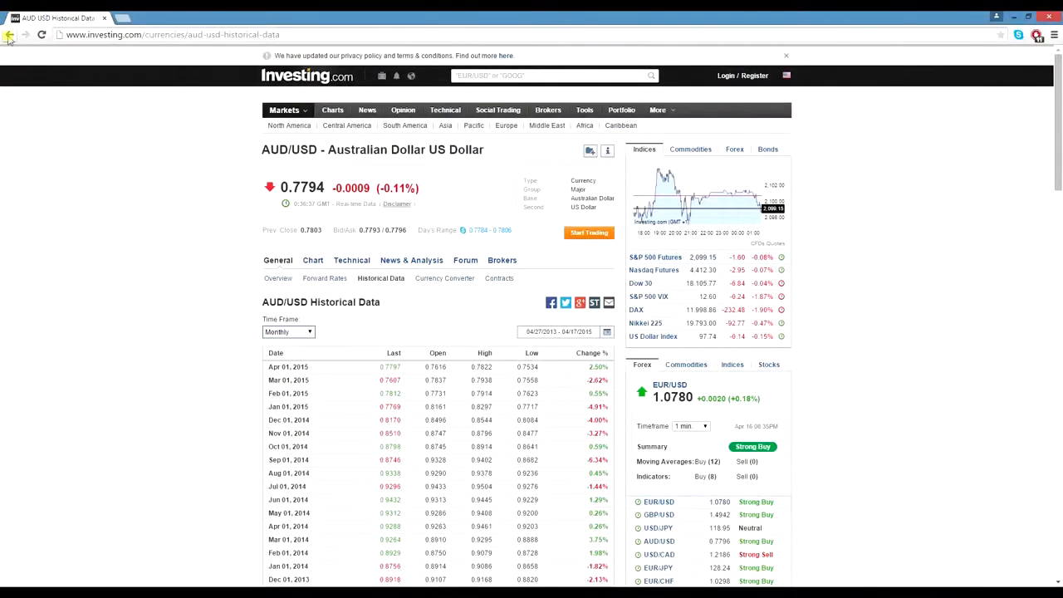
{"action": "left_click", "coordinate": [8, 35]}
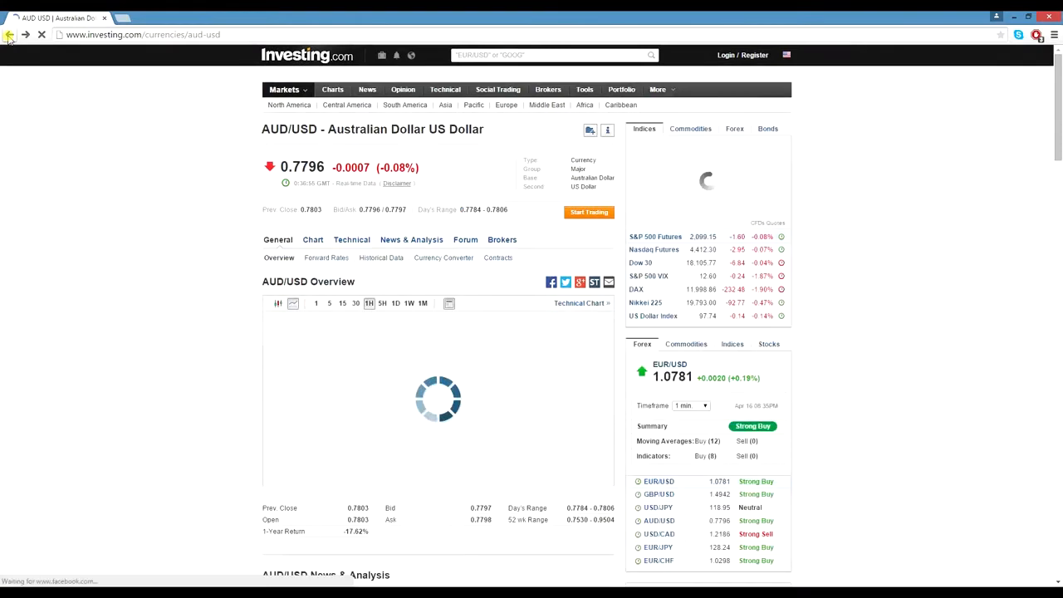
{"action": "left_click", "coordinate": [8, 35]}
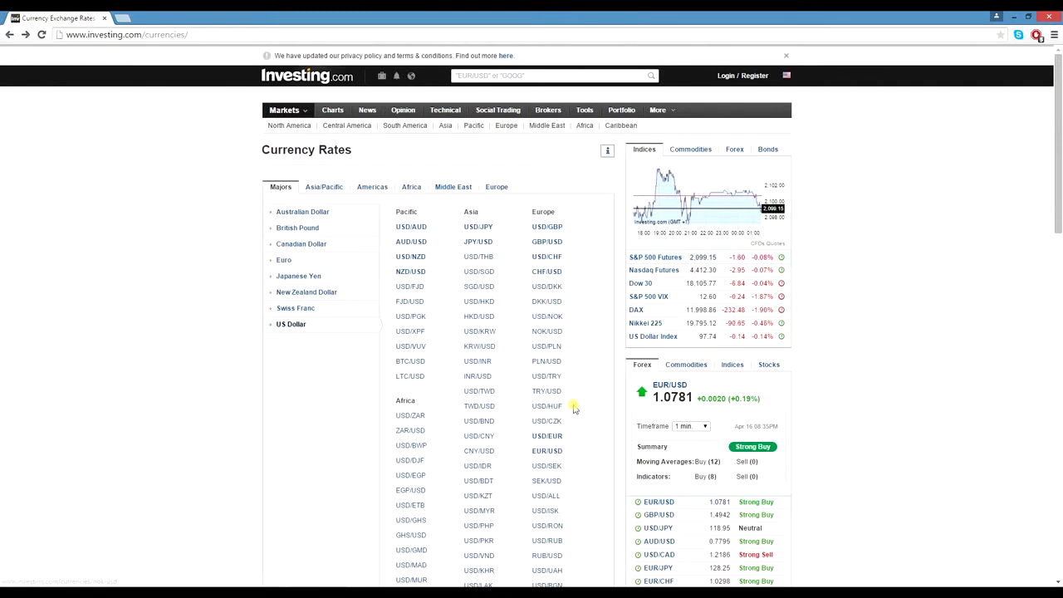
{"action": "left_click", "coordinate": [547, 453]}
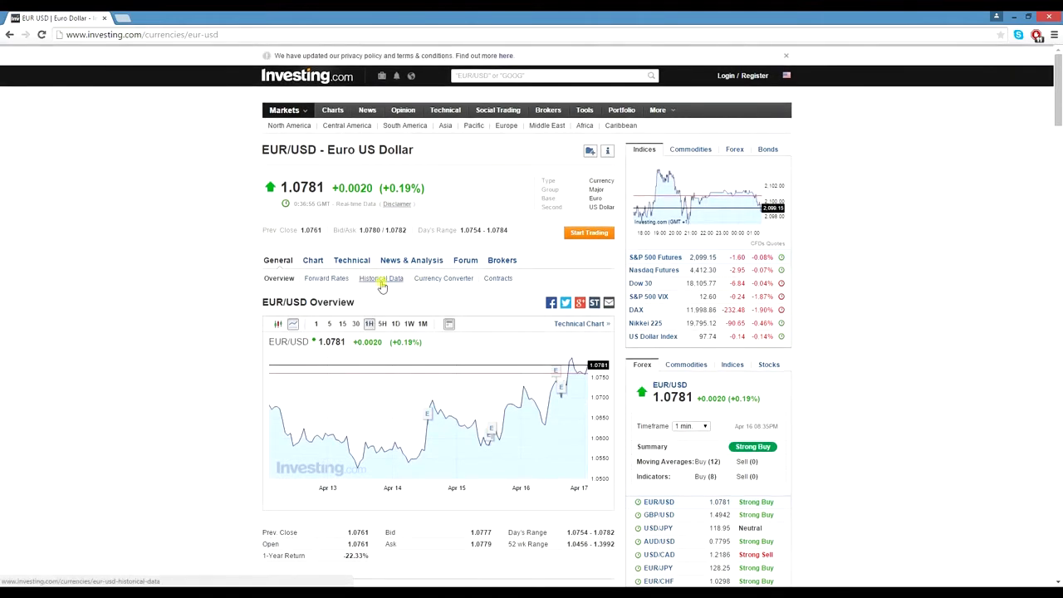
{"action": "left_click", "coordinate": [381, 280]}
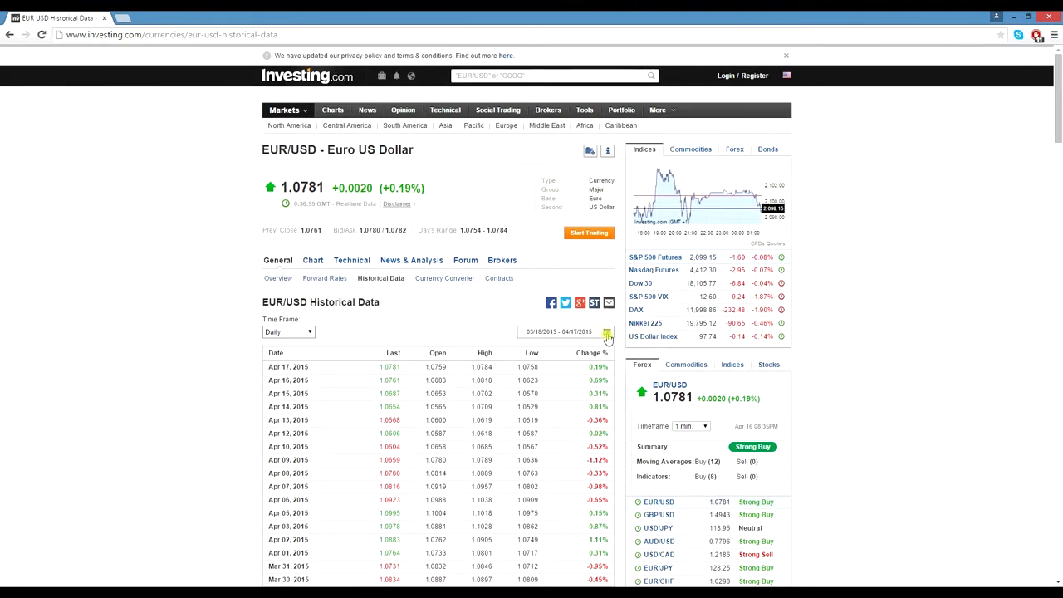
Set the start date of the EUR/USD historical data range to 10/01/2008
{"action": "left_click", "coordinate": [607, 333]}
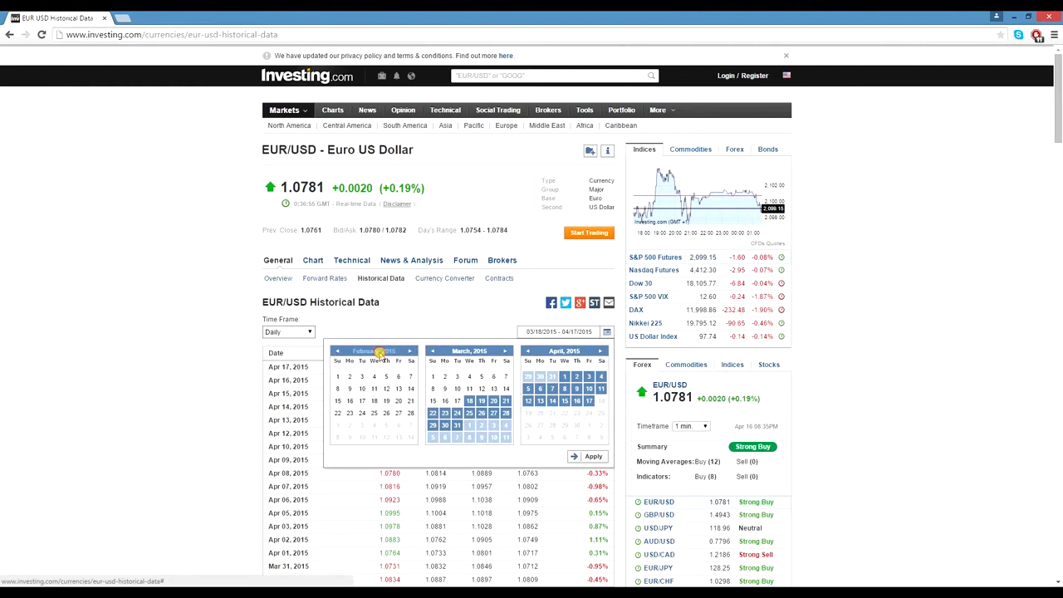
{"action": "left_click", "coordinate": [379, 353]}
{"action": "left_click", "coordinate": [373, 352]}
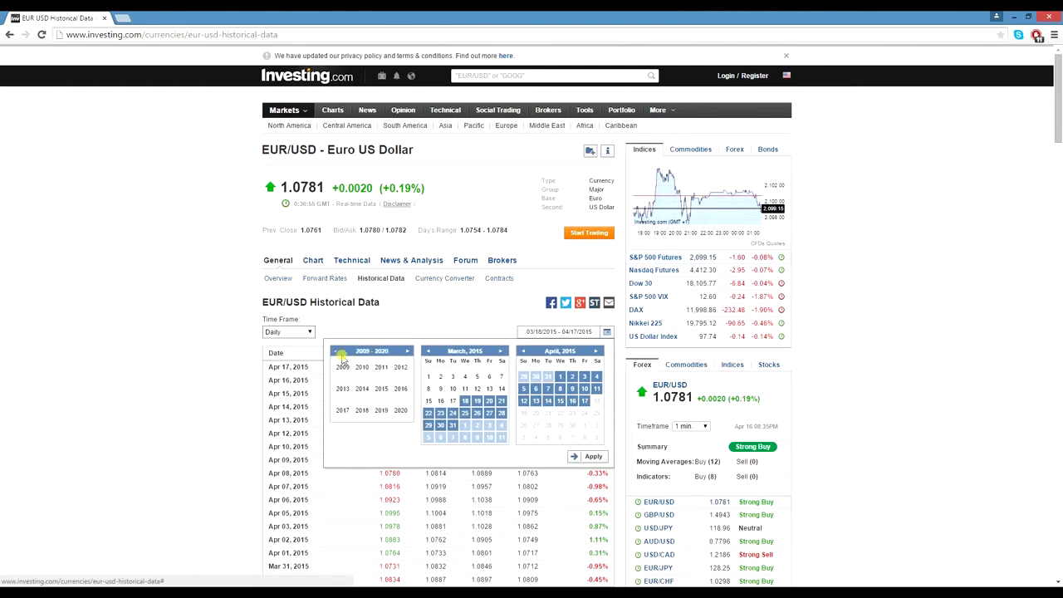
{"action": "left_click", "coordinate": [337, 352]}
{"action": "left_click", "coordinate": [401, 410]}
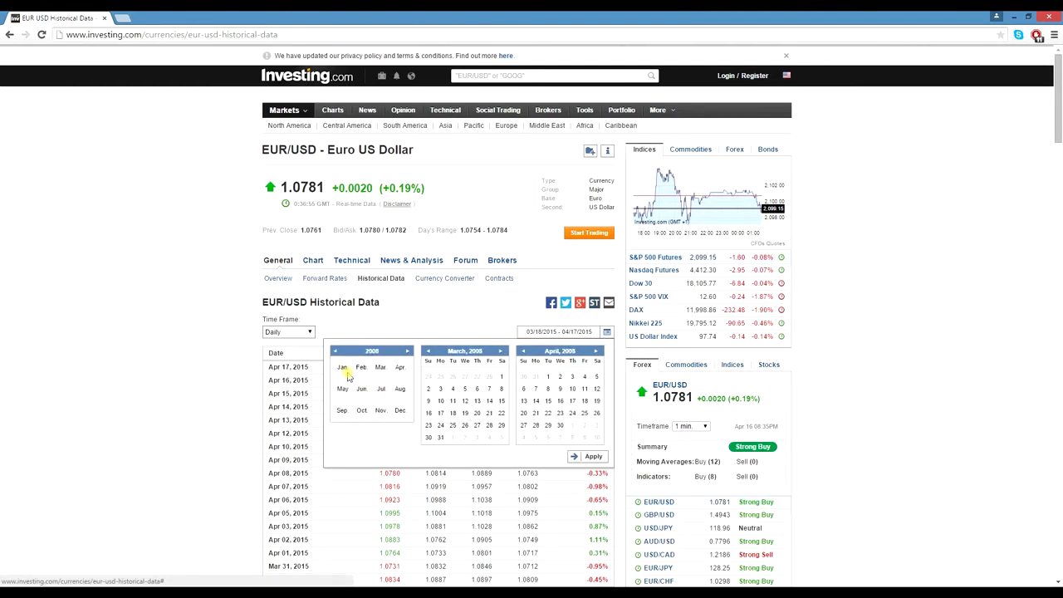
{"action": "left_click", "coordinate": [361, 410]}
{"action": "left_click", "coordinate": [374, 377]}
Set the end date of the range to 03/01/2015 and apply it to the daily EUR/USD data
{"action": "left_click", "coordinate": [565, 352]}
{"action": "left_click", "coordinate": [587, 352]}
{"action": "left_click", "coordinate": [598, 351]}
{"action": "left_click", "coordinate": [552, 368]}
{"action": "left_click", "coordinate": [572, 367]}
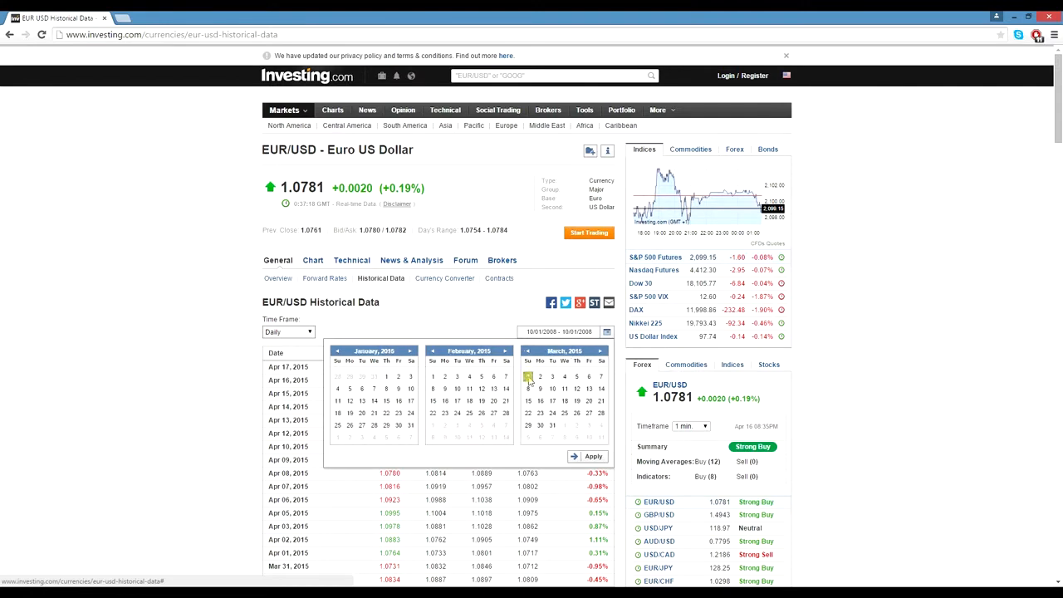
{"action": "left_click", "coordinate": [528, 376]}
{"action": "left_click", "coordinate": [593, 457]}
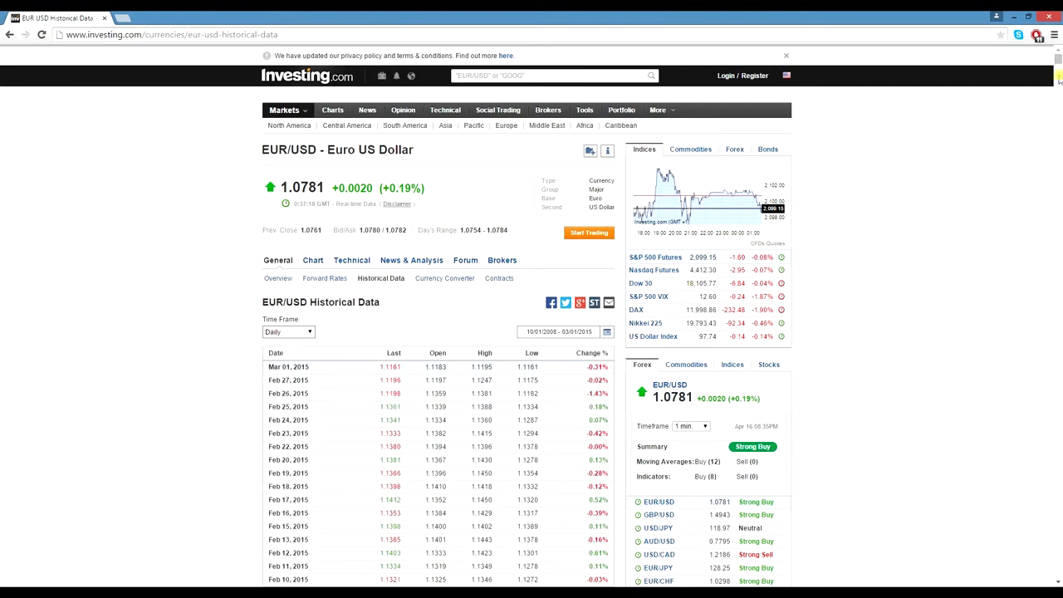
Copy the whole daily EUR/USD price table, from the Date header down to the Oct 01, 2008 row
{"action": "left_click_drag", "start_coordinate": [1057, 73], "coordinate": [1046, 534]}
{"action": "left_click_drag", "start_coordinate": [611, 463], "coordinate": [355, 248]}
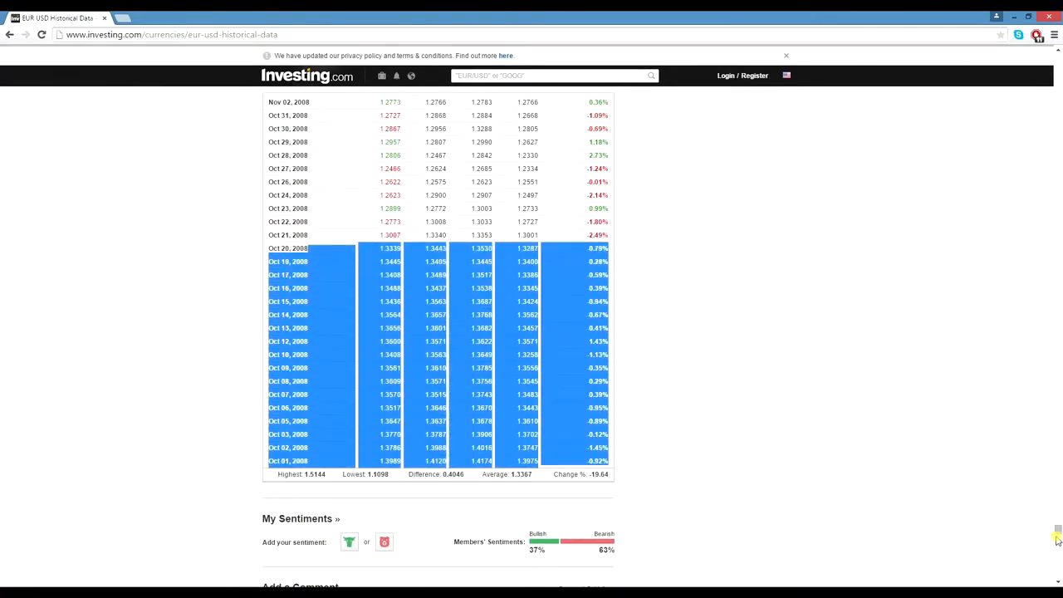
{"action": "left_click_drag", "start_coordinate": [1058, 534], "coordinate": [1038, 55]}
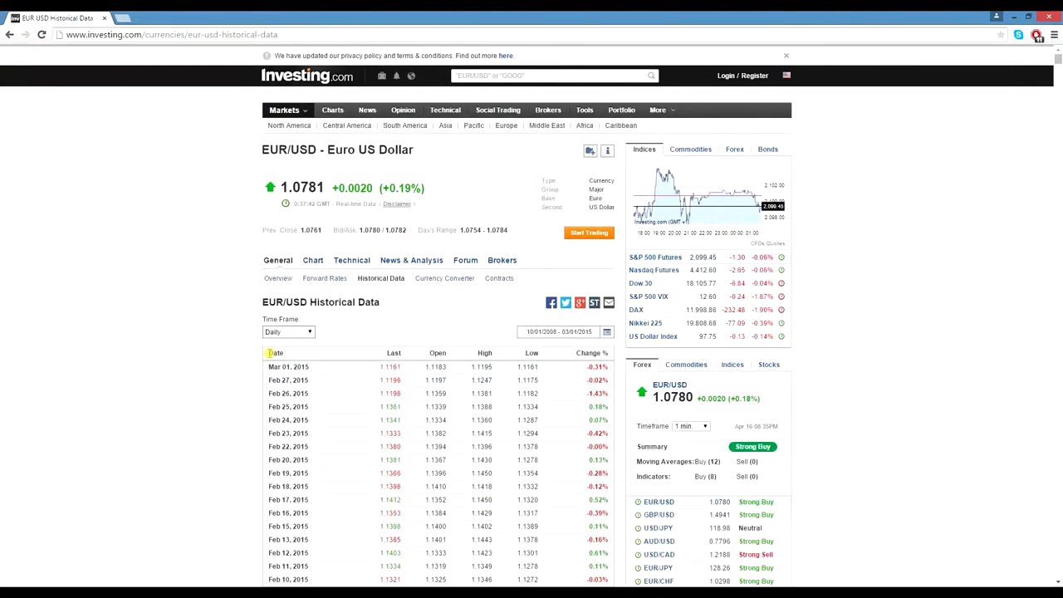
{"action": "left_click", "coordinate": [269, 353], "text": "shift"}
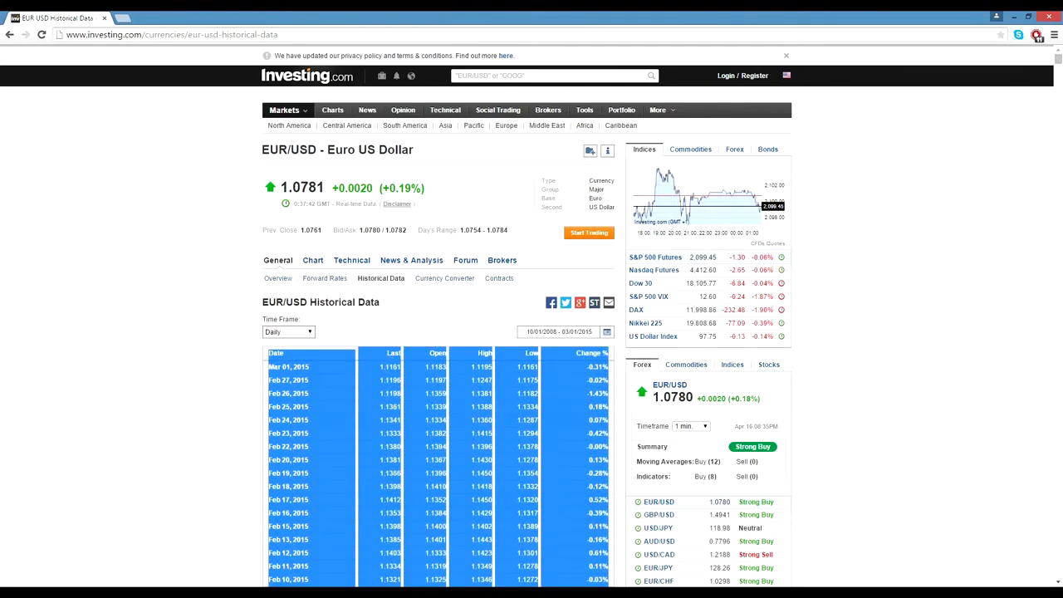
Paste the daily EUR/USD prices at cell A1 of Excel's EURUSD ATR Daily sheet and check the ATR columns and averages in J1:O3
{"action": "left_click", "coordinate": [241, 555]}
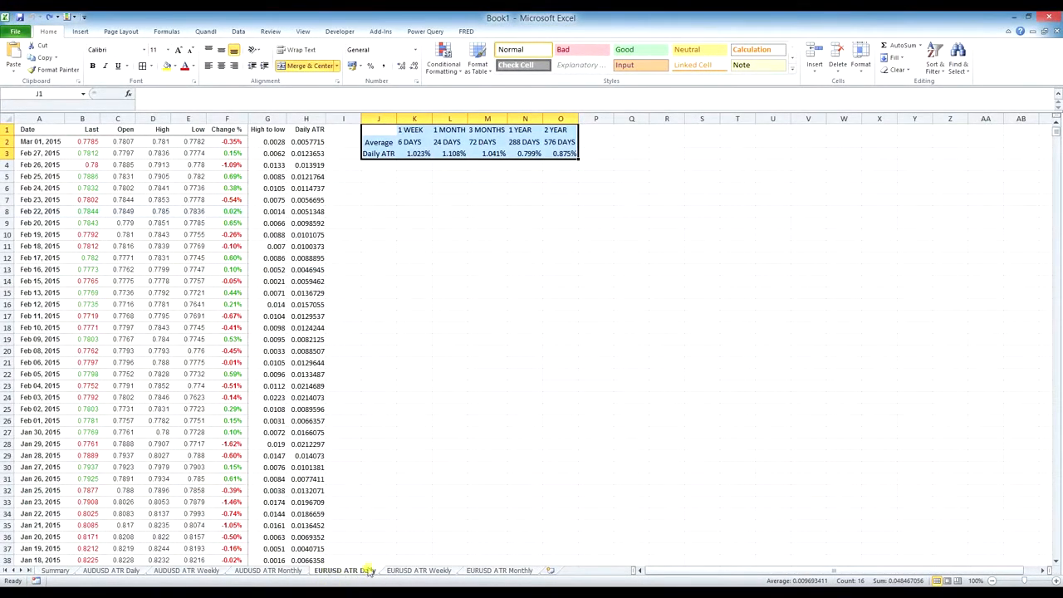
{"action": "left_click", "coordinate": [50, 129]}
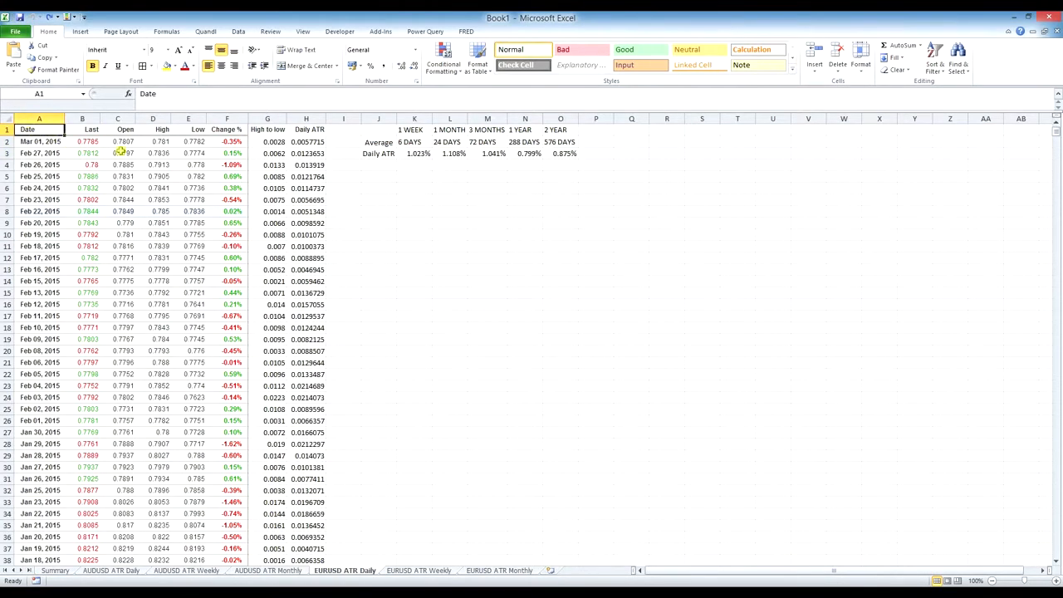
{"action": "key", "text": "ctrl+v"}
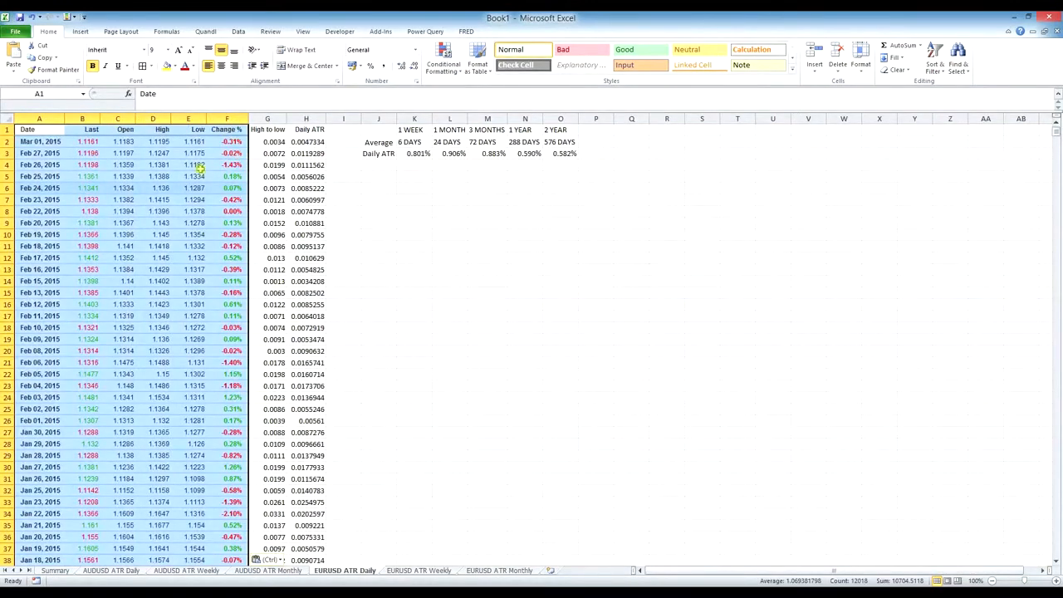
{"action": "left_click", "coordinate": [76, 156]}
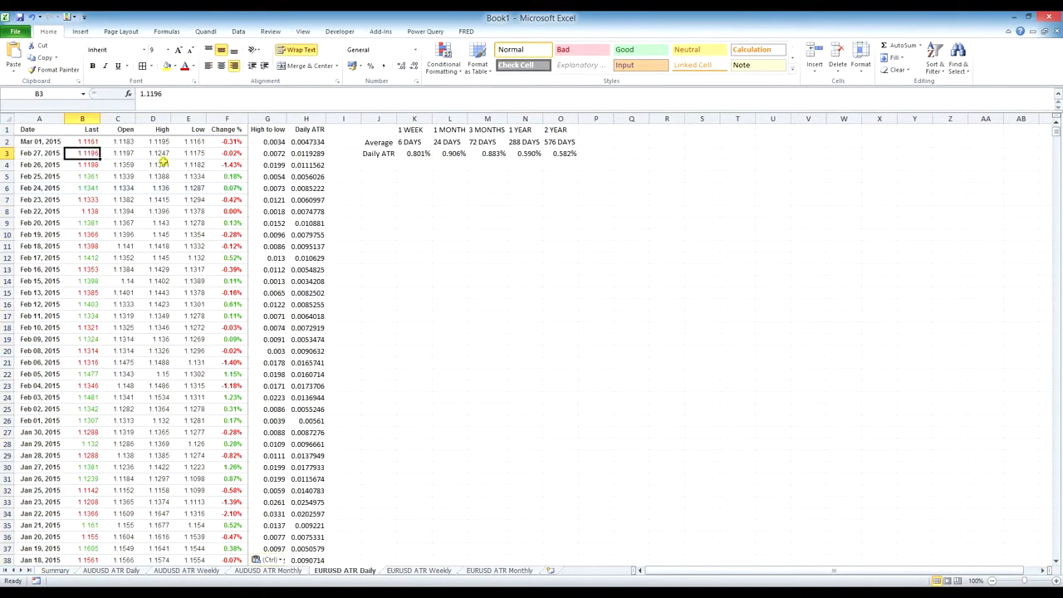
{"action": "left_click", "coordinate": [270, 129]}
{"action": "left_click", "coordinate": [299, 129]}
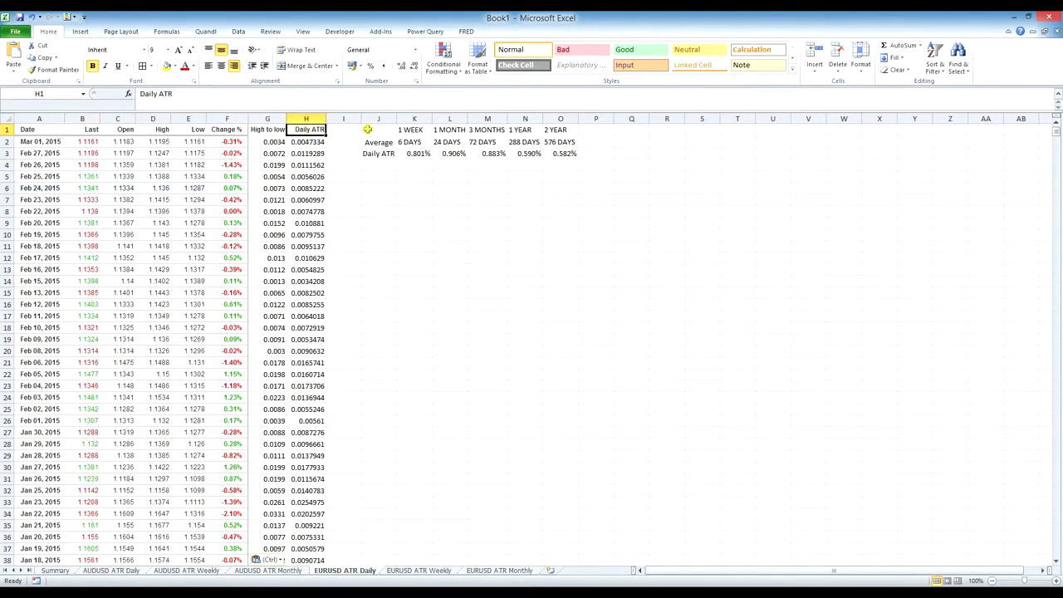
{"action": "left_click_drag", "start_coordinate": [389, 130], "coordinate": [565, 154]}
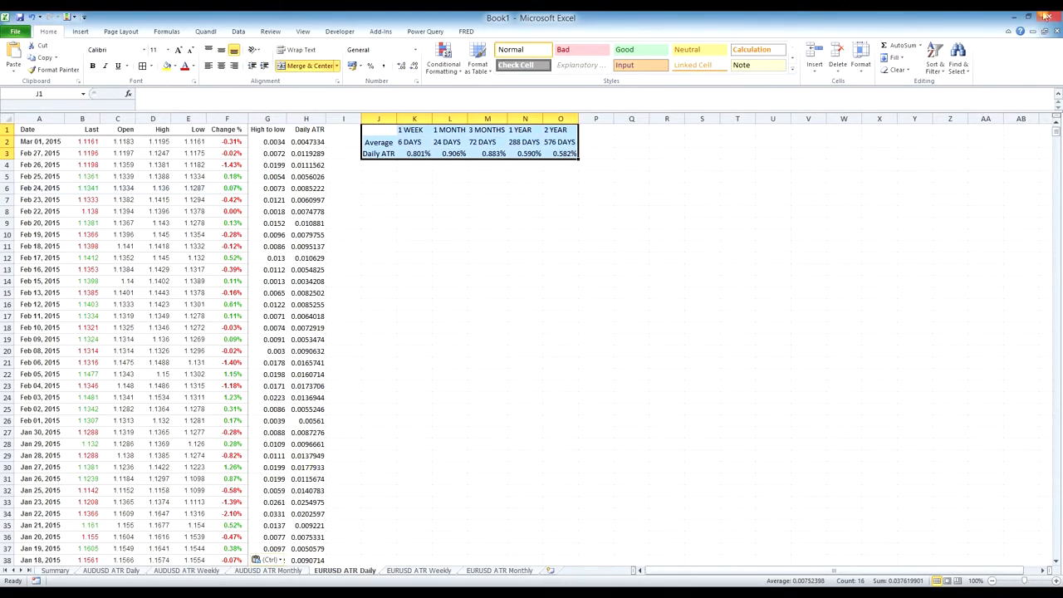
In the browser, change the EUR/USD time frame to Weekly and copy the whole table, from the header to Oct 05, 2008
{"action": "left_click", "coordinate": [1012, 17]}
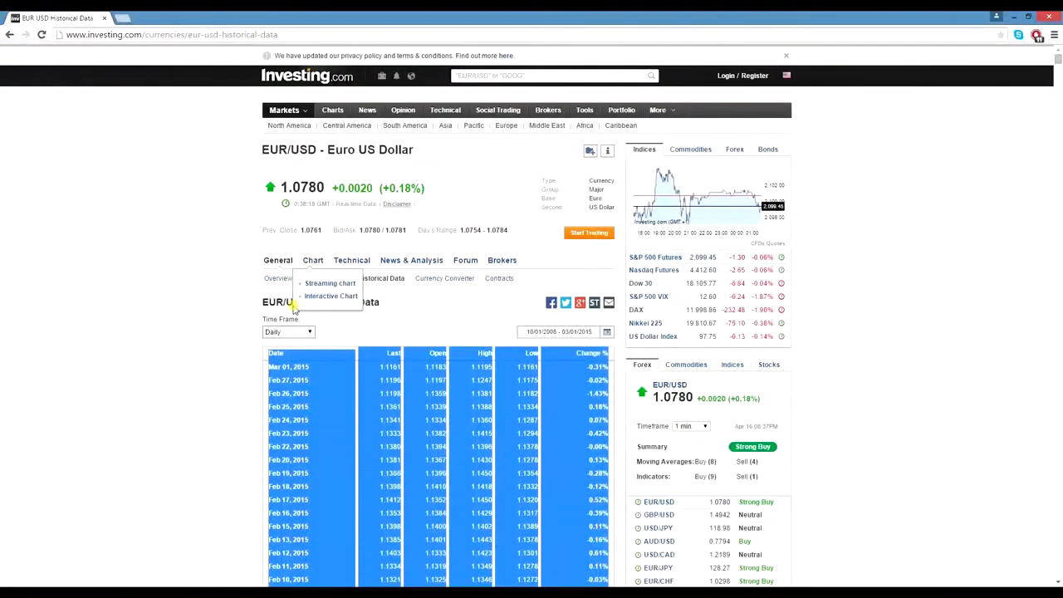
{"action": "left_click", "coordinate": [306, 333]}
{"action": "left_click", "coordinate": [287, 351]}
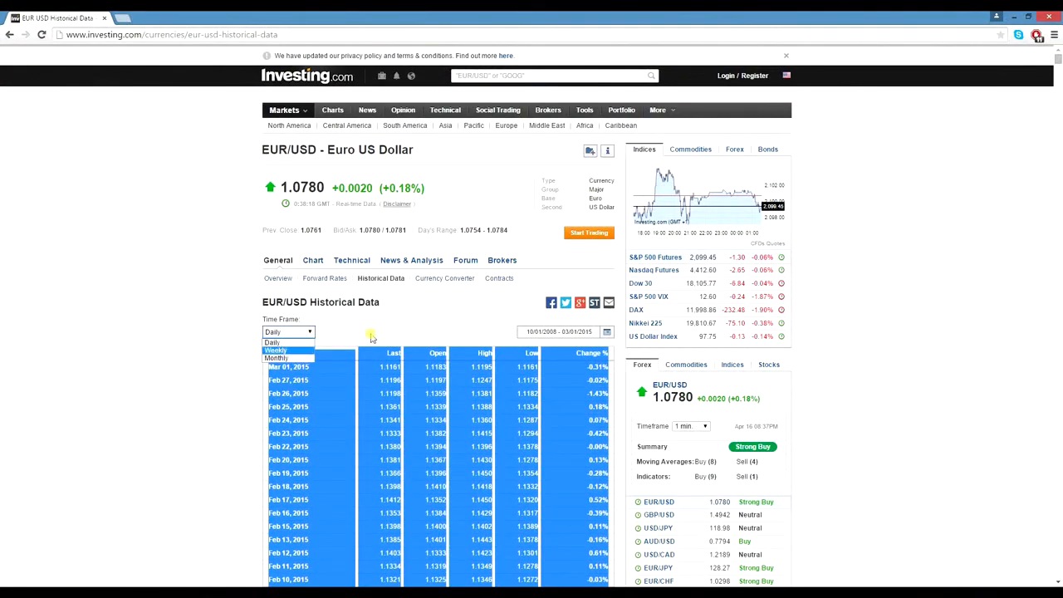
{"action": "left_click_drag", "start_coordinate": [1058, 77], "coordinate": [1045, 381]}
{"action": "left_click_drag", "start_coordinate": [605, 482], "coordinate": [497, 313]}
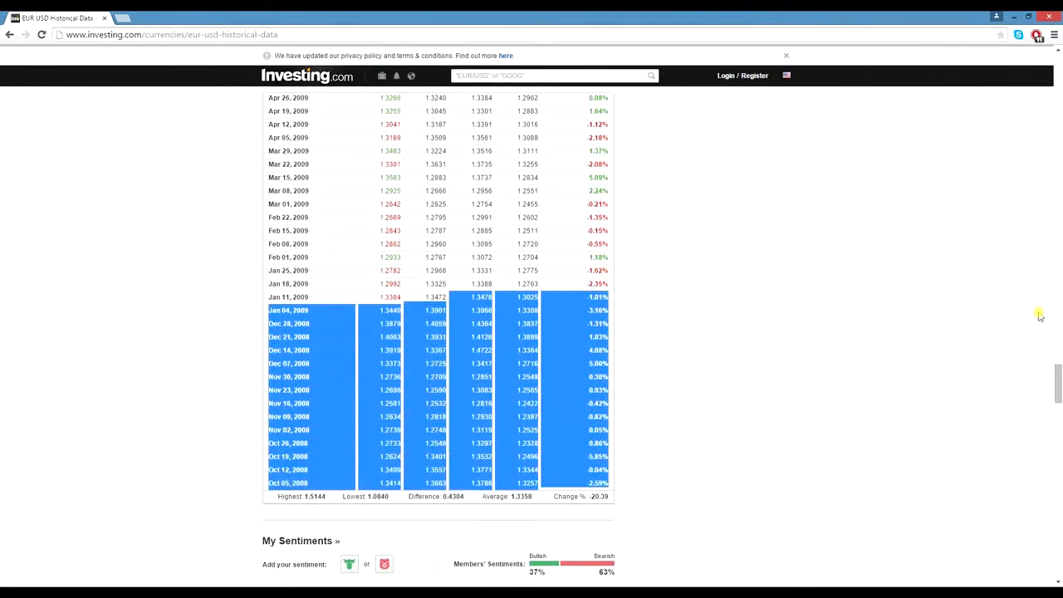
{"action": "left_click_drag", "start_coordinate": [1057, 383], "coordinate": [1057, 67]}
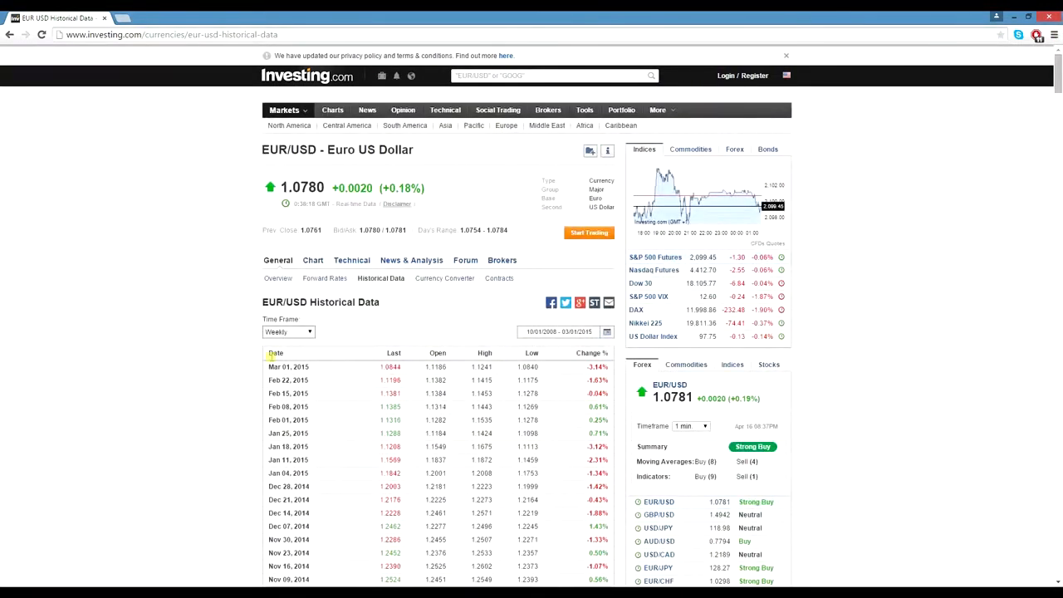
{"action": "left_click", "coordinate": [292, 353], "text": "shift"}
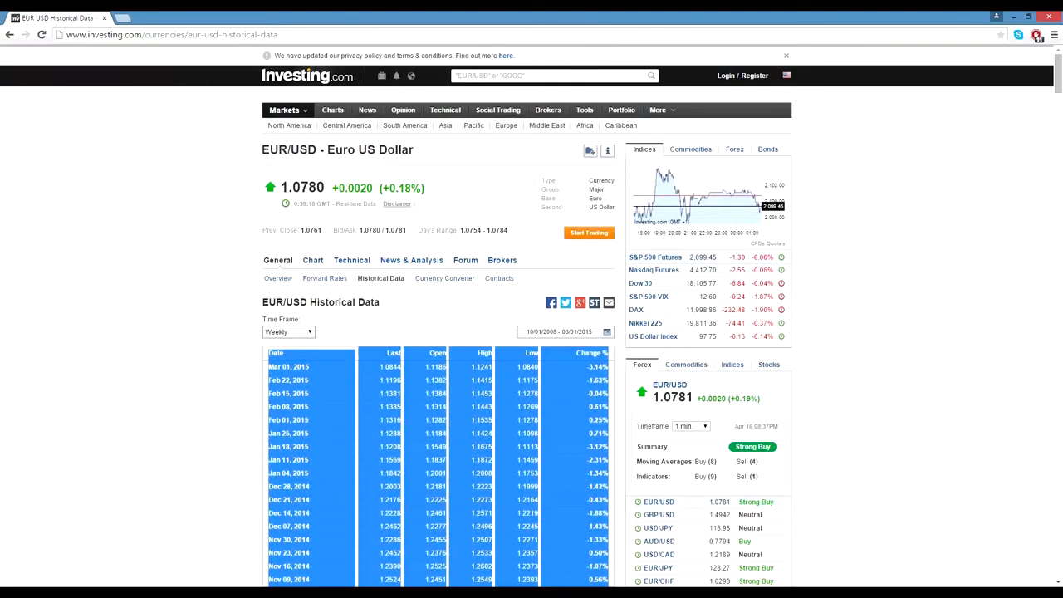
Paste the weekly EUR/USD prices over the old data at cell A1 of Excel's EURUSD ATR Weekly sheet
{"action": "left_click", "coordinate": [149, 593]}
{"action": "left_click", "coordinate": [221, 551]}
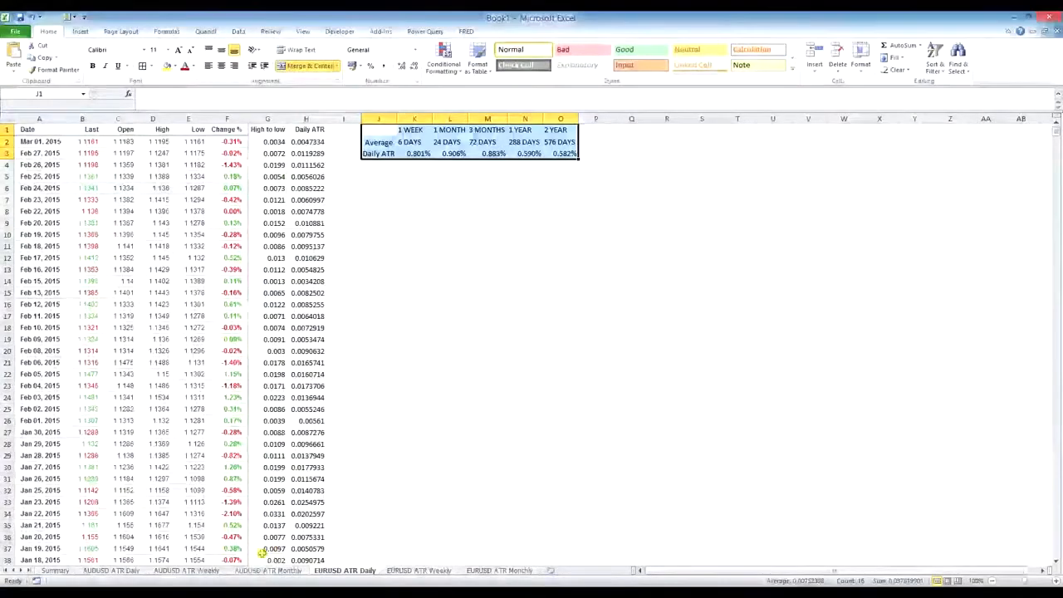
{"action": "left_click", "coordinate": [421, 571]}
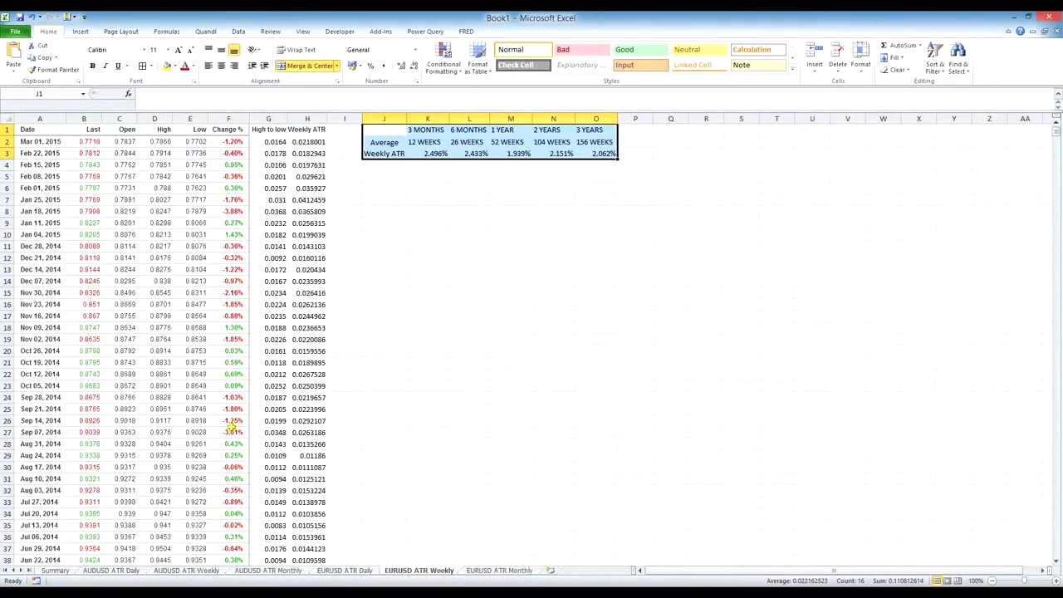
{"action": "left_click", "coordinate": [45, 129]}
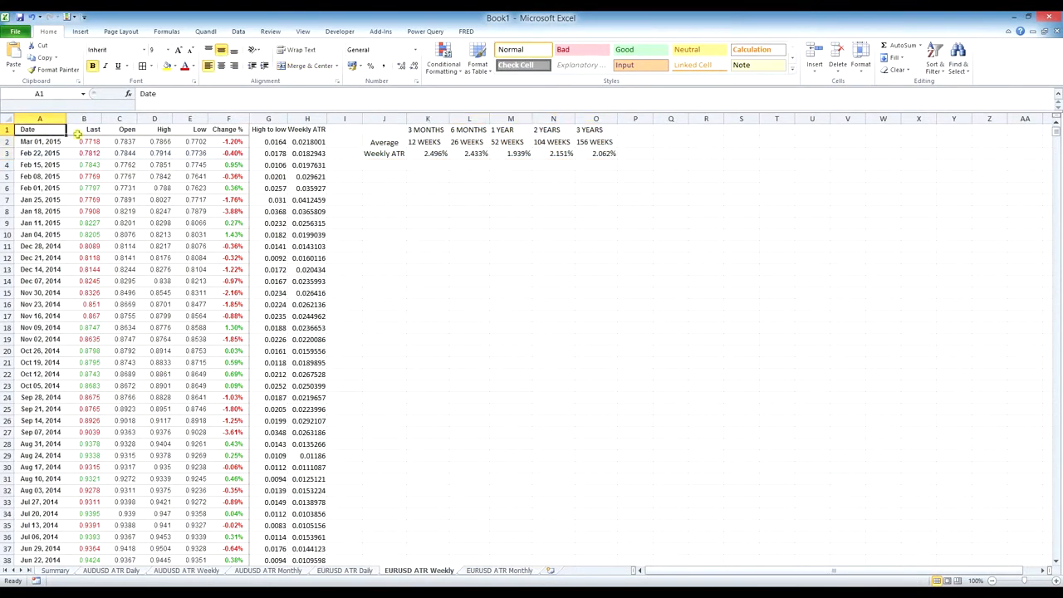
{"action": "key", "text": "ctrl+v"}
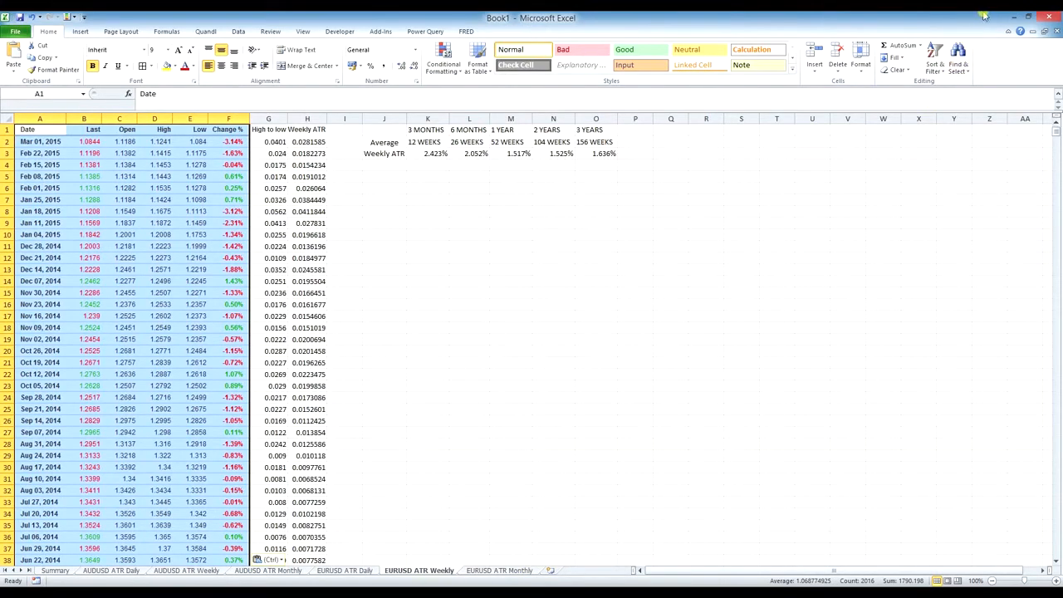
In the browser, change the EUR/USD time frame to Monthly and copy the whole table, from the header to Oct 01, 2008
{"action": "left_click", "coordinate": [1014, 15]}
{"action": "left_click", "coordinate": [304, 333]}
{"action": "left_click", "coordinate": [285, 359]}
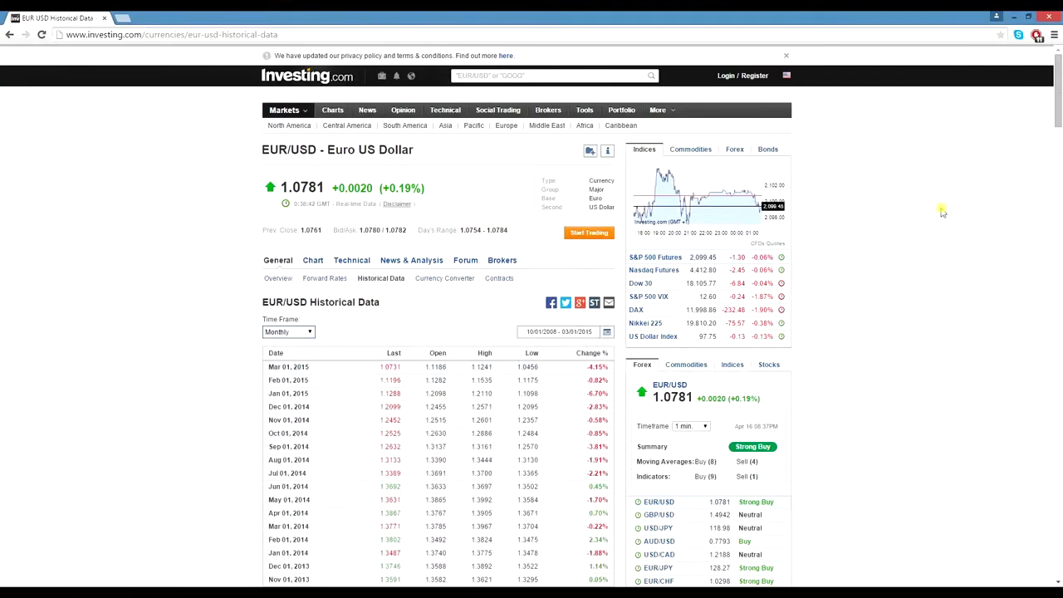
{"action": "scroll", "coordinate": [1060, 133], "scroll_direction": "down", "scroll_amount": 1}
{"action": "left_click_drag", "start_coordinate": [1060, 133], "coordinate": [1057, 222]}
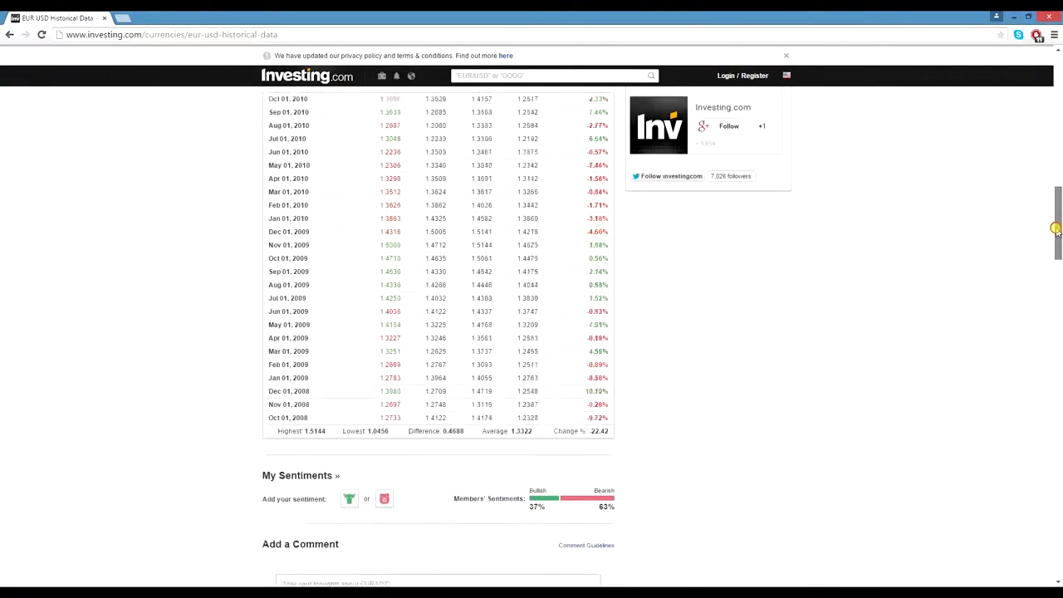
{"action": "left_click_drag", "start_coordinate": [610, 428], "coordinate": [446, 280]}
{"action": "left_click_drag", "start_coordinate": [1058, 223], "coordinate": [1058, 87]}
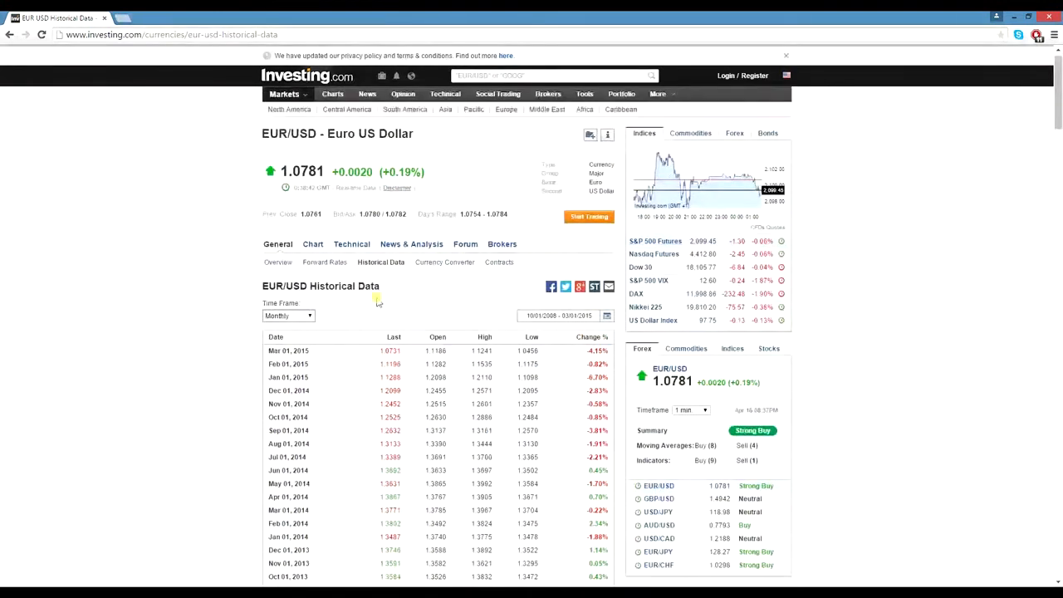
{"action": "left_click", "coordinate": [282, 339], "text": "shift"}
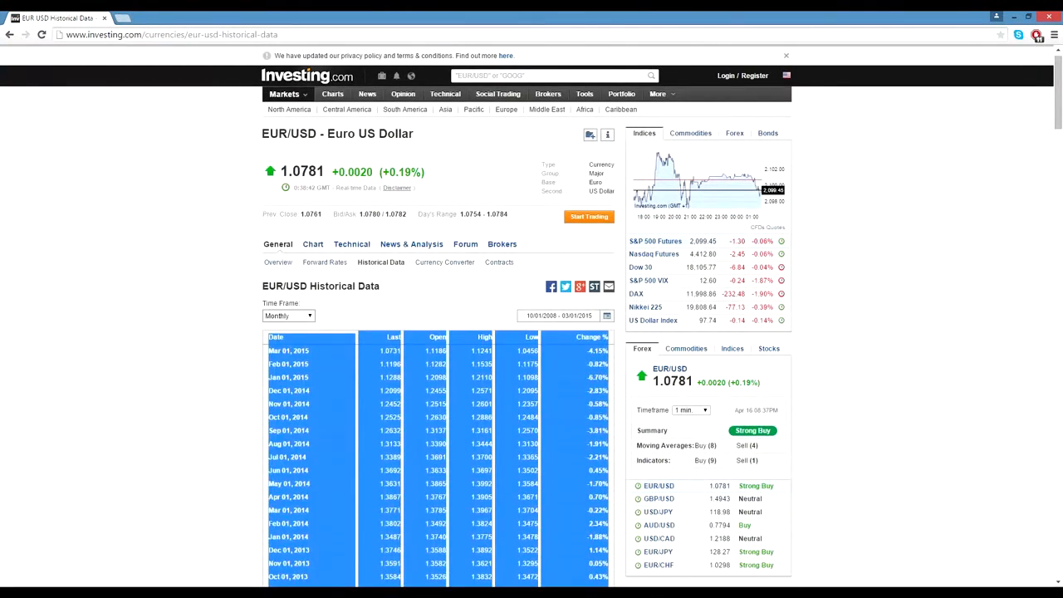
Paste the monthly EUR/USD prices over the old data at cell A1 of Excel's EURUSD ATR Monthly sheet
{"action": "left_click", "coordinate": [209, 541]}
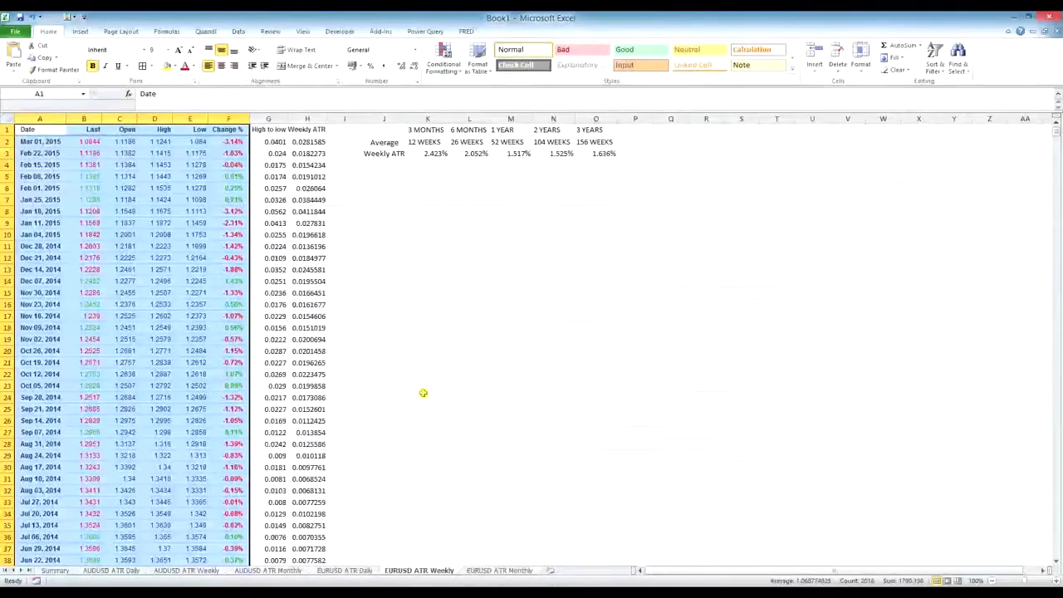
{"action": "left_click", "coordinate": [495, 572]}
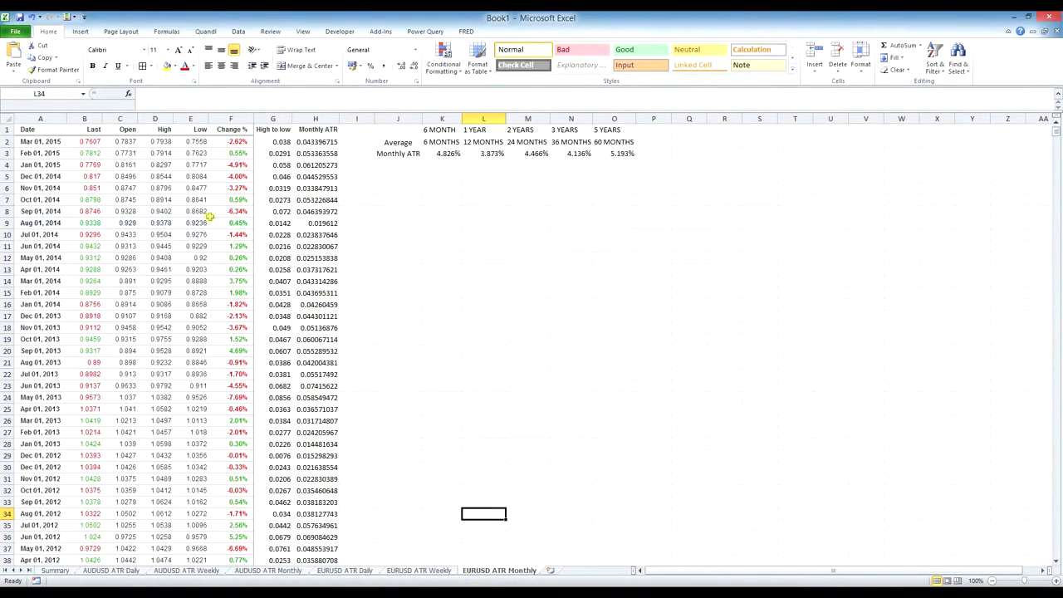
{"action": "left_click", "coordinate": [50, 132]}
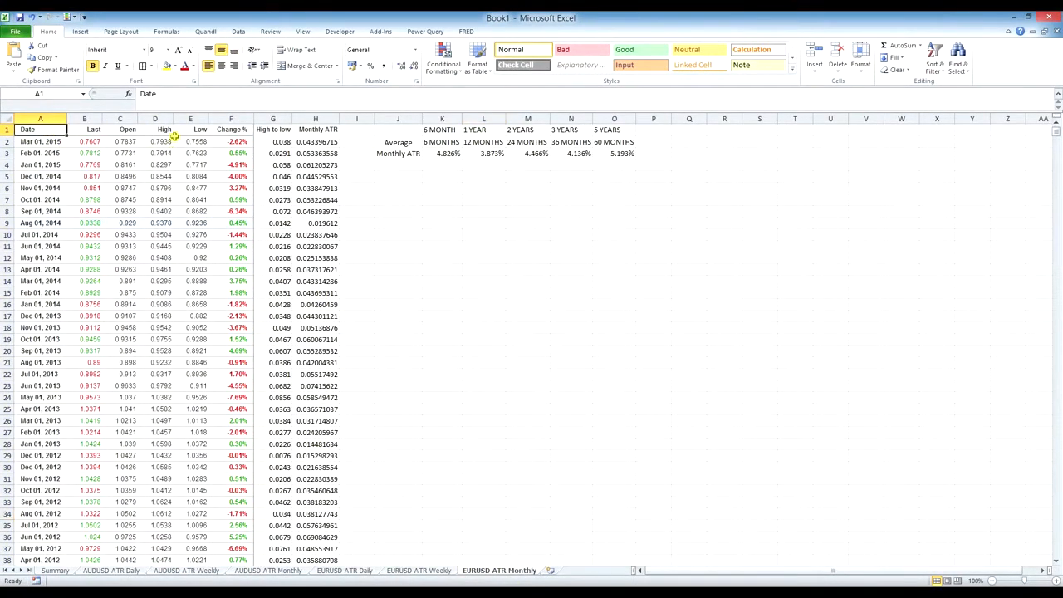
{"action": "key", "text": "ctrl+v"}
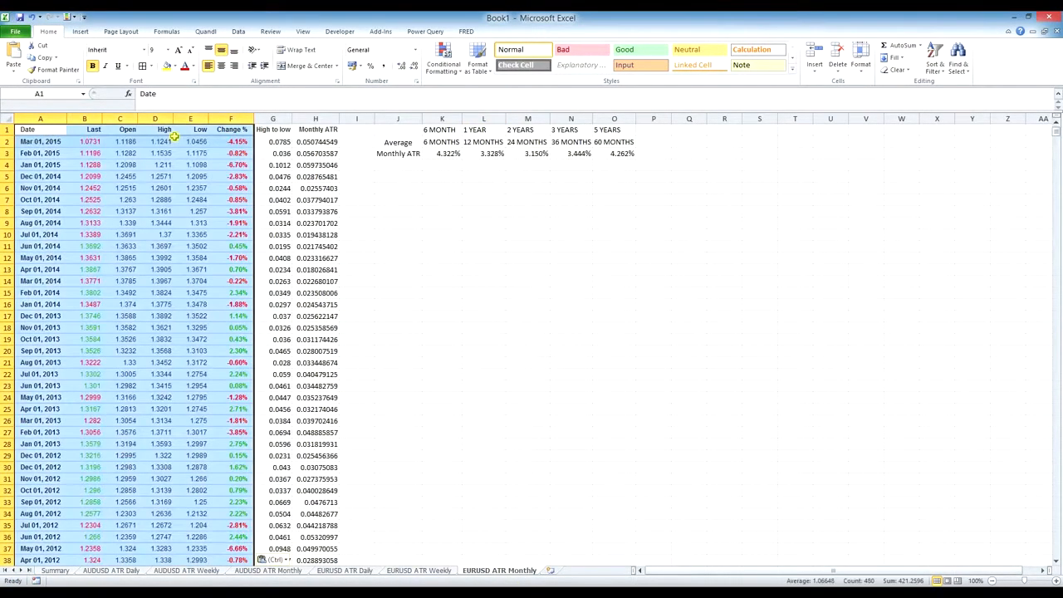
{"action": "left_click", "coordinate": [371, 185]}
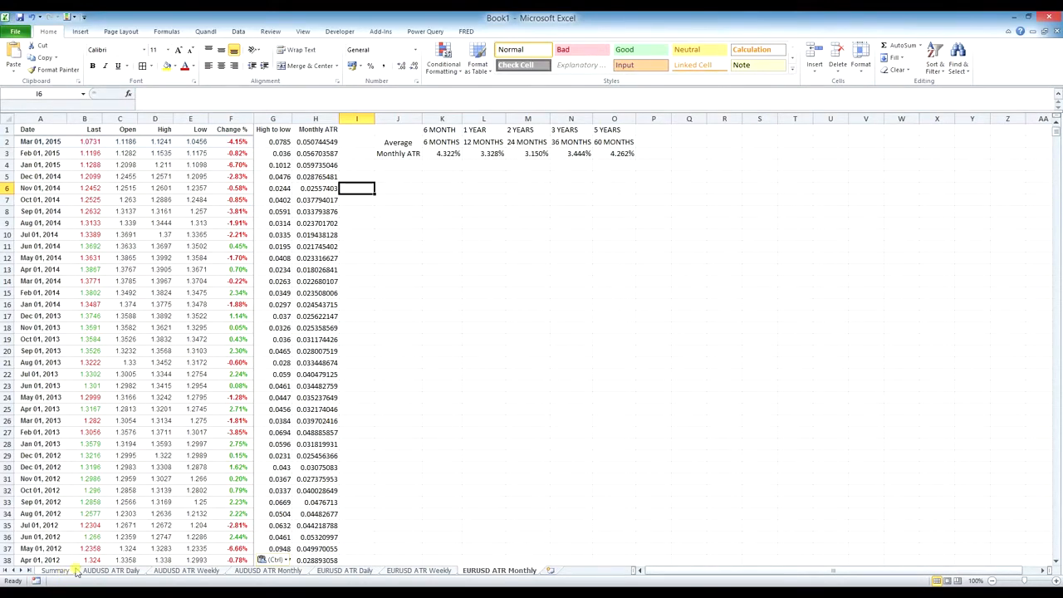
Copy the averages table J1:O3 from AUDUSD ATR Daily and paste it as values at cell A3 of the Summary sheet
{"action": "left_click", "coordinate": [106, 572]}
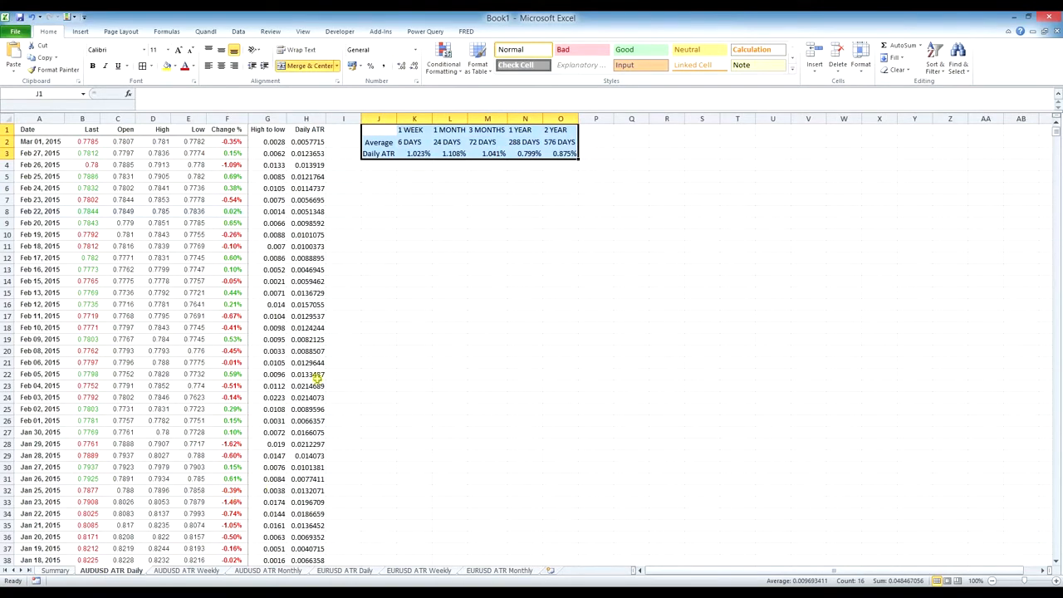
{"action": "left_click", "coordinate": [426, 202]}
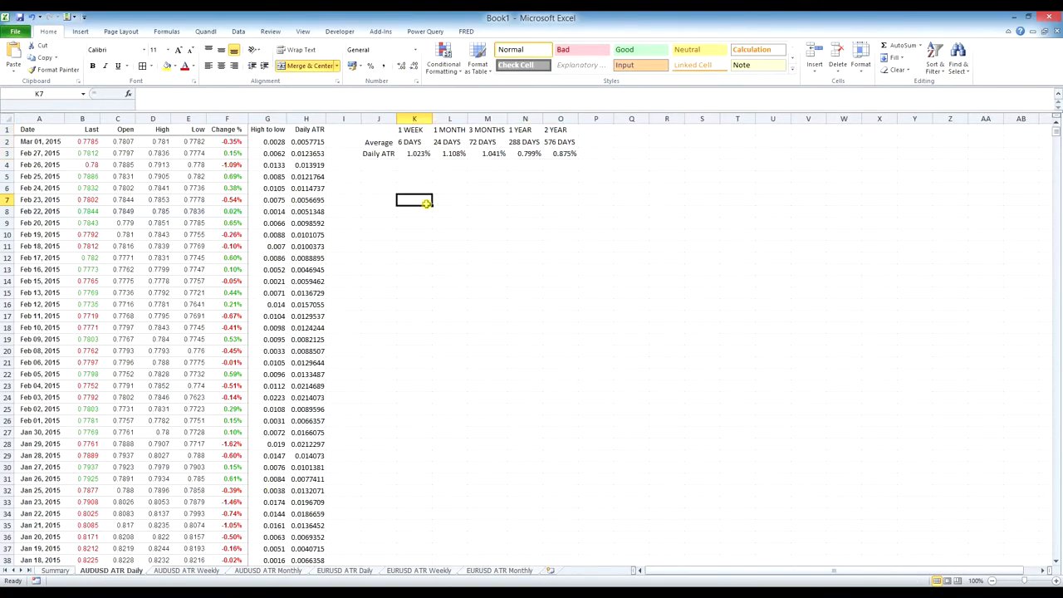
{"action": "left_click_drag", "start_coordinate": [383, 130], "coordinate": [572, 147]}
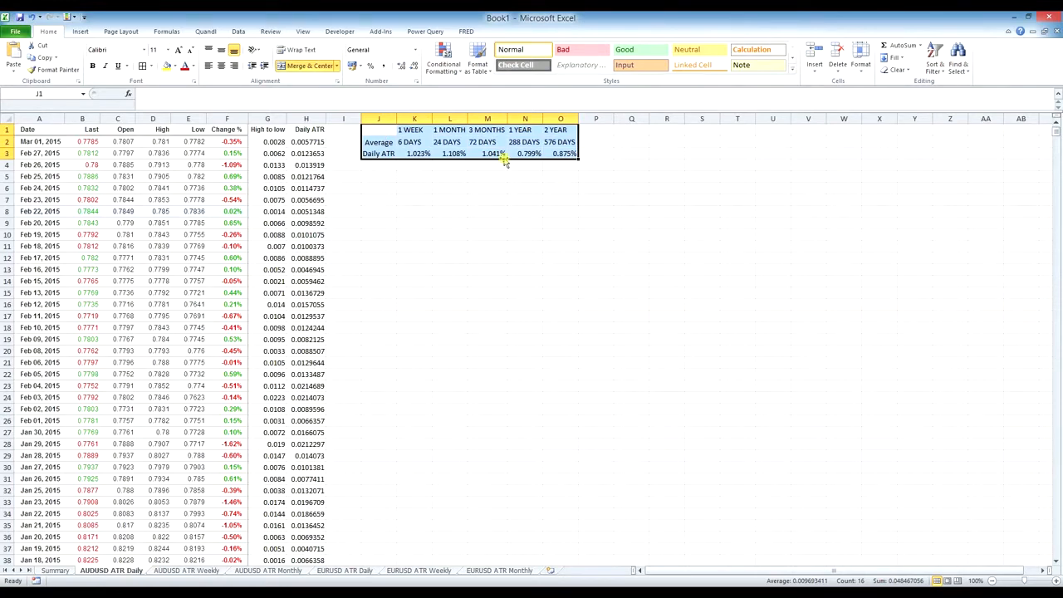
{"action": "key", "text": "ctrl+c"}
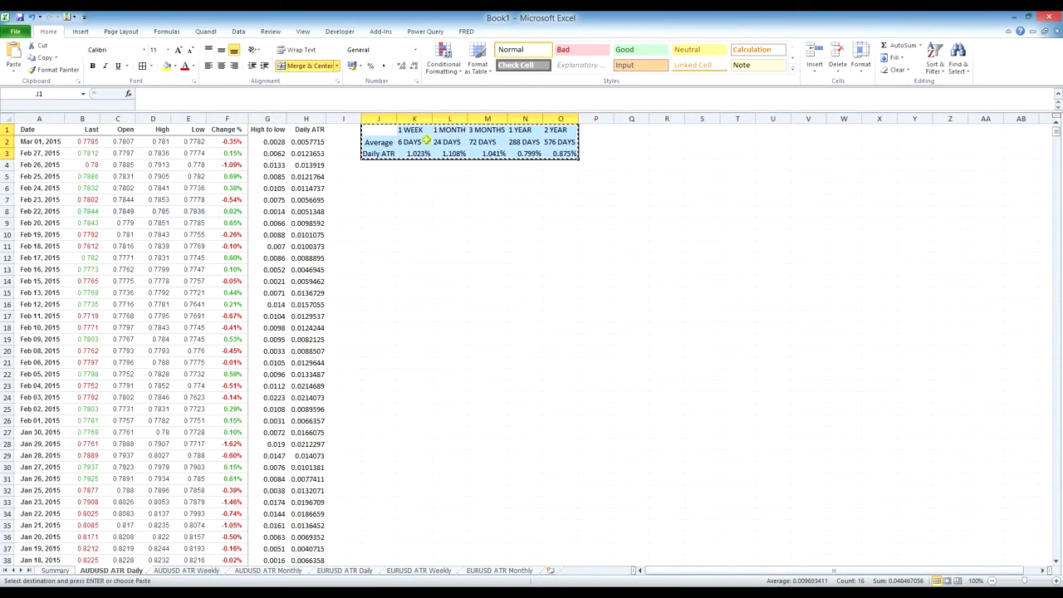
{"action": "left_click", "coordinate": [60, 571]}
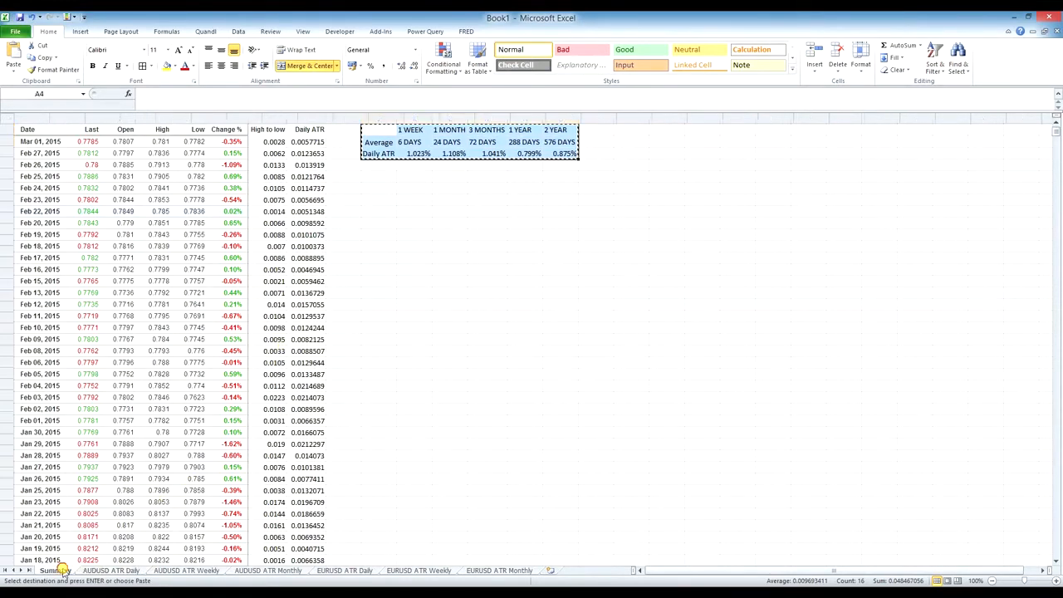
{"action": "key", "text": "ctrl+v"}
{"action": "left_click", "coordinate": [25, 149]}
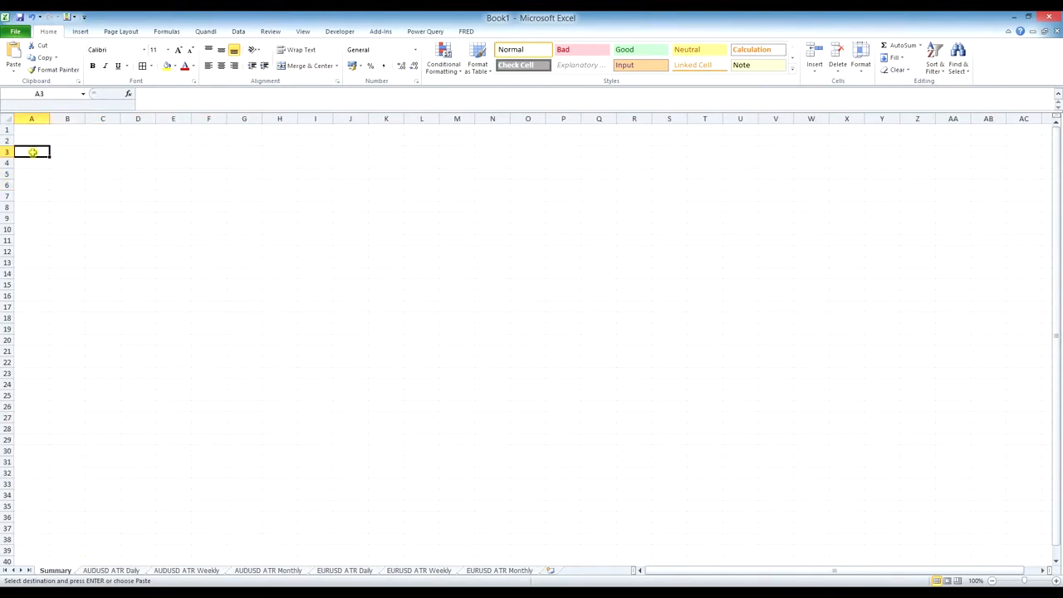
{"action": "right_click", "coordinate": [31, 152]}
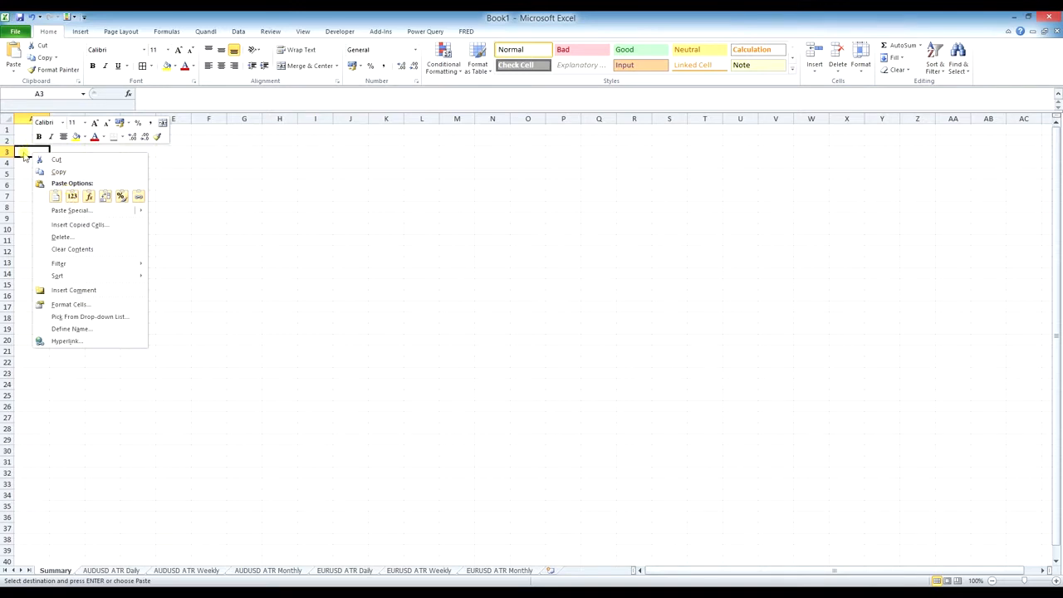
{"action": "left_click", "coordinate": [73, 198]}
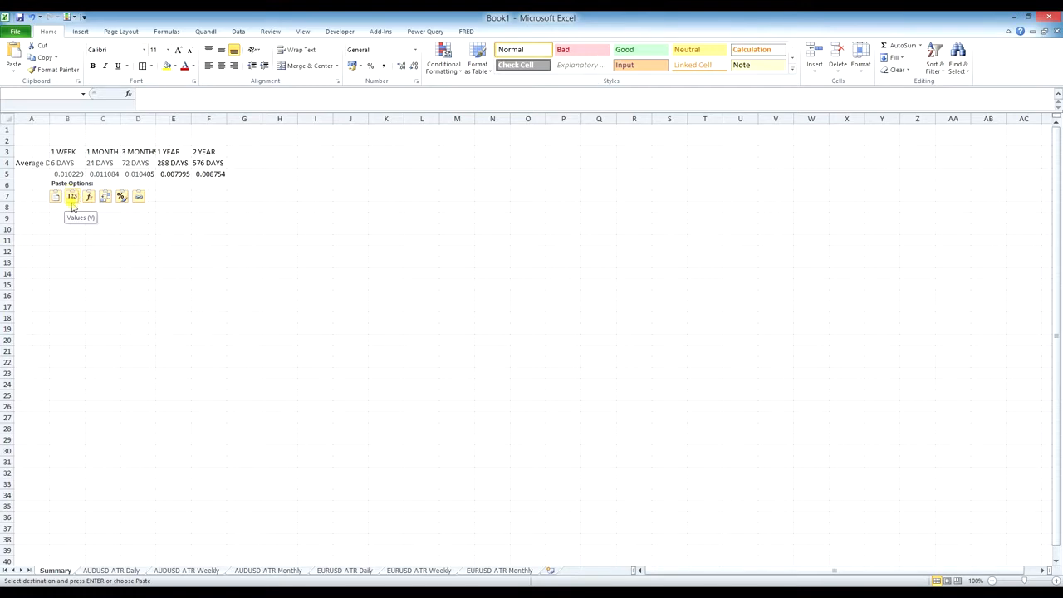
{"action": "left_click", "coordinate": [72, 196]}
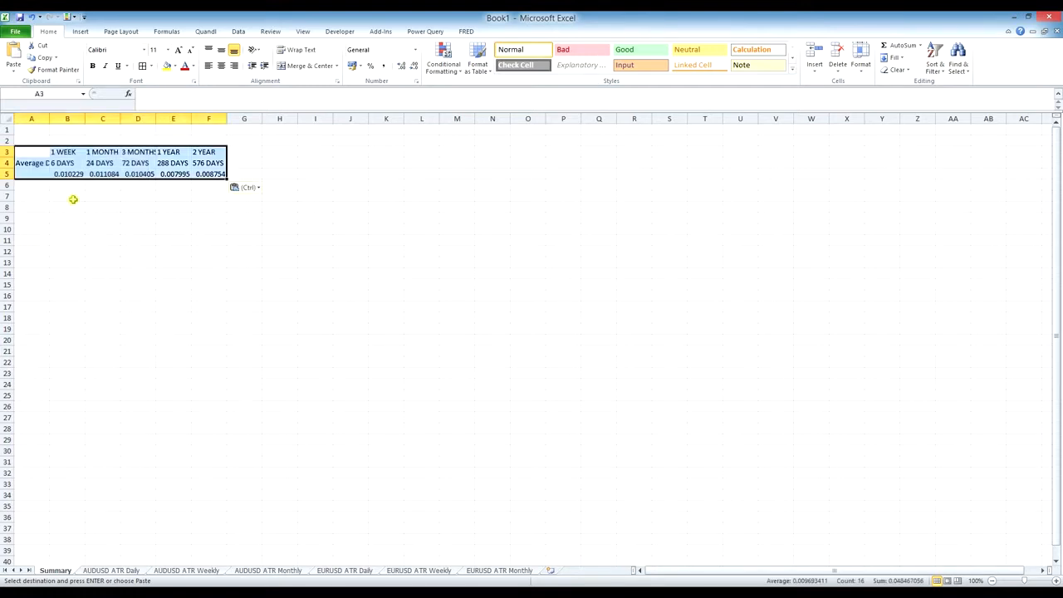
Widen columns A and C to F of the Summary sheet to fit the pasted daily averages
{"action": "double_click", "coordinate": [51, 119]}
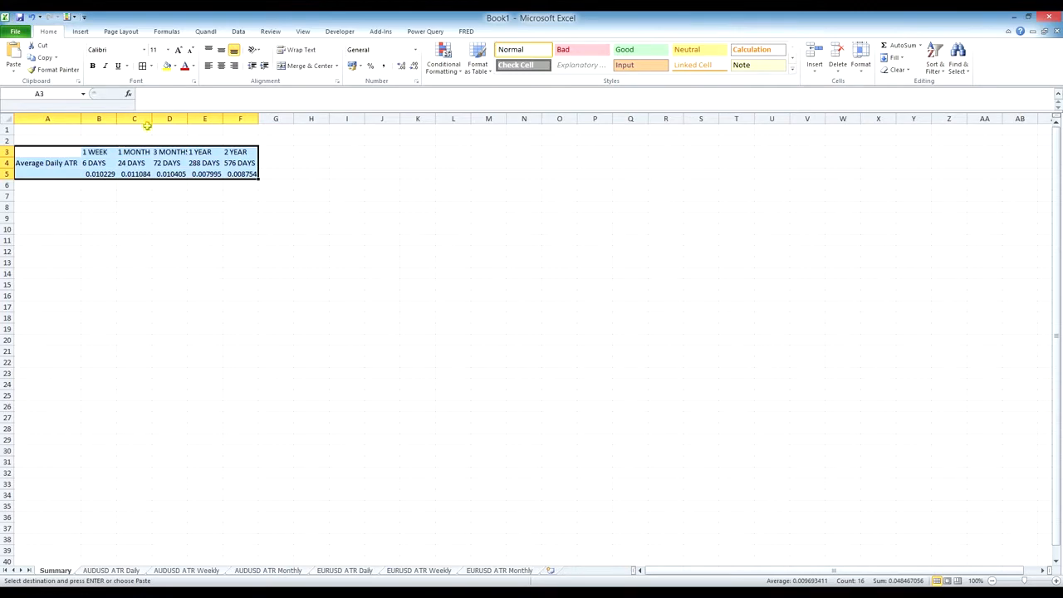
{"action": "double_click", "coordinate": [153, 119]}
{"action": "double_click", "coordinate": [192, 119]}
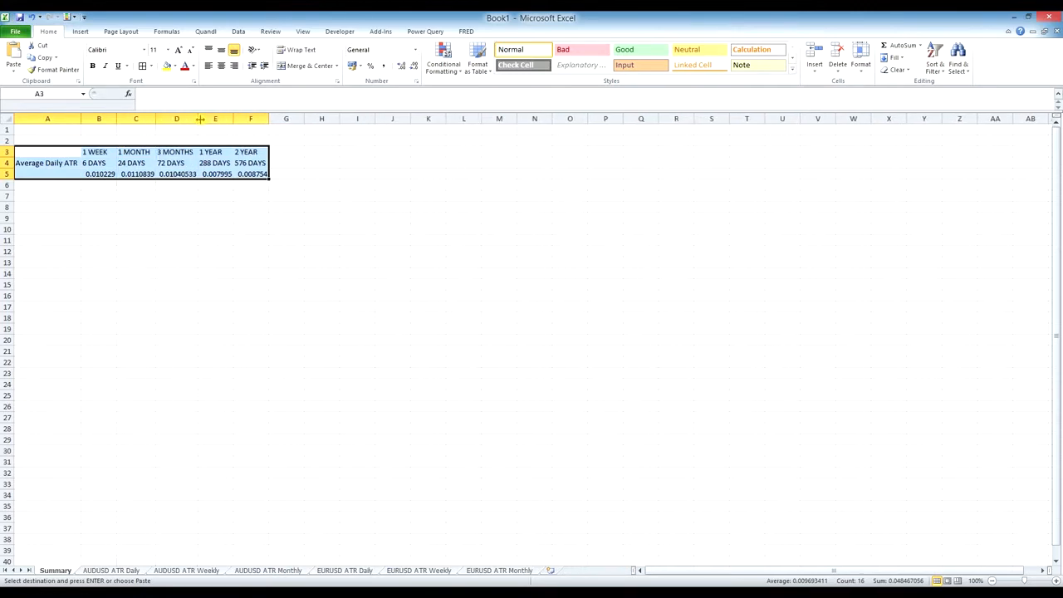
{"action": "left_click_drag", "start_coordinate": [232, 119], "coordinate": [276, 118]}
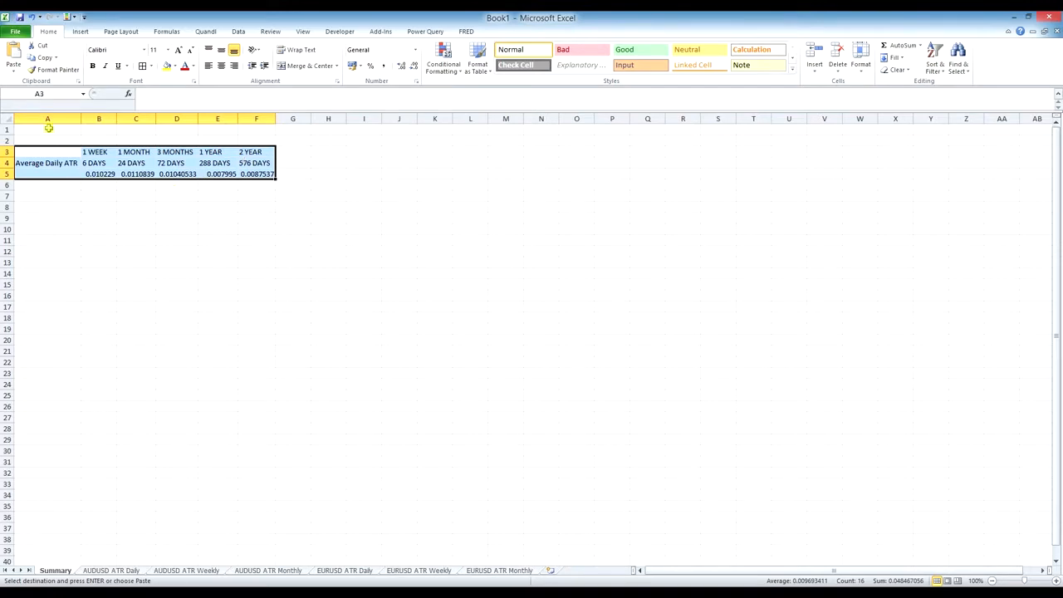
Copy the averages table J1:O3 from AUDUSD ATR Weekly and paste it as values at cell A7 of the Summary sheet
{"action": "left_click", "coordinate": [183, 572]}
{"action": "left_click_drag", "start_coordinate": [384, 130], "coordinate": [588, 156]}
{"action": "key", "text": "ctrl+c"}
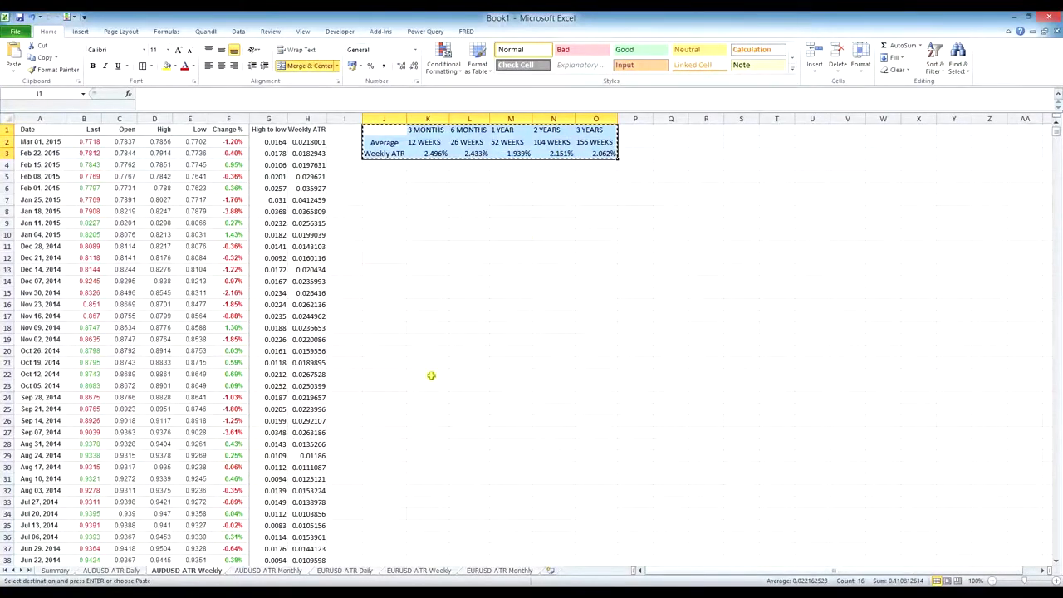
{"action": "left_click", "coordinate": [56, 571]}
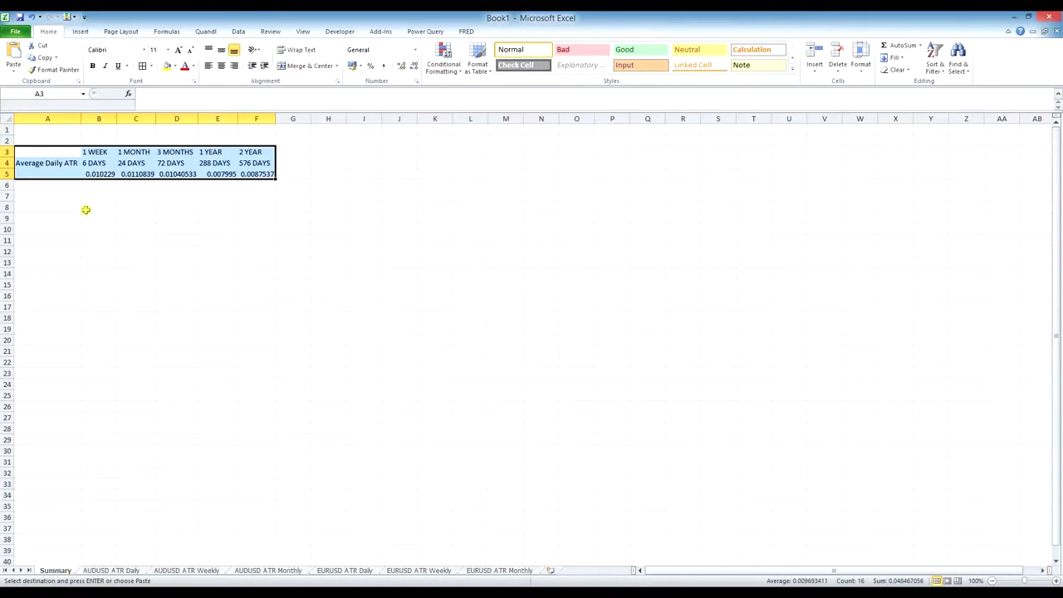
{"action": "left_click", "coordinate": [50, 185]}
{"action": "right_click", "coordinate": [51, 186]}
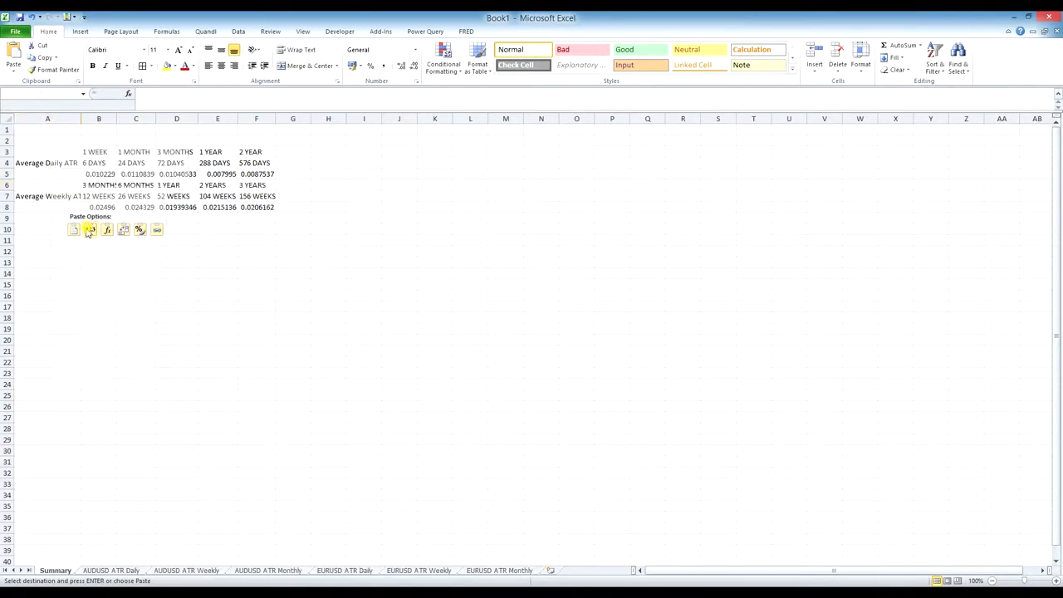
{"action": "left_click", "coordinate": [38, 196]}
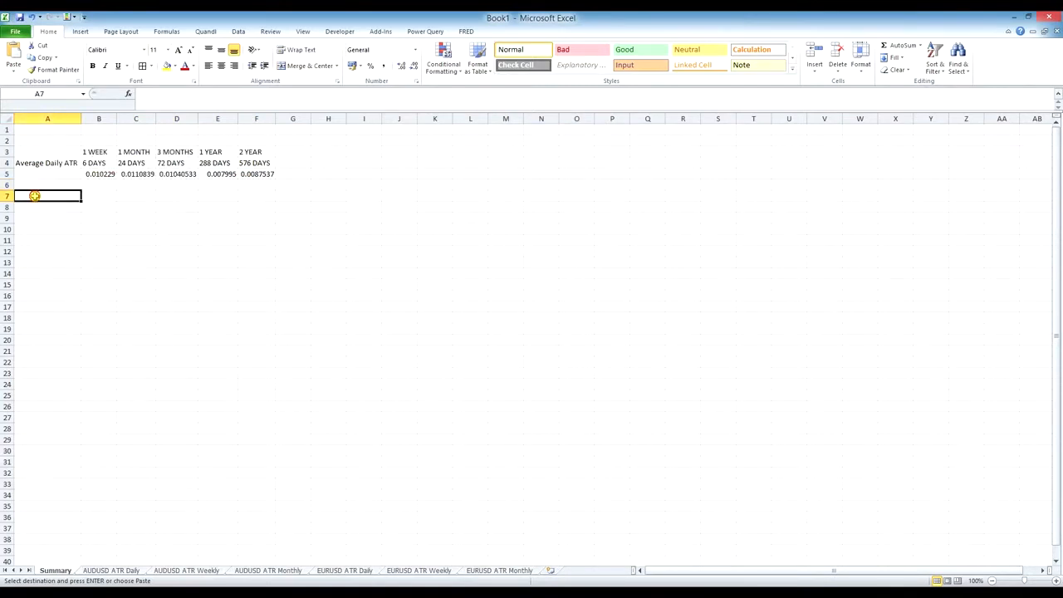
{"action": "right_click", "coordinate": [45, 195]}
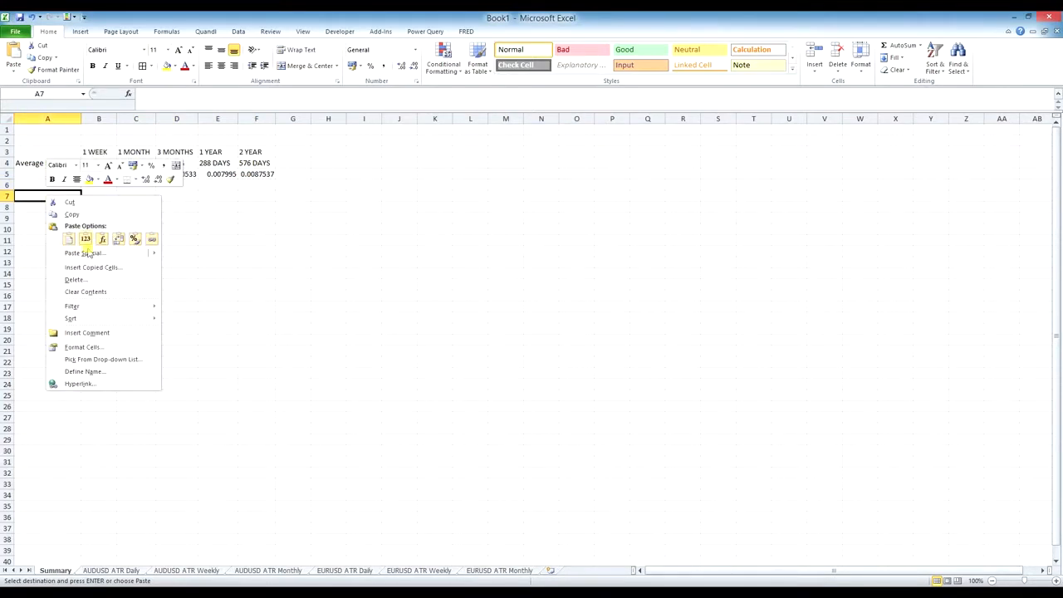
{"action": "left_click", "coordinate": [85, 240]}
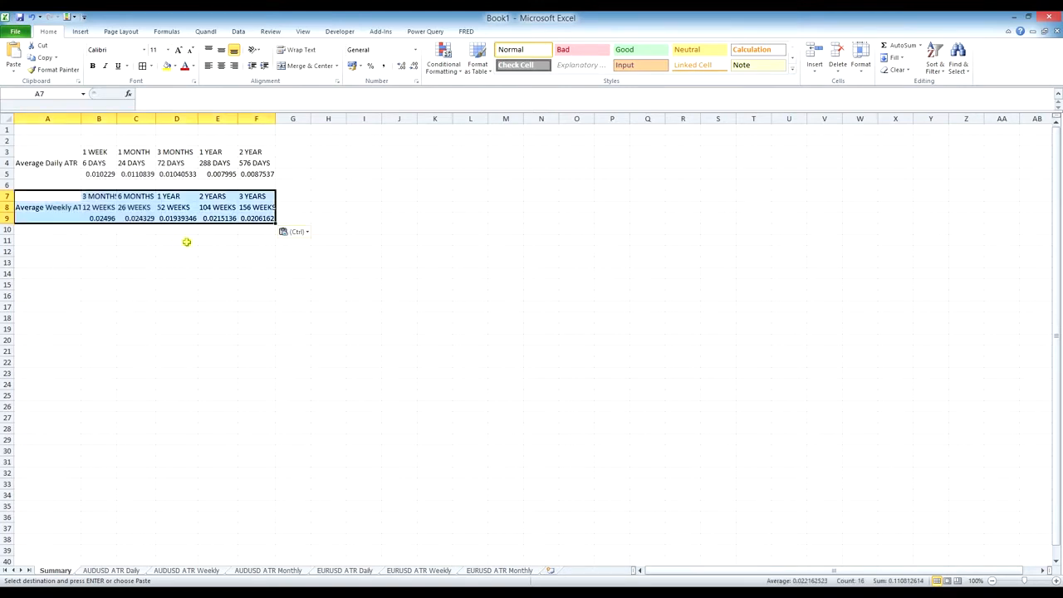
Widen columns A, B, C, E and F of the Summary sheet to fit the weekly labels and averages
{"action": "double_click", "coordinate": [81, 115]}
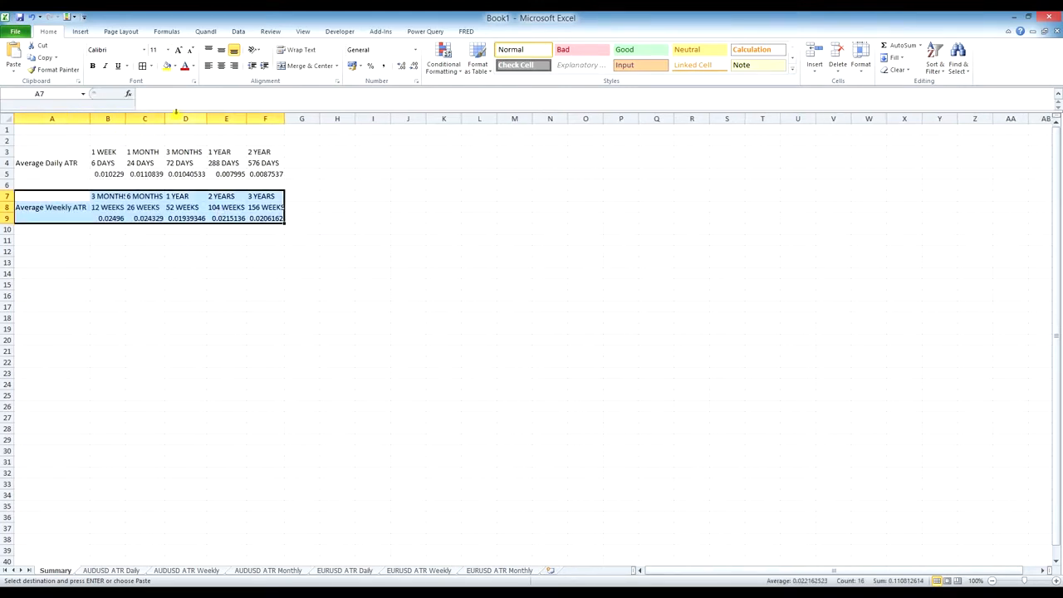
{"action": "double_click", "coordinate": [163, 119]}
{"action": "double_click", "coordinate": [126, 119]}
{"action": "double_click", "coordinate": [250, 119]}
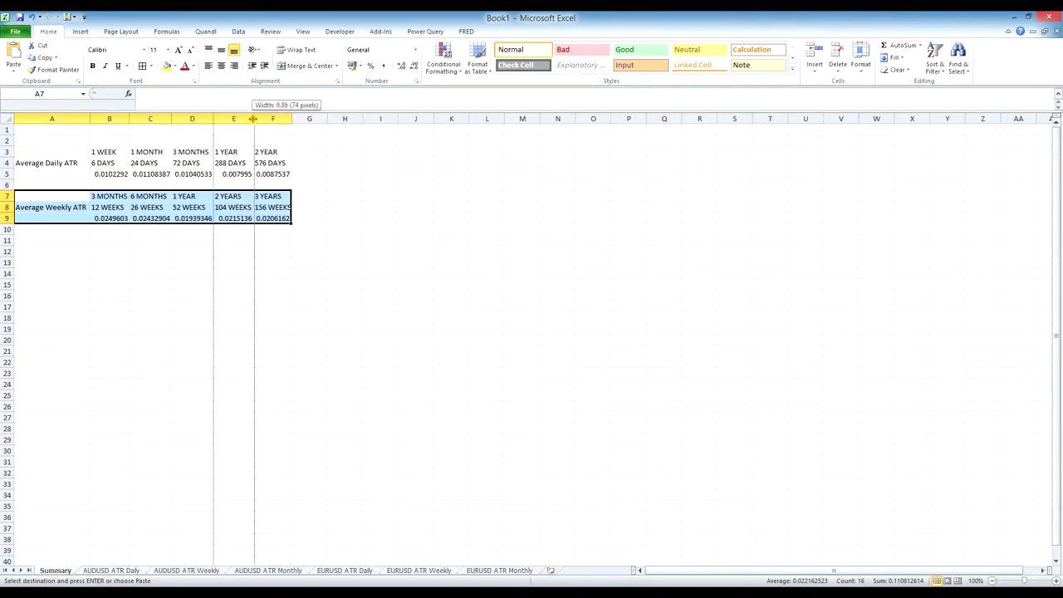
{"action": "double_click", "coordinate": [291, 119]}
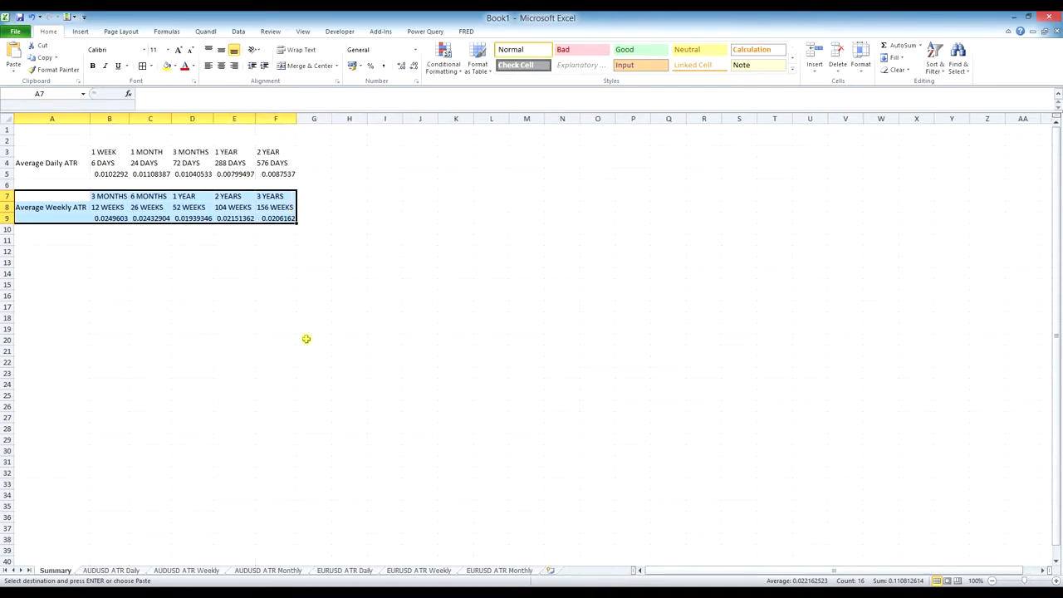
Copy J1:O3 from AUDUSD ATR Monthly, paste it as values at A11 of the Summary sheet, and widen columns A, E and F to fit
{"action": "left_click", "coordinate": [270, 571]}
{"action": "left_click_drag", "start_coordinate": [403, 125], "coordinate": [584, 154]}
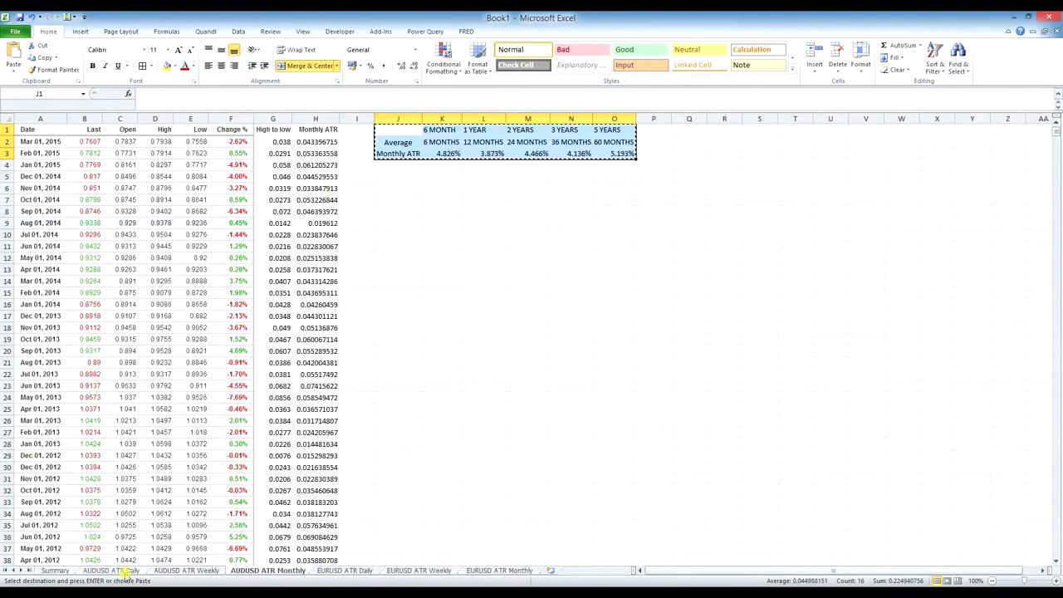
{"action": "left_click", "coordinate": [56, 571]}
{"action": "left_click", "coordinate": [53, 241]}
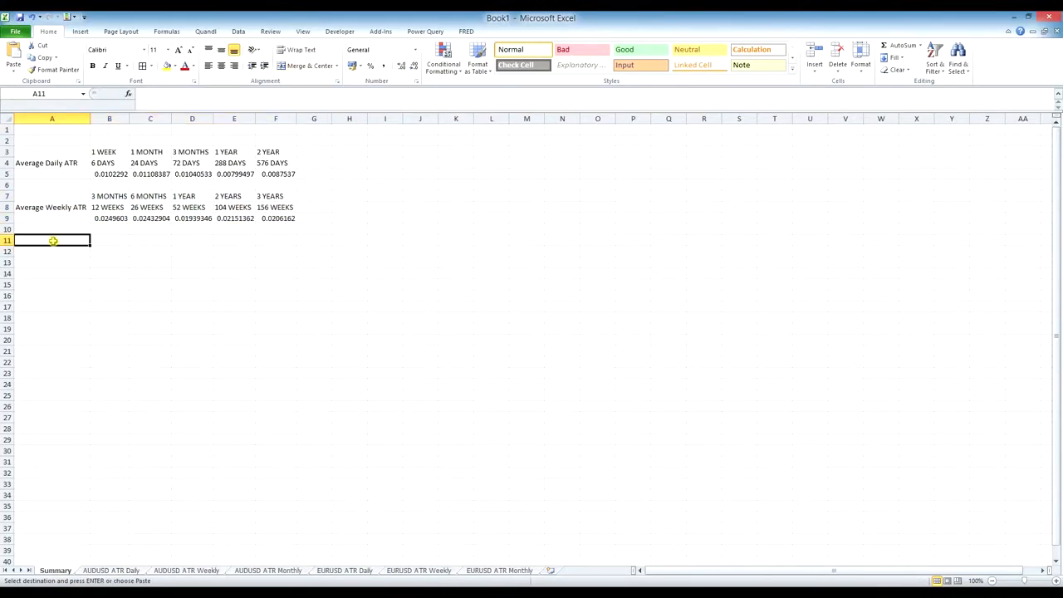
{"action": "right_click", "coordinate": [52, 241]}
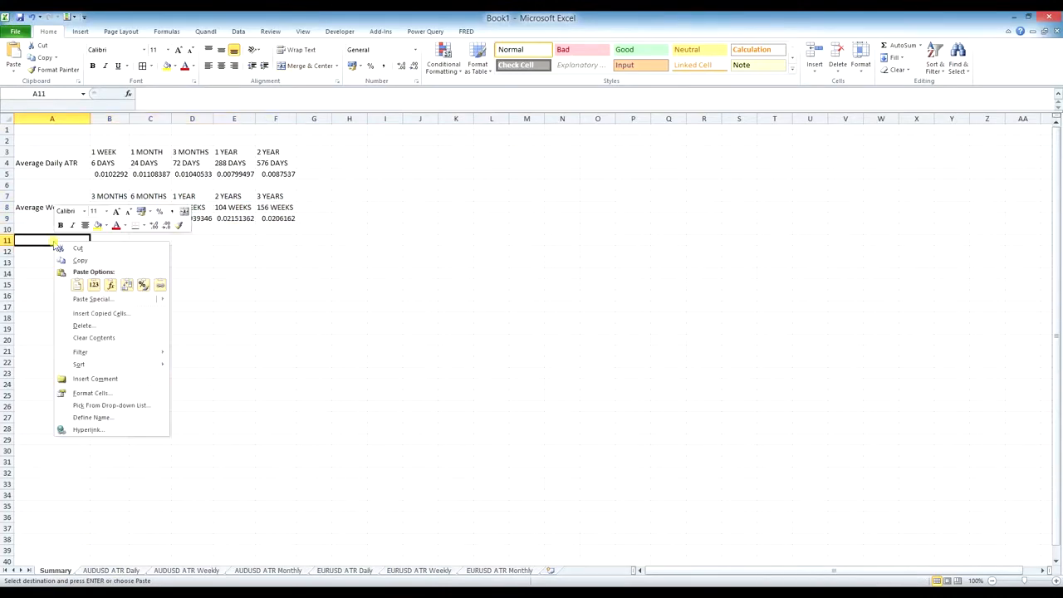
{"action": "left_click", "coordinate": [94, 284]}
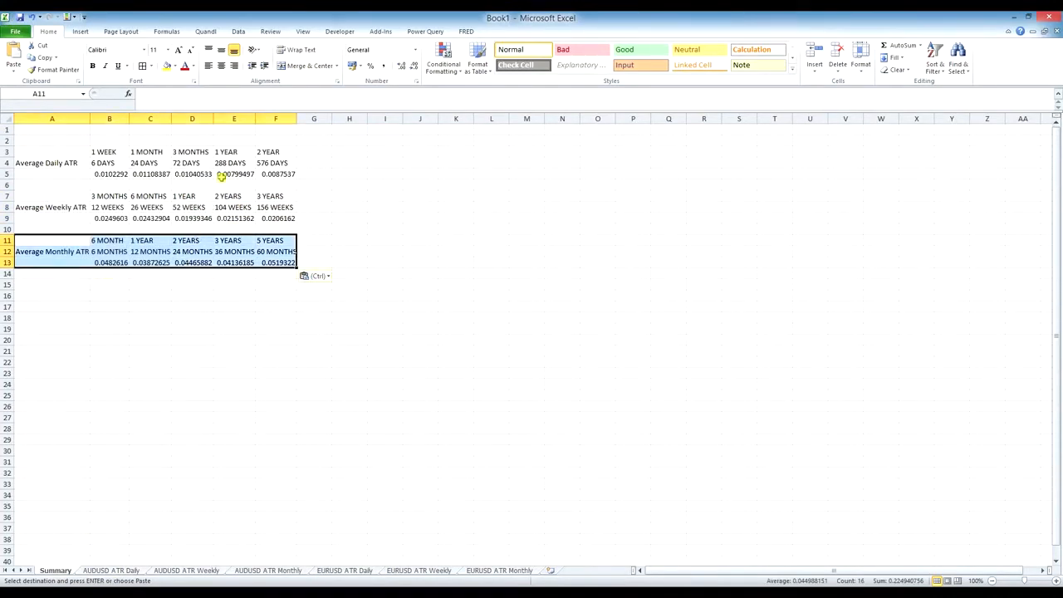
{"action": "left_click_drag", "start_coordinate": [255, 119], "coordinate": [303, 118]}
{"action": "left_click_drag", "start_coordinate": [92, 119], "coordinate": [95, 119]}
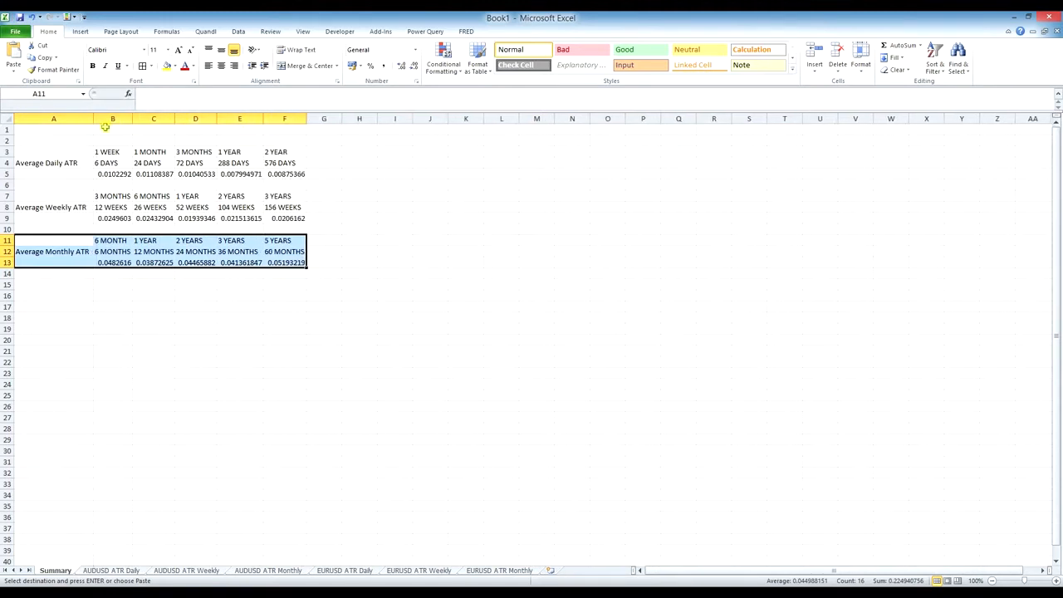
Merge and center A1:F2 above the Summary tables and align the merged cell vertically to the middle
{"action": "left_click", "coordinate": [55, 130]}
{"action": "left_click_drag", "start_coordinate": [55, 129], "coordinate": [275, 146]}
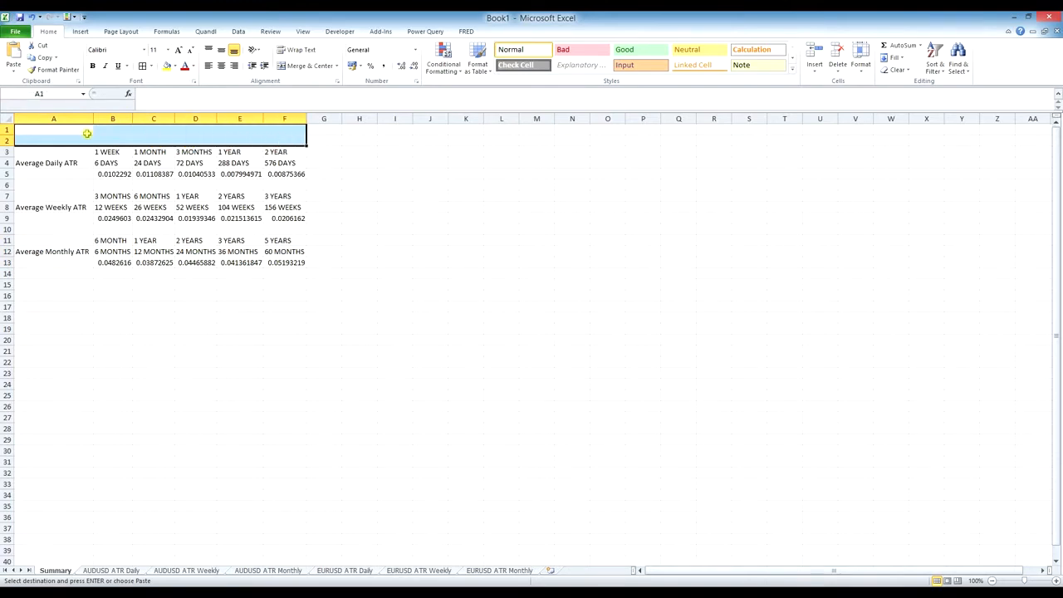
{"action": "left_click_drag", "start_coordinate": [39, 129], "coordinate": [284, 133]}
{"action": "left_click", "coordinate": [311, 67]}
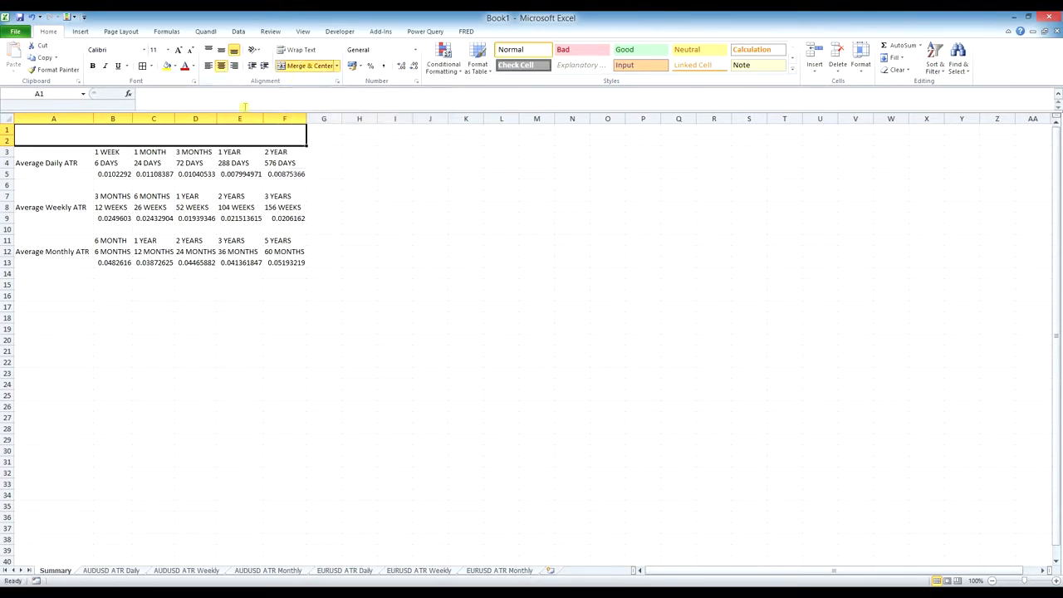
{"action": "left_click", "coordinate": [221, 50]}
Enter the title AUDUSD ATR in the merged cell A1:F2 and select that cell
{"action": "double_click", "coordinate": [176, 132]}
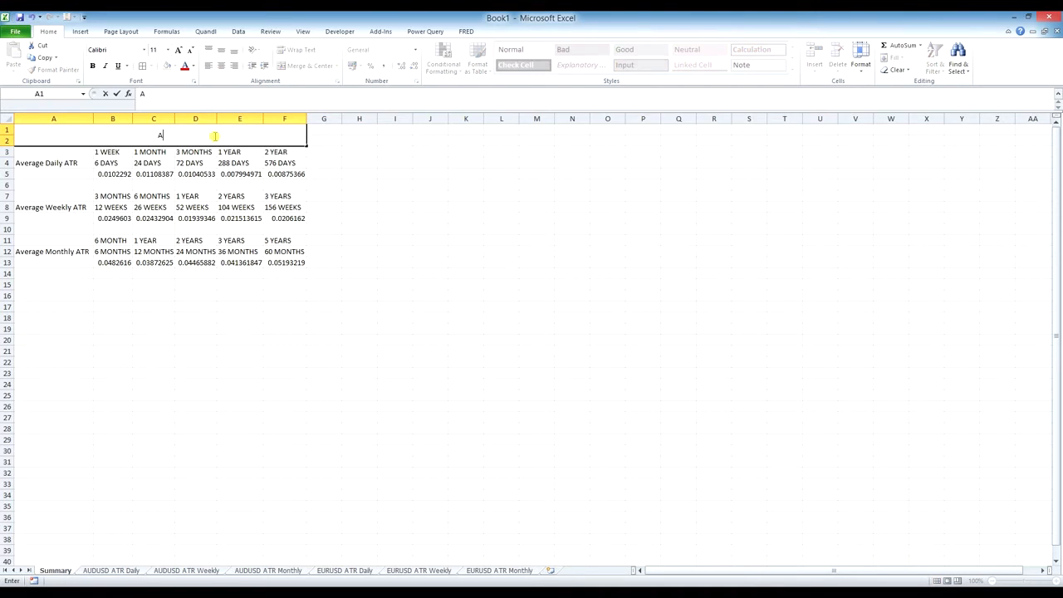
{"action": "type", "text": "AUDUSD ATR"}
{"action": "key", "text": "Return"}
{"action": "left_click", "coordinate": [210, 135]}
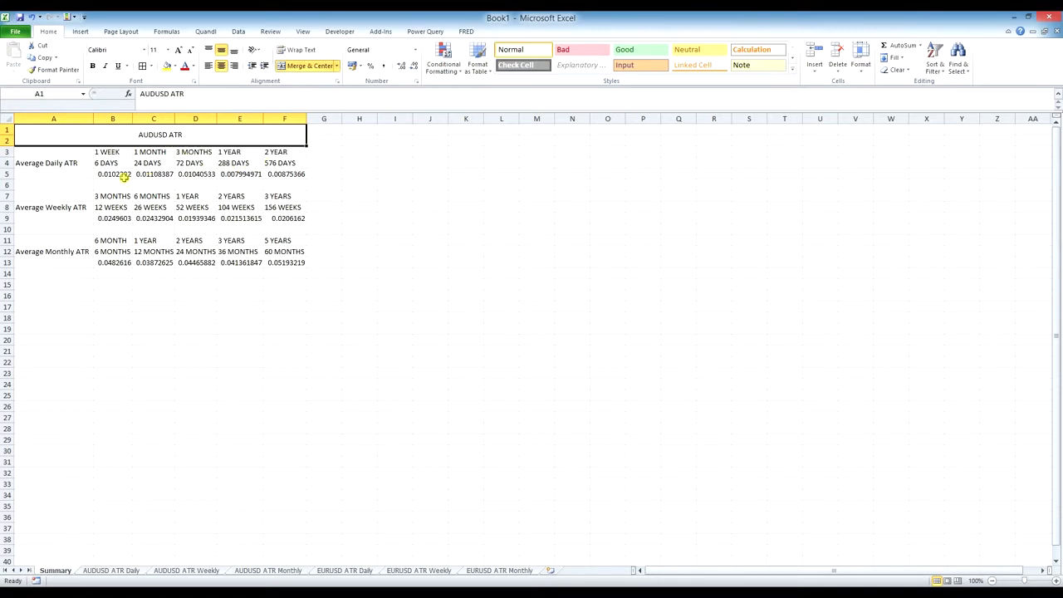
Format the average daily ATR values in B5:F5 of the Summary sheet as percentages with two decimal places
{"action": "left_click_drag", "start_coordinate": [113, 175], "coordinate": [277, 174]}
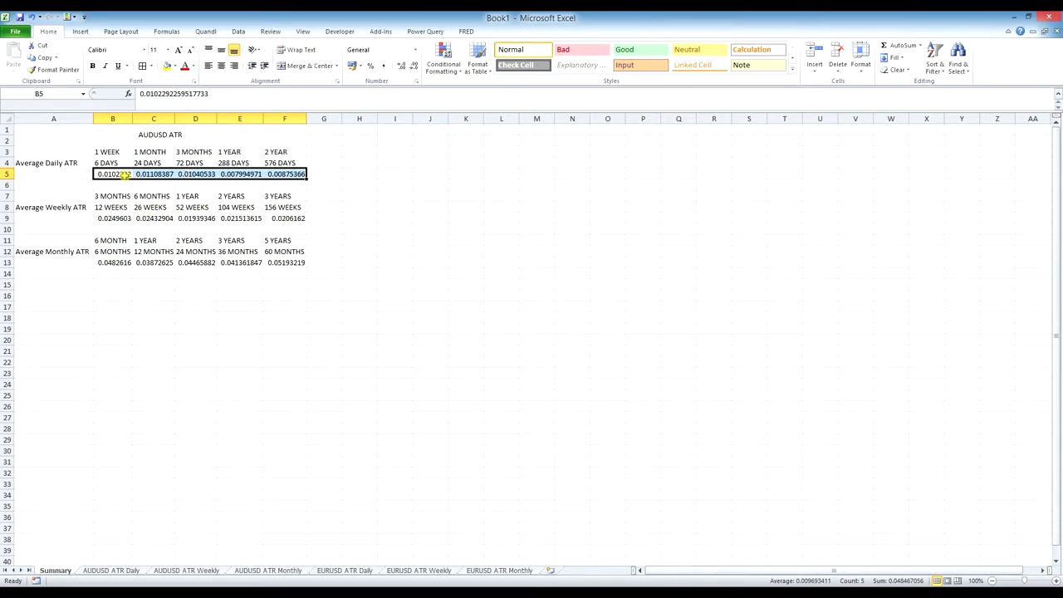
{"action": "left_click_drag", "start_coordinate": [122, 175], "coordinate": [270, 174]}
{"action": "right_click", "coordinate": [117, 175]}
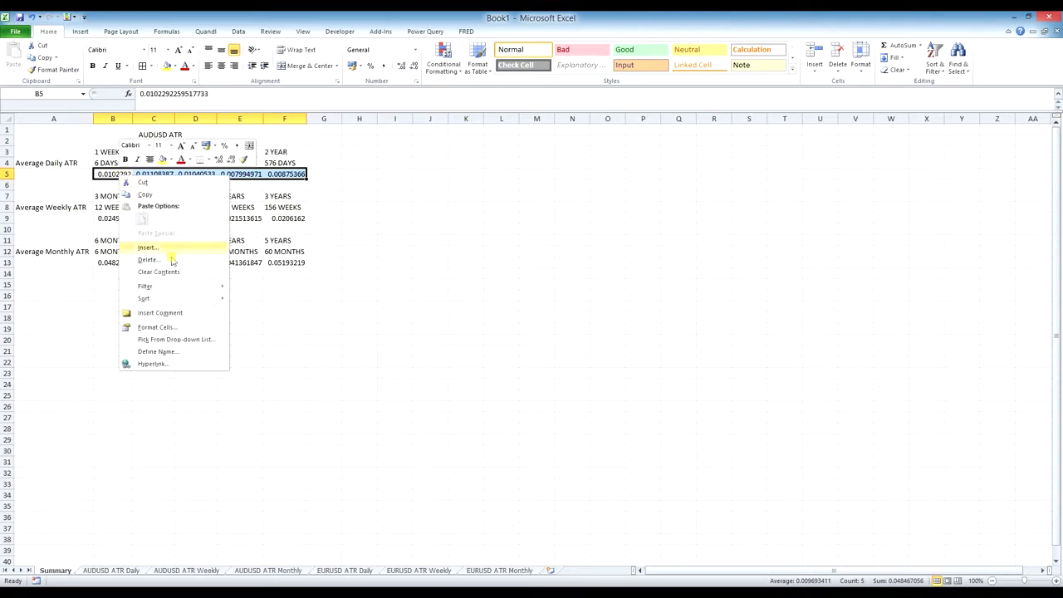
{"action": "left_click", "coordinate": [167, 326]}
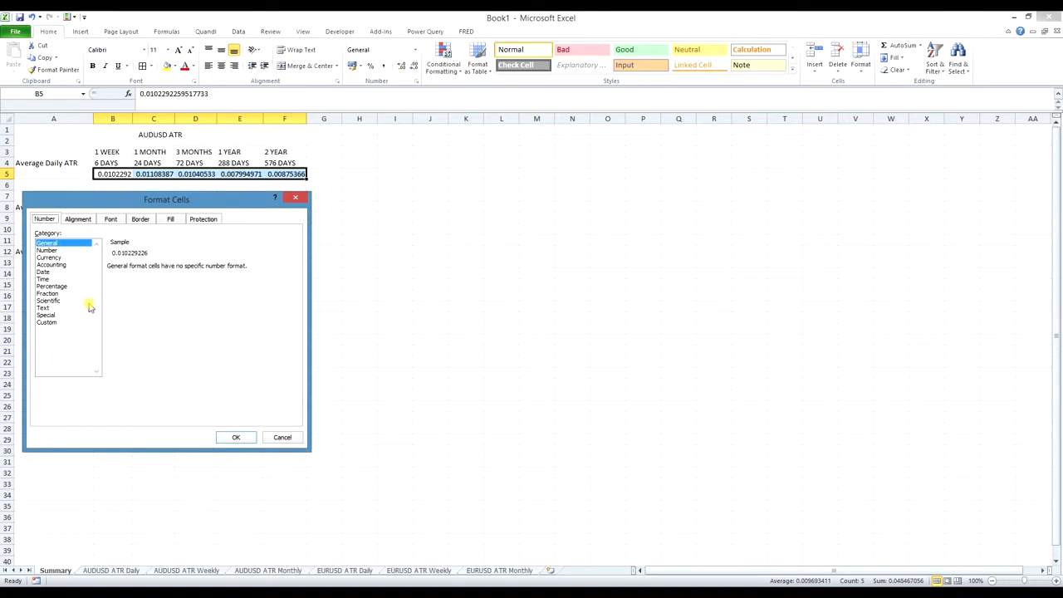
{"action": "left_click", "coordinate": [52, 286]}
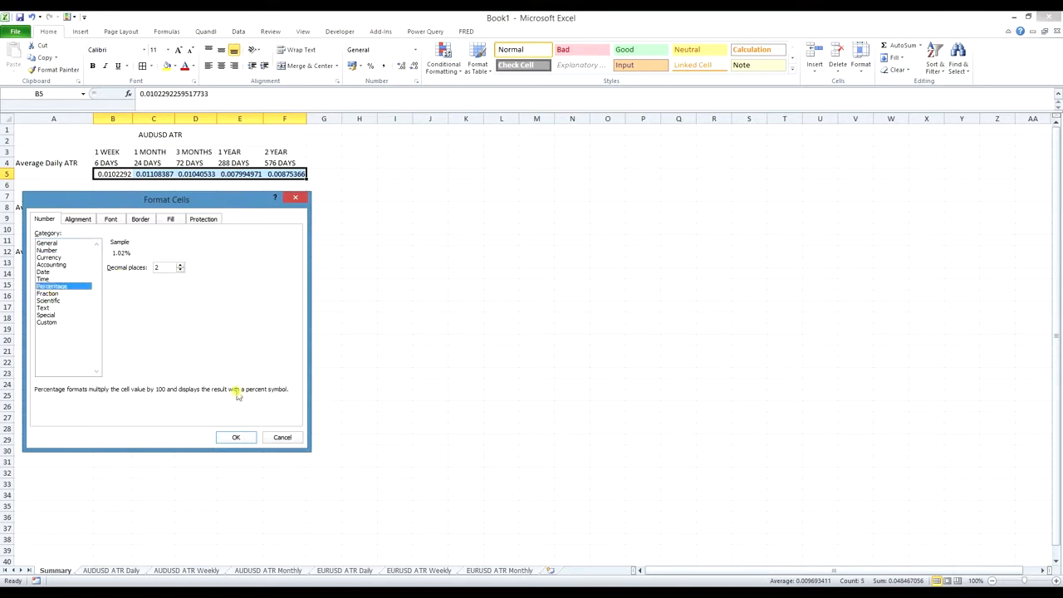
{"action": "left_click", "coordinate": [236, 437]}
Format the average weekly ATR values in B9:F9 as percentages with two decimal places
{"action": "left_click_drag", "start_coordinate": [113, 219], "coordinate": [284, 219]}
{"action": "right_click", "coordinate": [274, 218]}
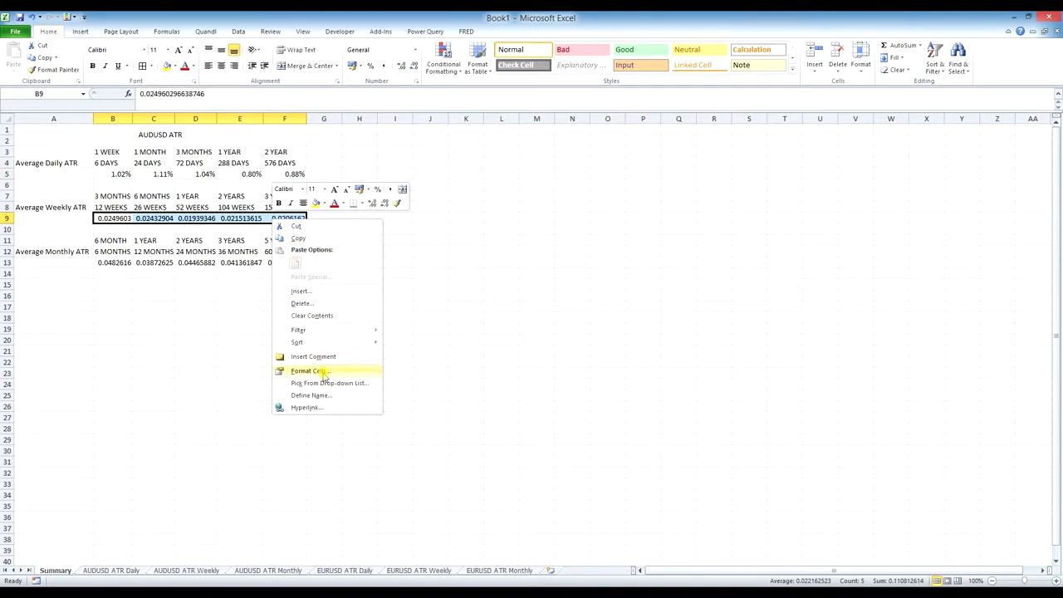
{"action": "left_click", "coordinate": [303, 370]}
{"action": "left_click", "coordinate": [218, 330]}
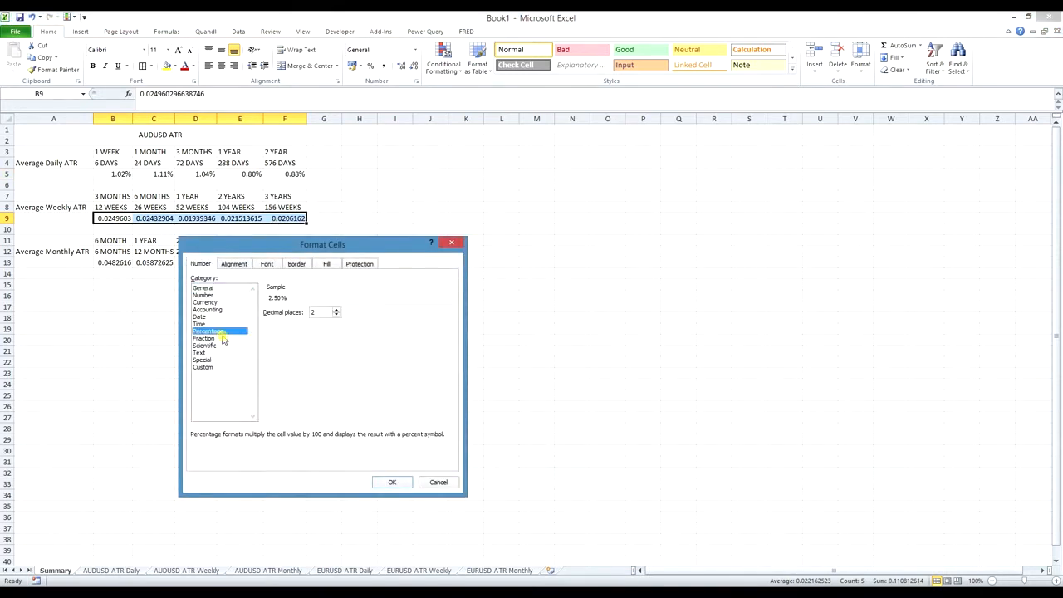
{"action": "left_click", "coordinate": [390, 480]}
Format the average monthly ATR values in B13:F13 as percentages with two decimal places
{"action": "left_click_drag", "start_coordinate": [104, 263], "coordinate": [285, 262]}
{"action": "right_click", "coordinate": [285, 262]}
{"action": "left_click", "coordinate": [325, 416]}
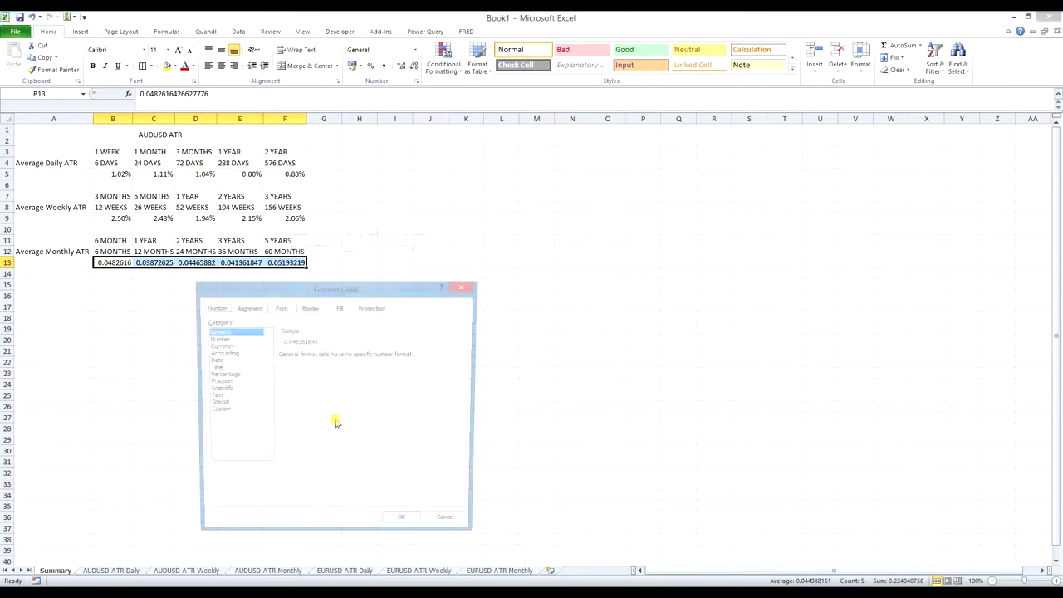
{"action": "left_click", "coordinate": [223, 375]}
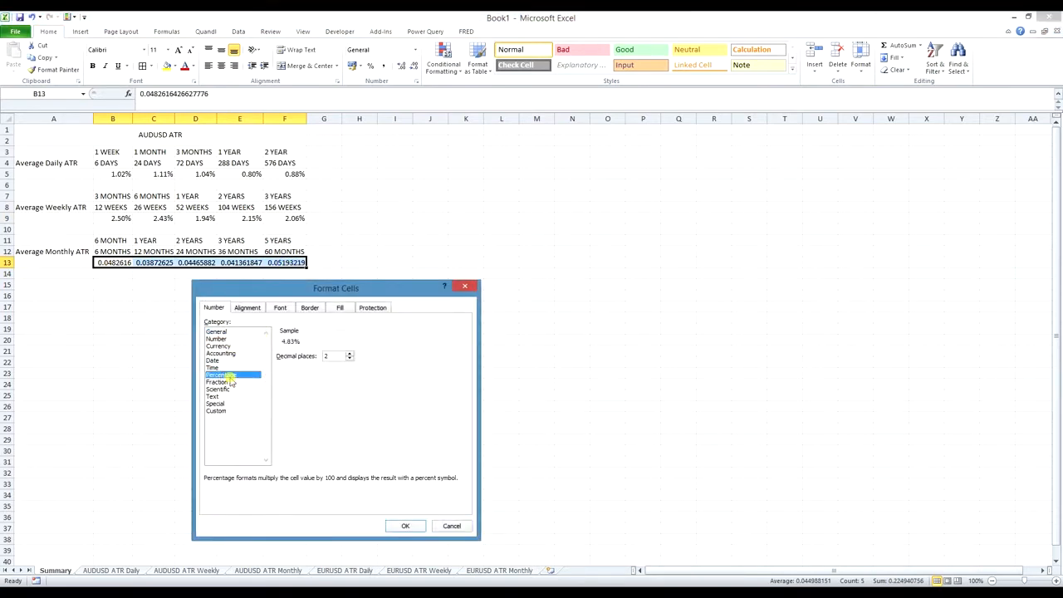
{"action": "left_click", "coordinate": [405, 525]}
{"action": "left_click", "coordinate": [284, 219]}
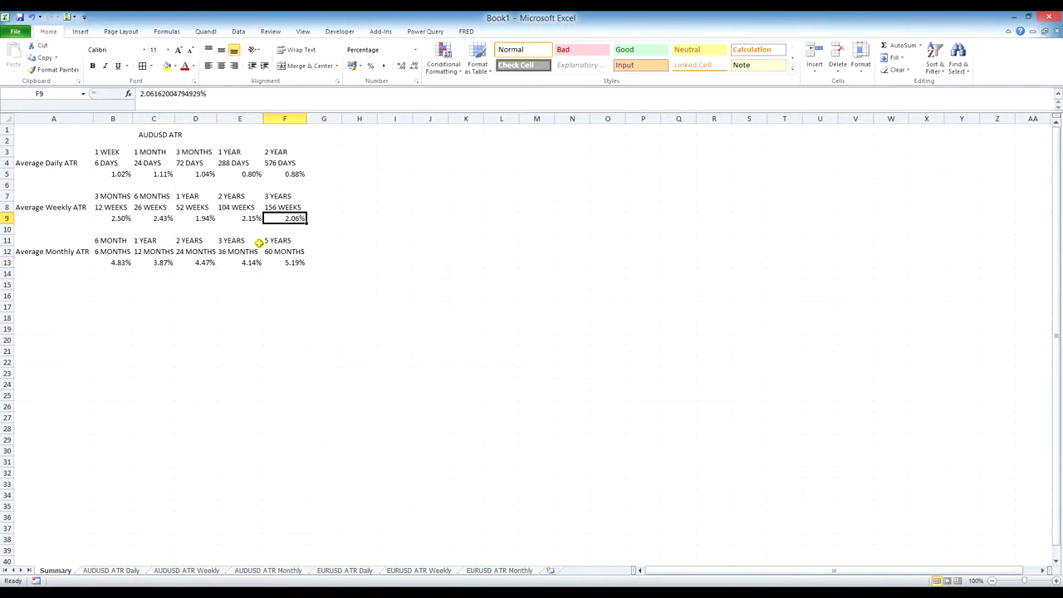
Apply all borders to the AUDUSD title and daily table in A1:F5
{"action": "left_click_drag", "start_coordinate": [241, 132], "coordinate": [237, 171]}
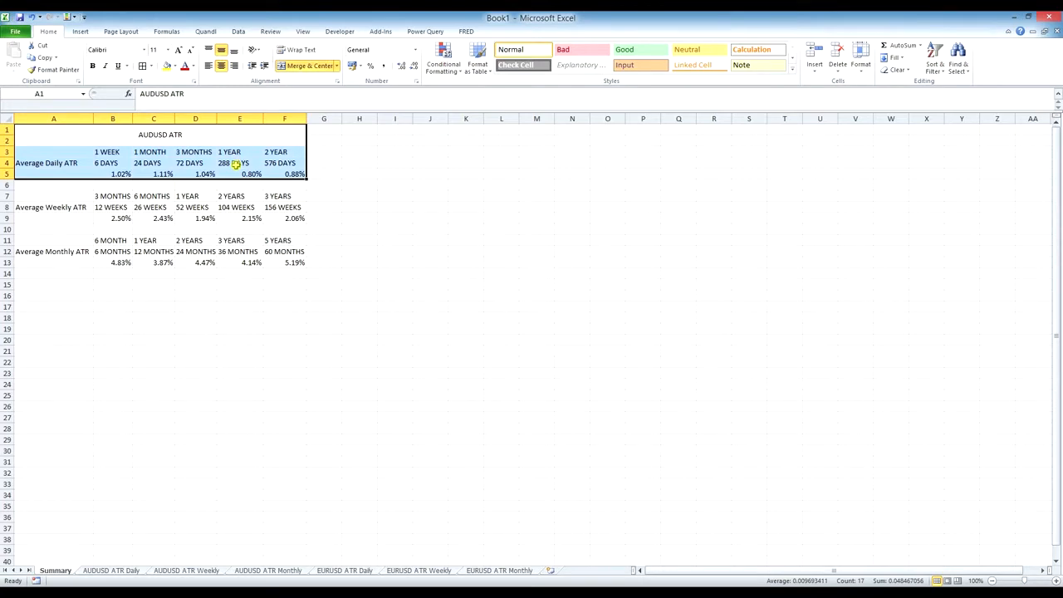
{"action": "left_click_drag", "start_coordinate": [101, 135], "coordinate": [132, 174]}
{"action": "left_click", "coordinate": [172, 140]}
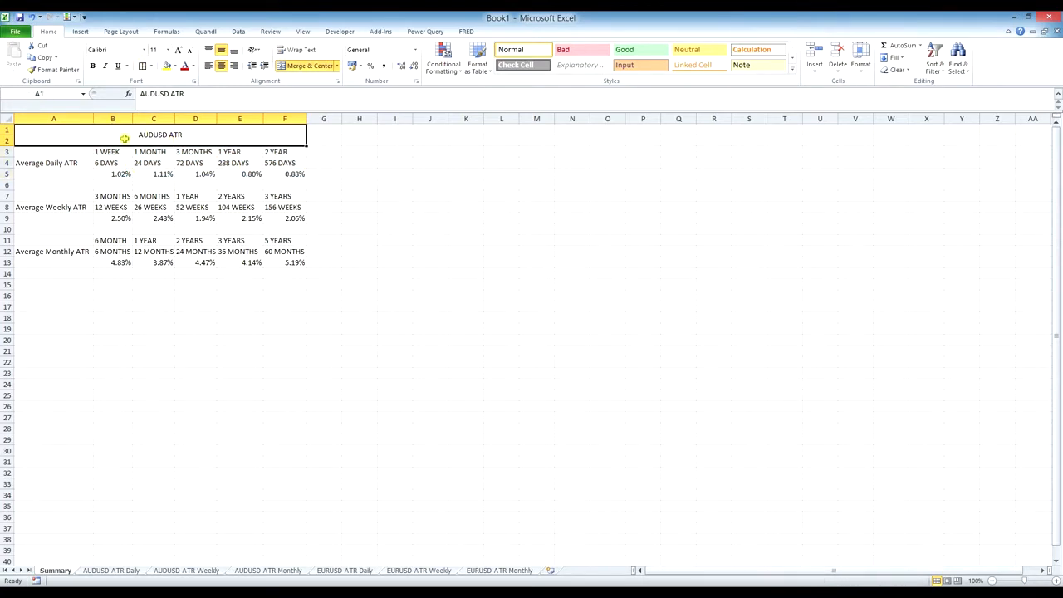
{"action": "left_click_drag", "start_coordinate": [131, 138], "coordinate": [124, 173]}
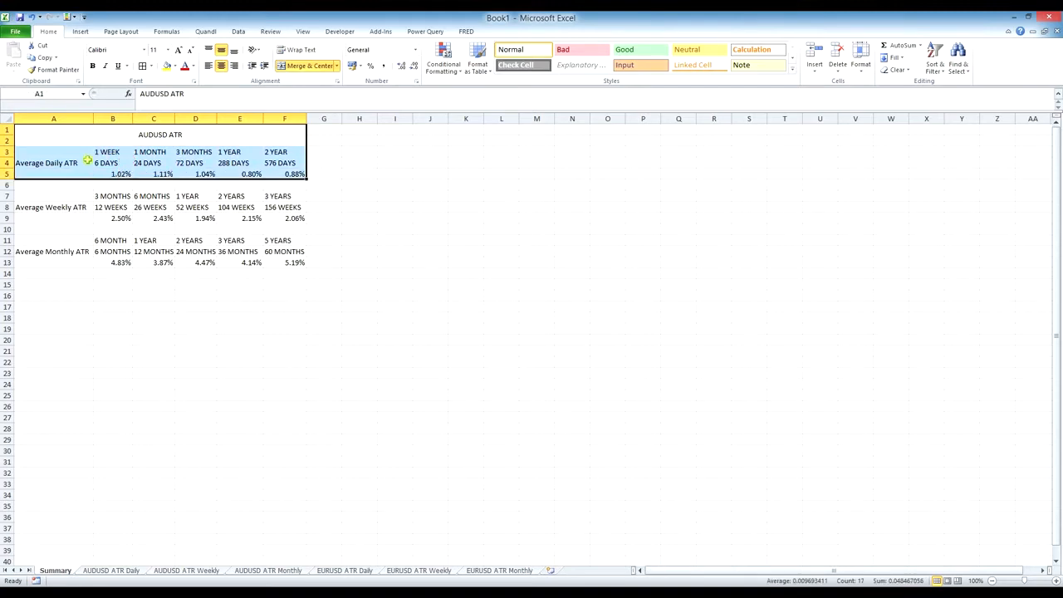
{"action": "left_click", "coordinate": [150, 65]}
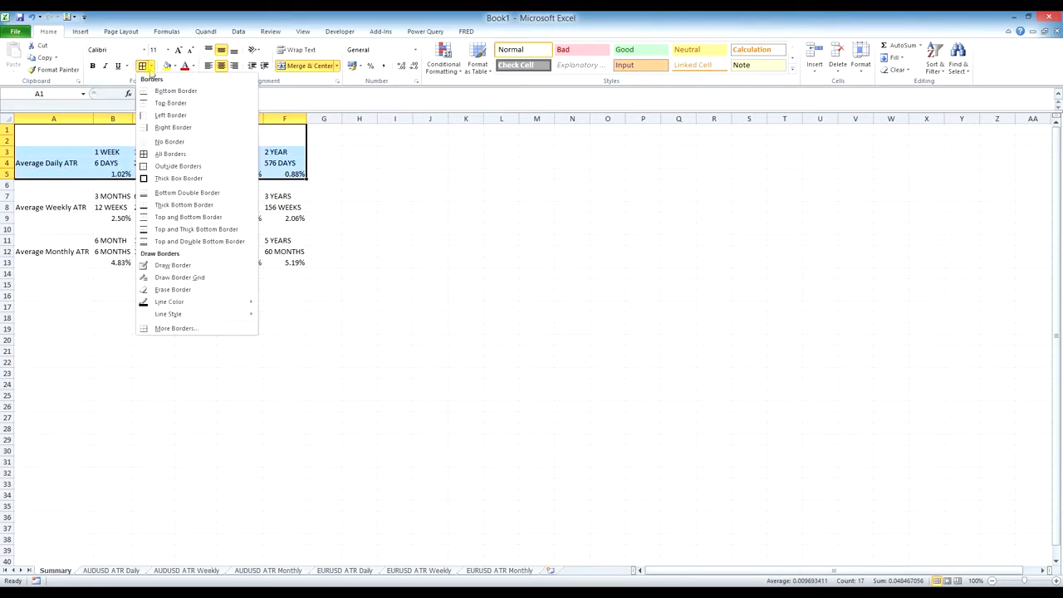
{"action": "left_click", "coordinate": [167, 155]}
Apply all borders to the weekly table A7:F9 and the monthly table A11:F13
{"action": "left_click", "coordinate": [236, 208]}
{"action": "left_click", "coordinate": [53, 196]}
{"action": "left_click_drag", "start_coordinate": [53, 196], "coordinate": [289, 219]}
{"action": "left_click", "coordinate": [142, 65]}
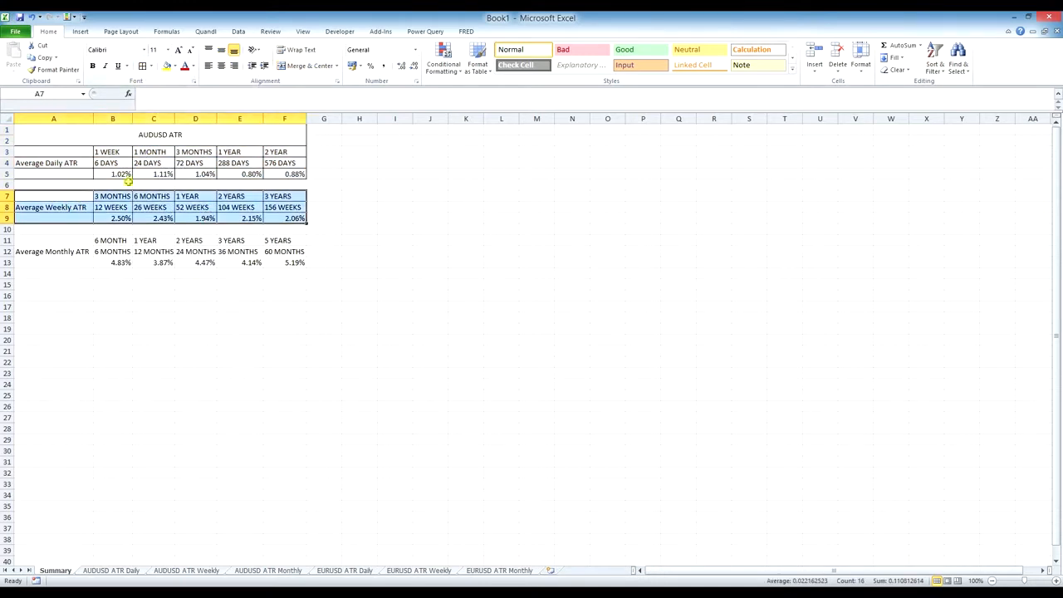
{"action": "left_click_drag", "start_coordinate": [64, 237], "coordinate": [299, 263]}
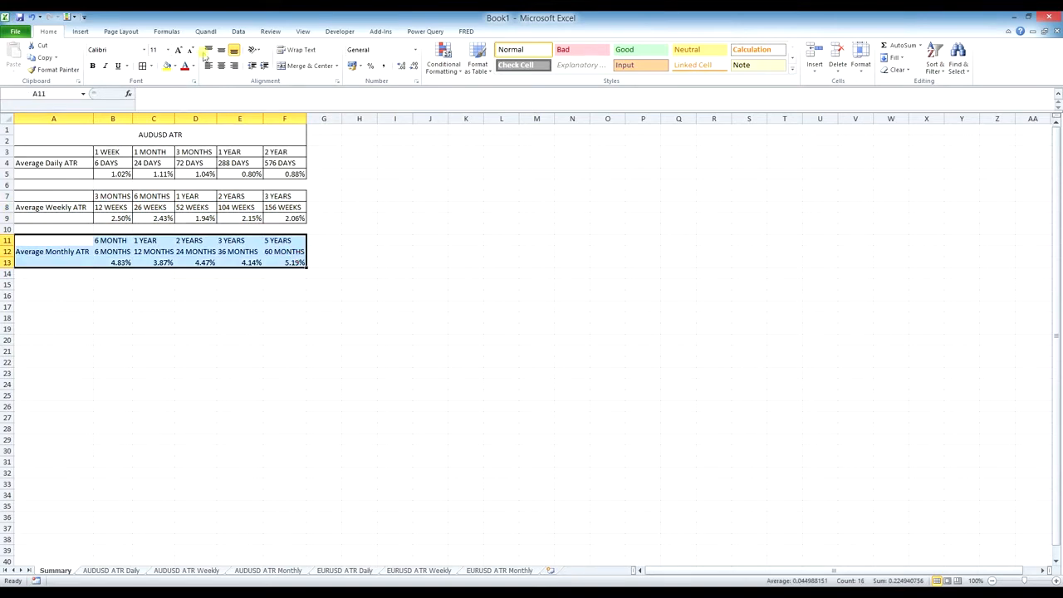
{"action": "left_click", "coordinate": [144, 66]}
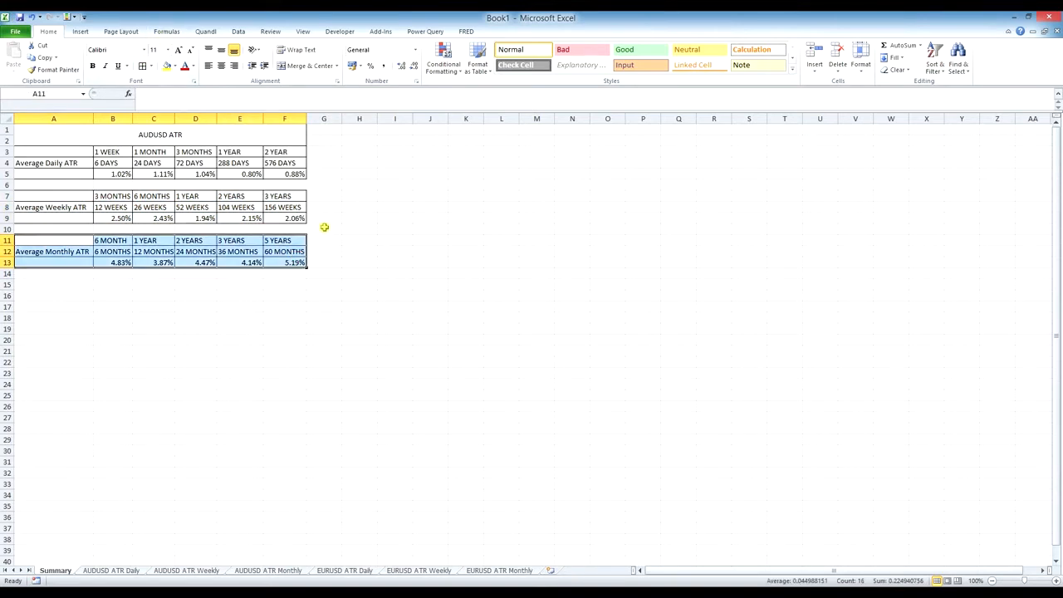
{"action": "left_click", "coordinate": [328, 185]}
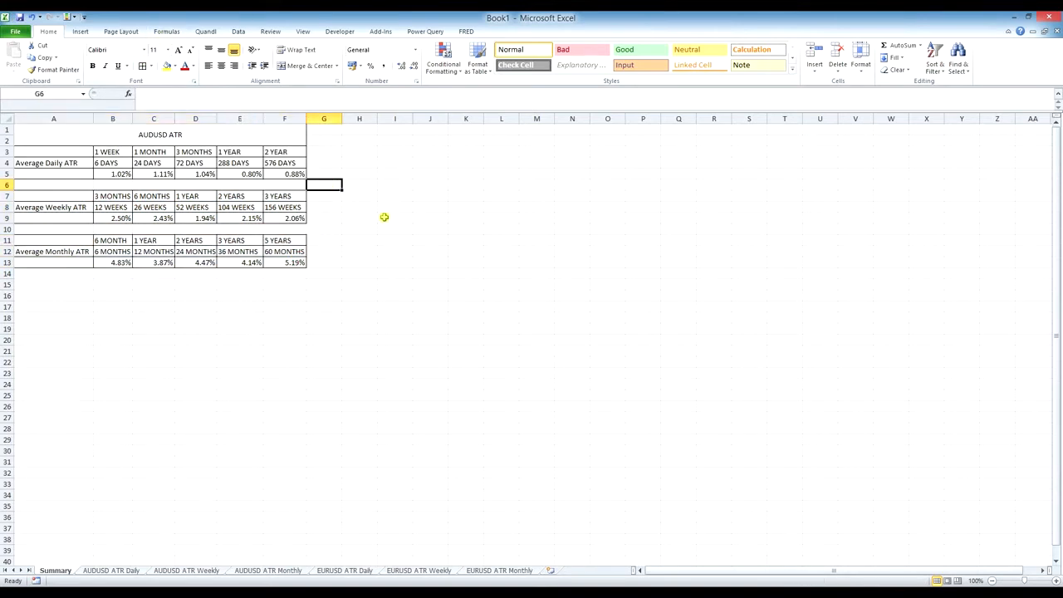
{"action": "left_click", "coordinate": [336, 153]}
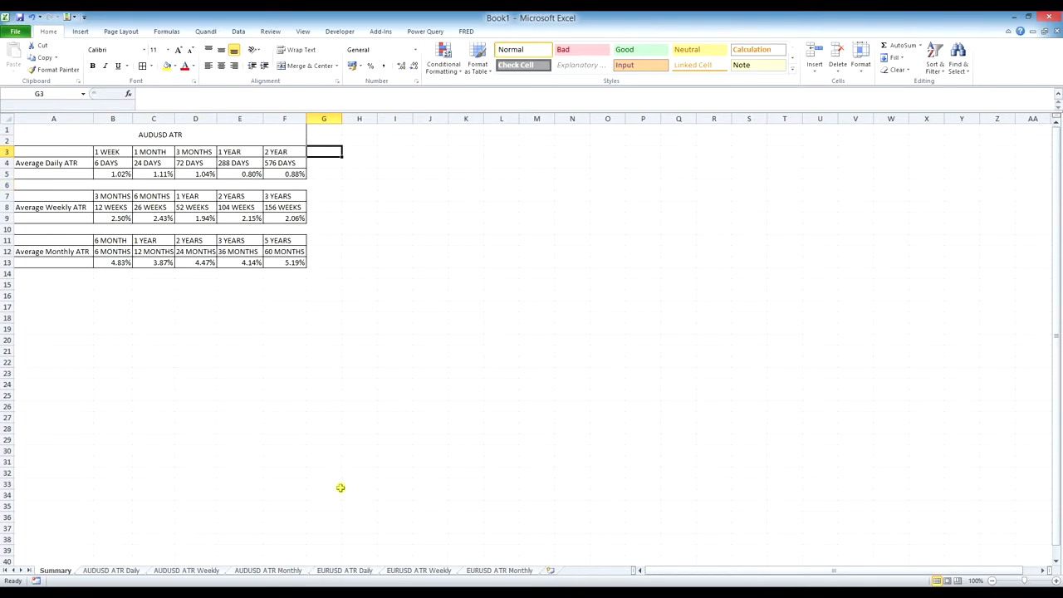
Copy J1:O3 from EURUSD ATR Daily and paste it as values at H3 of the Summary sheet
{"action": "left_click", "coordinate": [335, 571]}
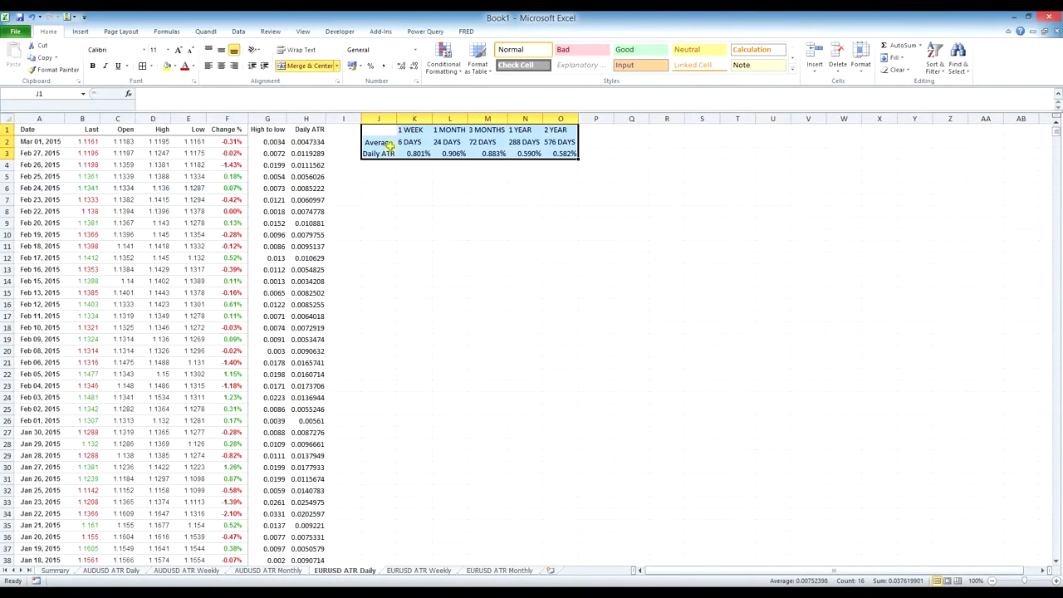
{"action": "left_click_drag", "start_coordinate": [387, 134], "coordinate": [565, 150]}
{"action": "key", "text": "ctrl+c"}
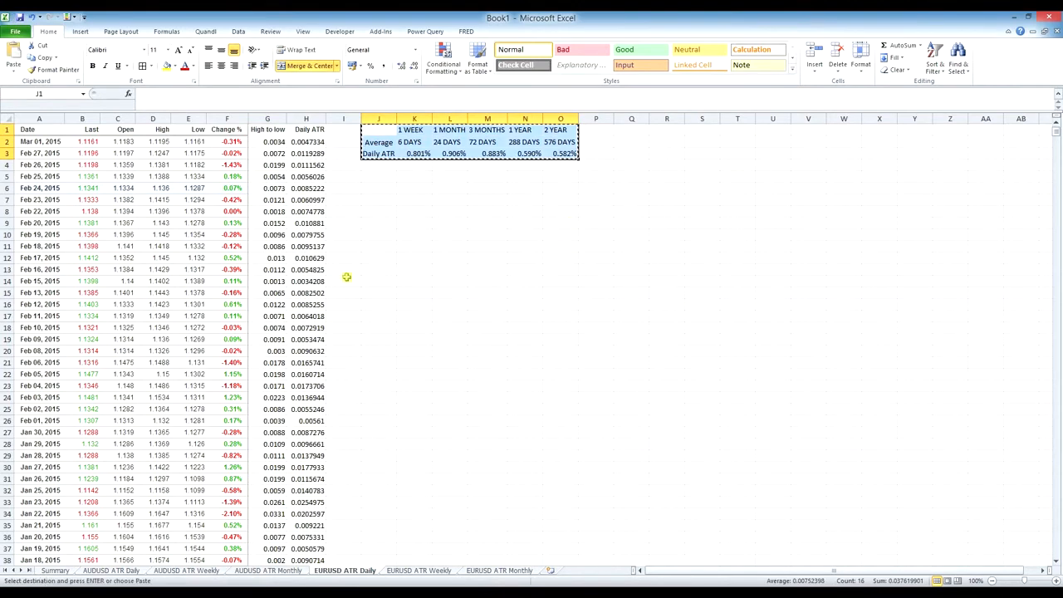
{"action": "left_click", "coordinate": [55, 571]}
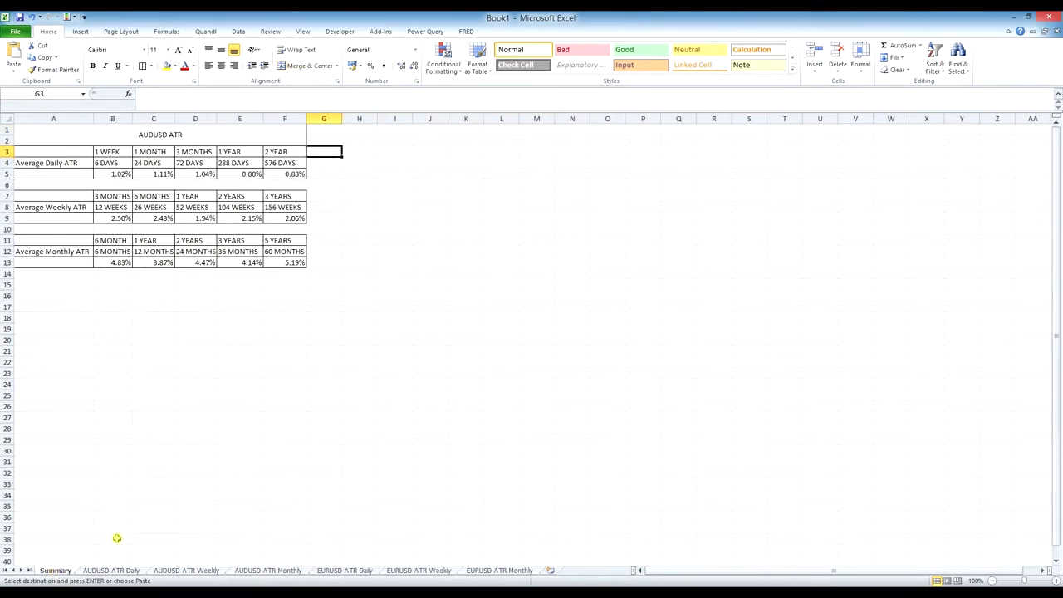
{"action": "left_click", "coordinate": [359, 153]}
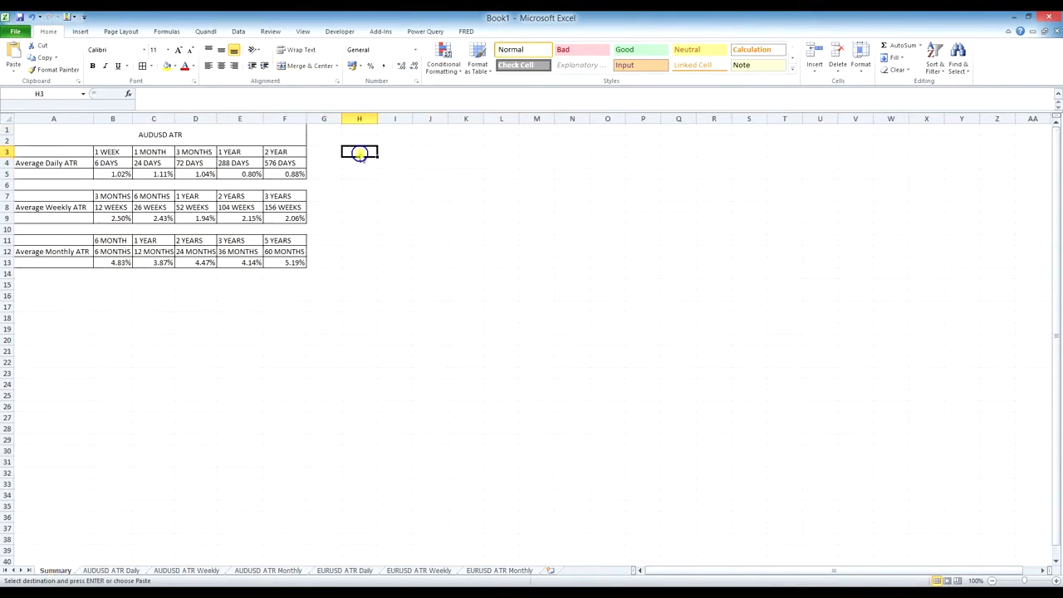
{"action": "right_click", "coordinate": [360, 153]}
{"action": "left_click", "coordinate": [406, 207]}
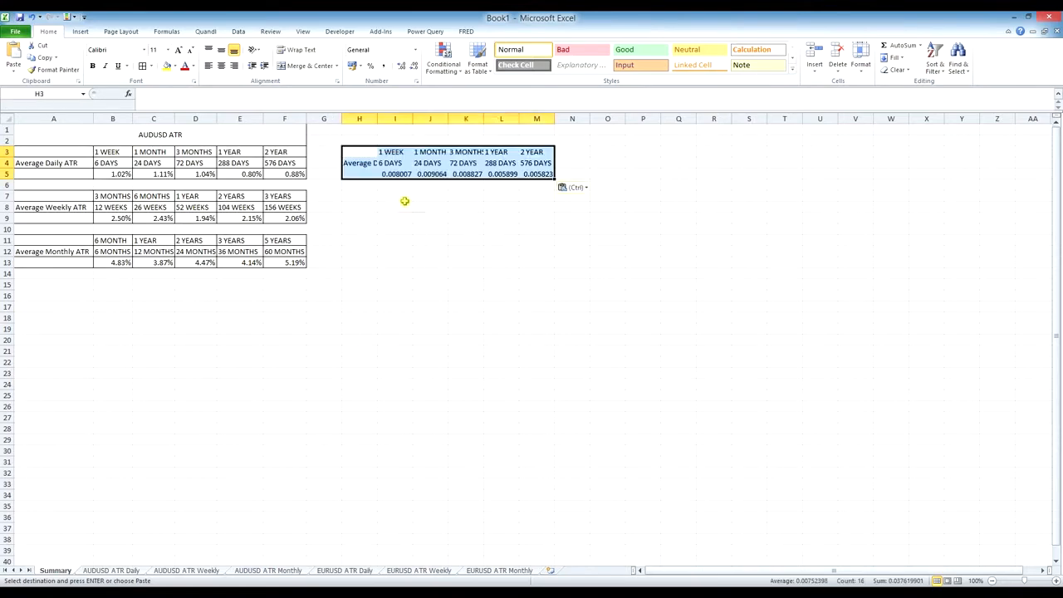
Copy J1:O3 from EURUSD ATR Weekly and paste it as values at H7 of the Summary sheet
{"action": "left_click", "coordinate": [407, 572]}
{"action": "left_click_drag", "start_coordinate": [391, 126], "coordinate": [615, 155]}
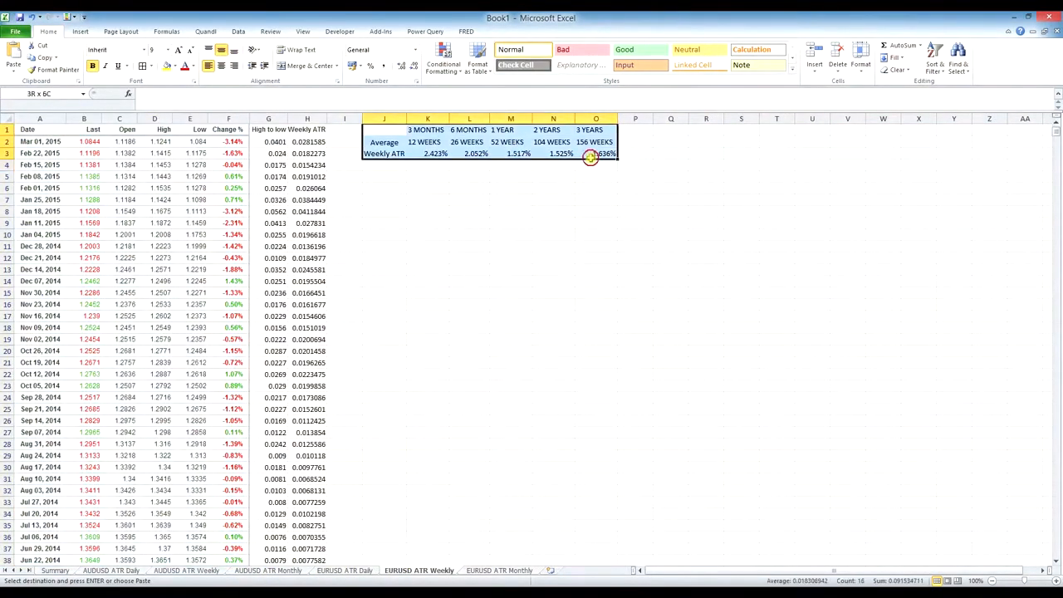
{"action": "key", "text": "ctrl+c"}
{"action": "left_click", "coordinate": [54, 570]}
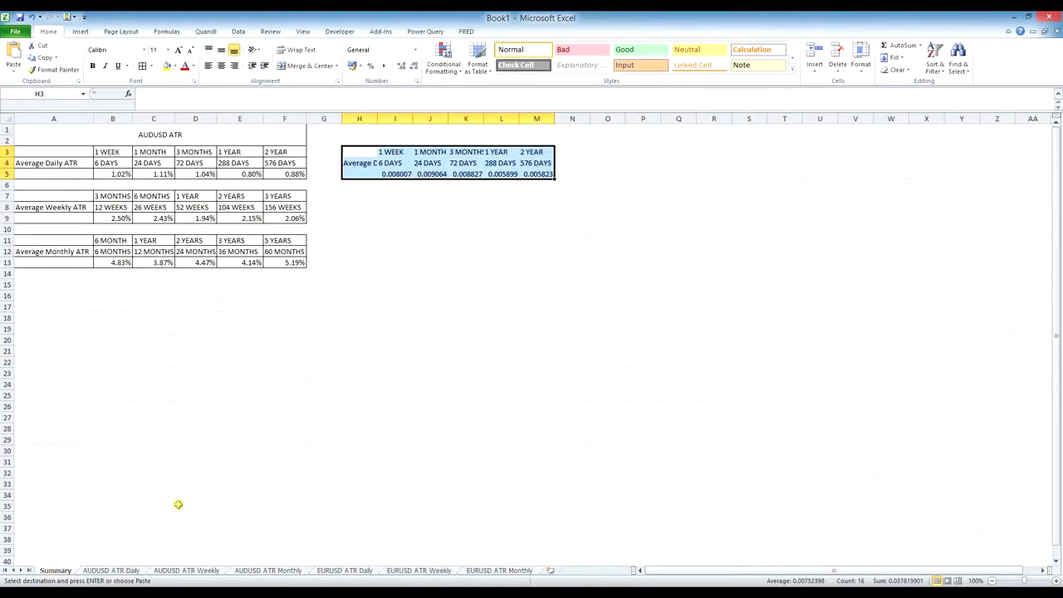
{"action": "left_click", "coordinate": [359, 195]}
{"action": "right_click", "coordinate": [359, 195]}
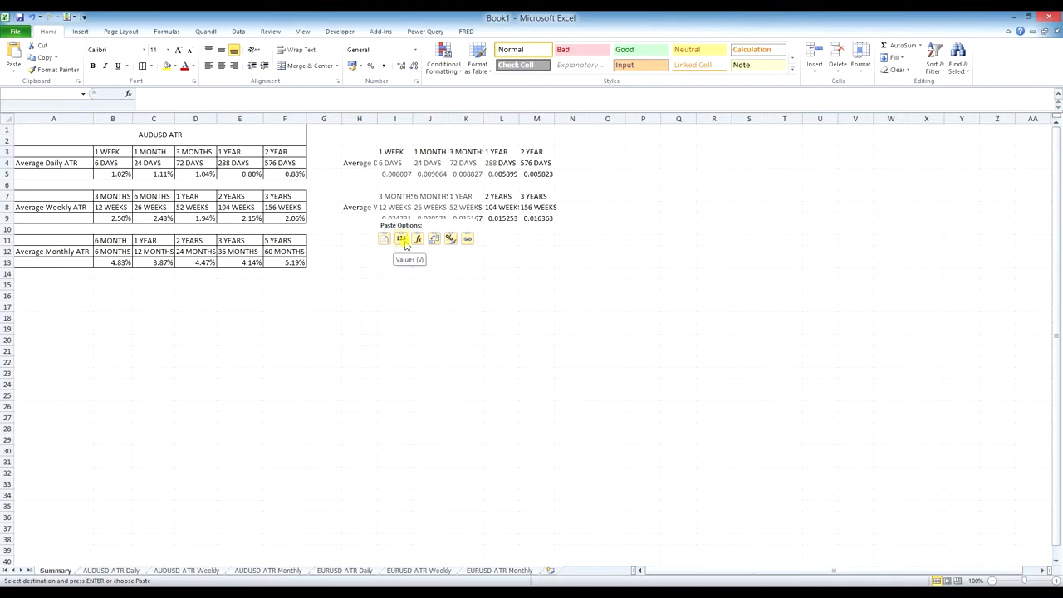
{"action": "left_click", "coordinate": [404, 240]}
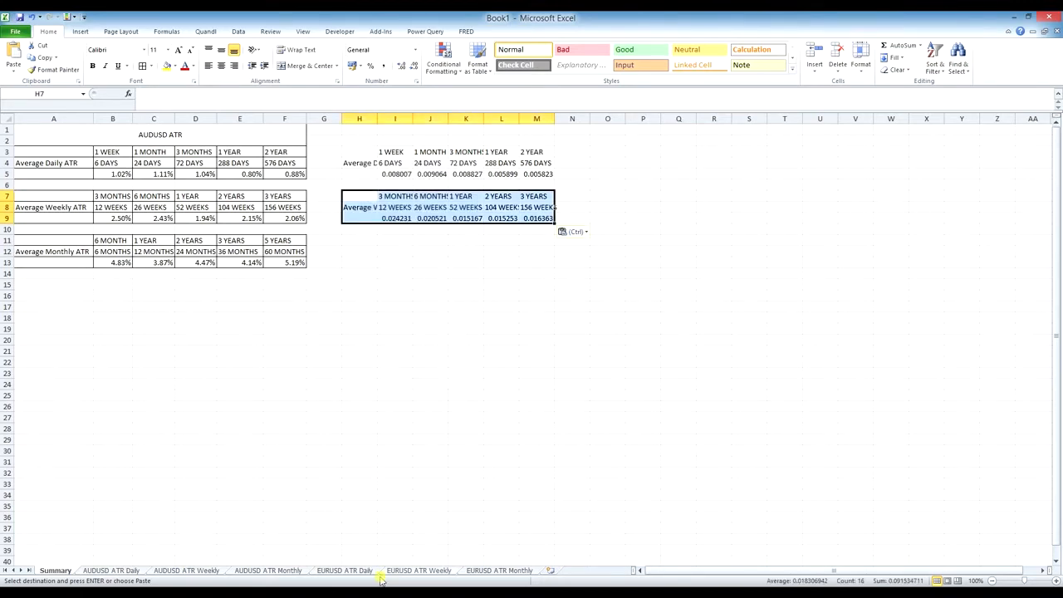
Copy J1:O3 from EURUSD ATR Monthly, paste it as values at H11 of the Summary sheet, and widen columns H through M to fit
{"action": "left_click", "coordinate": [482, 570]}
{"action": "left_click_drag", "start_coordinate": [397, 131], "coordinate": [628, 155]}
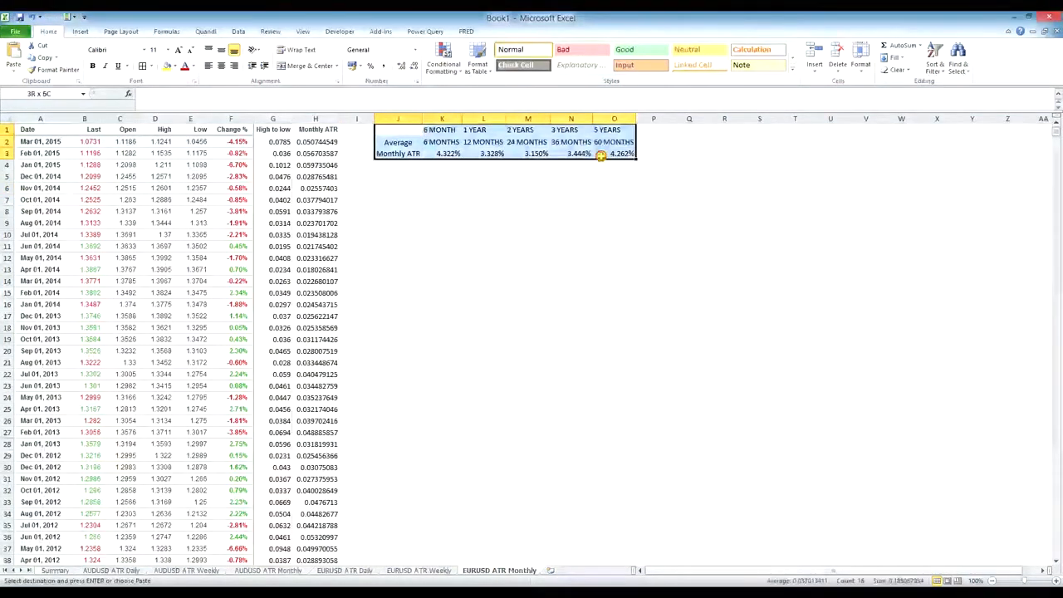
{"action": "key", "text": "ctrl+c"}
{"action": "left_click", "coordinate": [54, 570]}
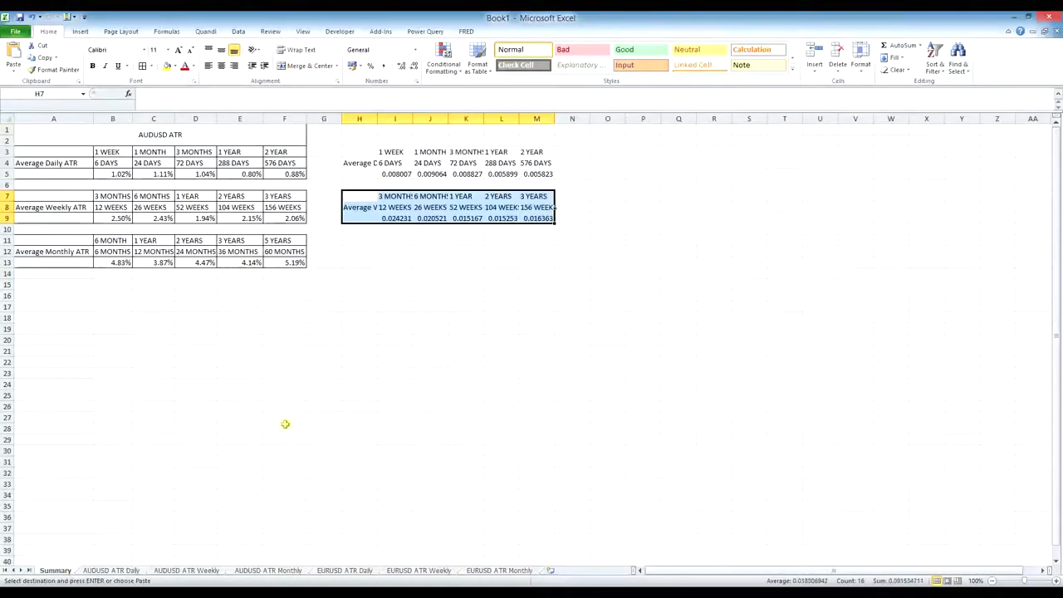
{"action": "left_click", "coordinate": [363, 239]}
{"action": "right_click", "coordinate": [363, 239]}
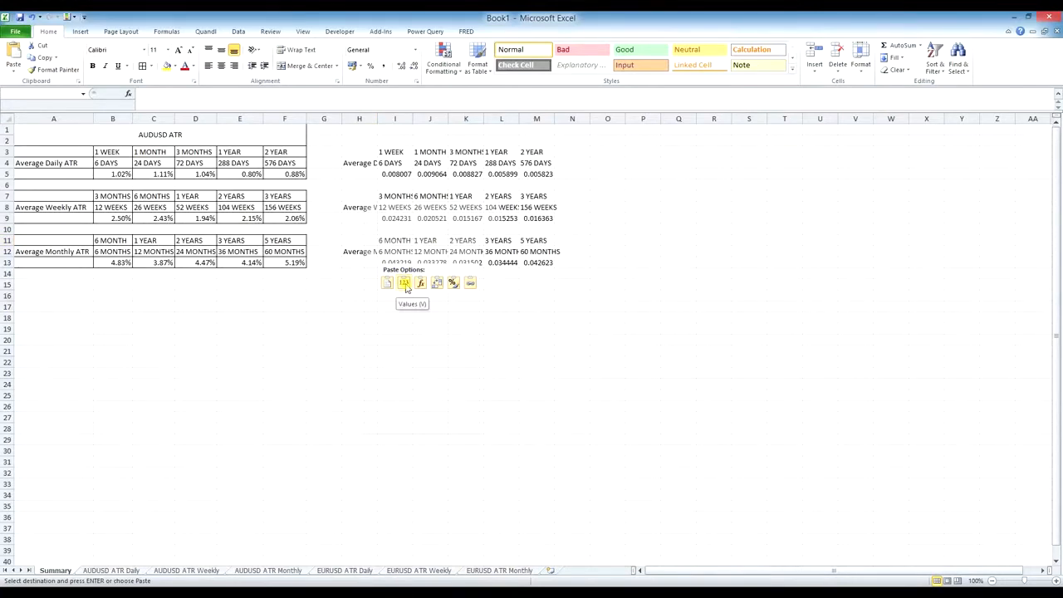
{"action": "left_click", "coordinate": [404, 284]}
{"action": "double_click", "coordinate": [388, 119]}
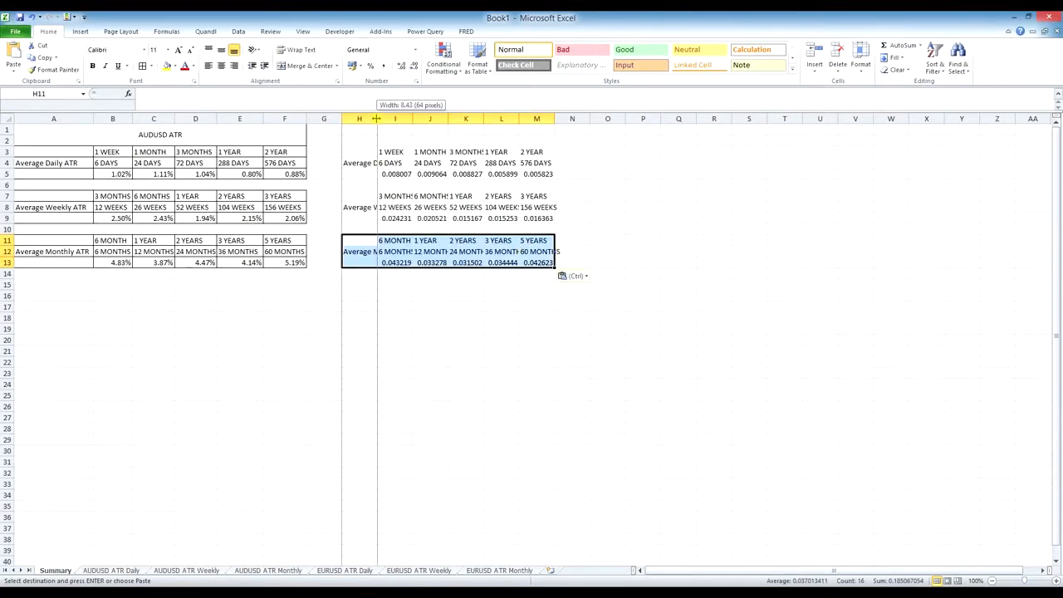
{"action": "left_click_drag", "start_coordinate": [462, 119], "coordinate": [639, 119]}
Format the EURUSD average daily ATR values in I5:M5 as percentages with two decimal places
{"action": "left_click_drag", "start_coordinate": [438, 173], "coordinate": [608, 174]}
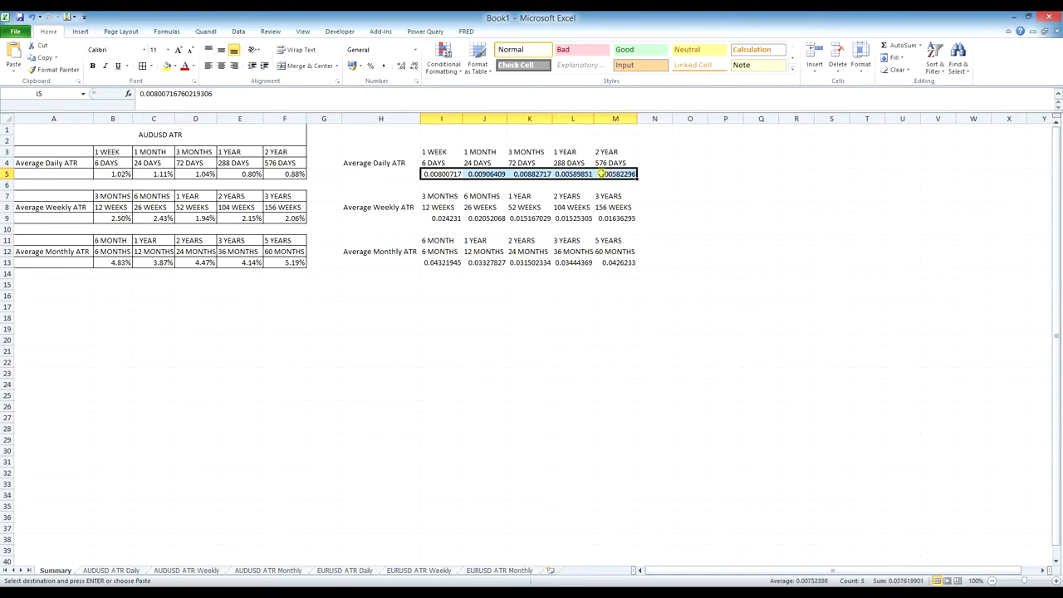
{"action": "right_click", "coordinate": [480, 174]}
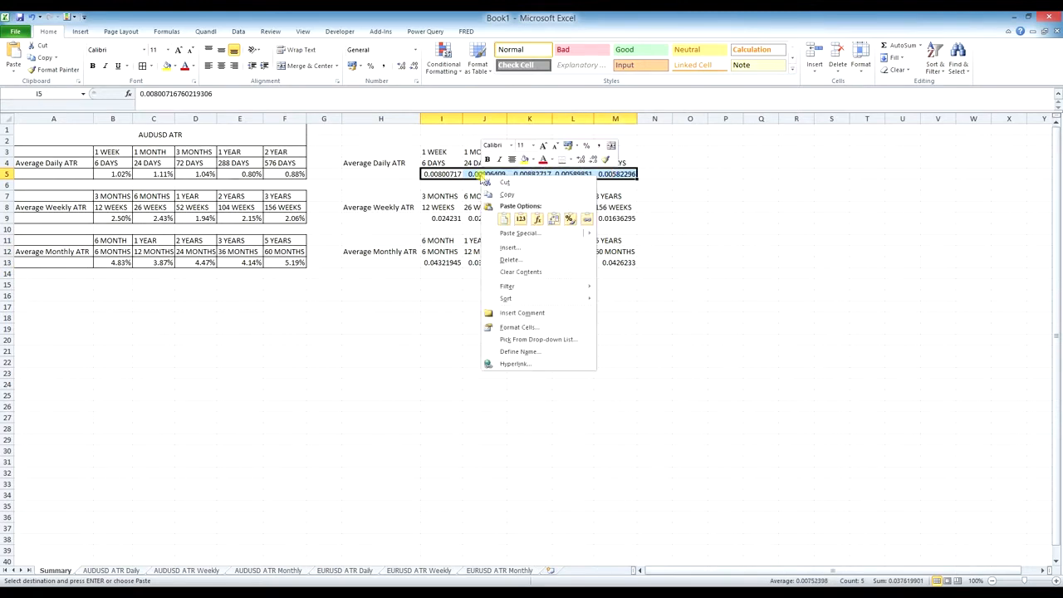
{"action": "left_click", "coordinate": [531, 328]}
{"action": "left_click", "coordinate": [417, 283]}
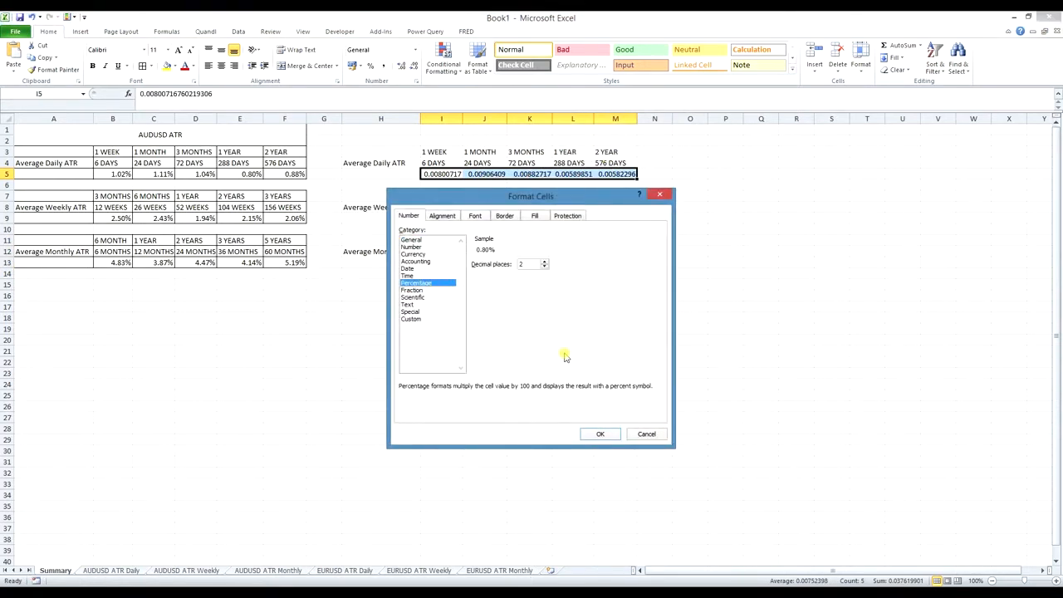
{"action": "left_click", "coordinate": [600, 434]}
Format the EURUSD average weekly ATR values in I9:M9 as percentages with two decimal places
{"action": "left_click_drag", "start_coordinate": [446, 218], "coordinate": [613, 219]}
{"action": "right_click", "coordinate": [612, 219]}
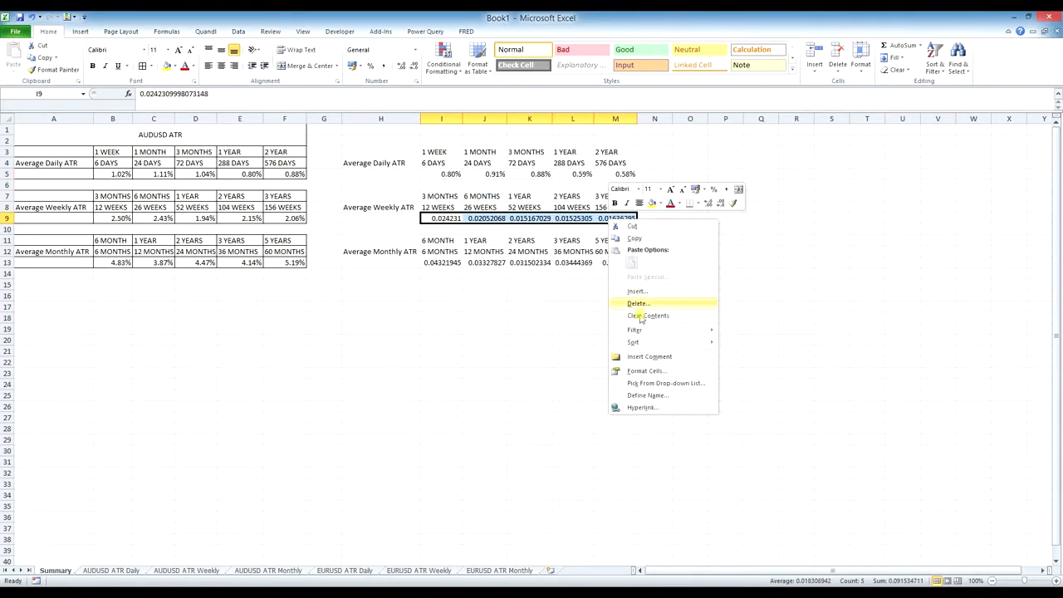
{"action": "left_click", "coordinate": [648, 371]}
{"action": "left_click", "coordinate": [545, 330]}
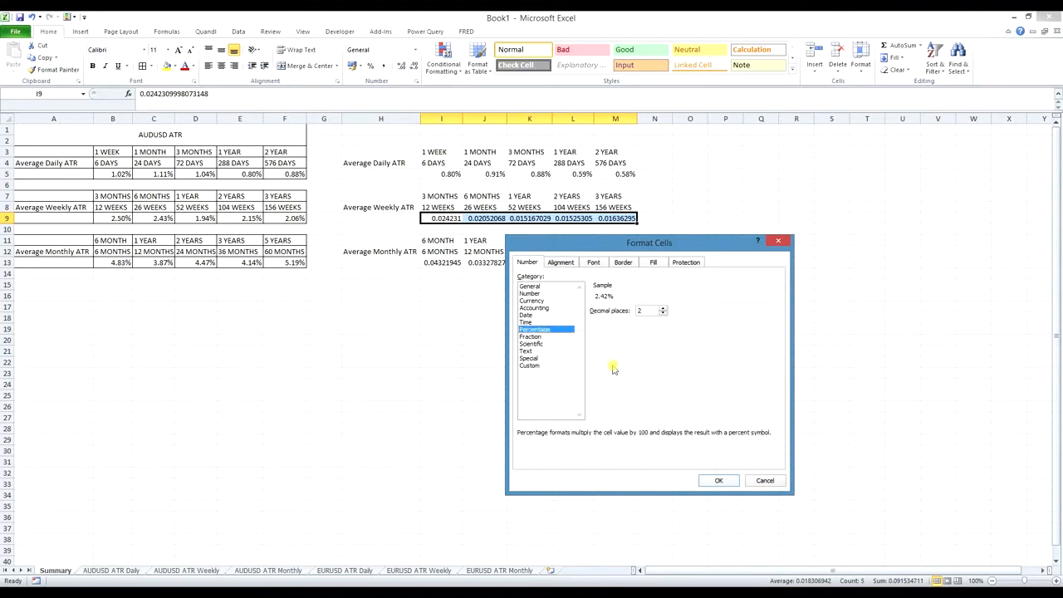
{"action": "left_click", "coordinate": [709, 481]}
Format the EURUSD average monthly ATR values in I13:M13 as percentages with two decimal places
{"action": "left_click_drag", "start_coordinate": [446, 263], "coordinate": [624, 263]}
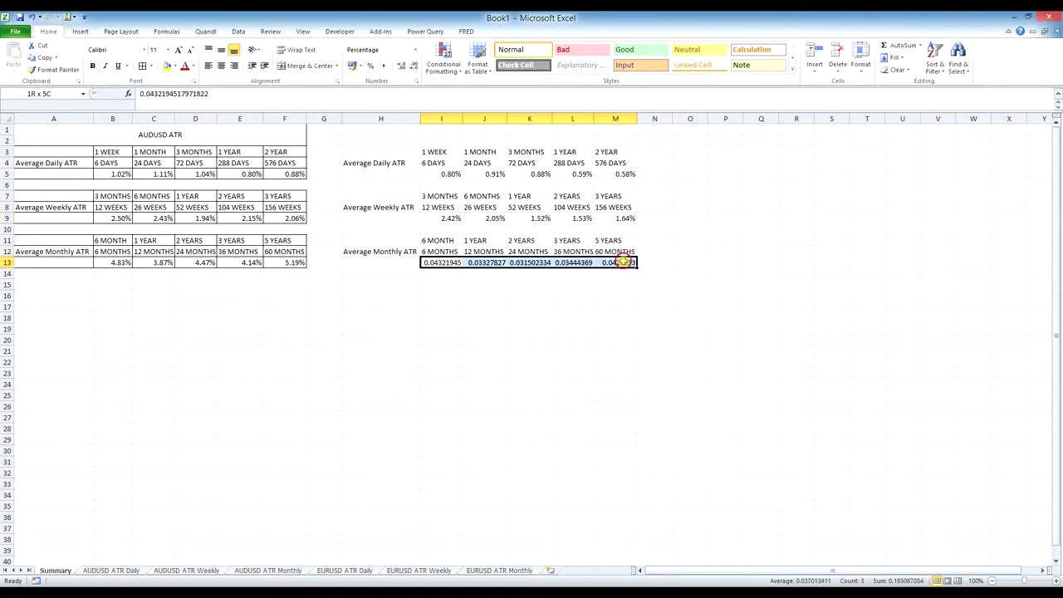
{"action": "right_click", "coordinate": [625, 263]}
{"action": "left_click", "coordinate": [671, 413]}
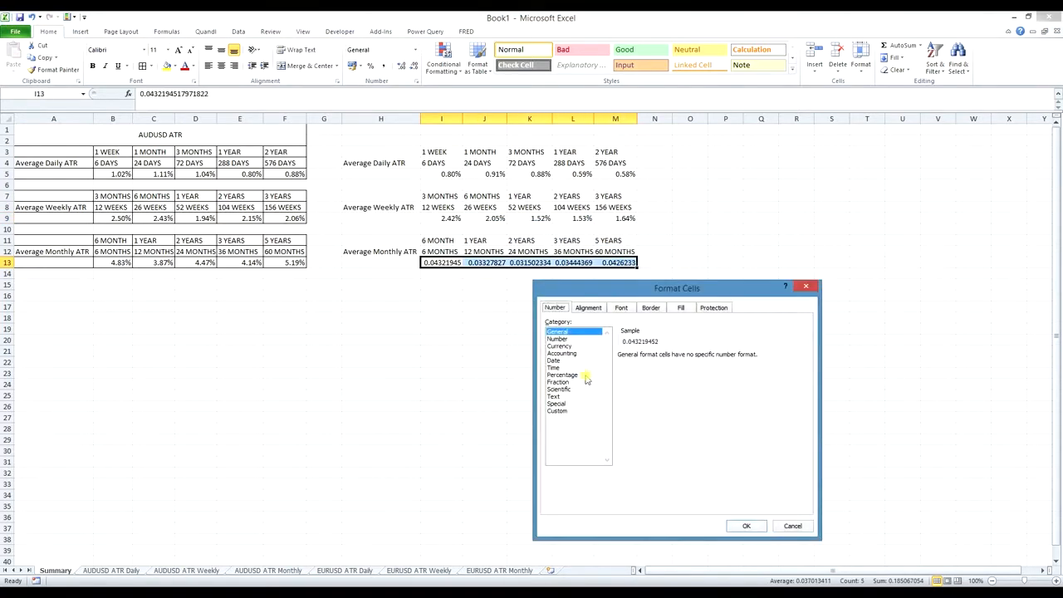
{"action": "left_click", "coordinate": [570, 375]}
{"action": "left_click", "coordinate": [746, 526]}
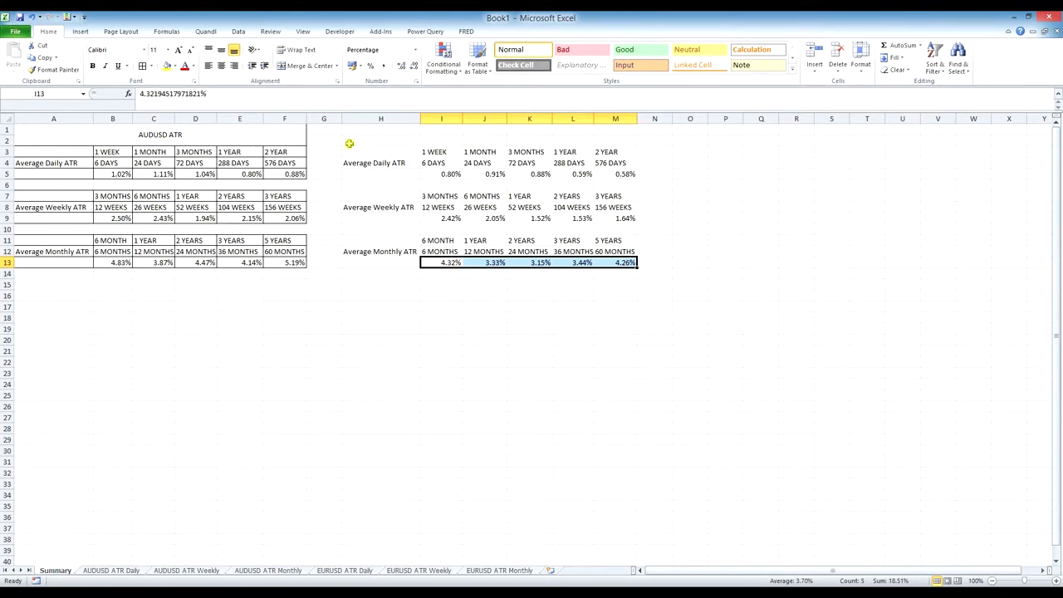
Merge and center H1:M2 above the EURUSD tables and enter the title EURUSD ATR
{"action": "left_click_drag", "start_coordinate": [391, 132], "coordinate": [628, 139]}
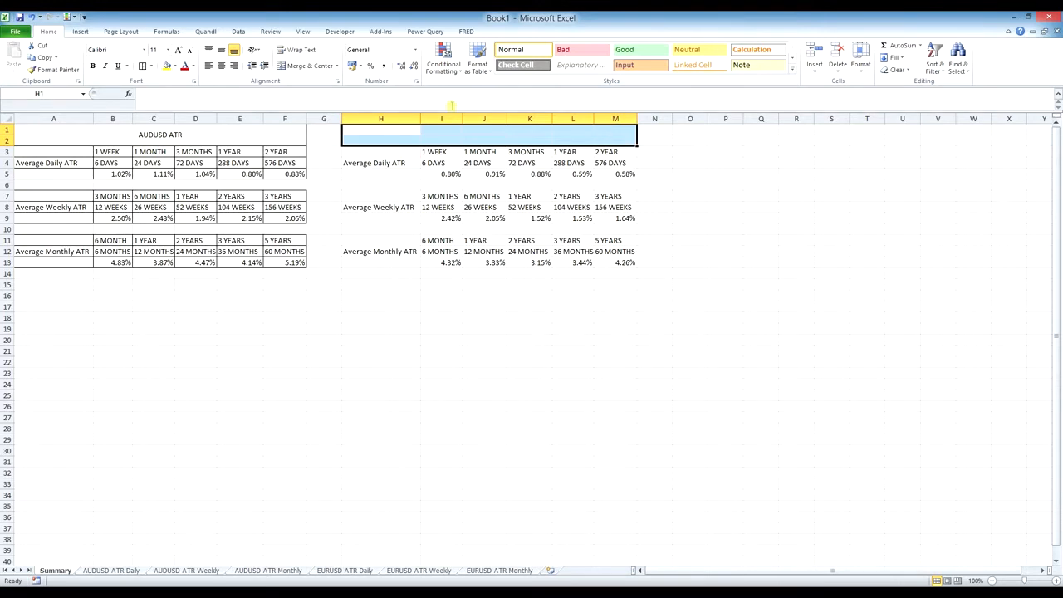
{"action": "left_click", "coordinate": [305, 65]}
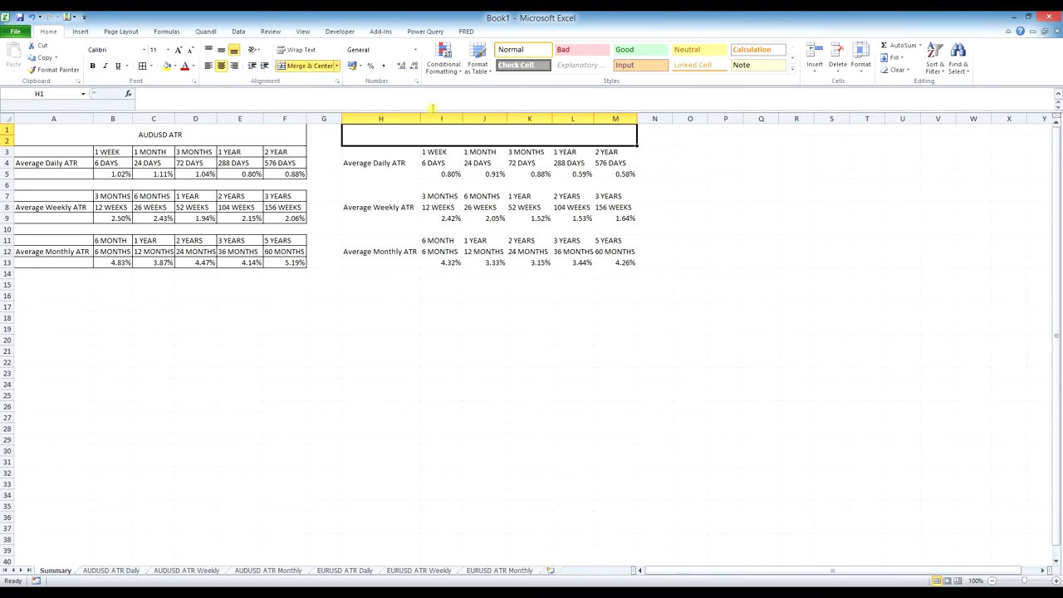
{"action": "double_click", "coordinate": [466, 135]}
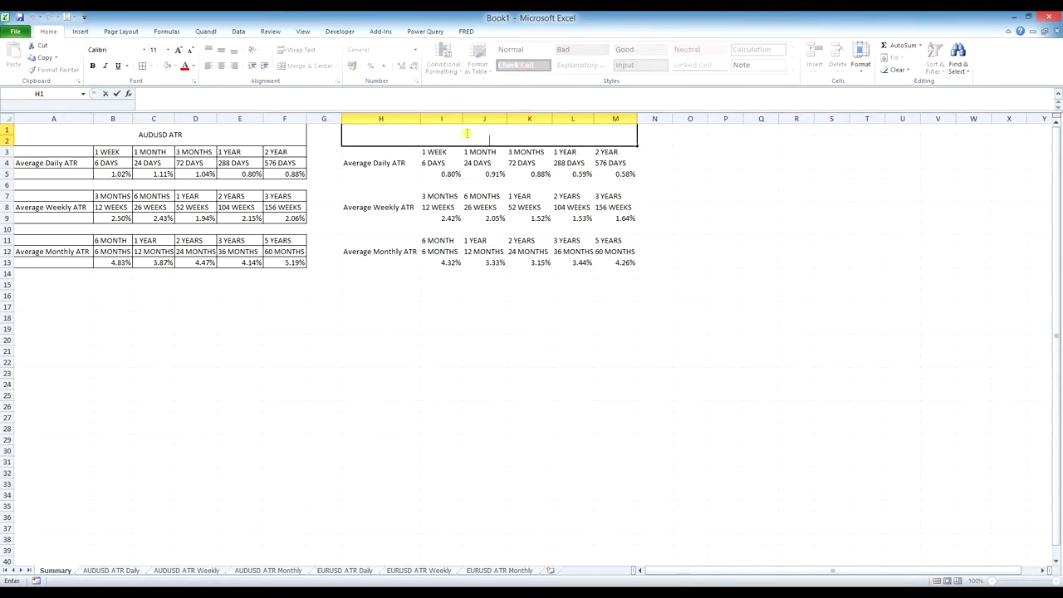
{"action": "type", "text": "EURUSD ATR"}
{"action": "key", "text": "Return"}
Middle-align the EURUSD ATR title vertically in its merged cell
{"action": "left_click", "coordinate": [466, 133]}
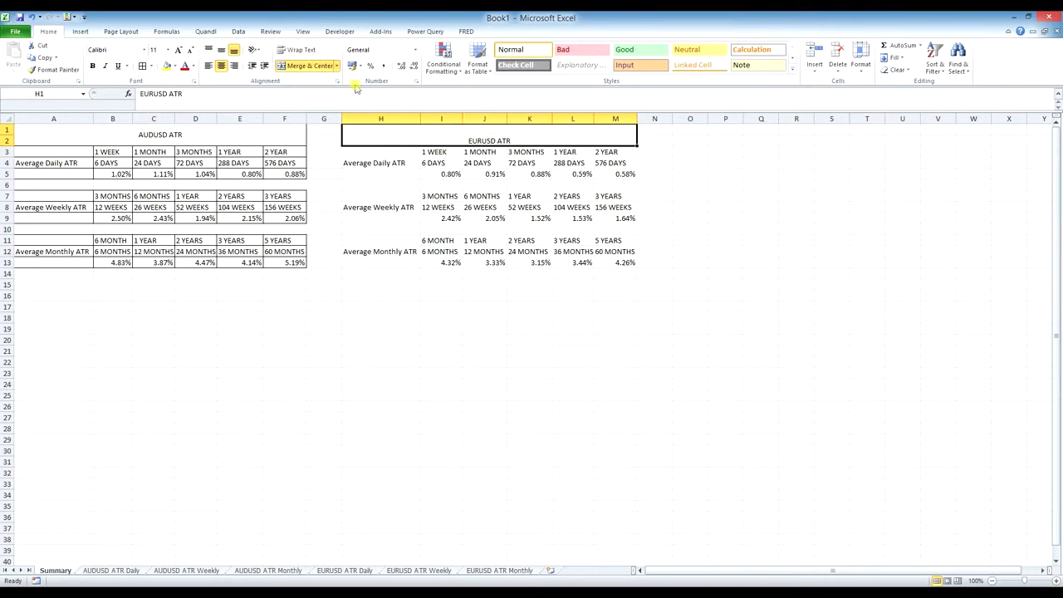
{"action": "left_click", "coordinate": [221, 50]}
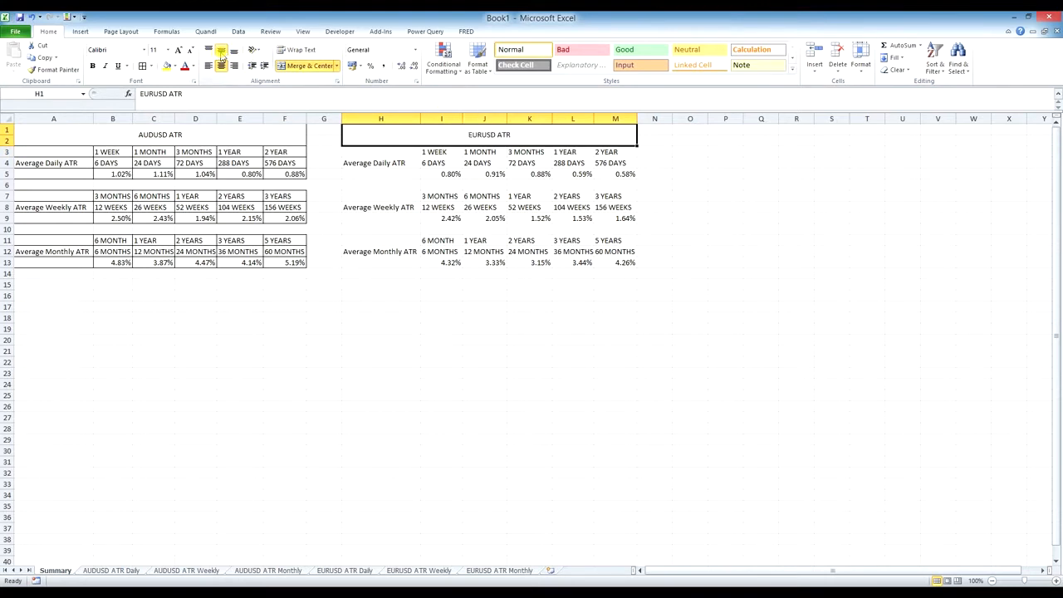
{"action": "left_click", "coordinate": [683, 141]}
Apply all borders to the EURUSD daily, weekly and monthly tables in H1:M5, H7:M9 and H11:M13
{"action": "left_click_drag", "start_coordinate": [503, 132], "coordinate": [509, 174]}
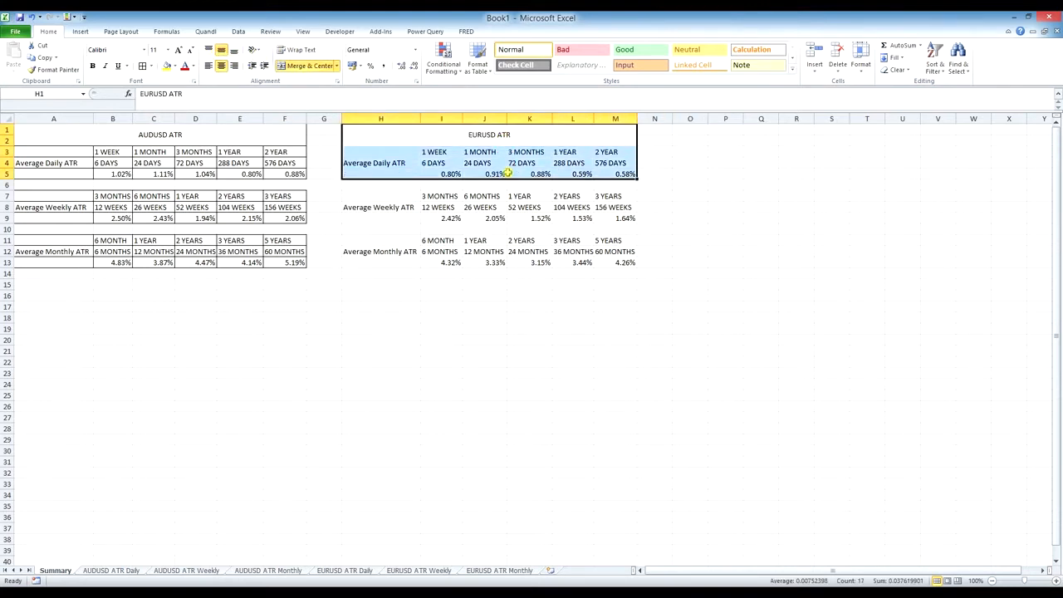
{"action": "left_click", "coordinate": [143, 66]}
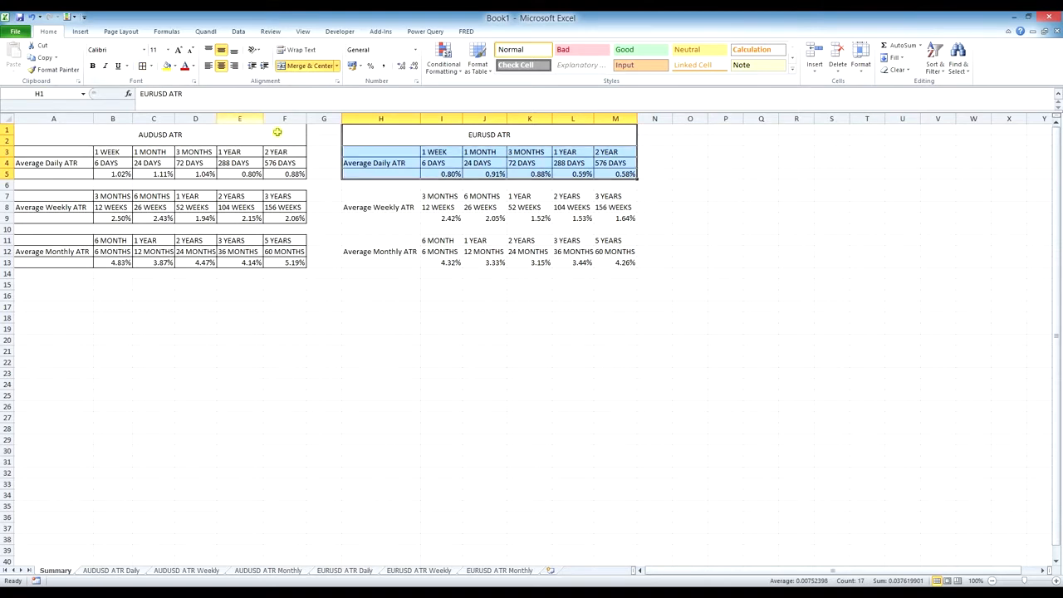
{"action": "left_click_drag", "start_coordinate": [402, 192], "coordinate": [623, 218]}
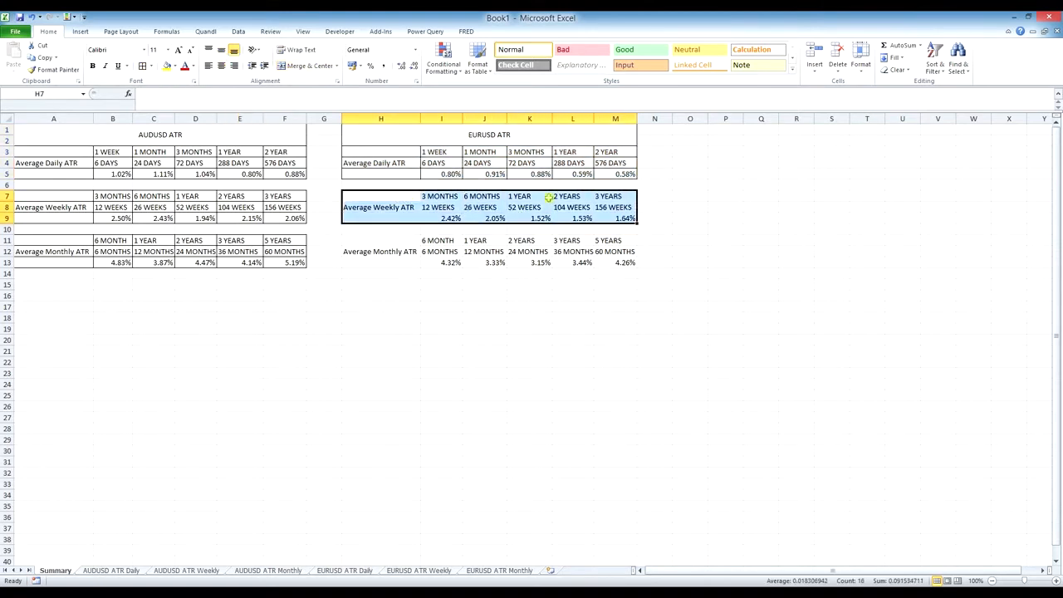
{"action": "left_click", "coordinate": [143, 66]}
{"action": "left_click_drag", "start_coordinate": [369, 239], "coordinate": [624, 264]}
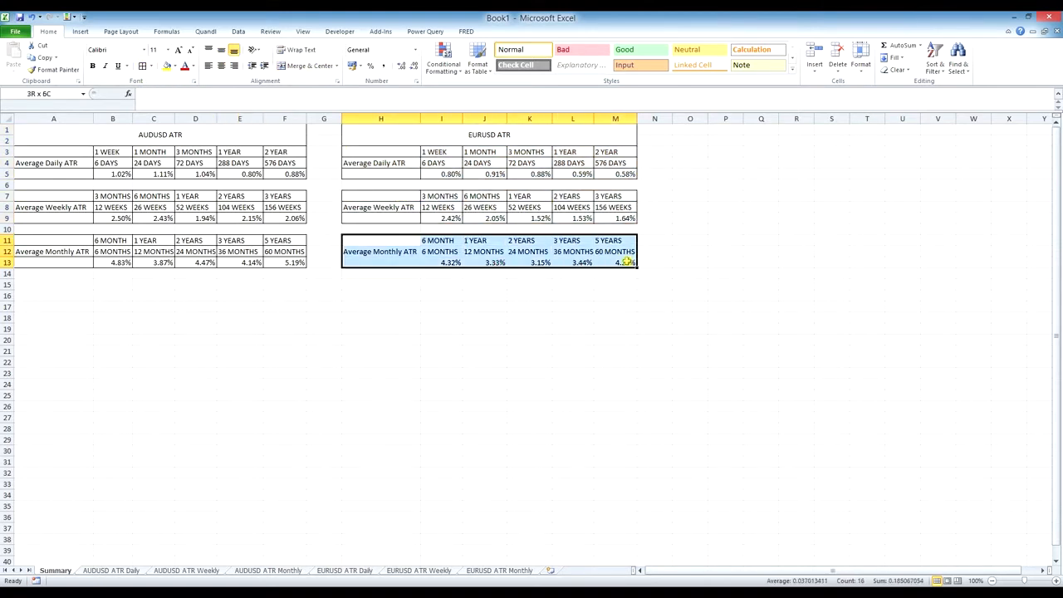
{"action": "left_click", "coordinate": [143, 65]}
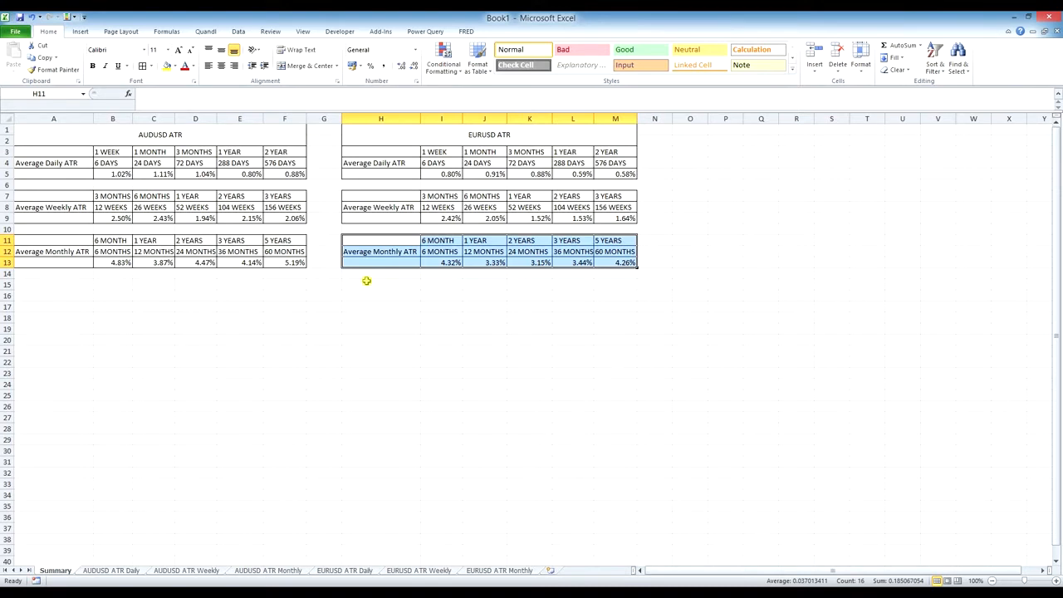
Review the open to open and high to low returns in the EURUSD DoR workbook's Summary sheet, and return to Book1
{"action": "left_click", "coordinate": [158, 581]}
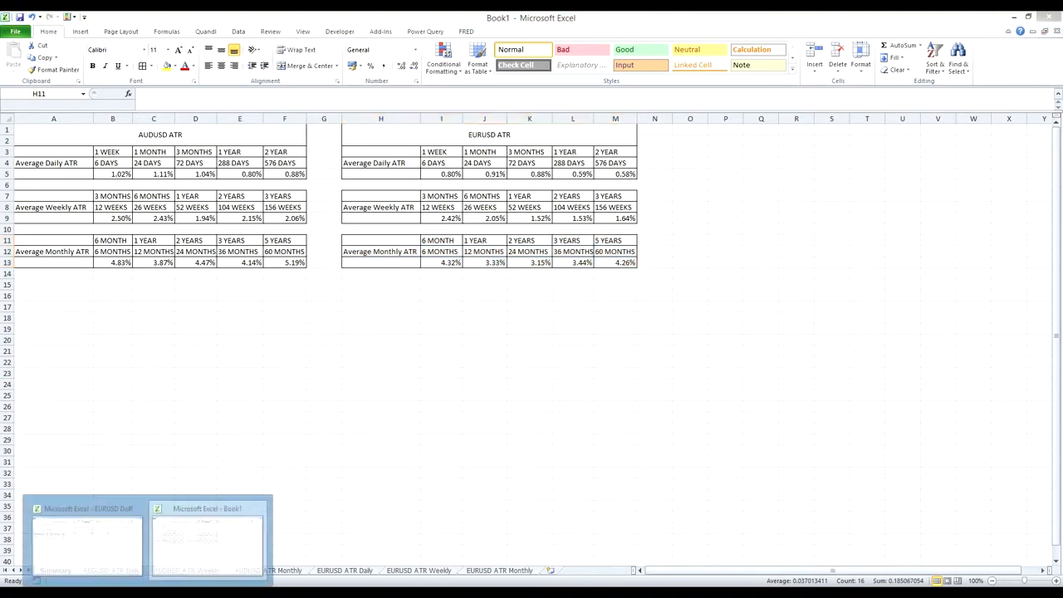
{"action": "left_click", "coordinate": [101, 553]}
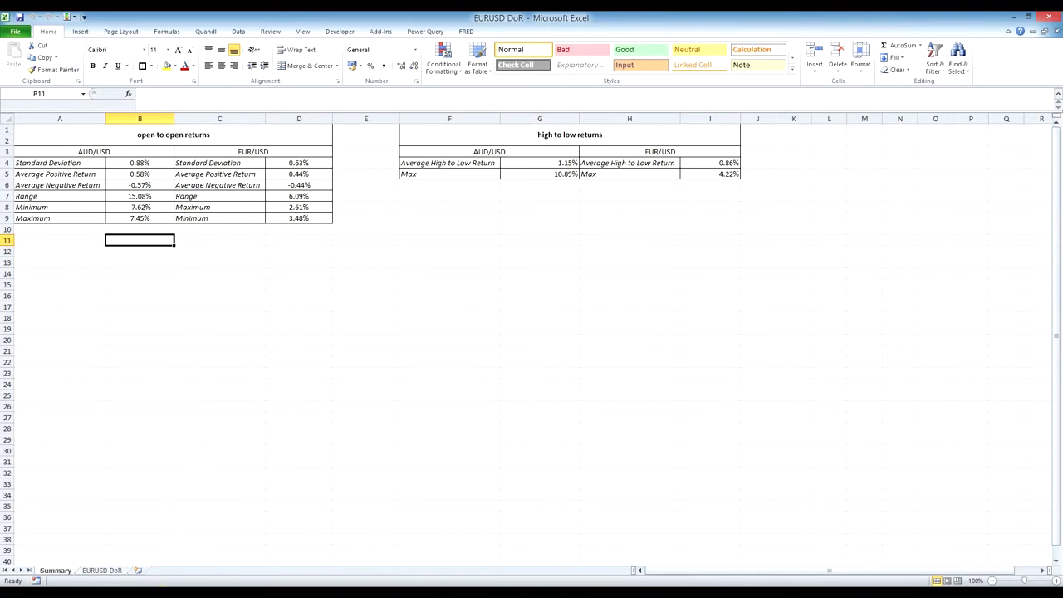
{"action": "left_click", "coordinate": [149, 593]}
{"action": "left_click", "coordinate": [202, 555]}
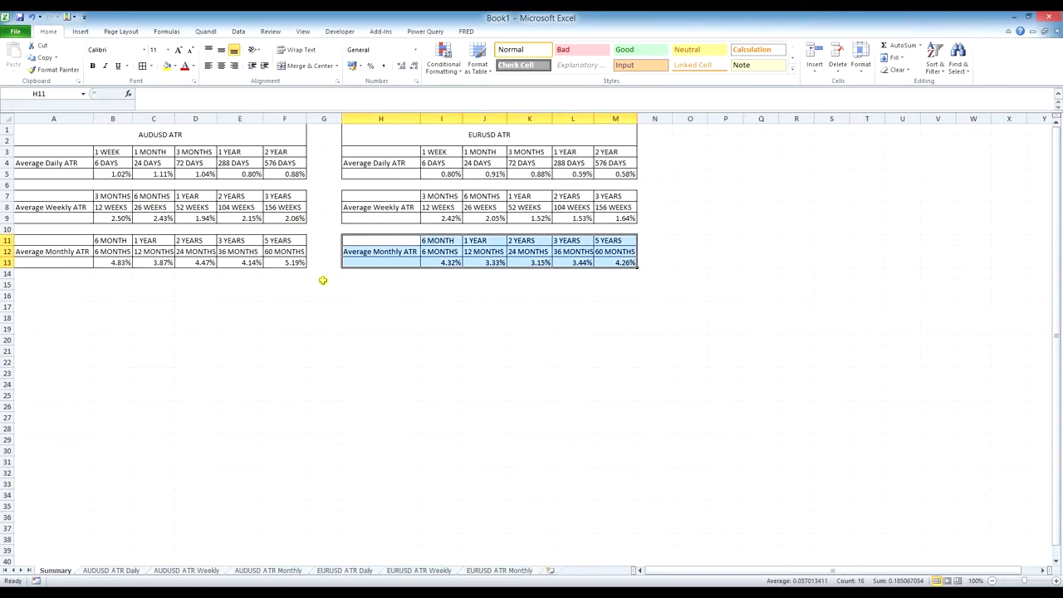